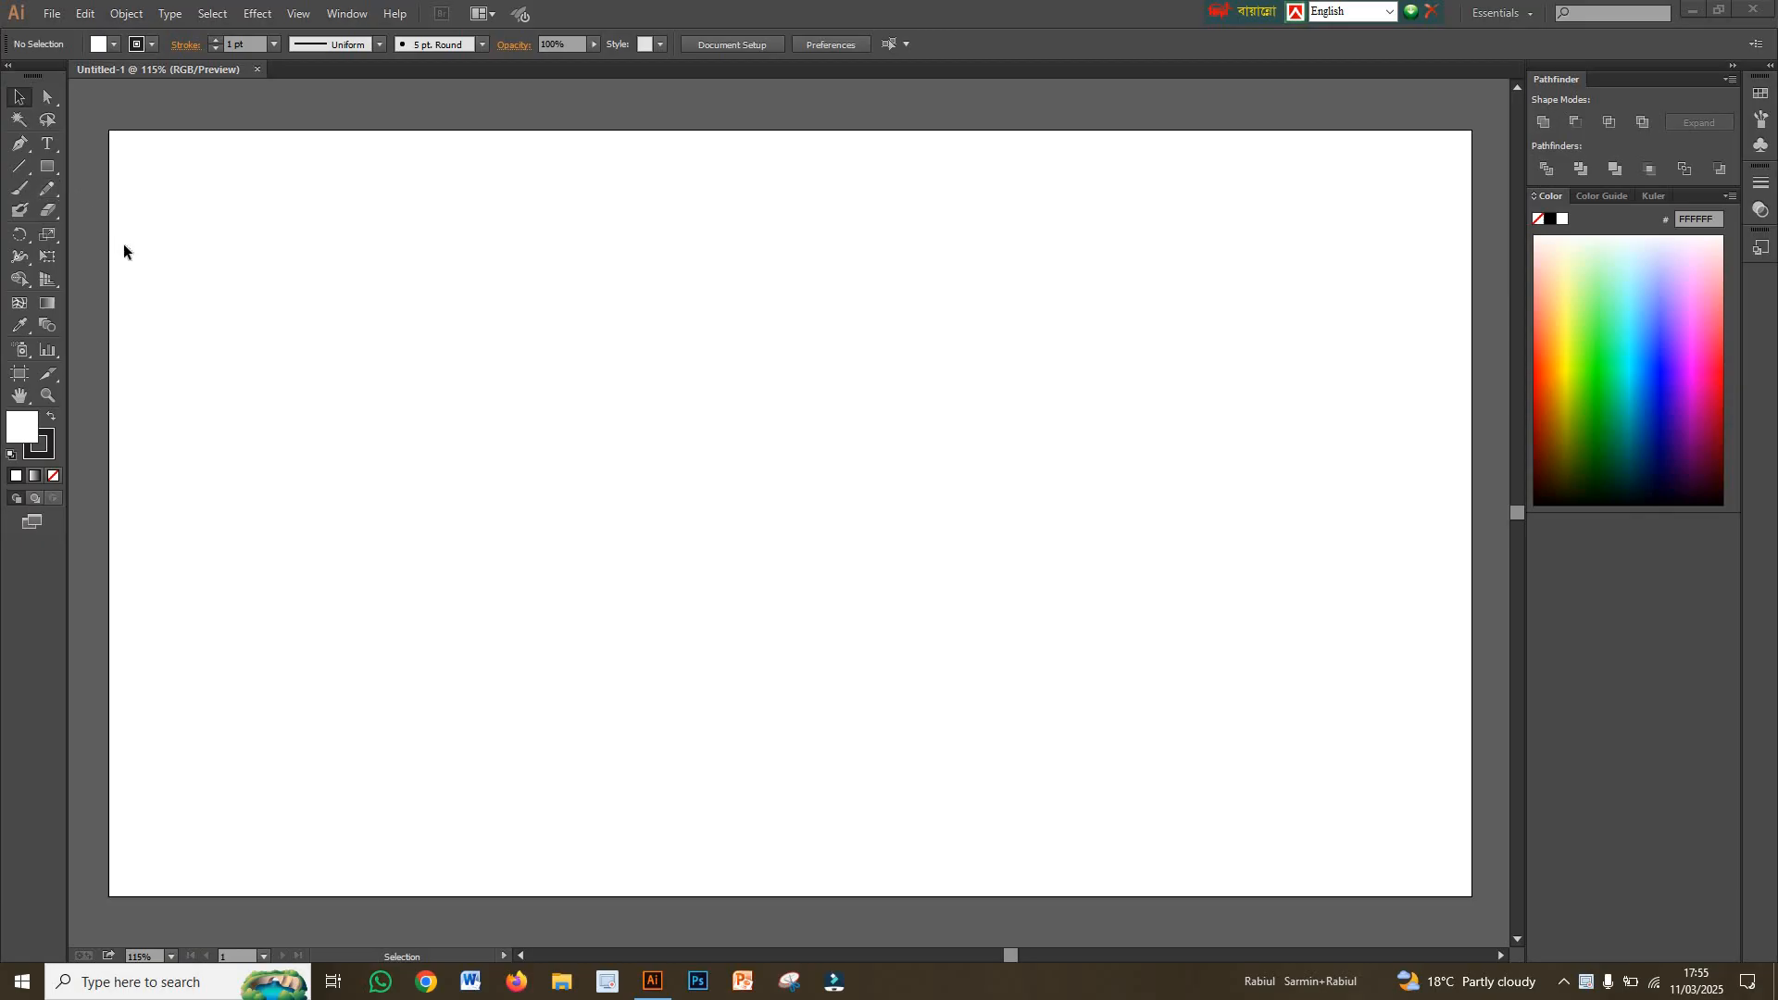
- Draw a circle about 277 px in diameter in the upper-left half of the artboard with the Ellipse tool
left_click_drag(47, 167, 104, 214)
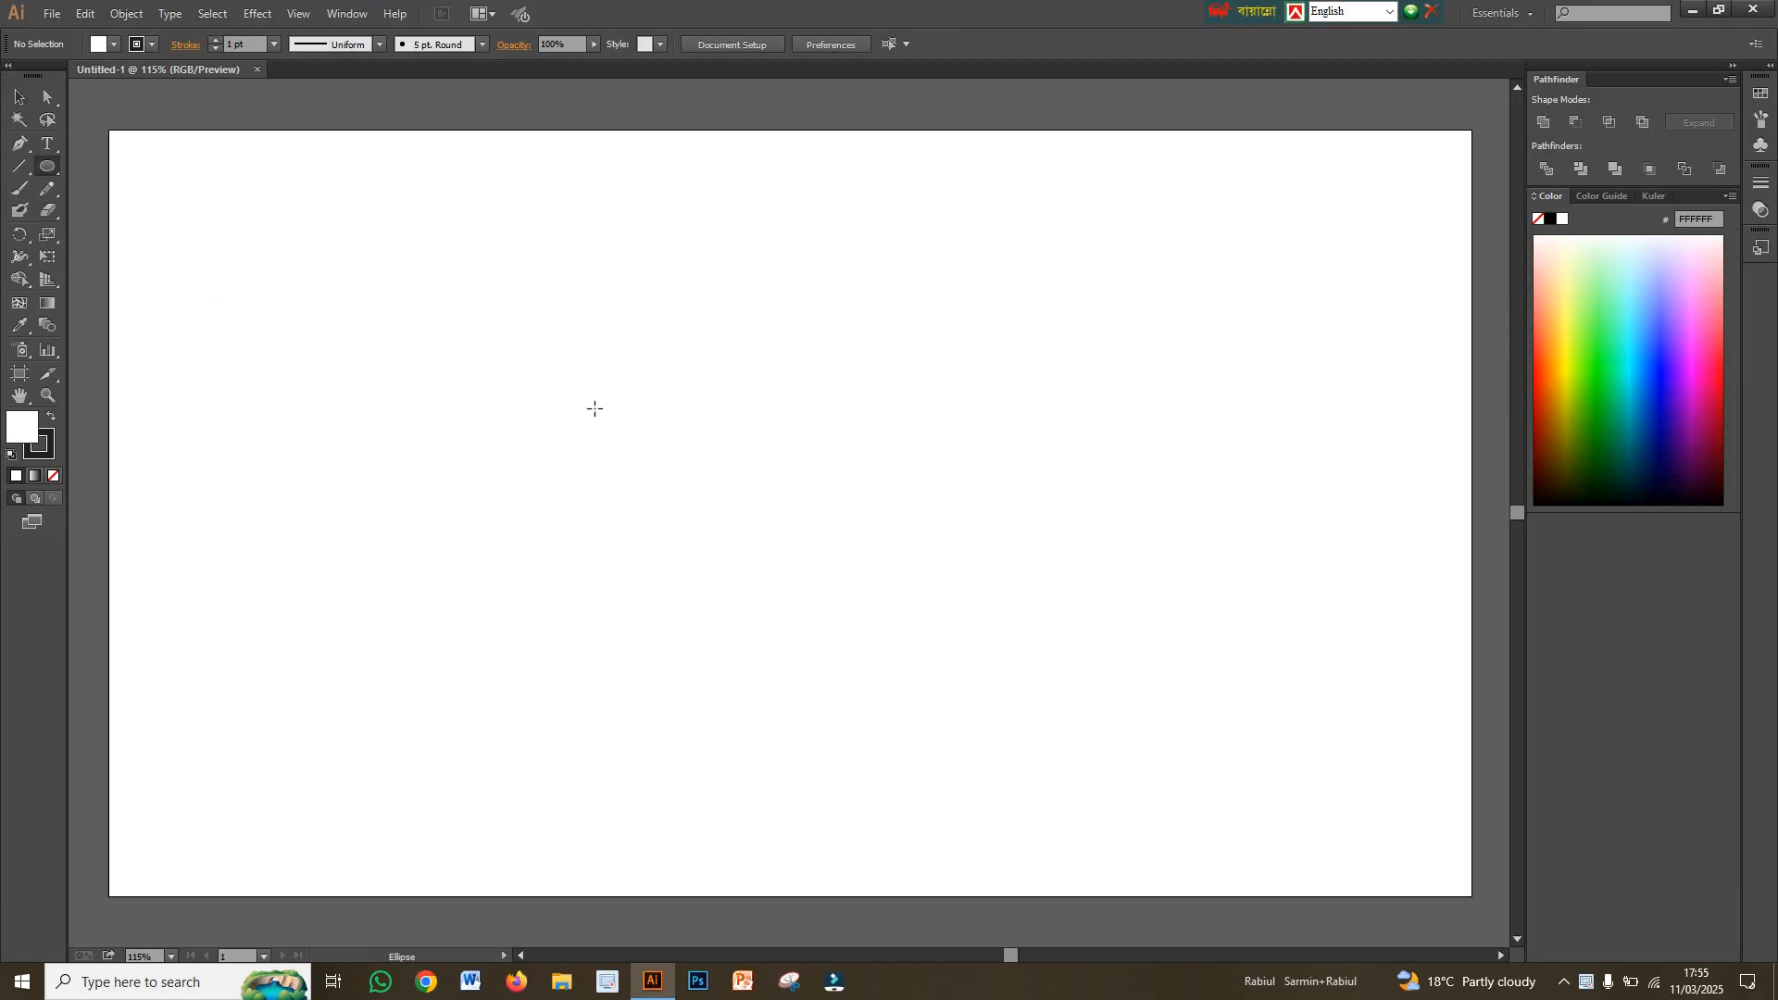
left_click_drag(610, 405, 754, 552)
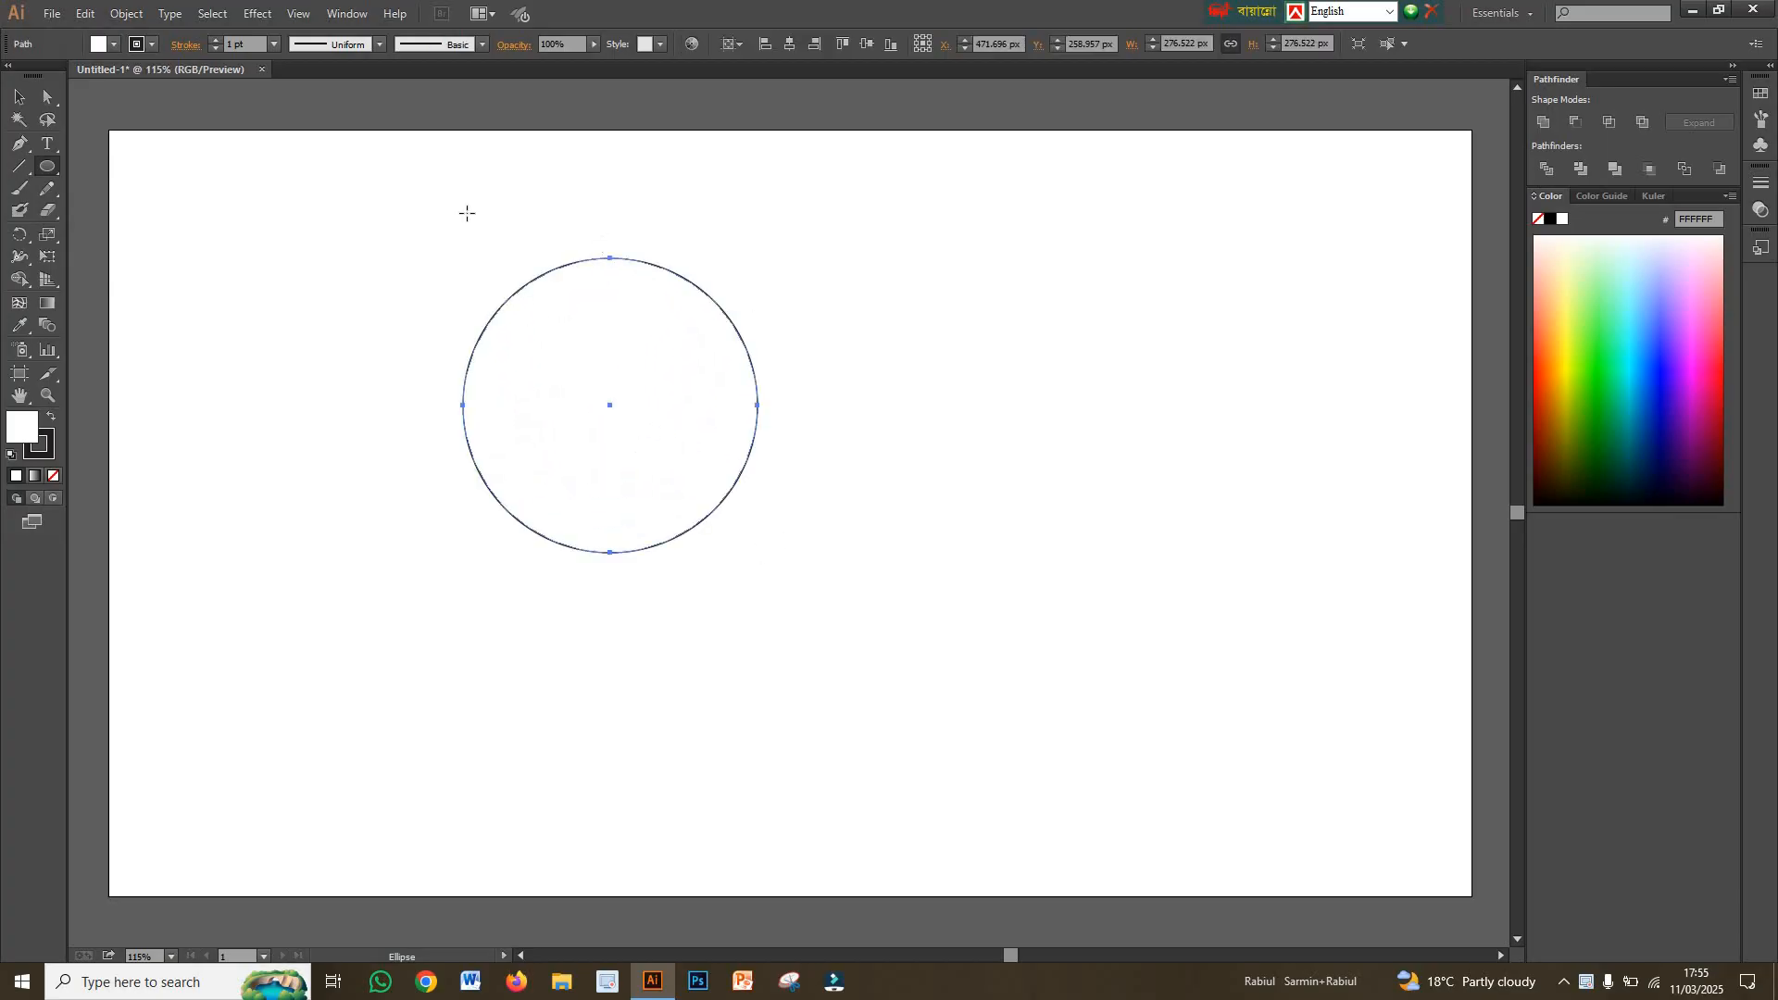
- Copy the circle, paste it in front, and move the copy horizontally to the right so the two circles overlap by more than half
left_click(18, 96)
left_click(361, 295)
left_click_drag(361, 288, 632, 515)
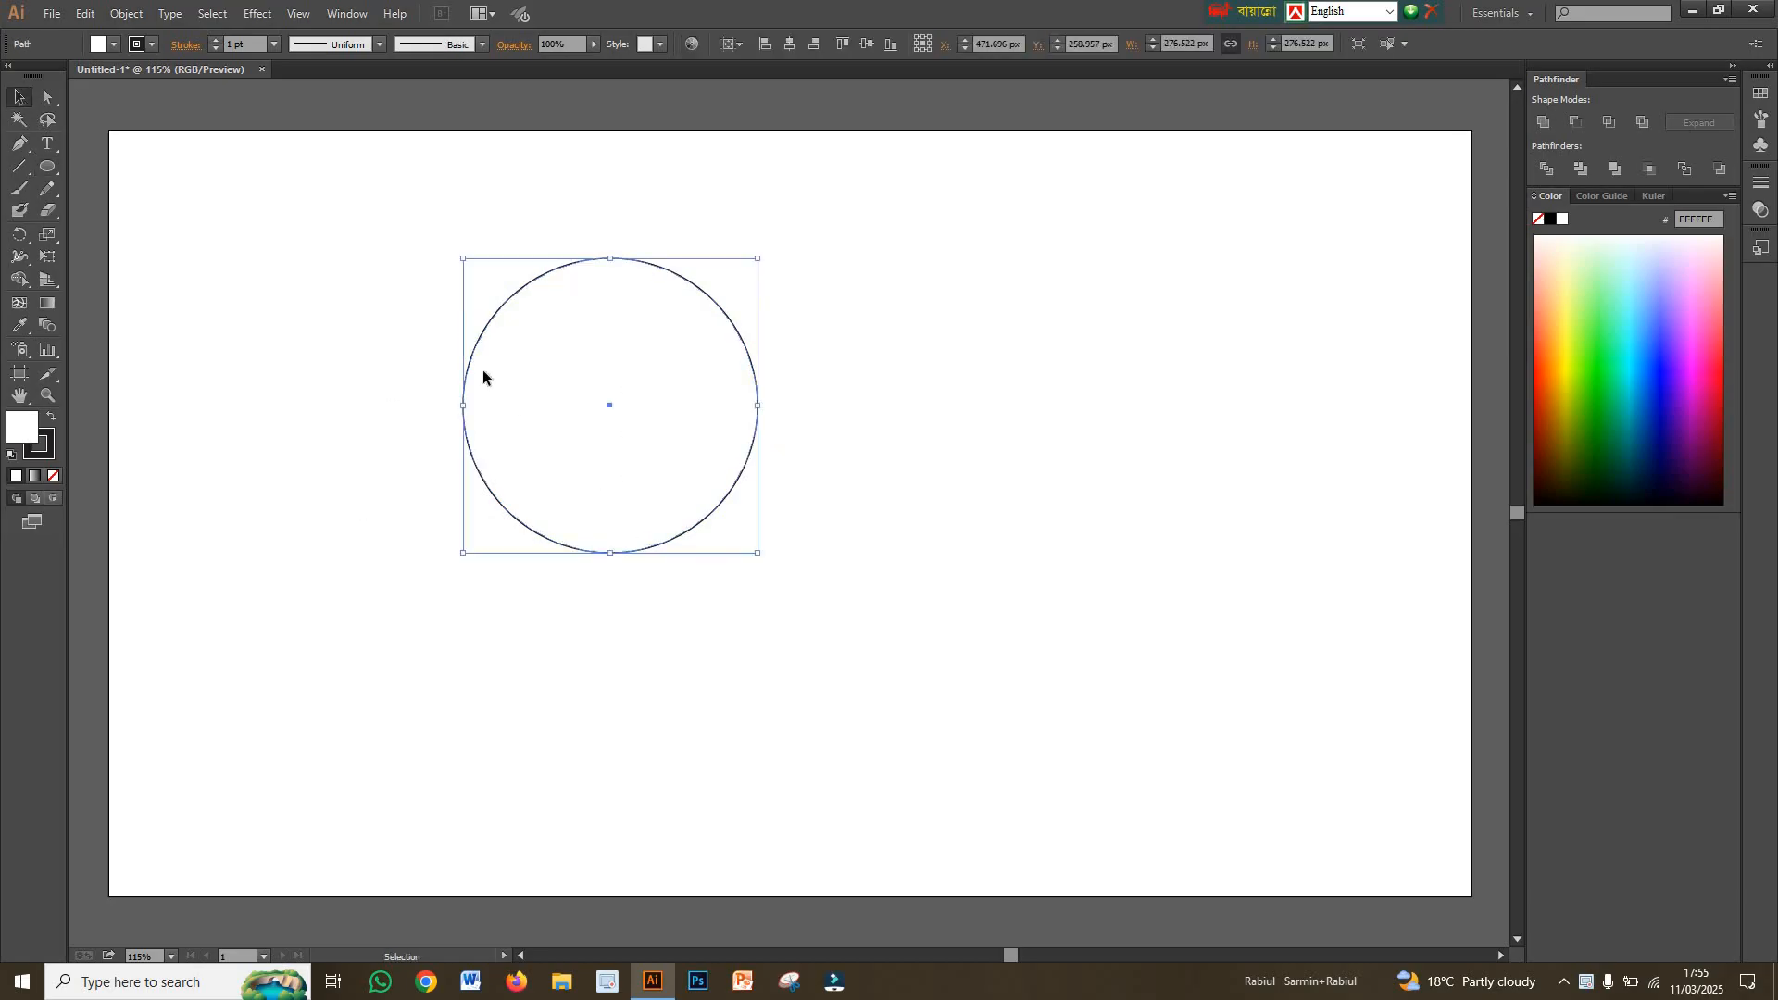
left_click(85, 13)
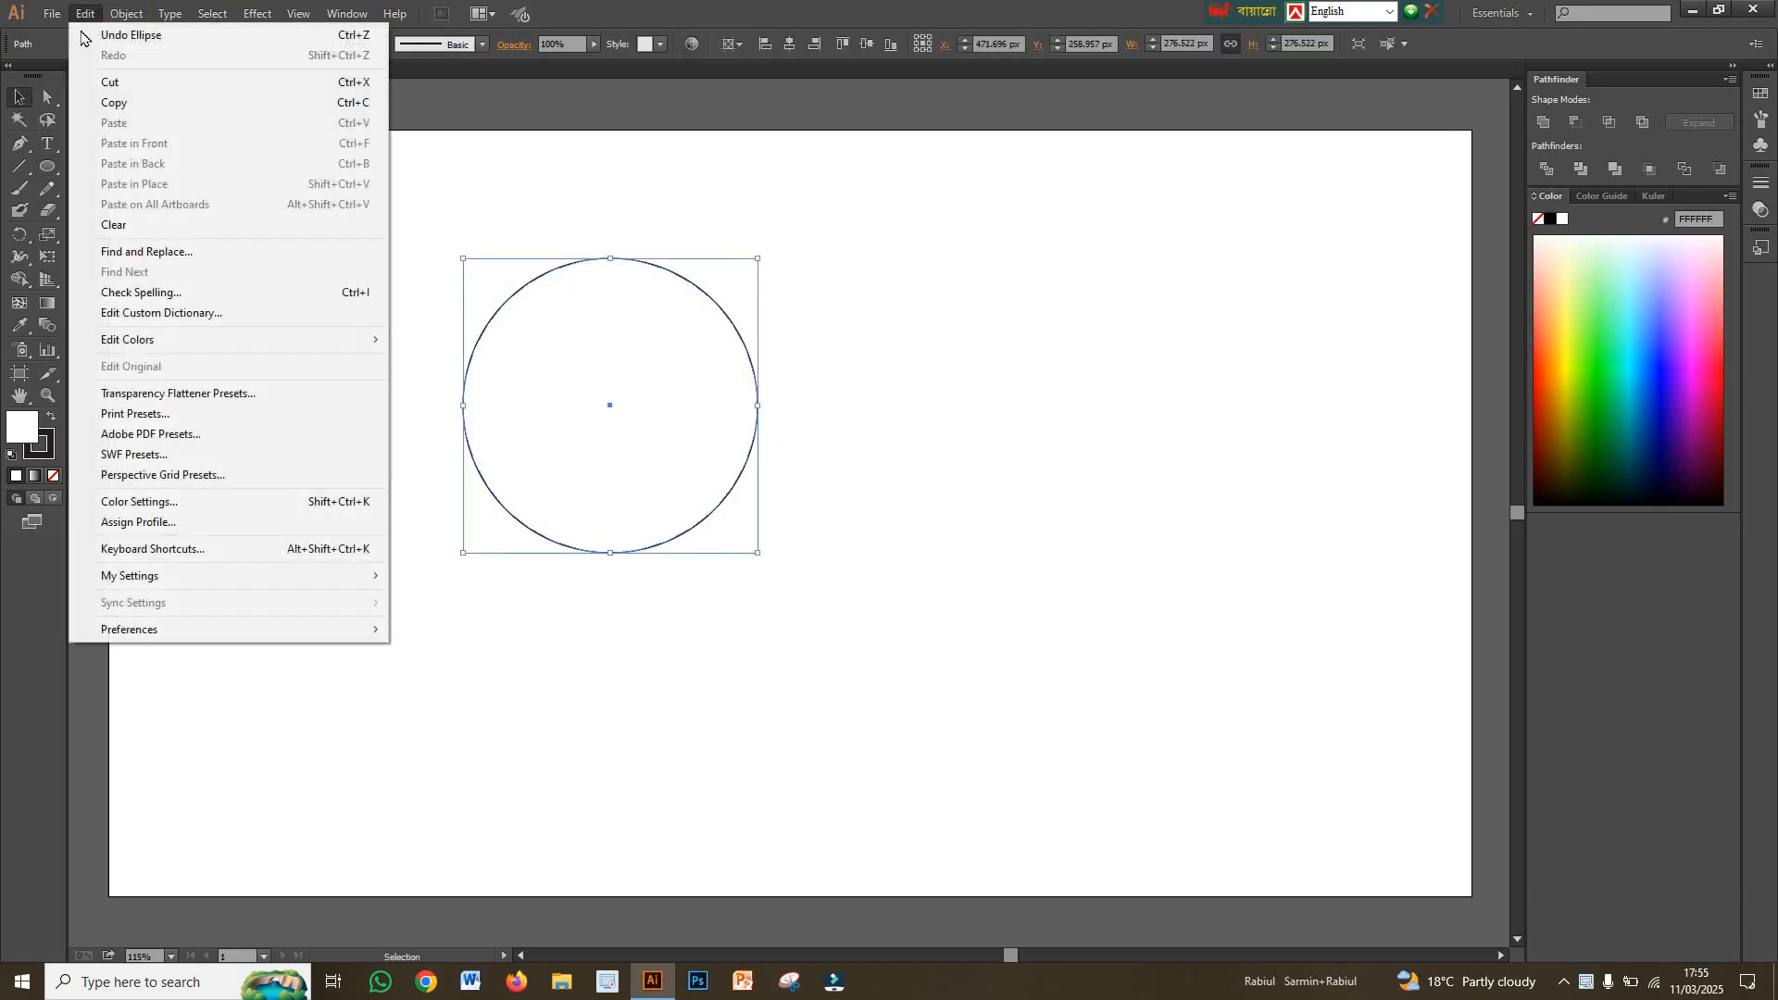
left_click(113, 103)
left_click(84, 13)
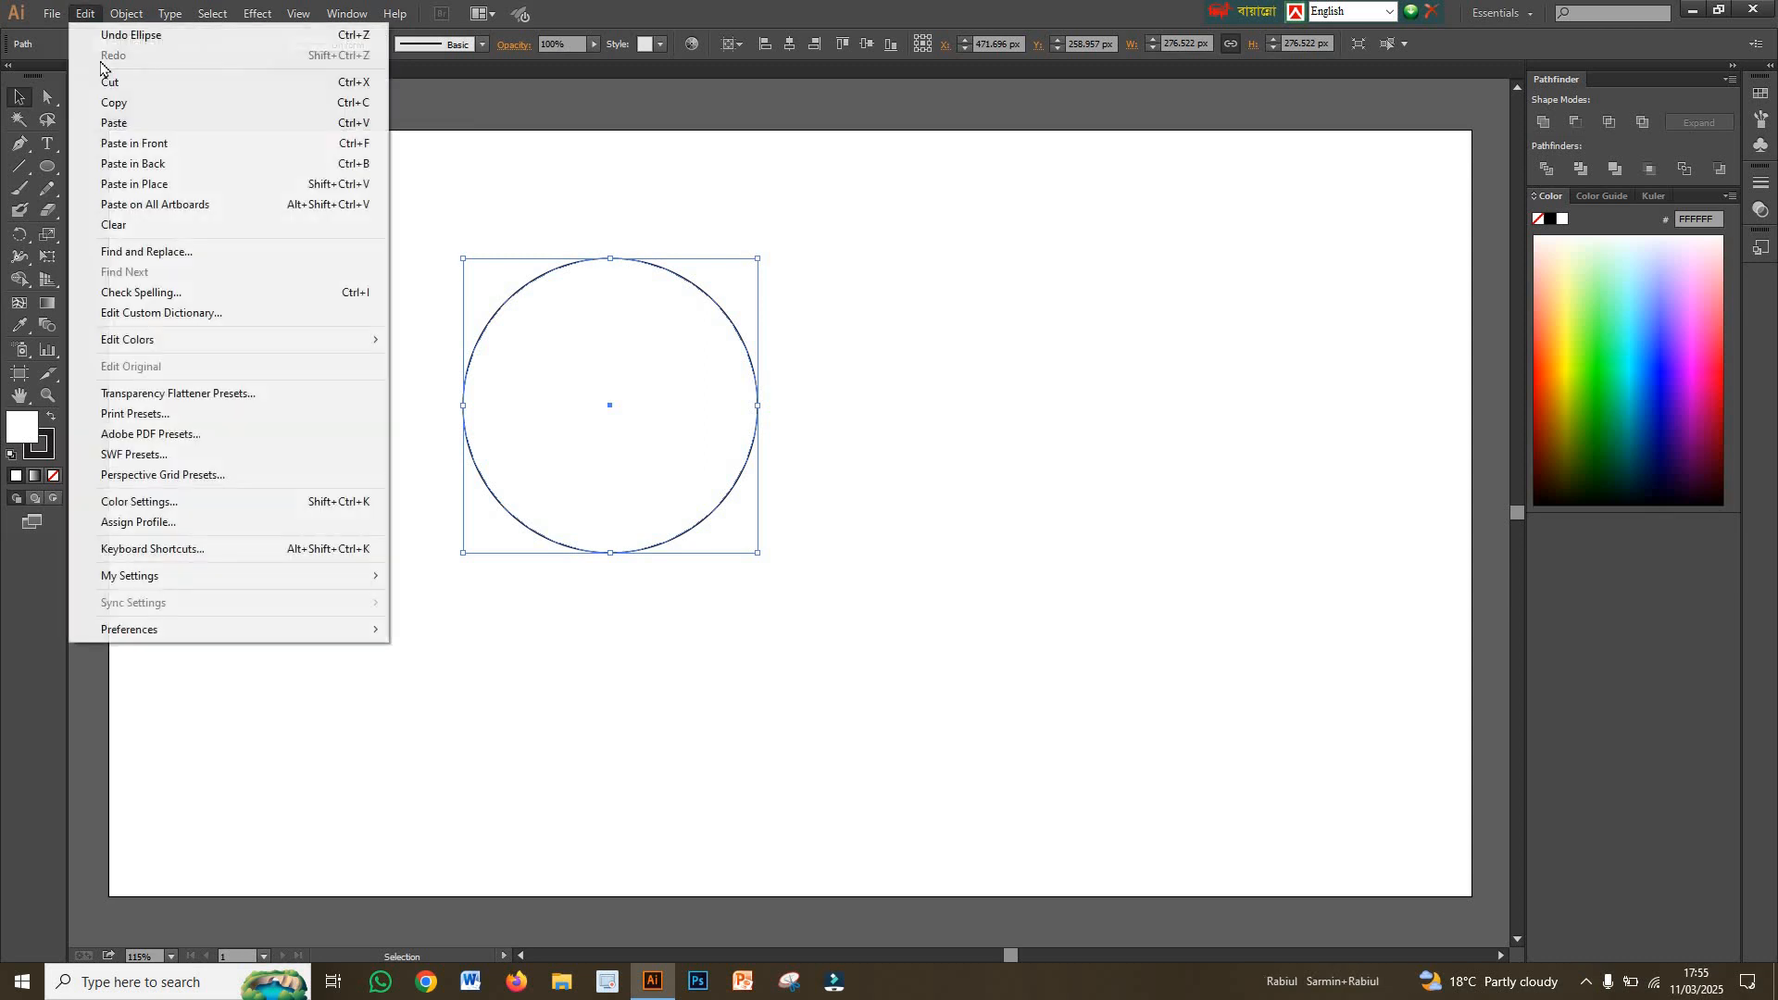
left_click(123, 144)
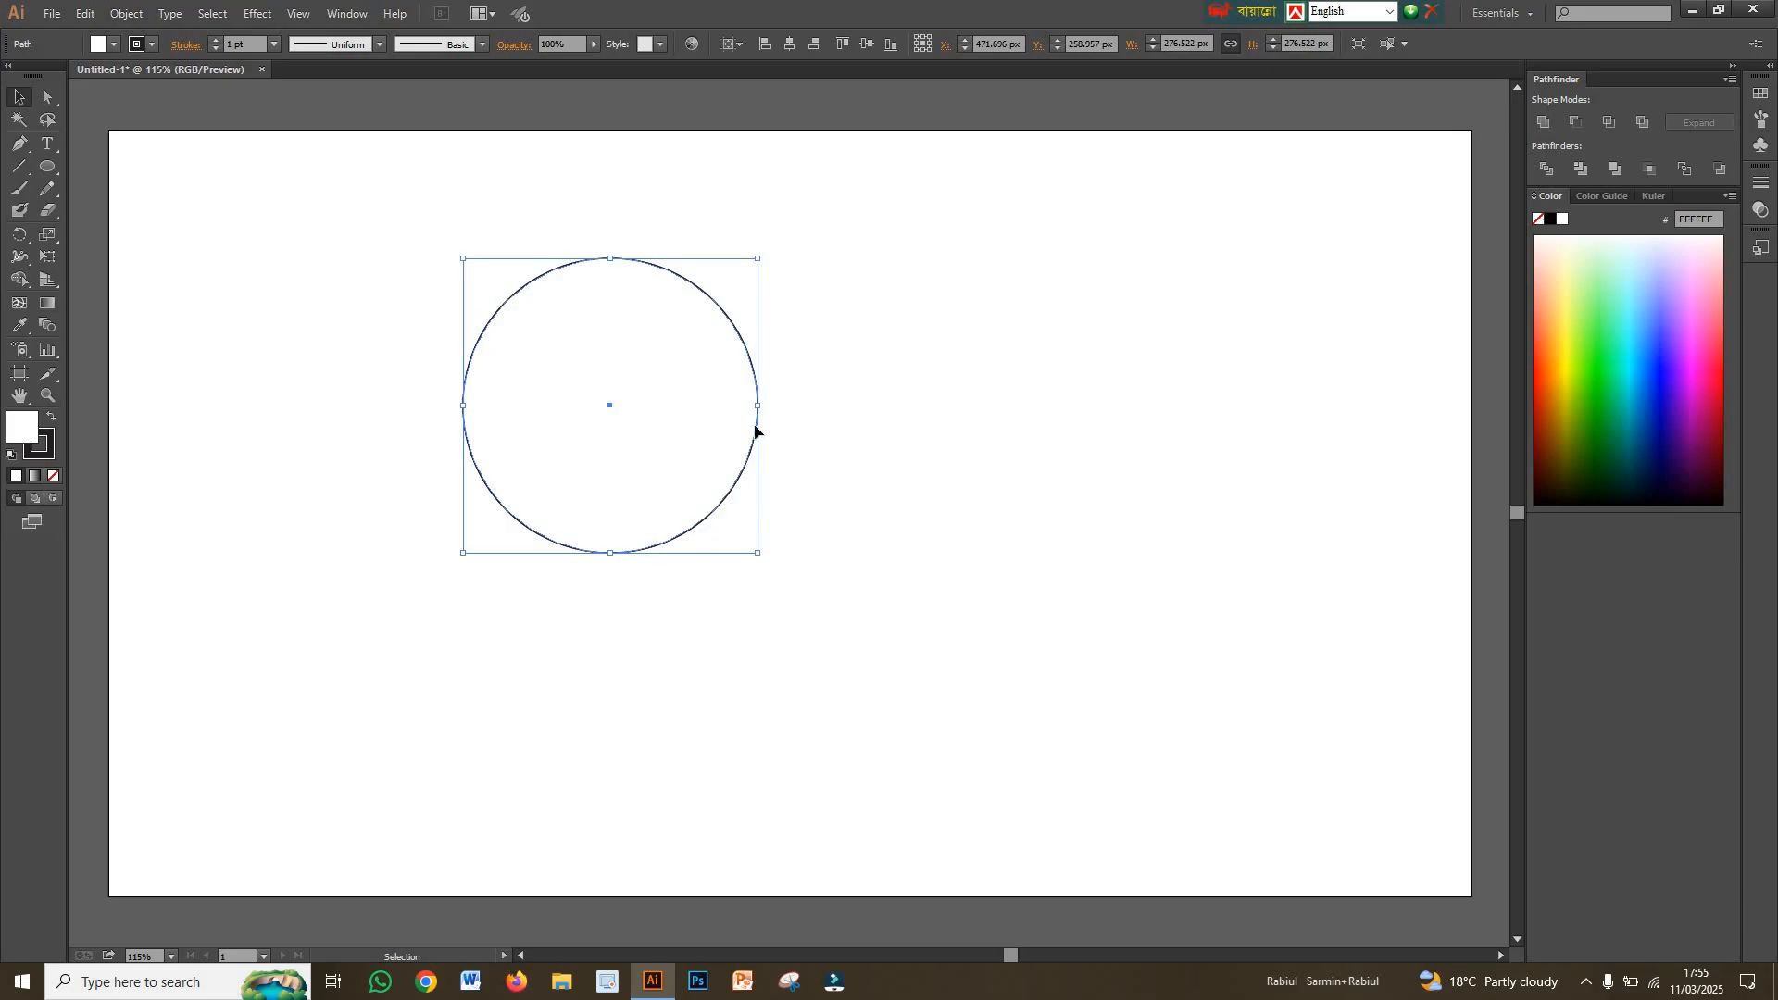
left_click_drag(762, 432, 882, 459)
left_click(402, 313)
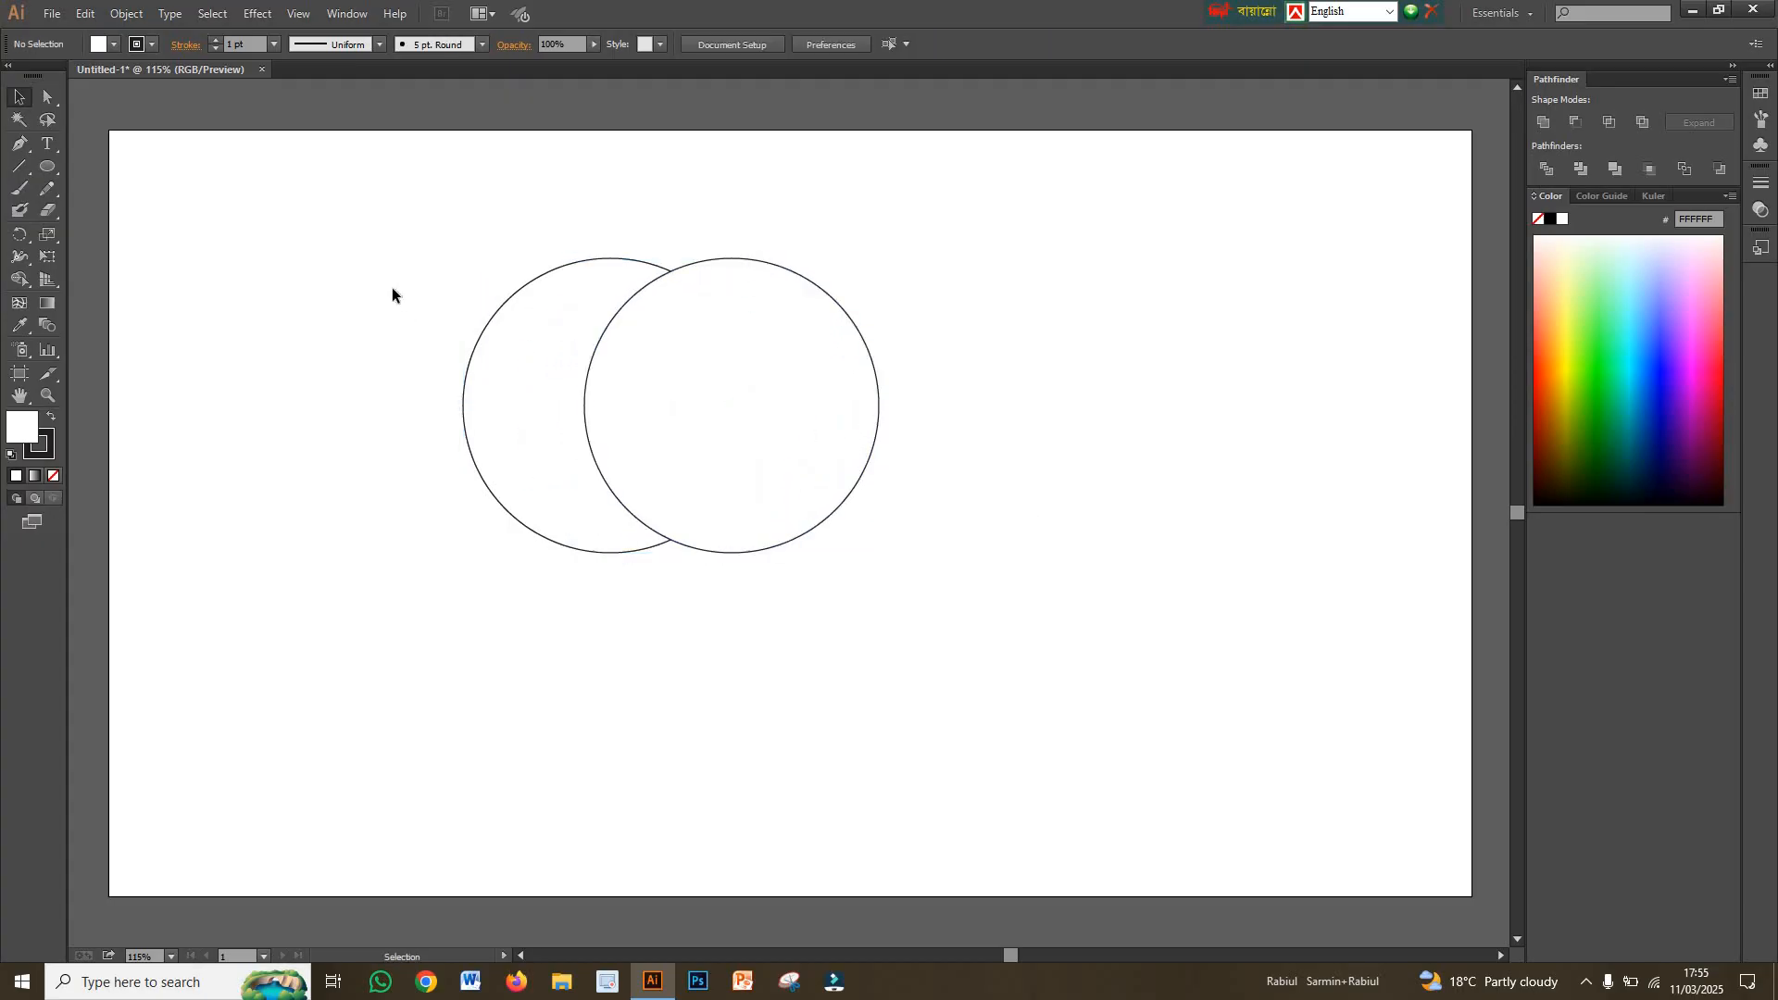
- Remove the right circle and the overlap area with the Shape Builder tool, leaving a crescent that opens to the right
left_click_drag(393, 294, 667, 542)
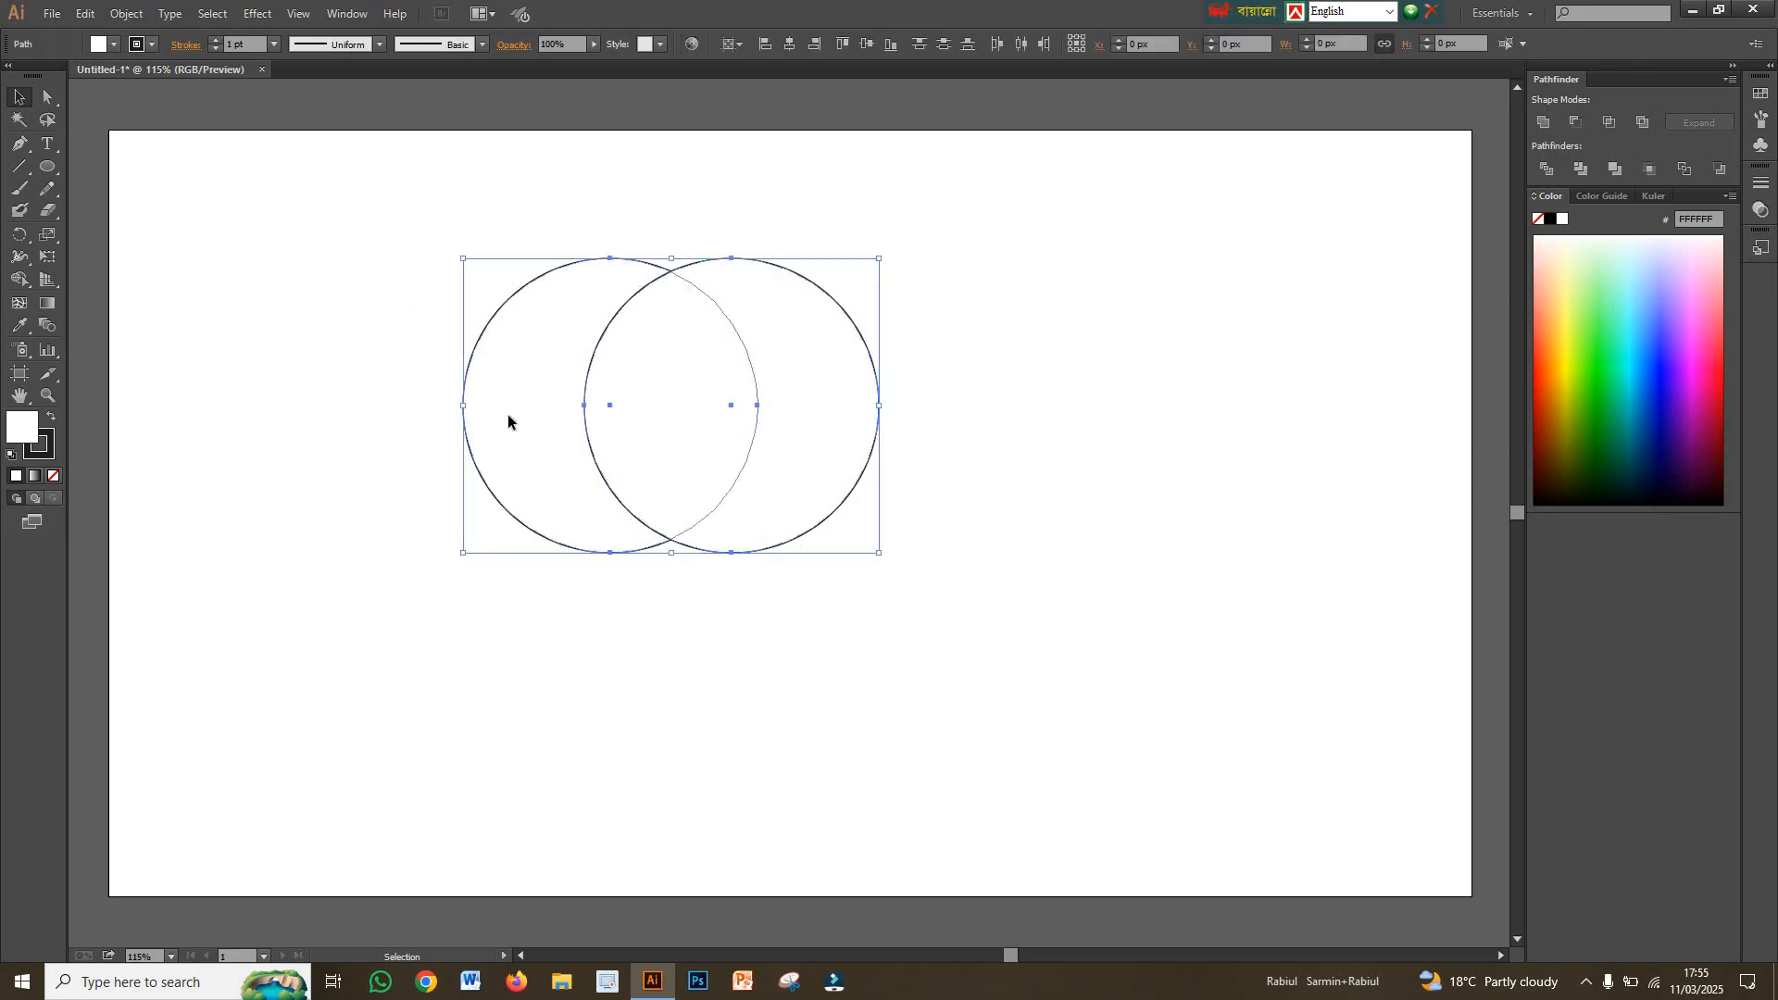
left_click(112, 47)
left_click(292, 397)
left_click_drag(314, 281, 682, 513)
left_click(18, 283)
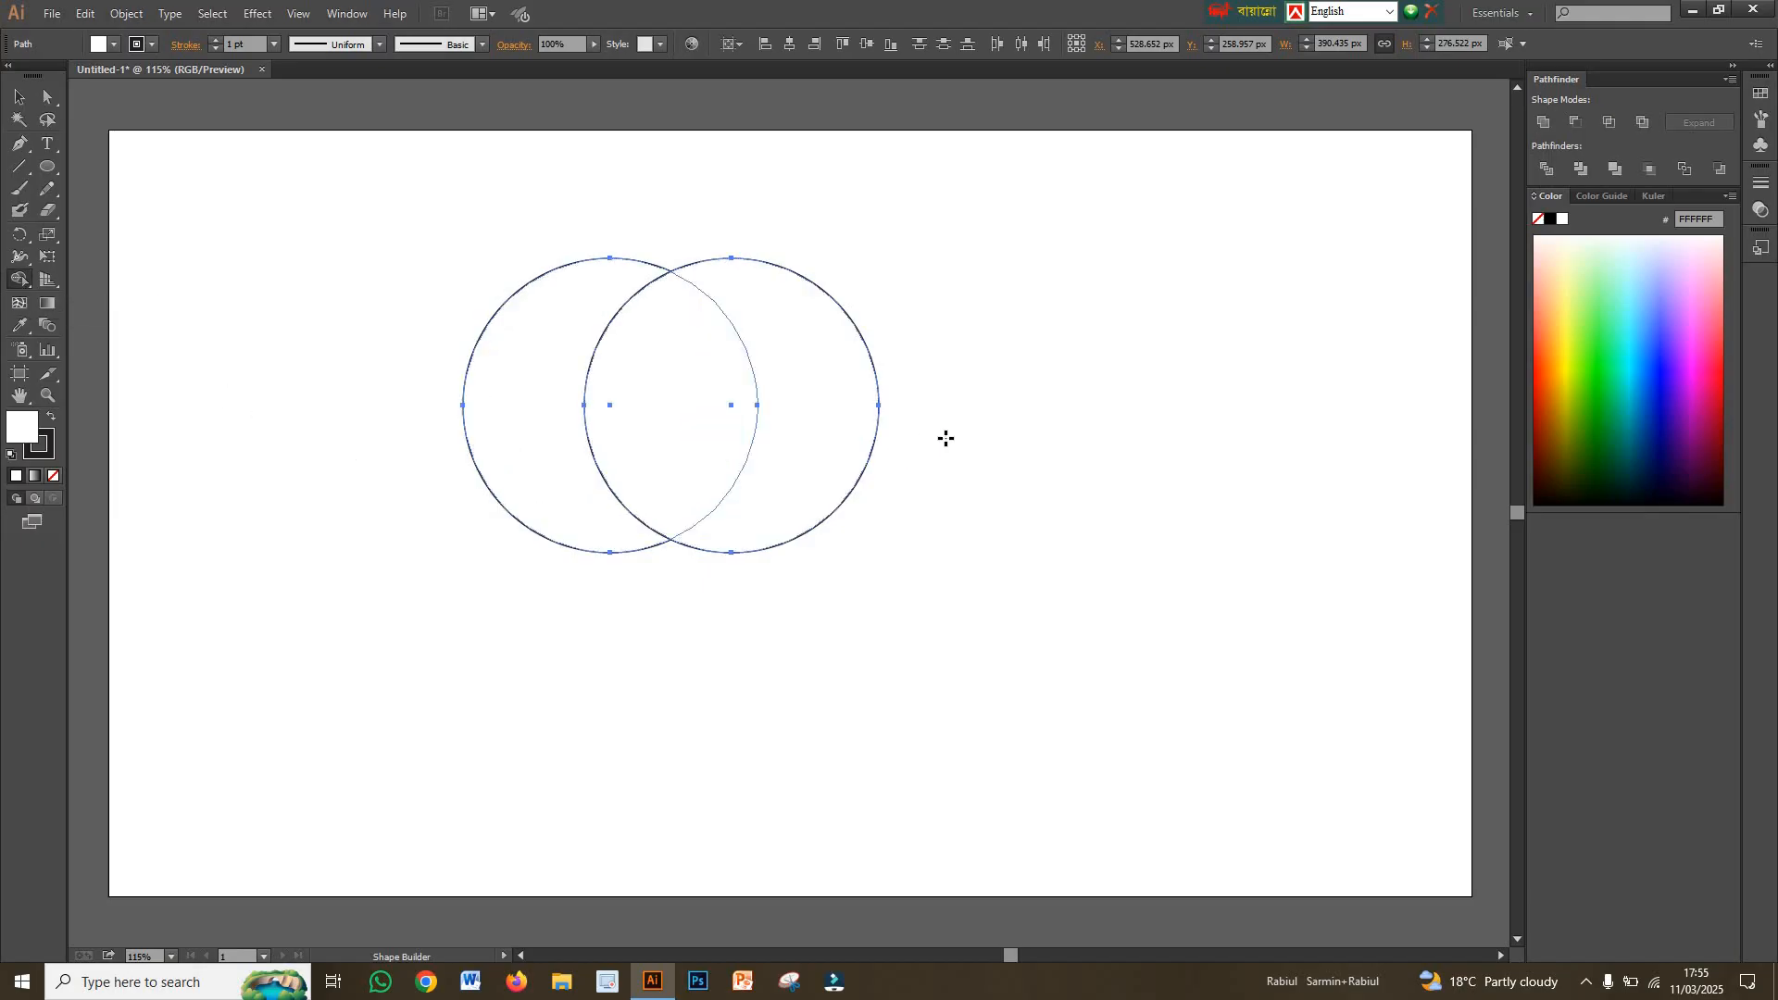
left_click_drag(925, 420, 689, 414)
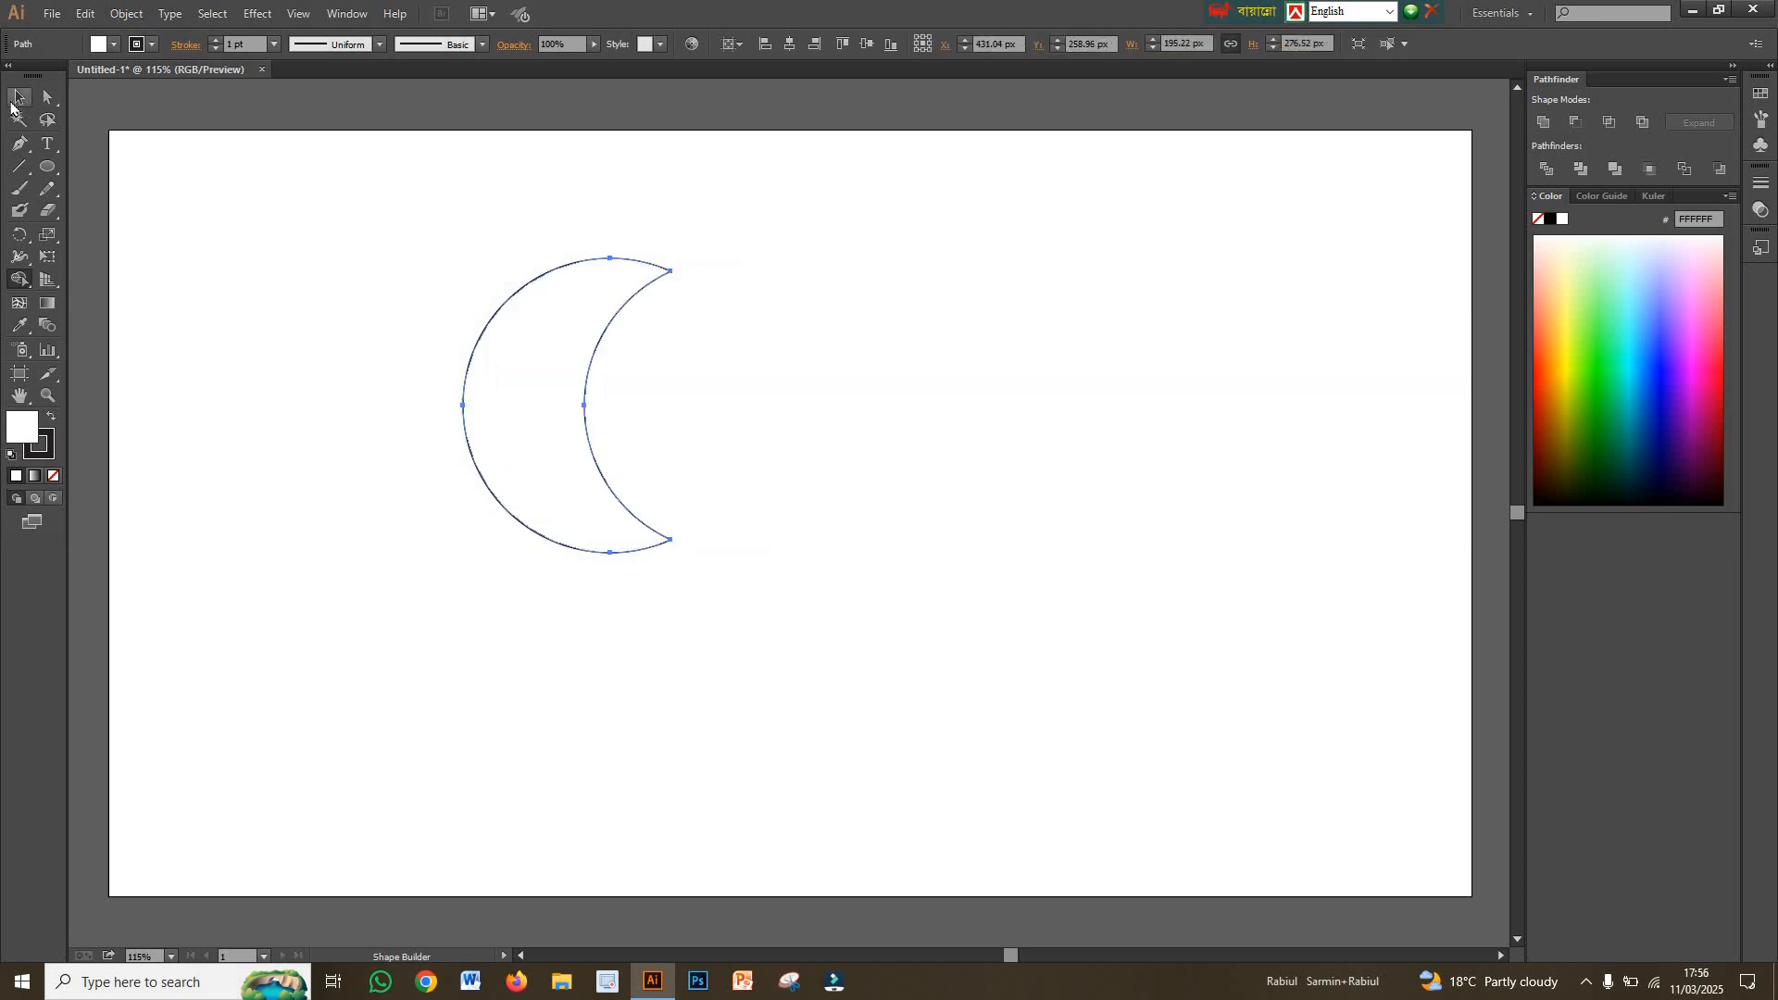
- Fill the crescent with the medium gray swatch (939598)
left_click(18, 96)
left_click(320, 371)
left_click_drag(367, 348, 692, 539)
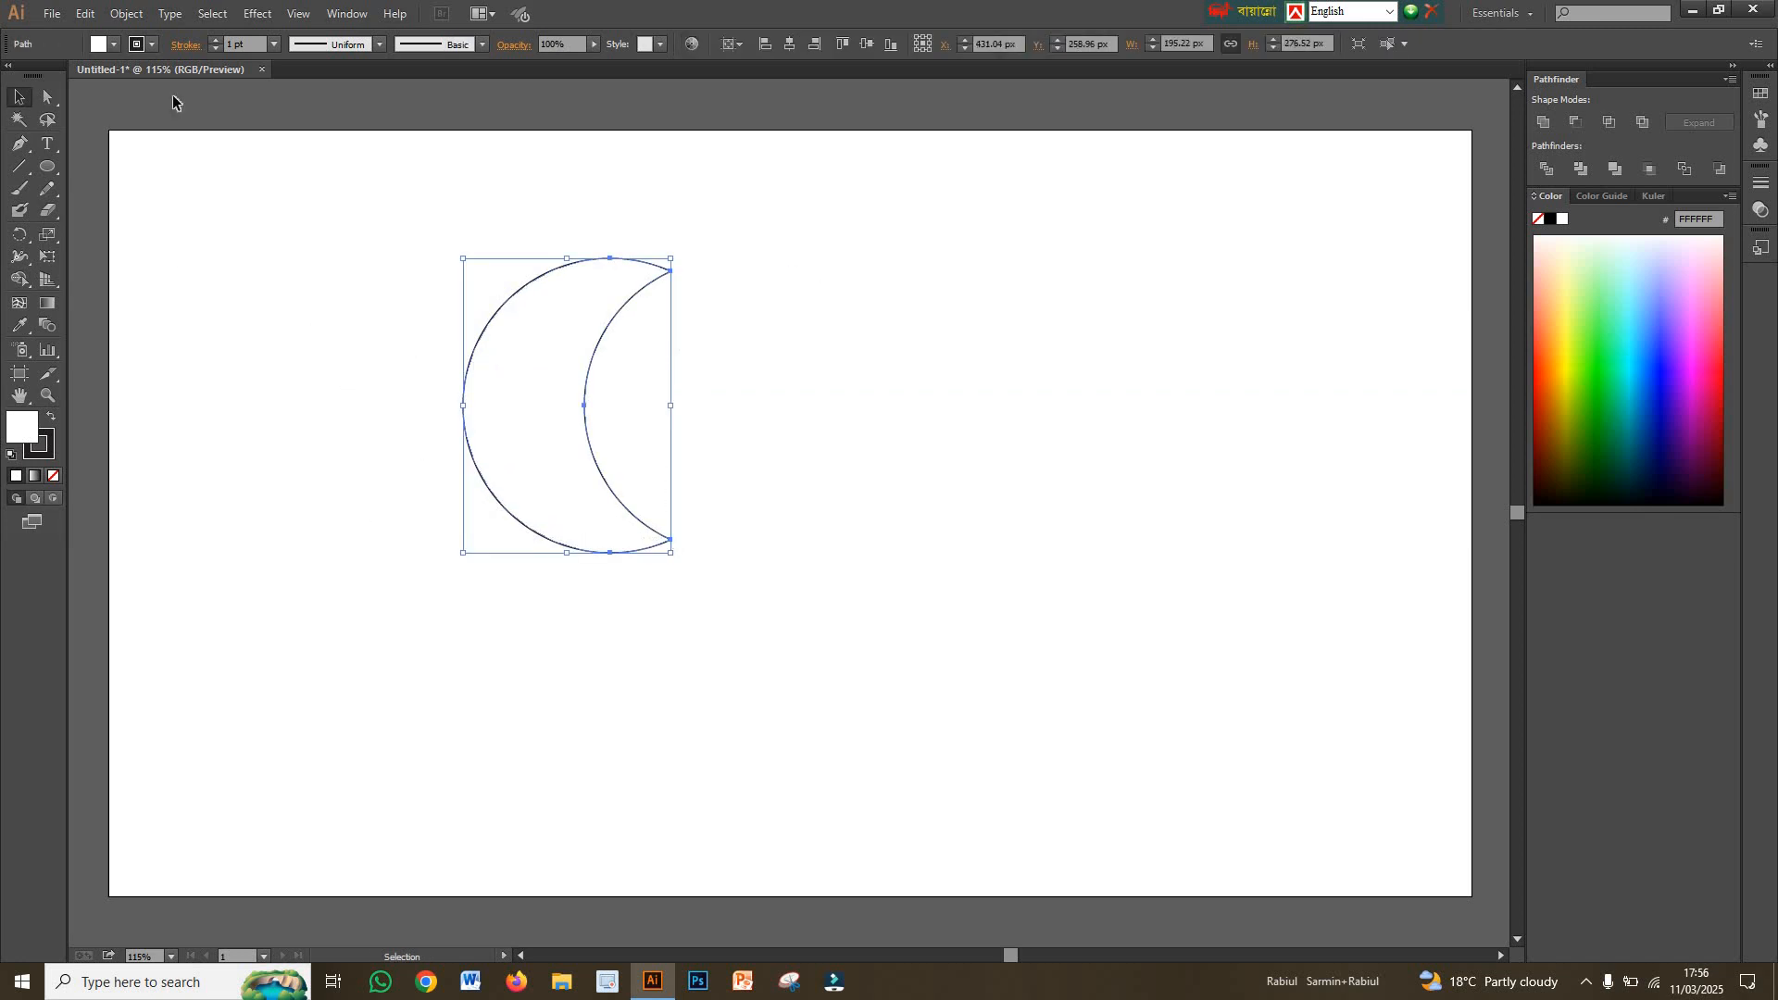
left_click(114, 46)
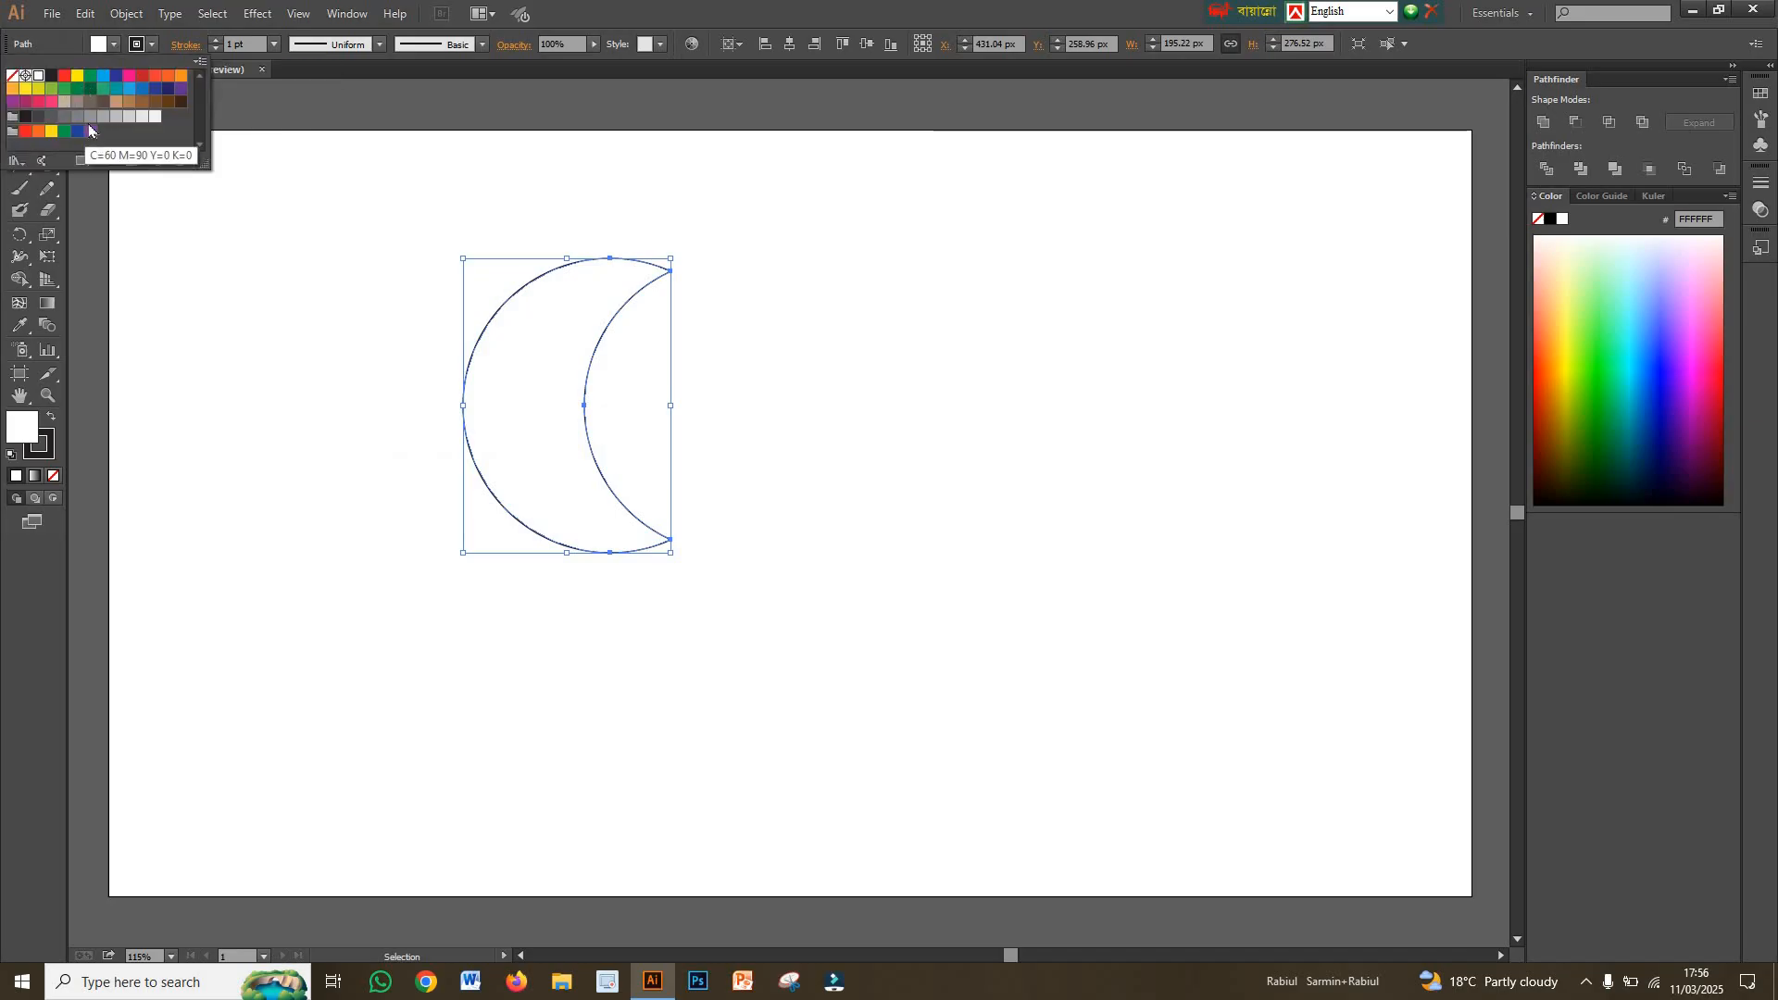
left_click(90, 118)
left_click(258, 243)
left_click(385, 354)
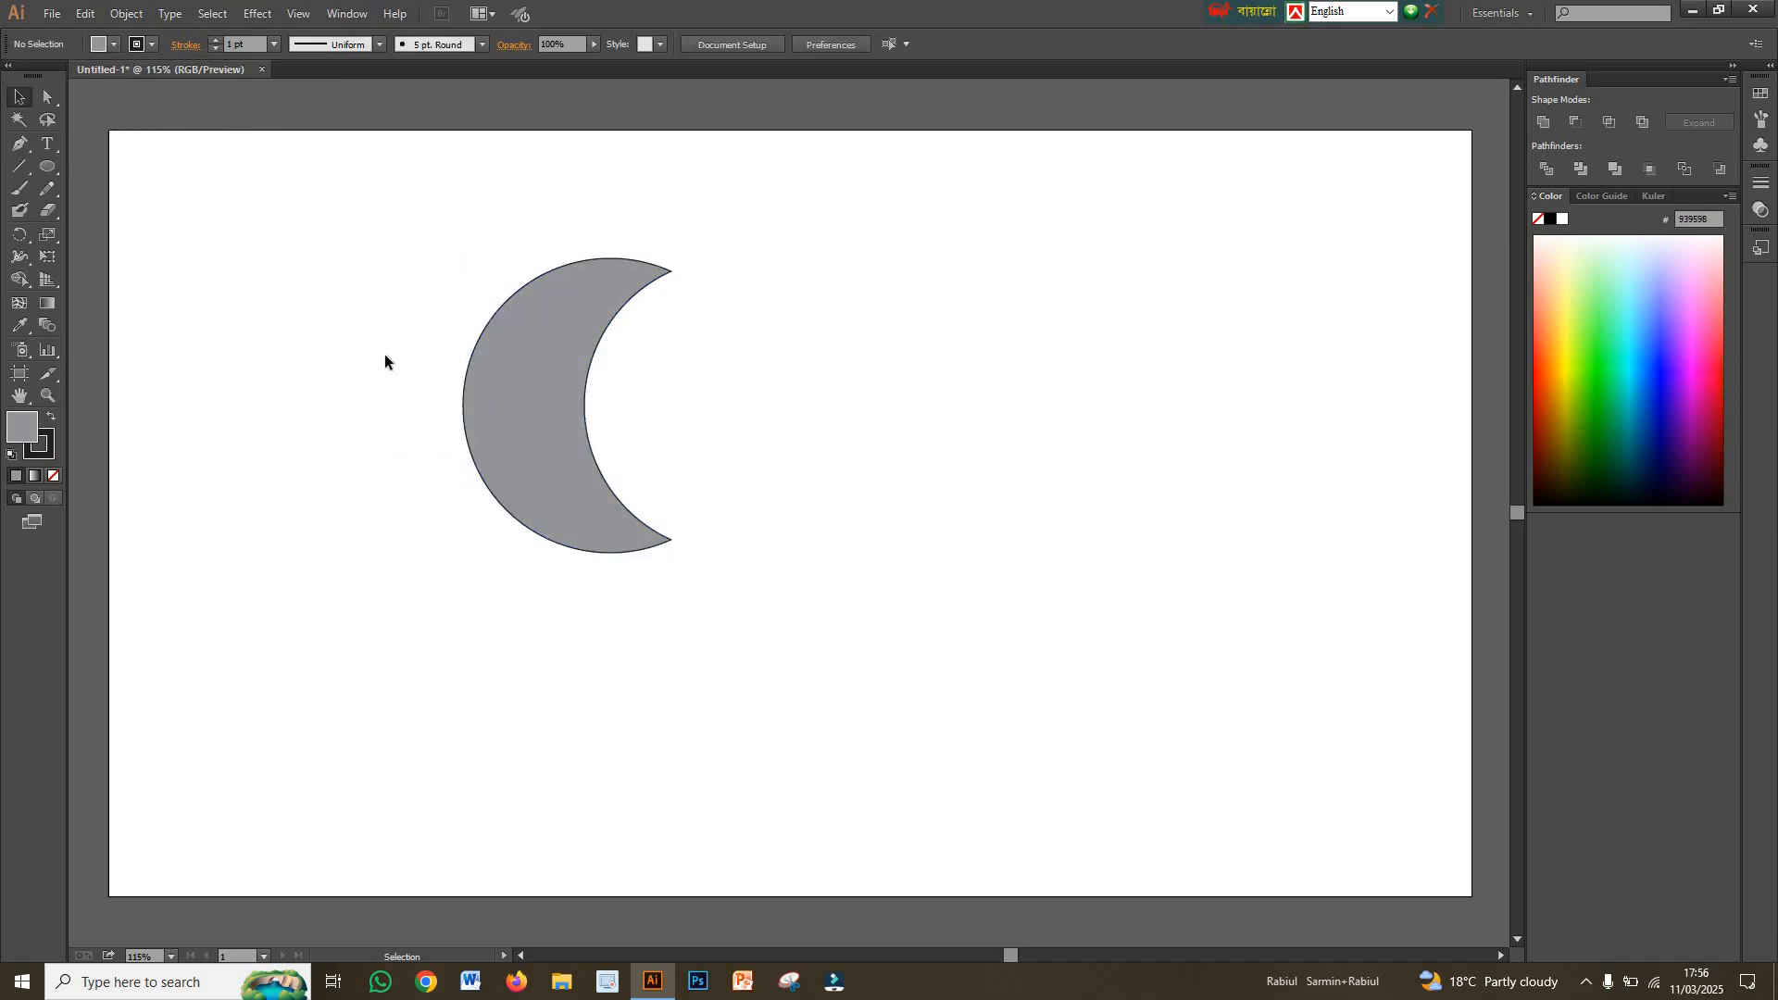
- Set the crescent's stroke to None
left_click_drag(408, 300, 678, 468)
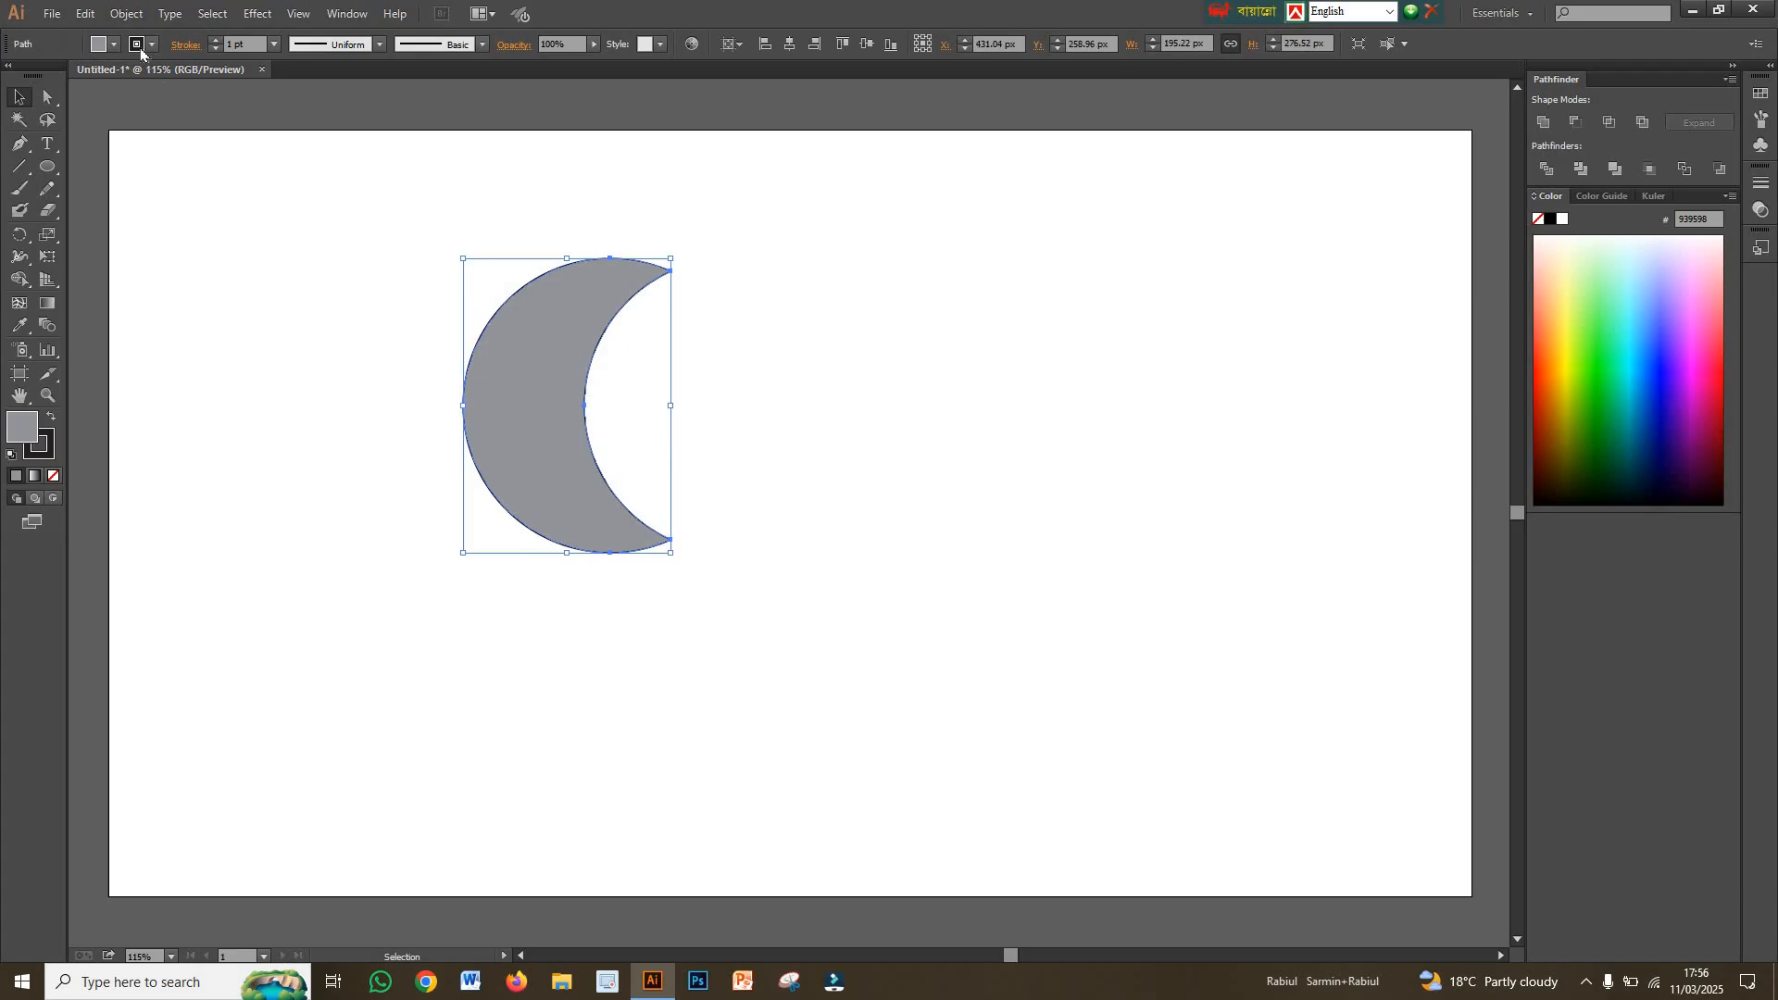
left_click(153, 46)
left_click(11, 76)
left_click(636, 453)
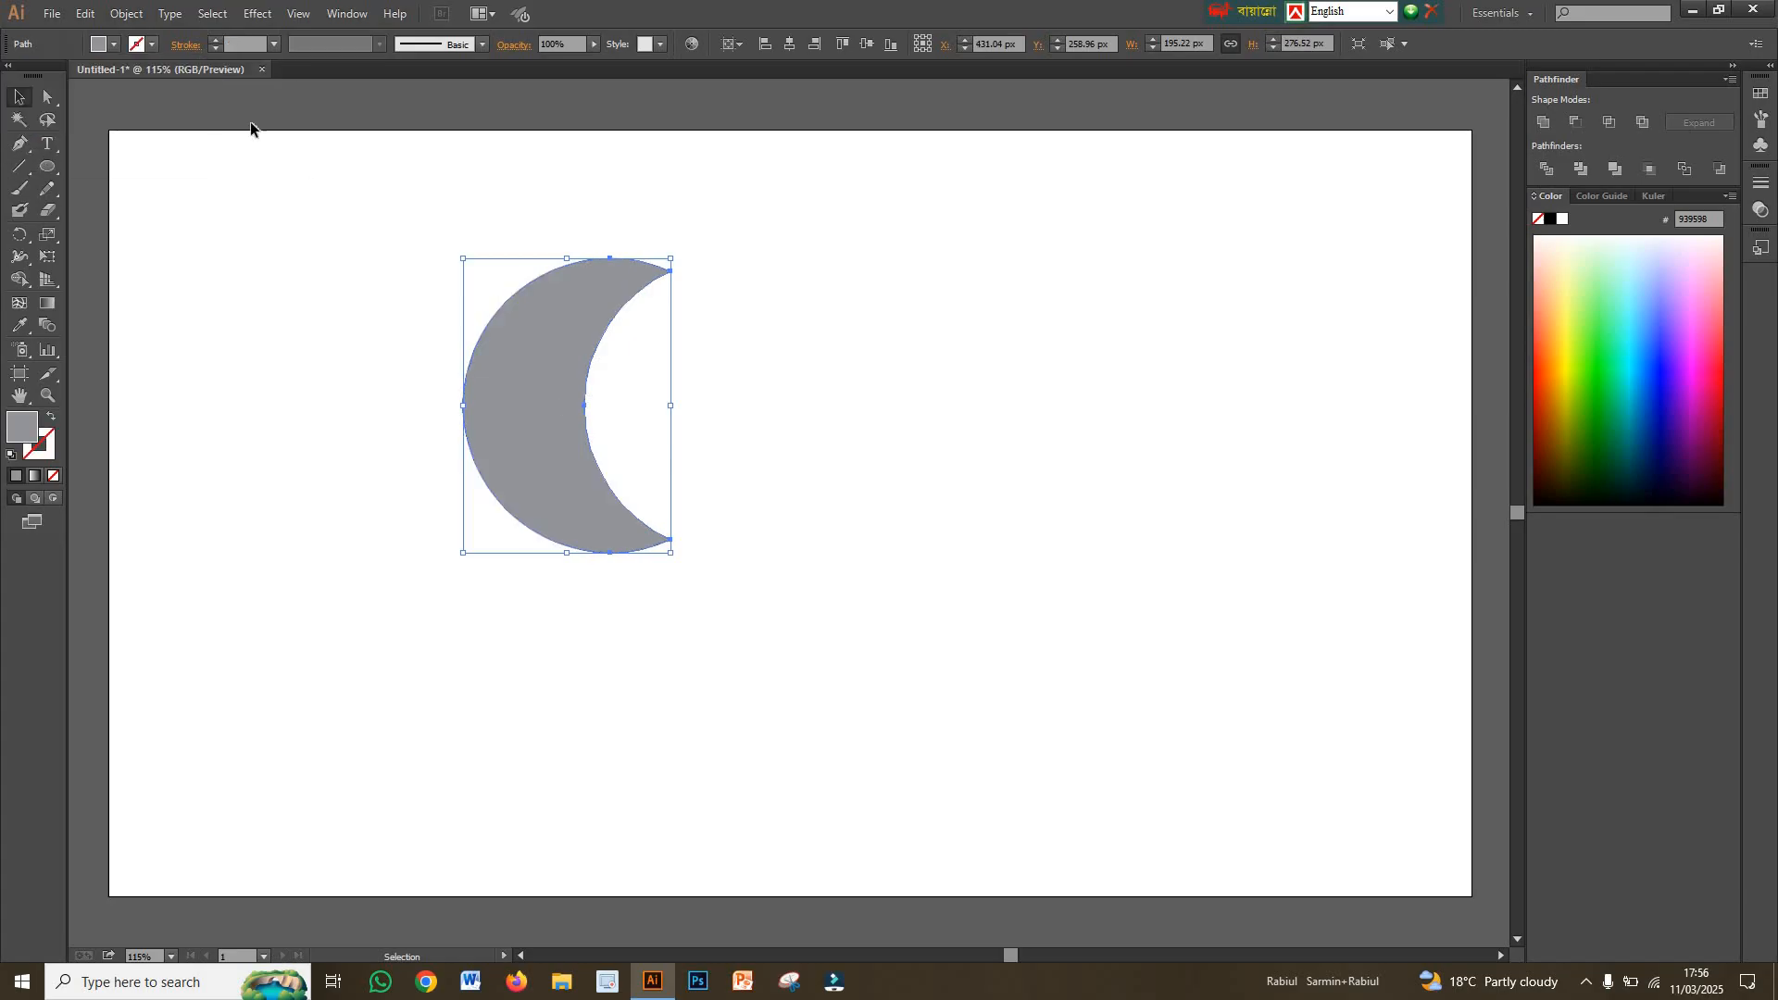
- Apply a 3D Extrude & Bevel effect to the crescent with the Front position and a strong perspective
left_click(126, 14)
left_click_drag(378, 228, 682, 431)
left_click(212, 14)
left_click(255, 15)
mouse_move(330, 122)
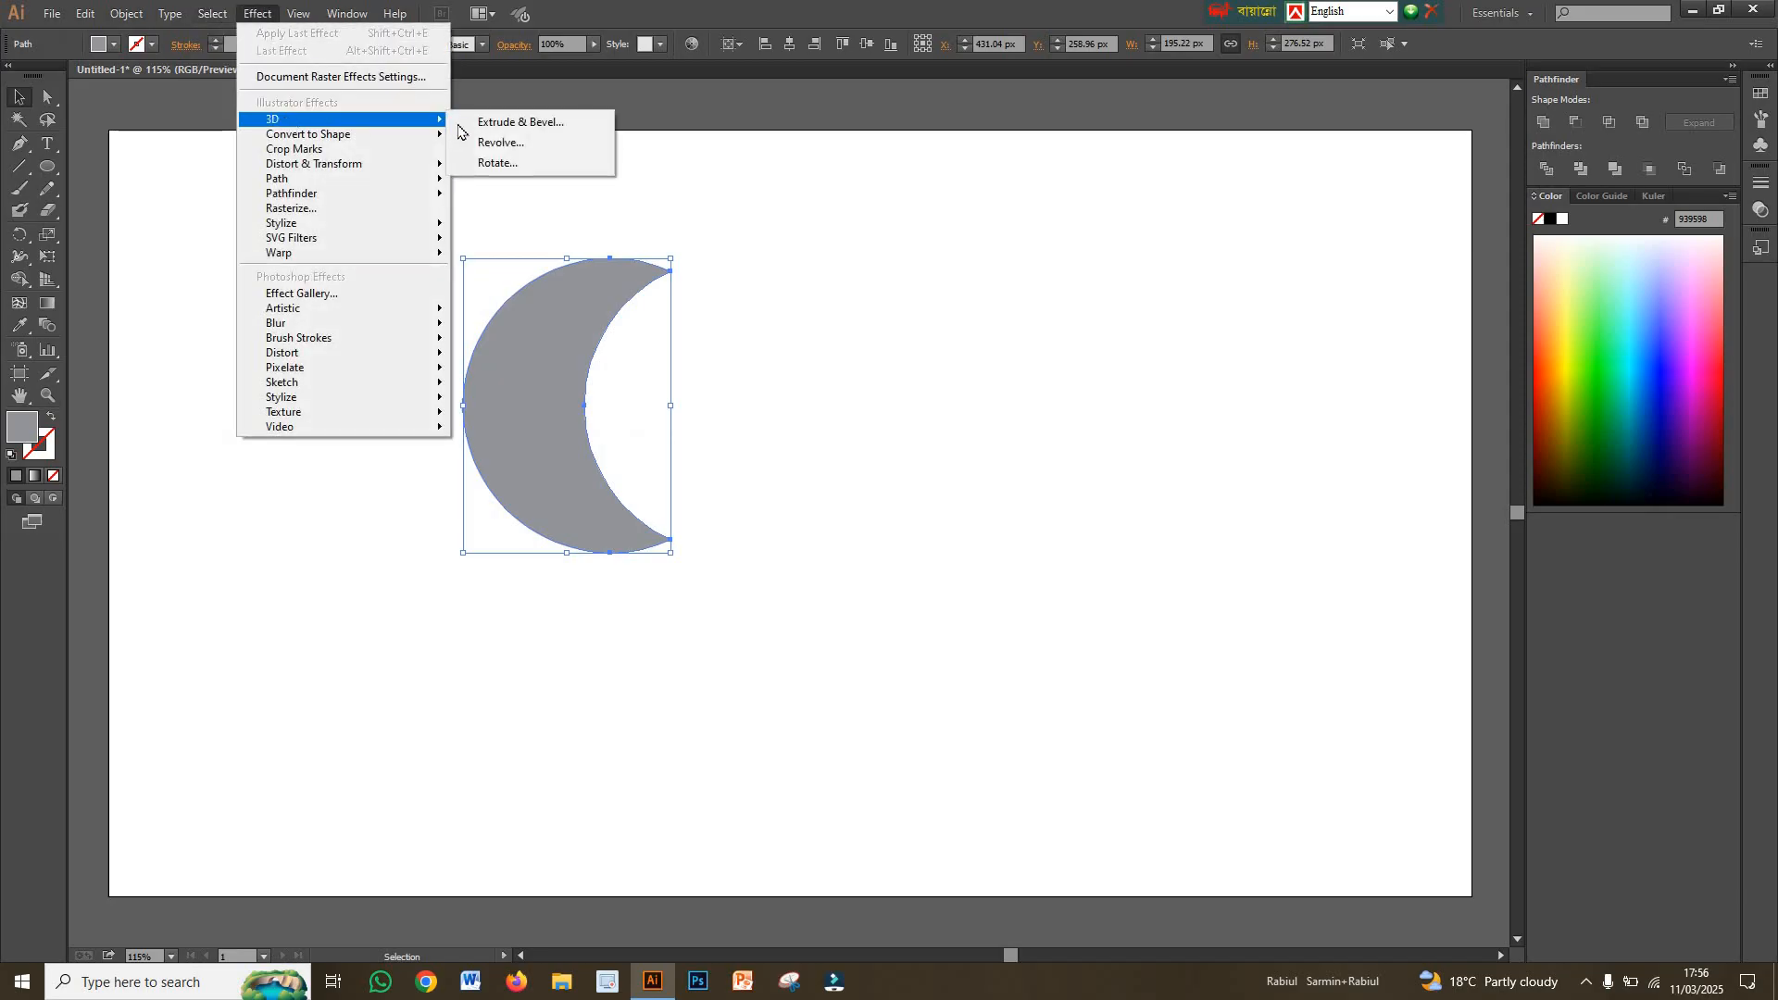
left_click(484, 122)
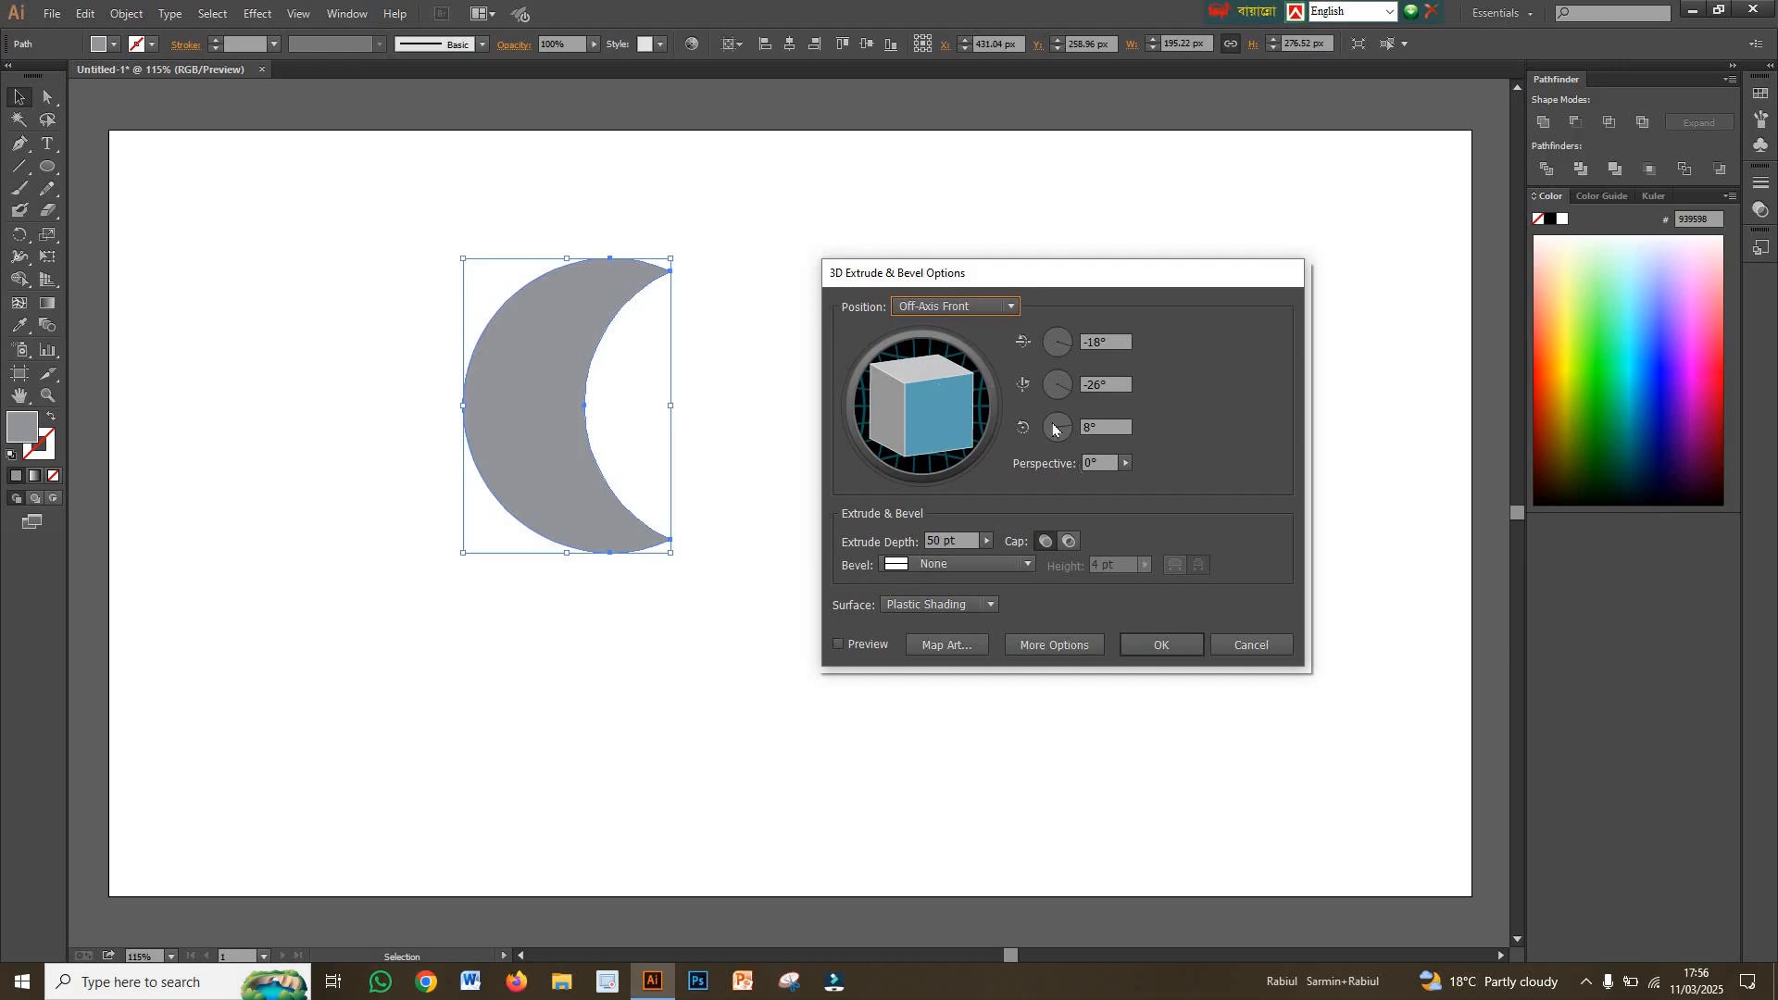
left_click(1013, 306)
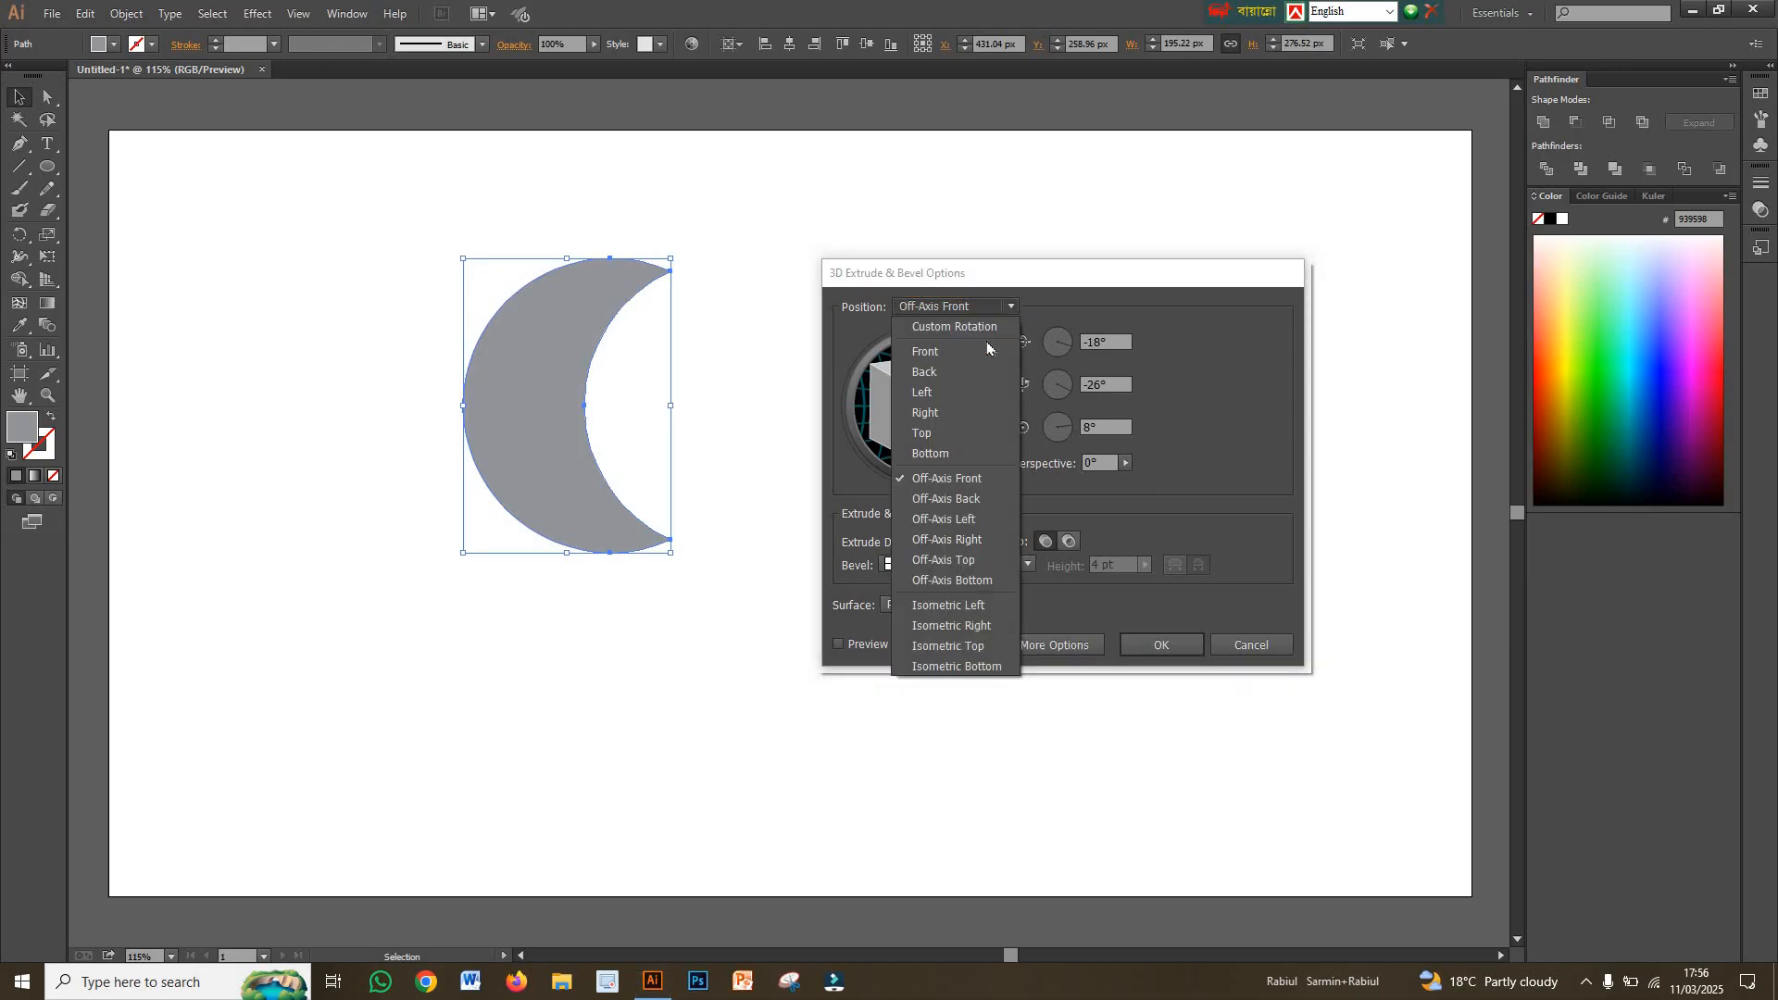
left_click(976, 353)
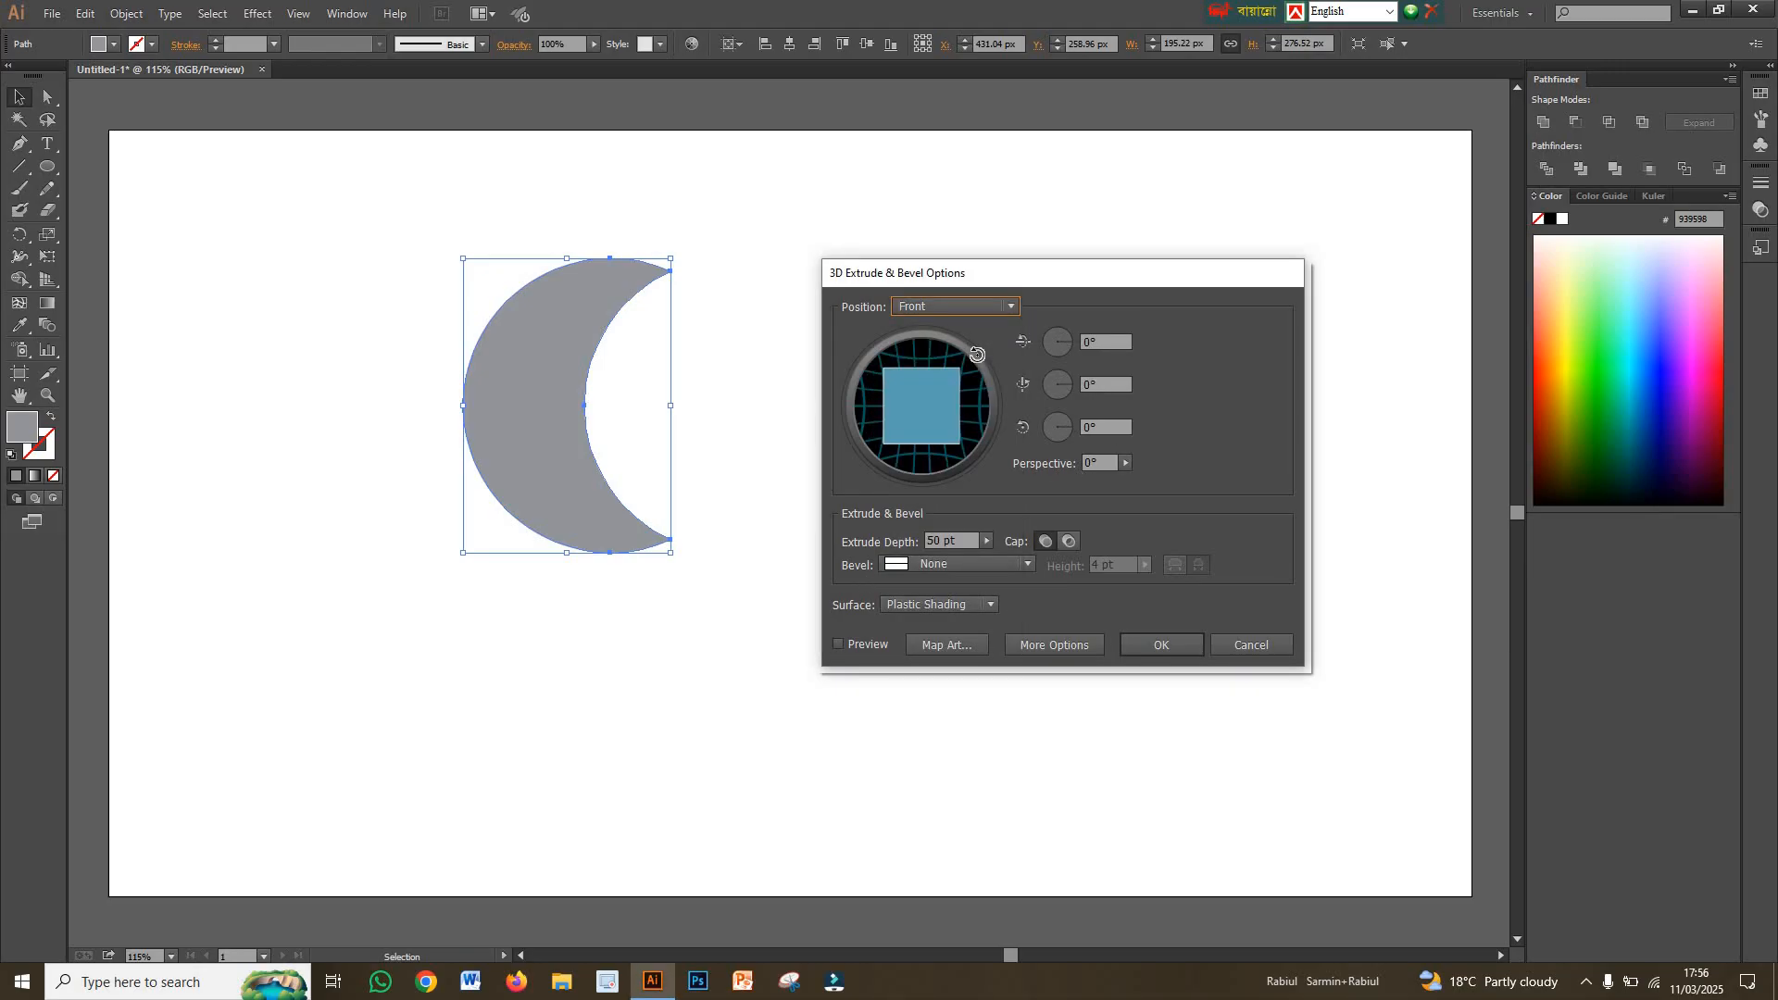
left_click(1125, 463)
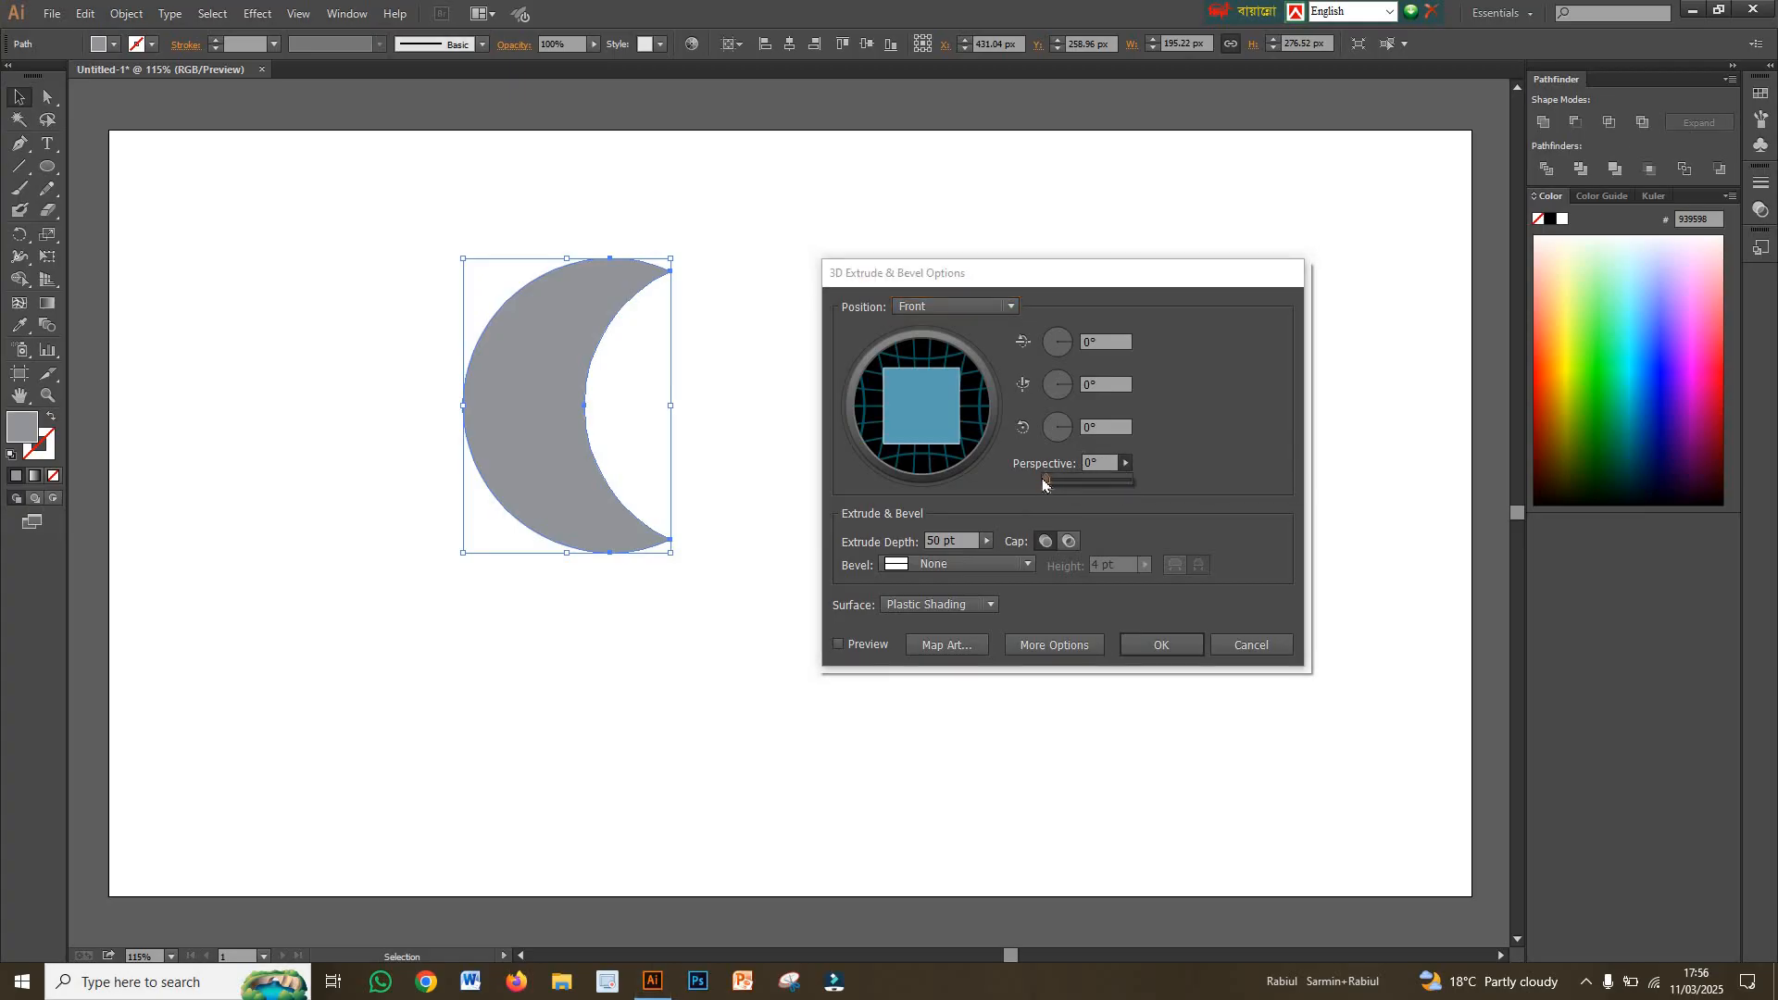
left_click_drag(1046, 481, 1127, 500)
left_click(1151, 648)
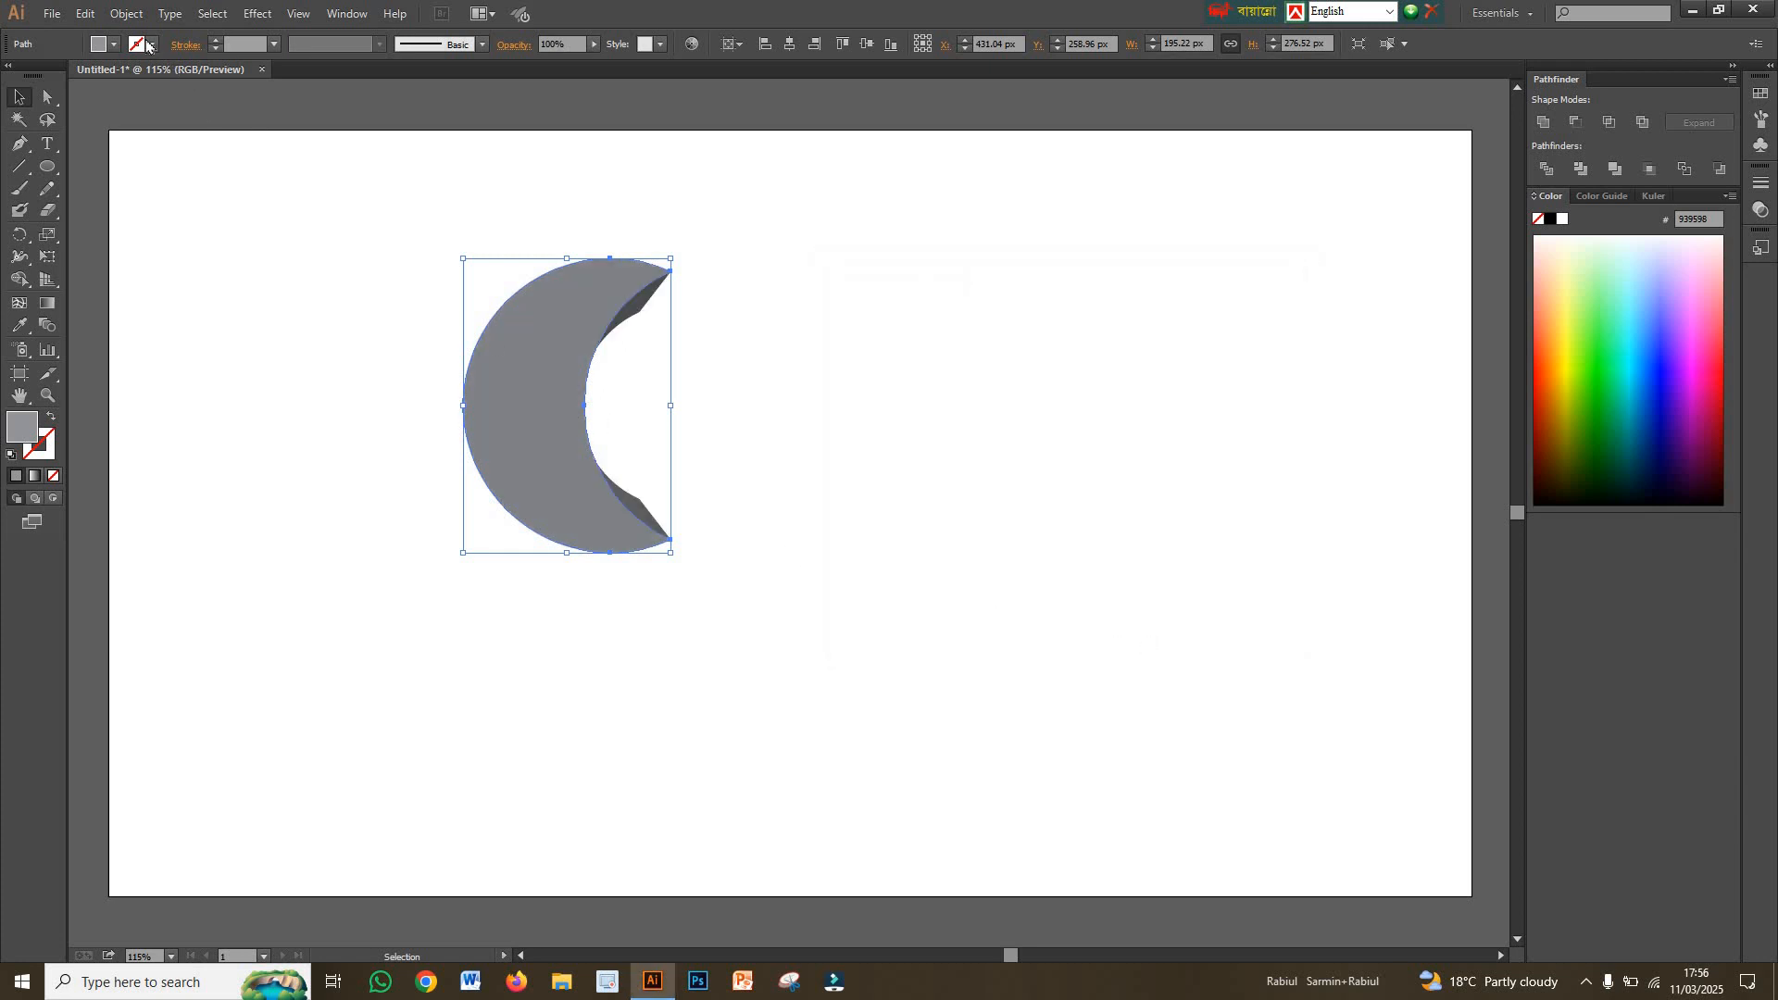
- Expand the appearance of the extruded crescent and ungroup it twice into separate parts
left_click(125, 14)
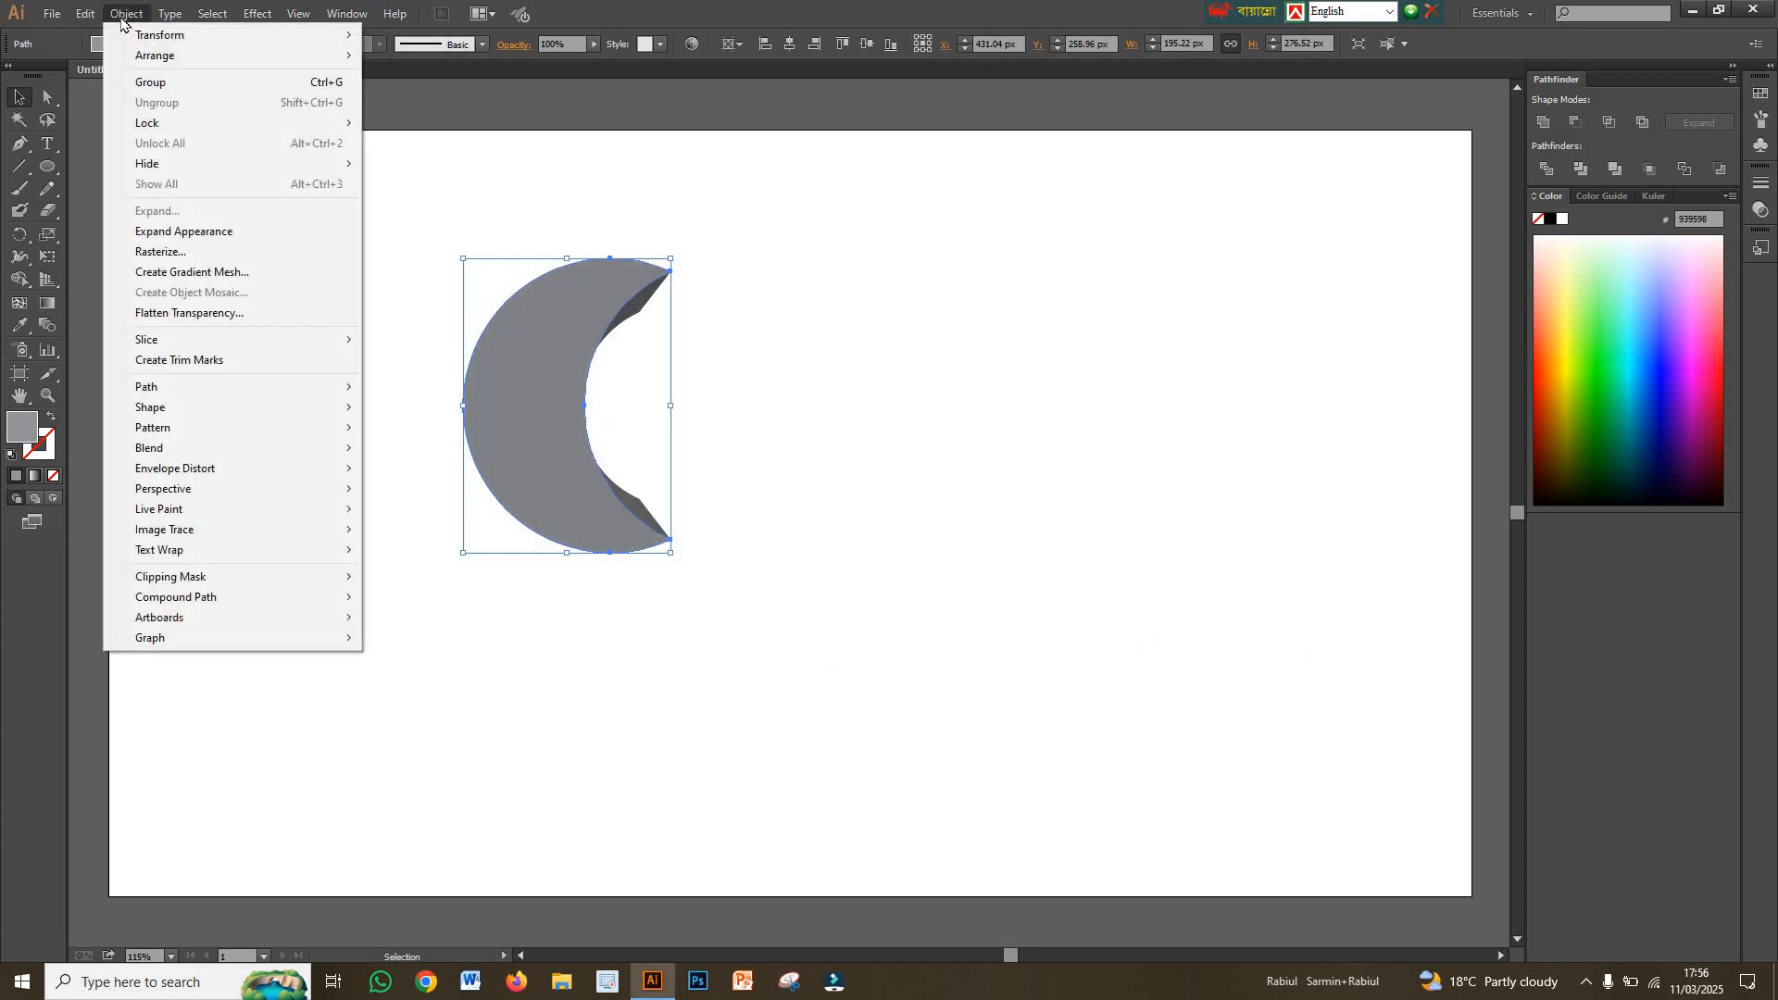
left_click(185, 238)
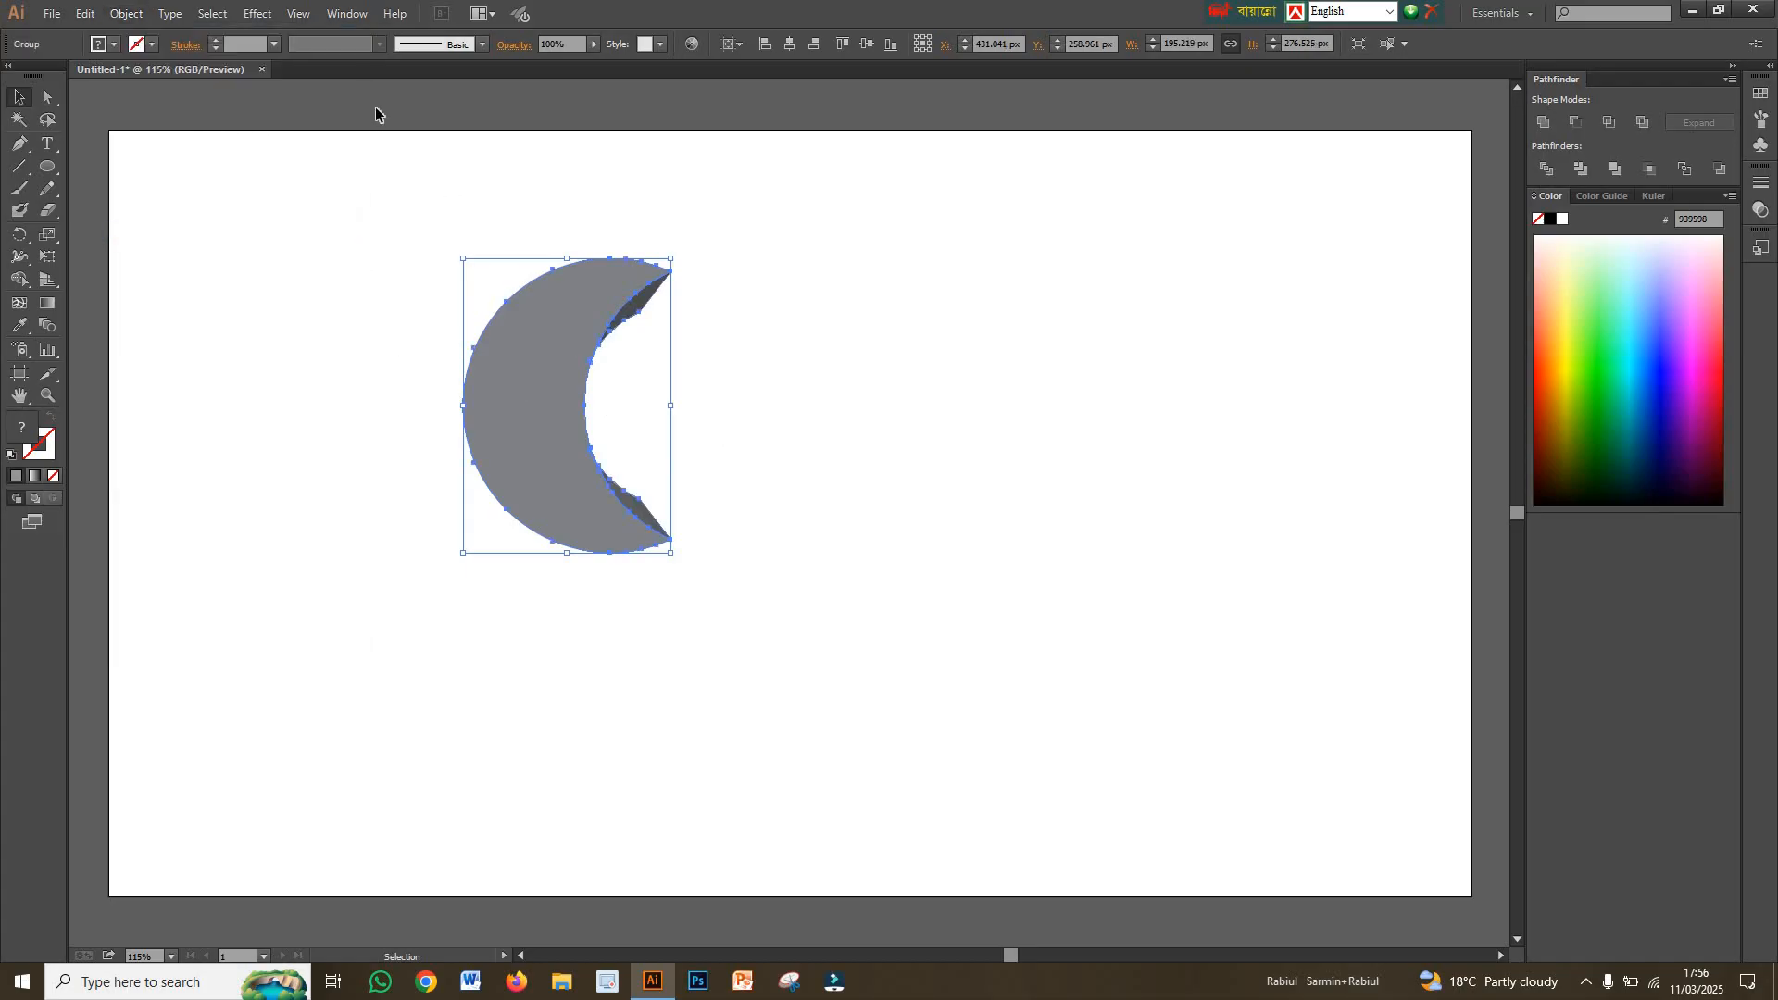
right_click(564, 380)
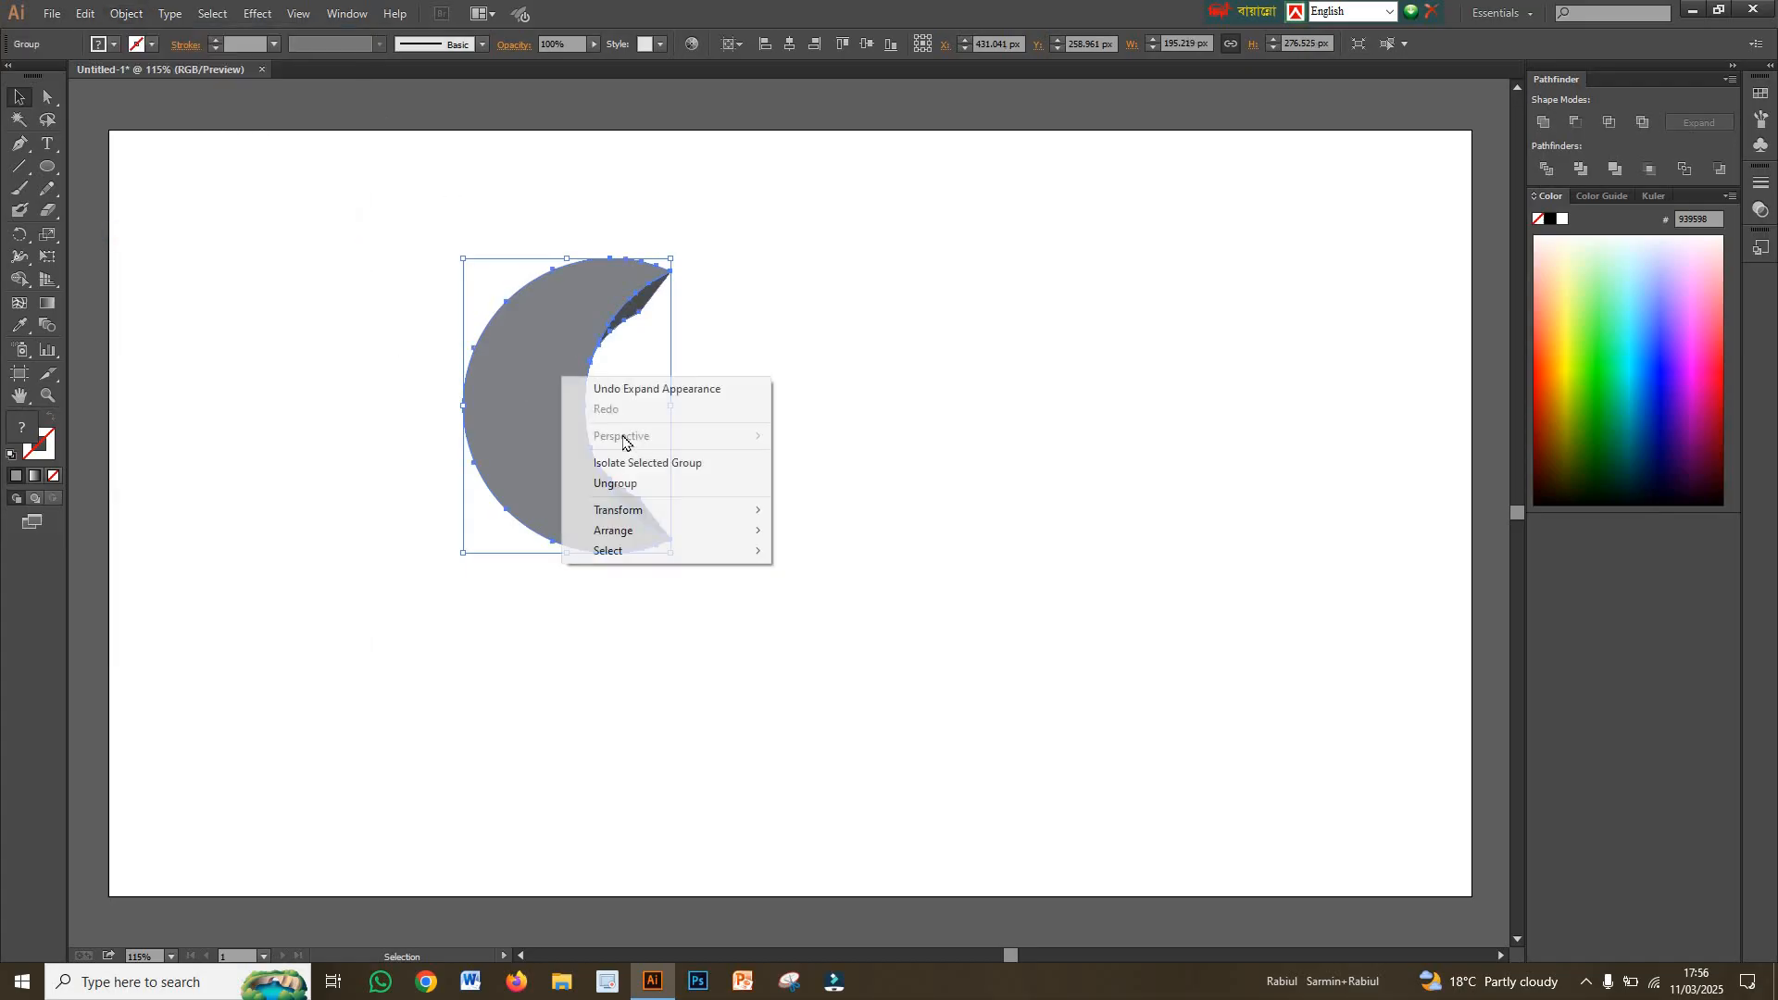
left_click(633, 485)
right_click(527, 319)
left_click(585, 427)
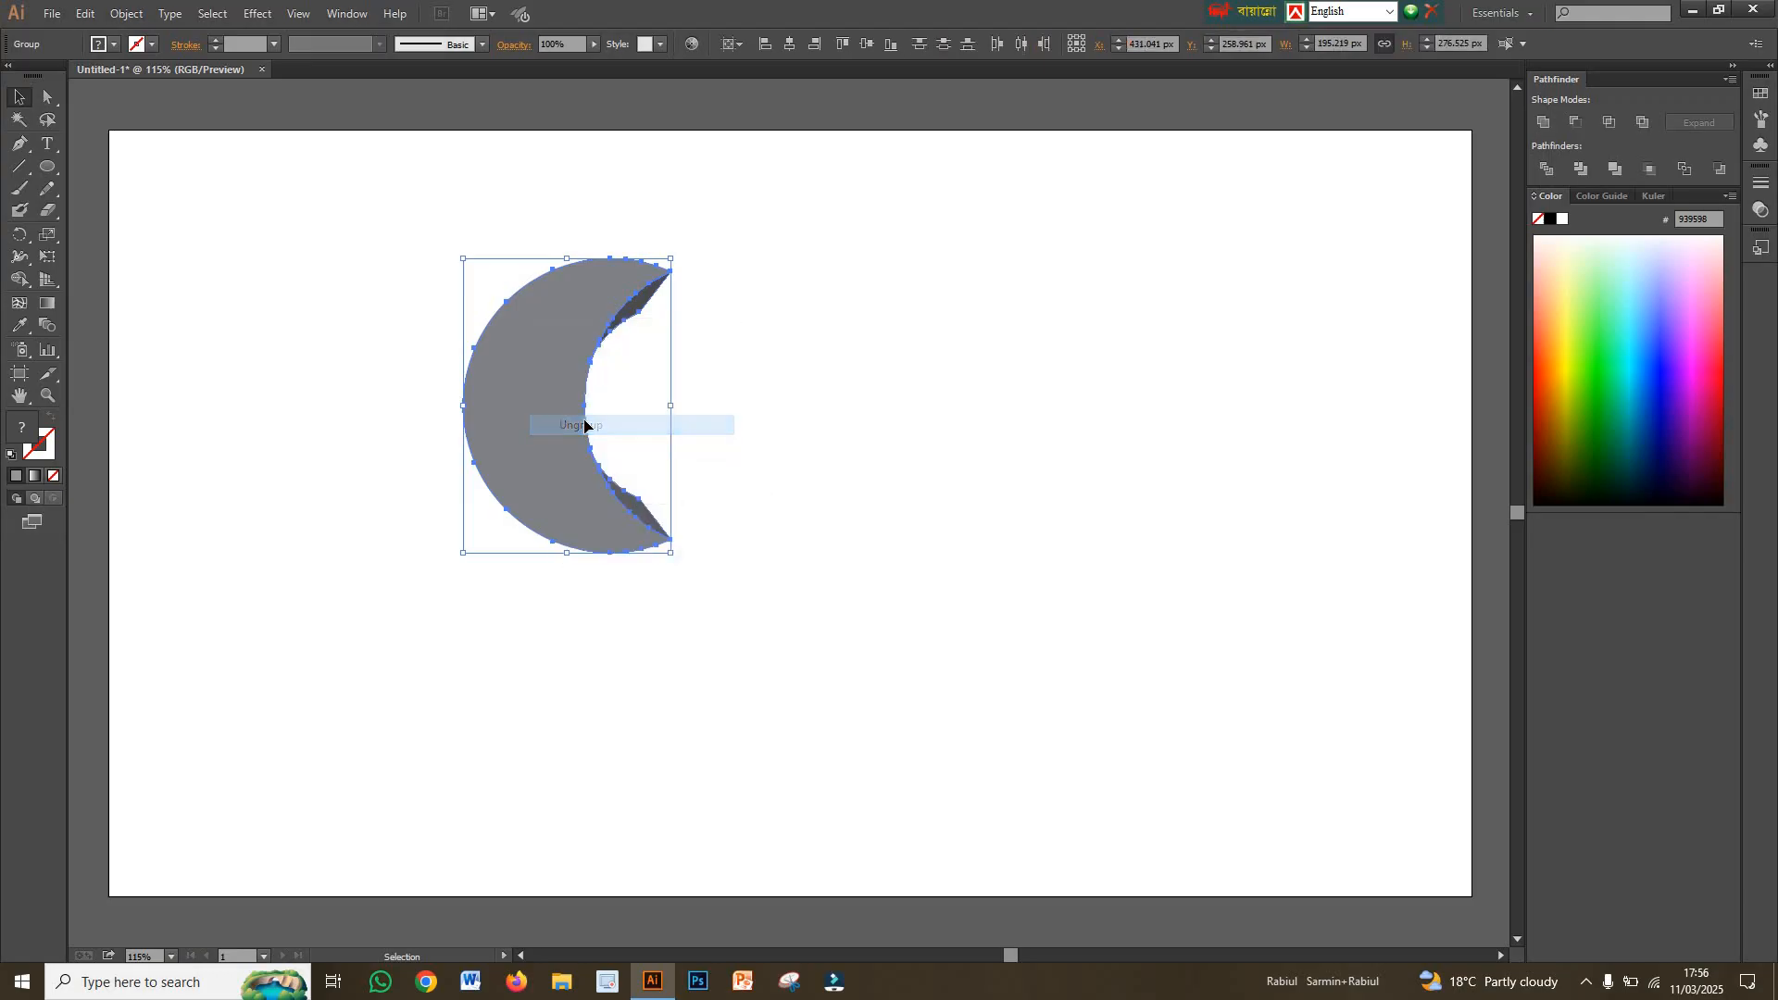
left_click(719, 429)
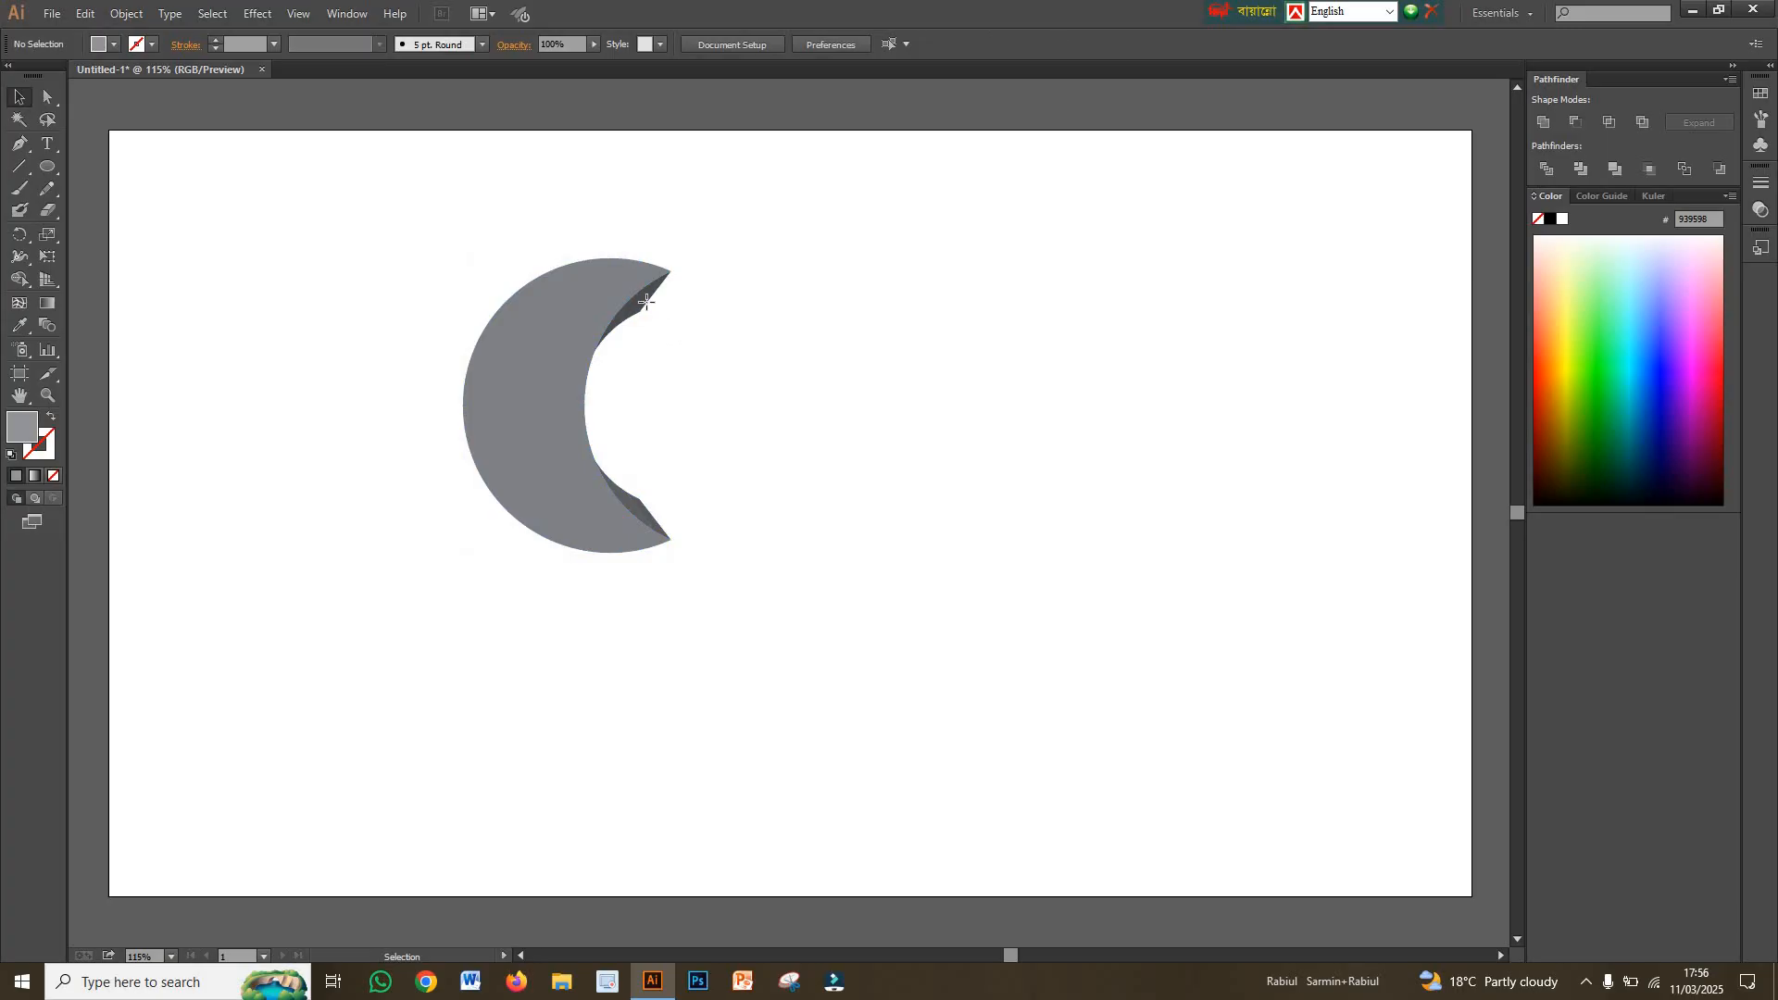
- Unite the pieces of the upper inner face into one shape, and do the same for the lower inner face
left_click(647, 305)
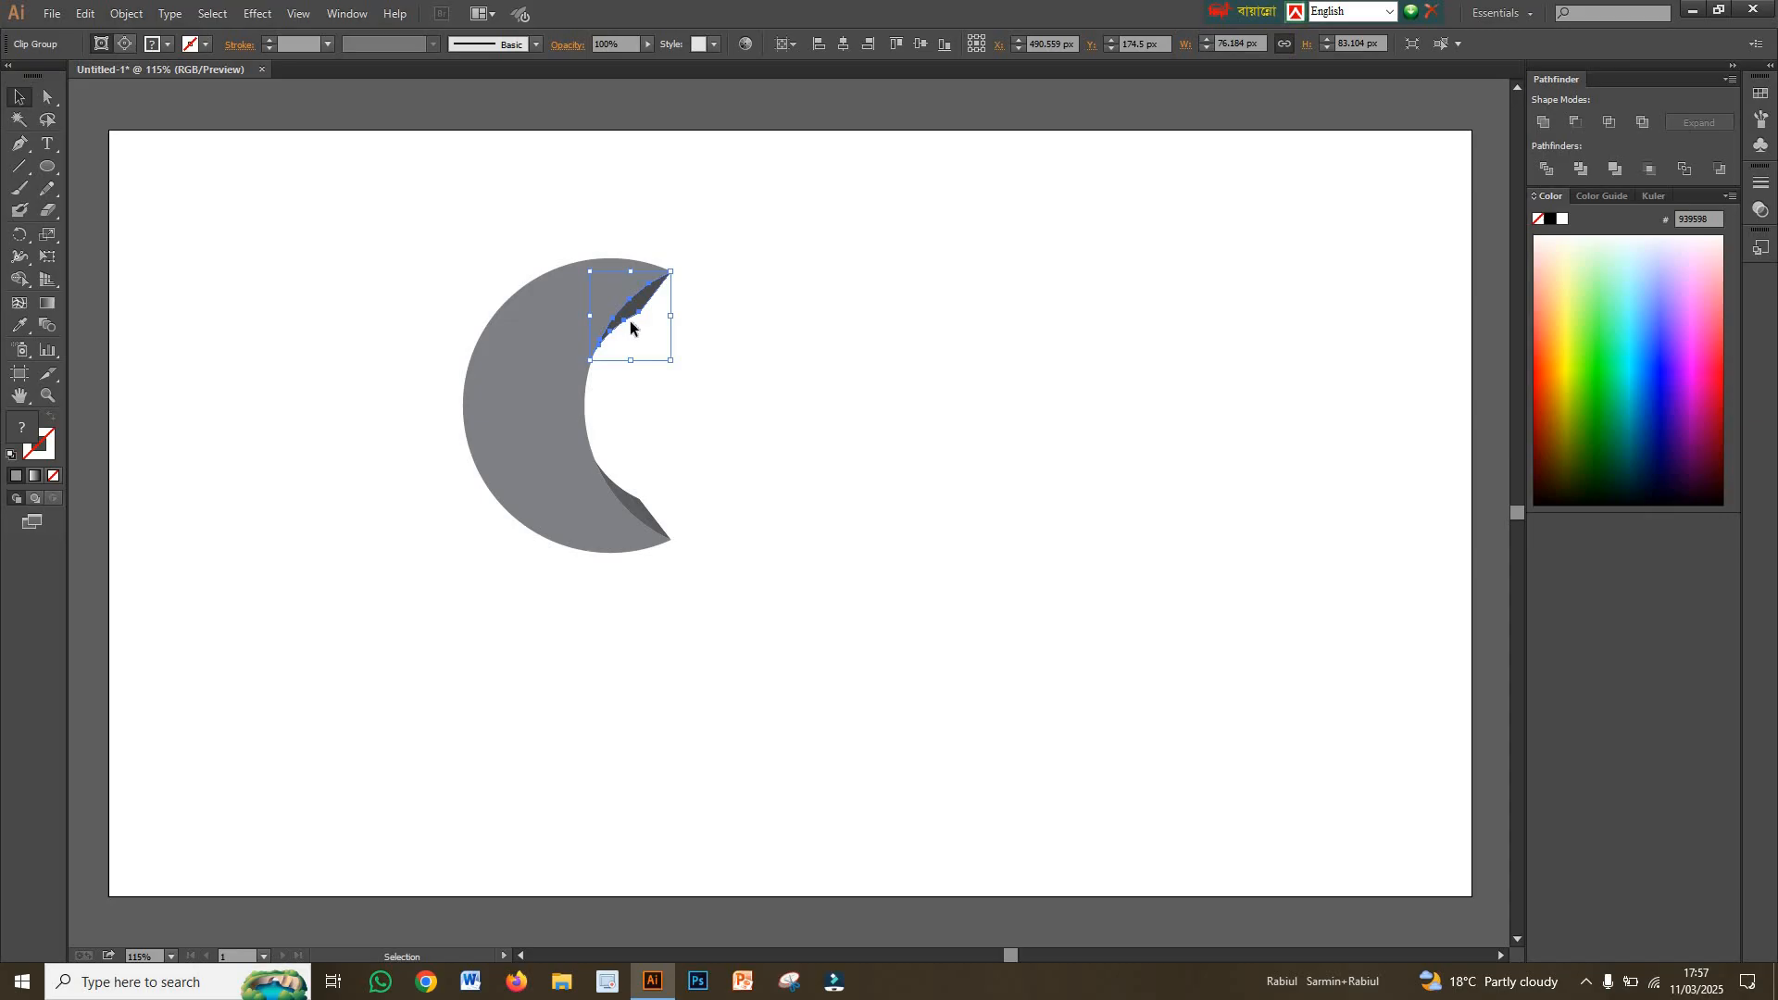
left_click(1547, 125)
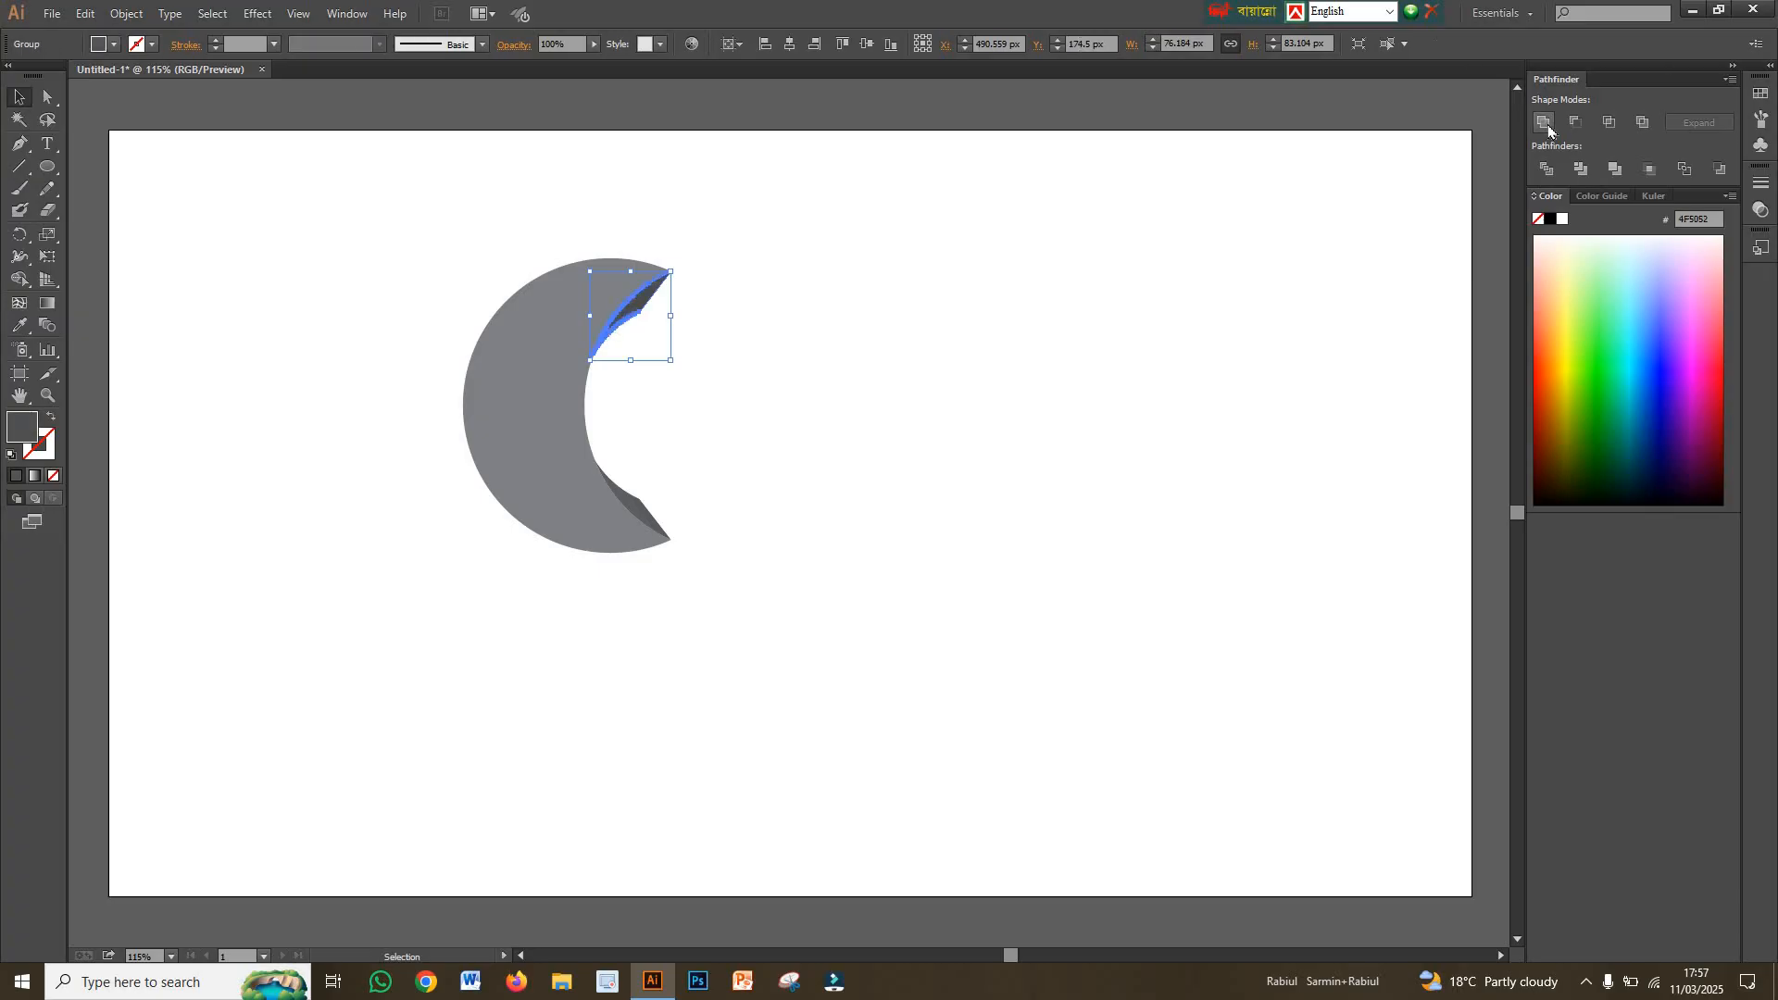
left_click(650, 515)
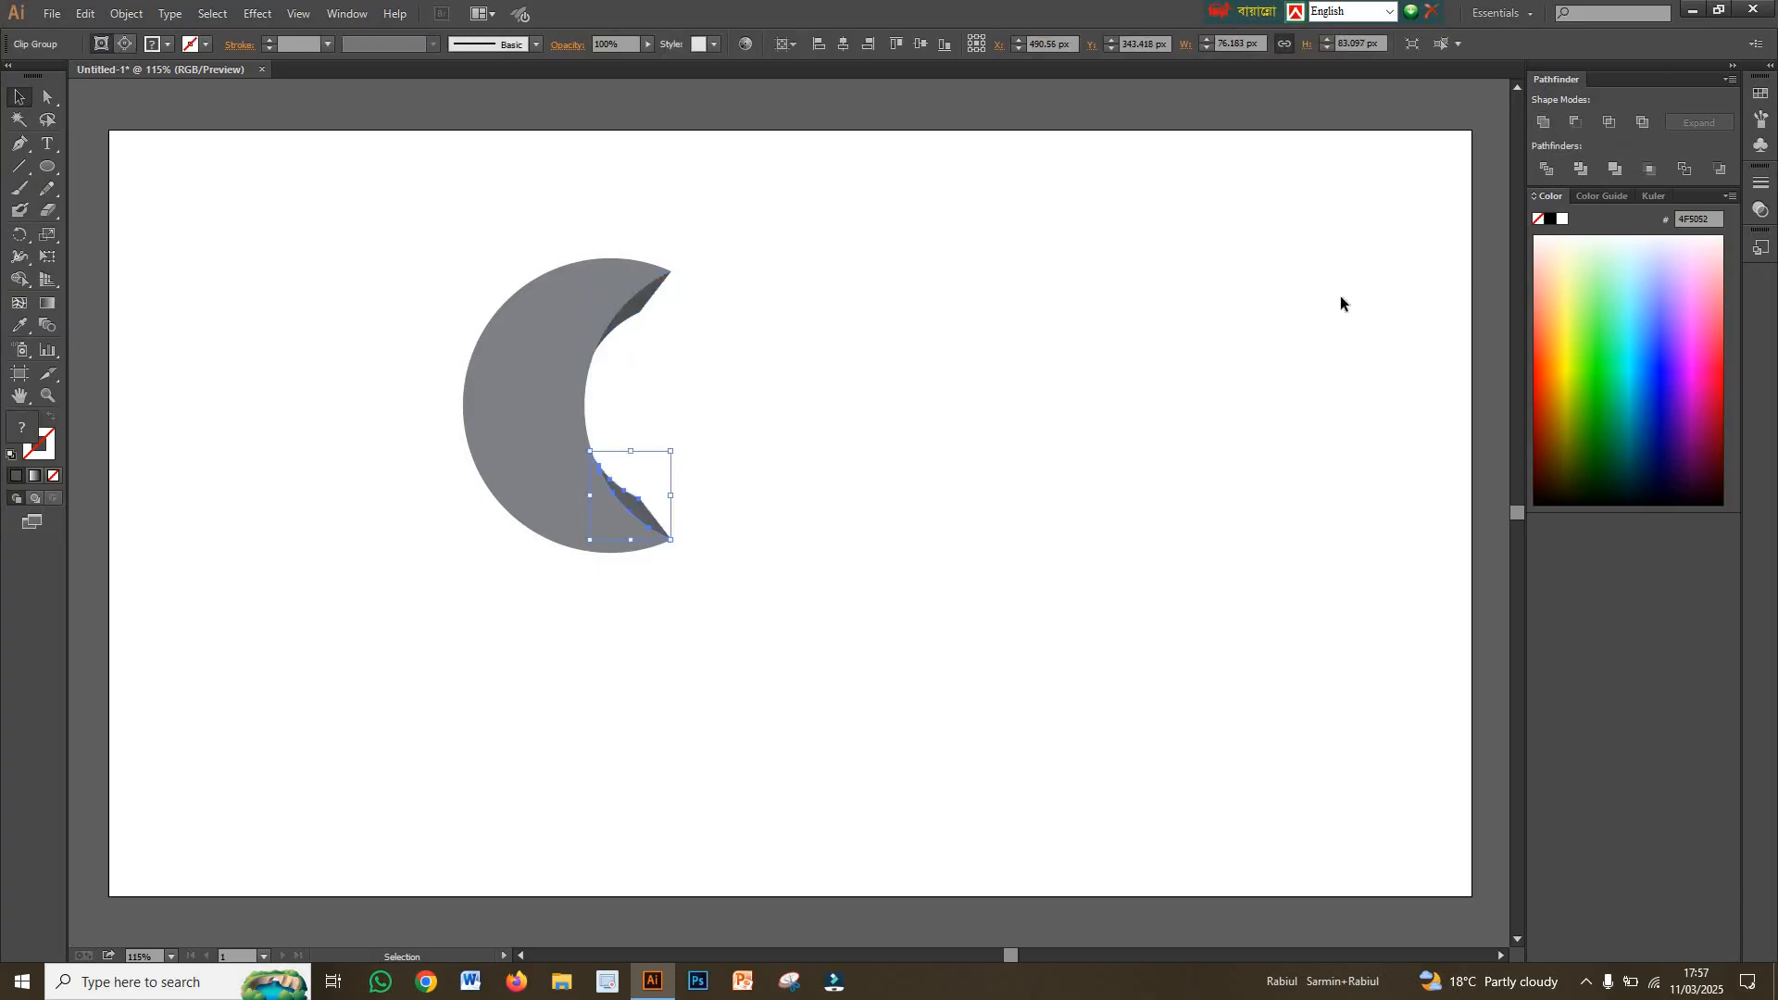
left_click(1543, 122)
left_click(763, 387)
- Select all parts of the crescent and scale them up proportionally from the center to about 320 × 454 px
left_click_drag(431, 260, 749, 509)
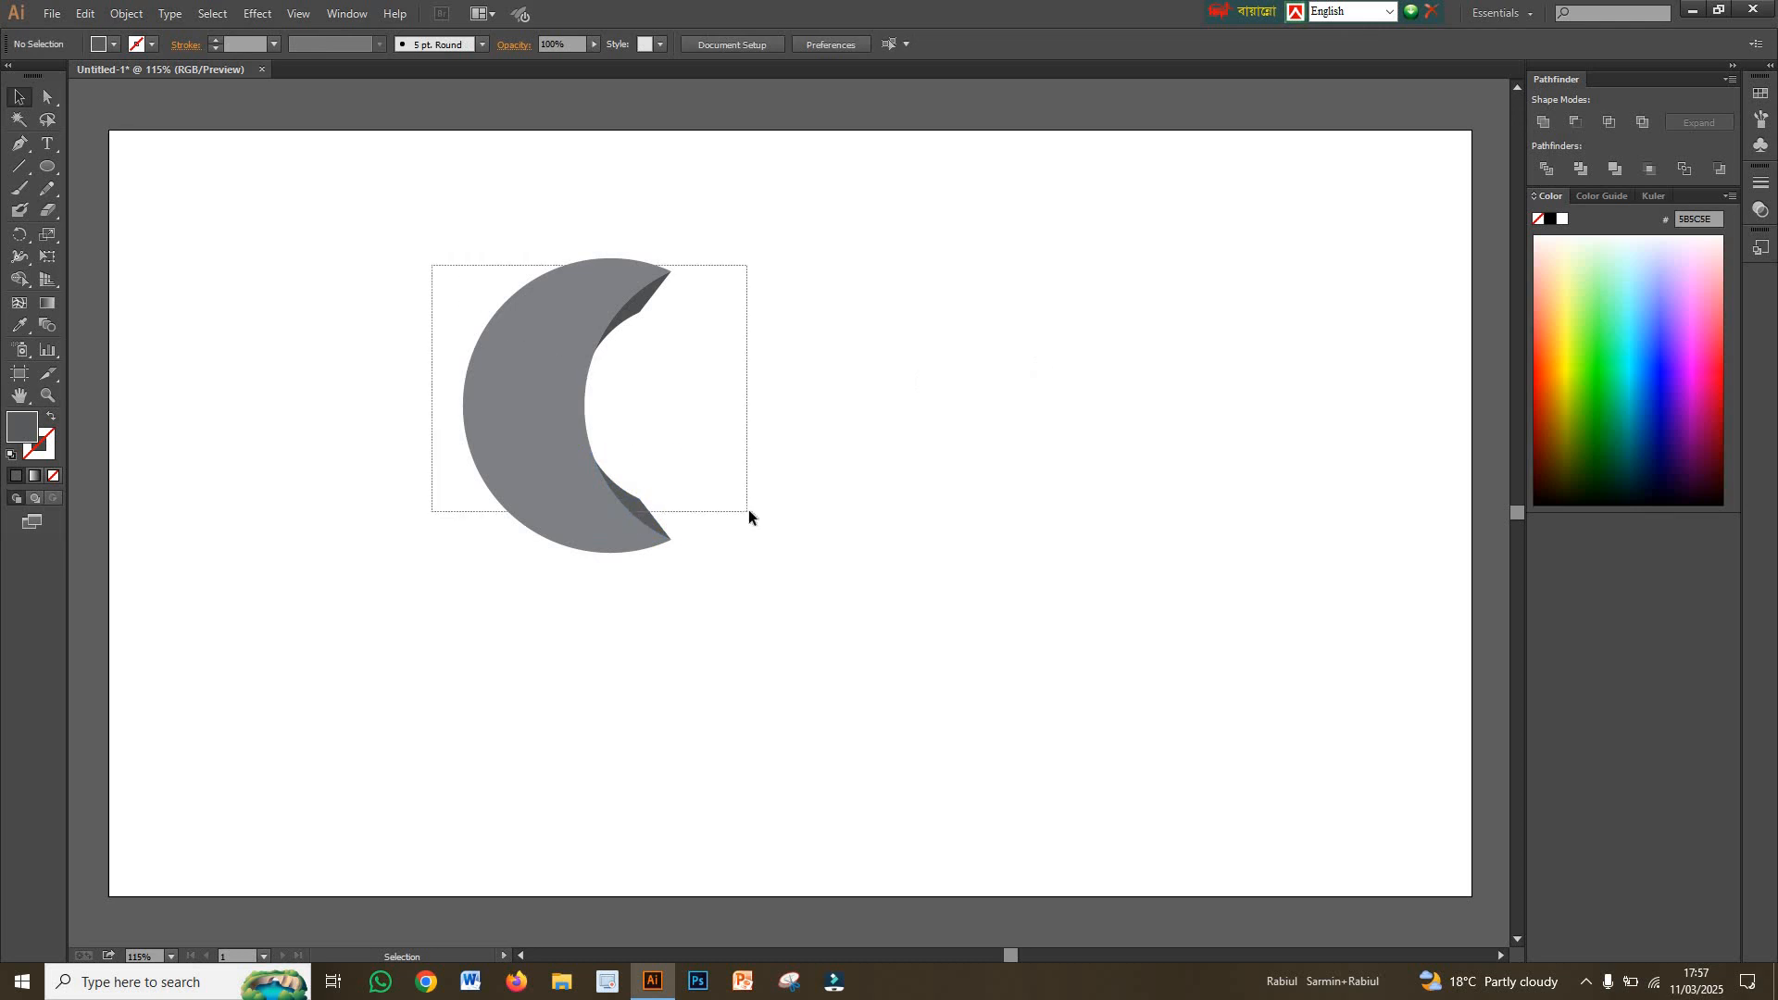
left_click(475, 306)
left_click_drag(453, 278, 723, 598)
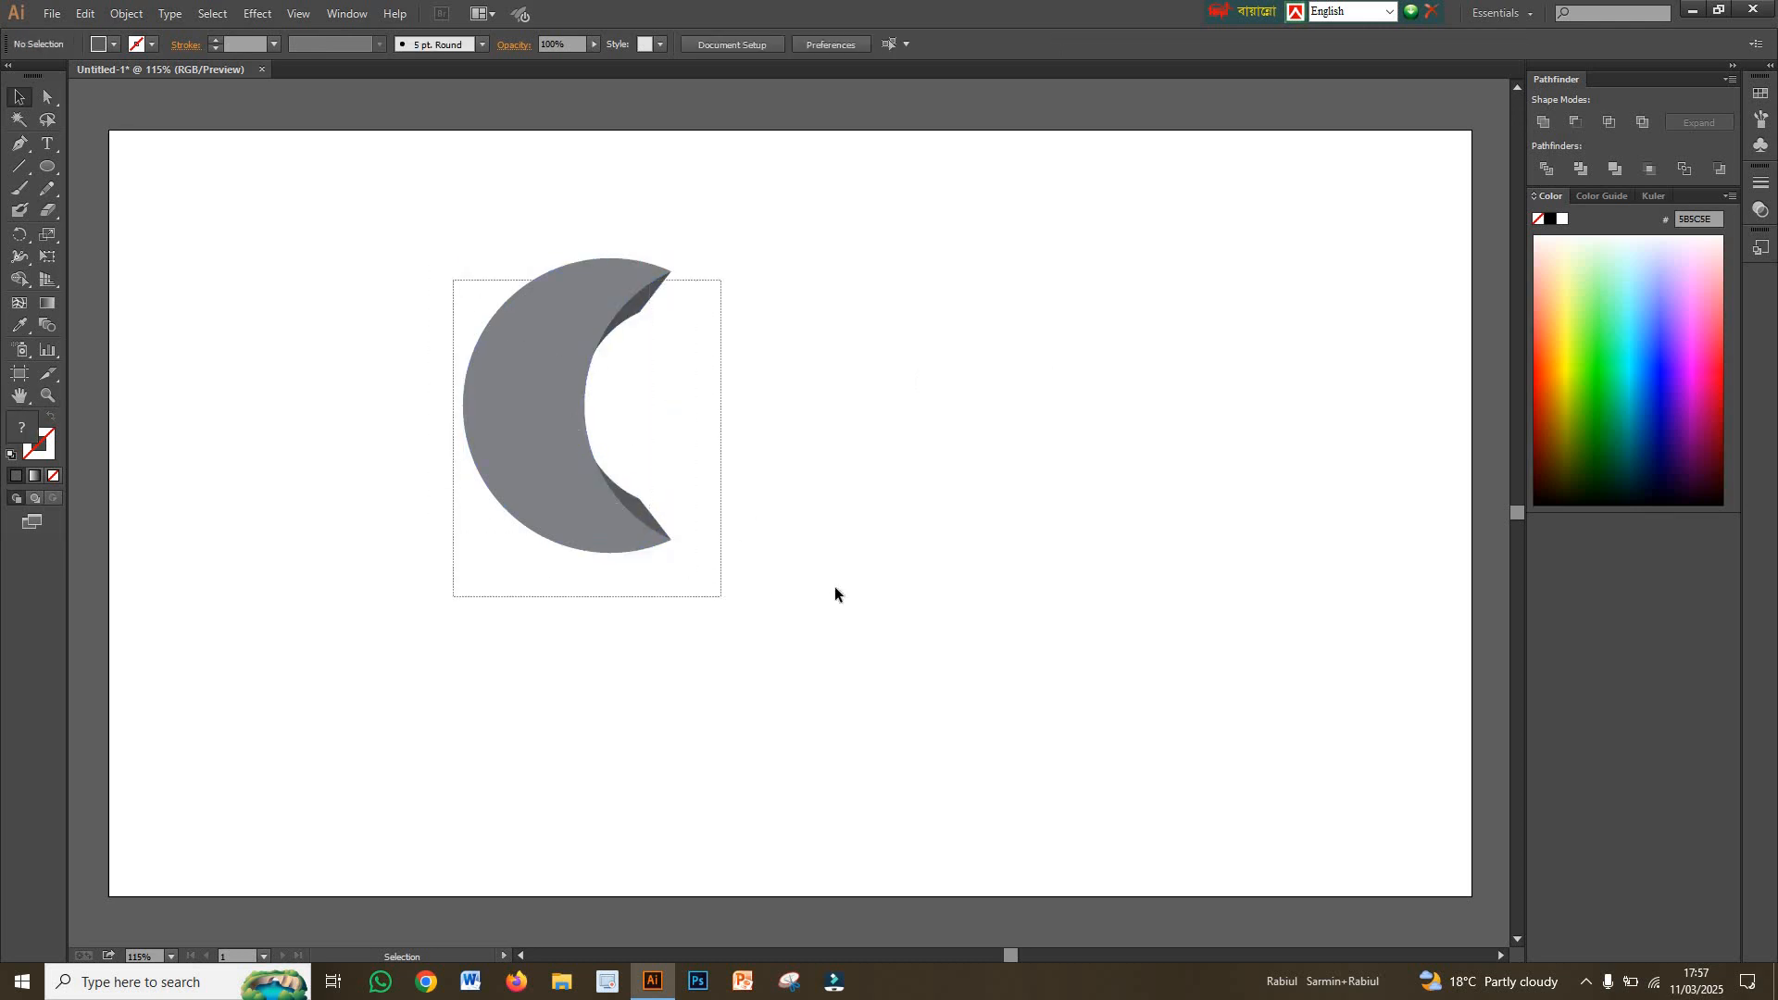
left_click(765, 426)
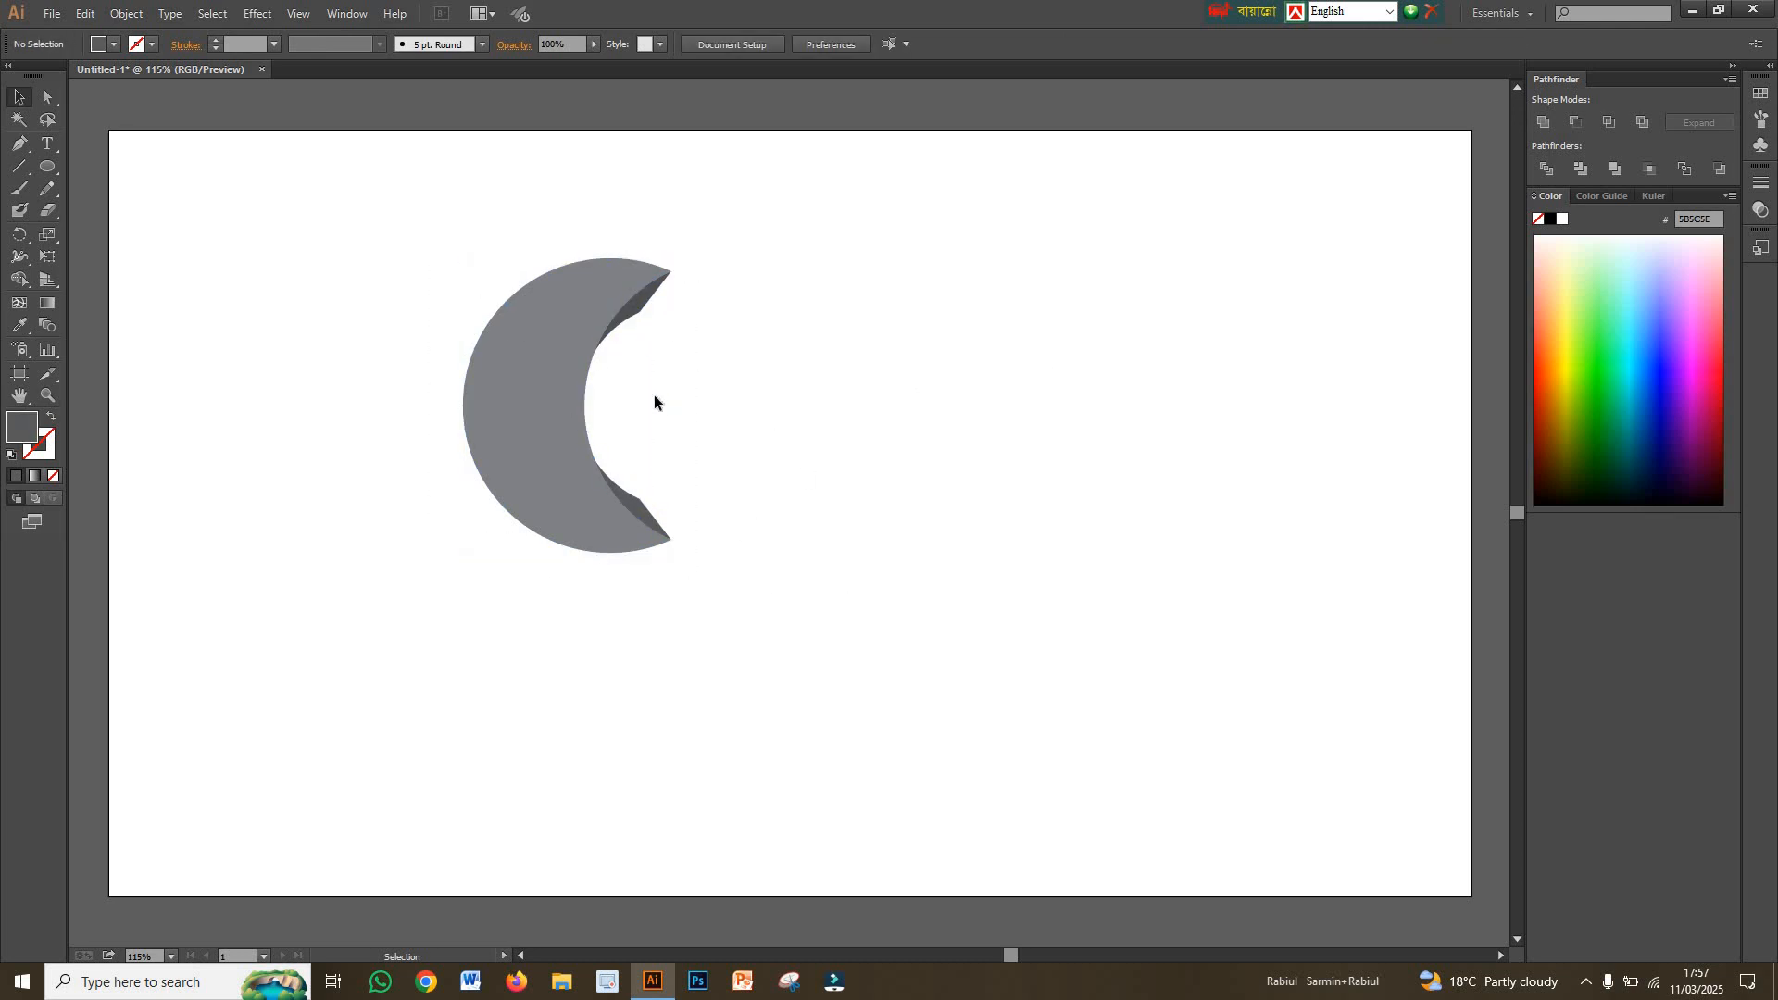
left_click_drag(370, 241, 719, 585)
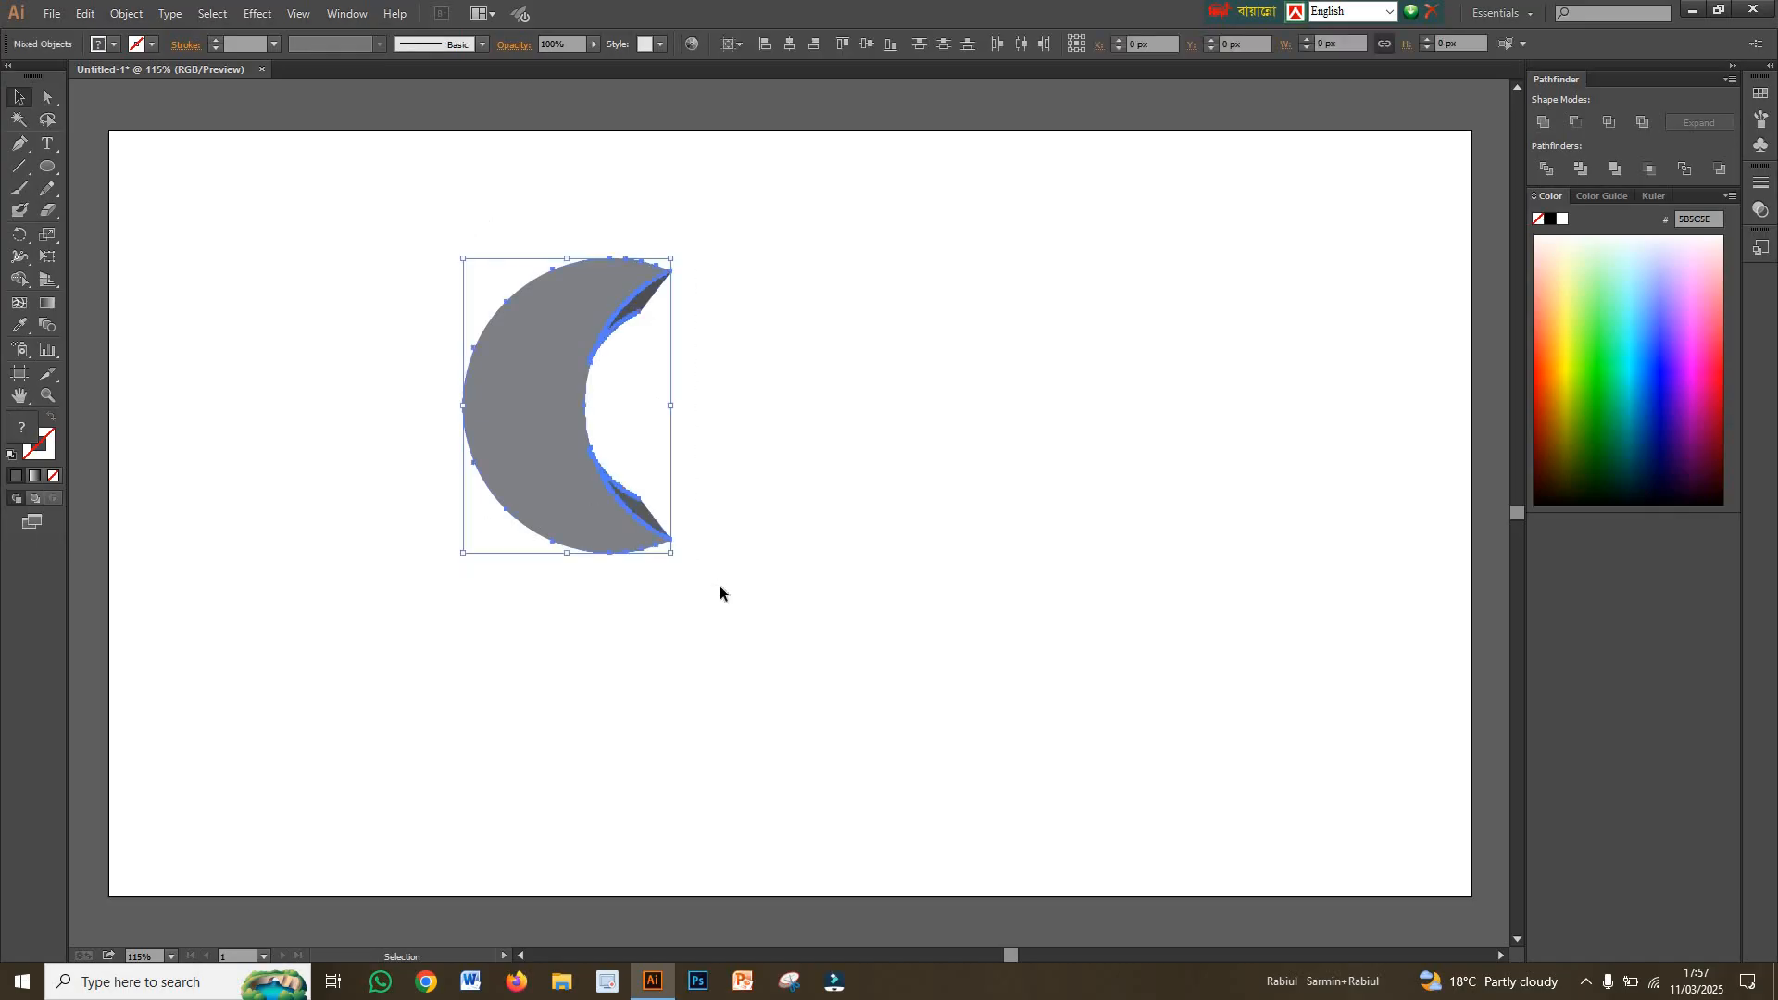
left_click_drag(670, 260, 1165, 164)
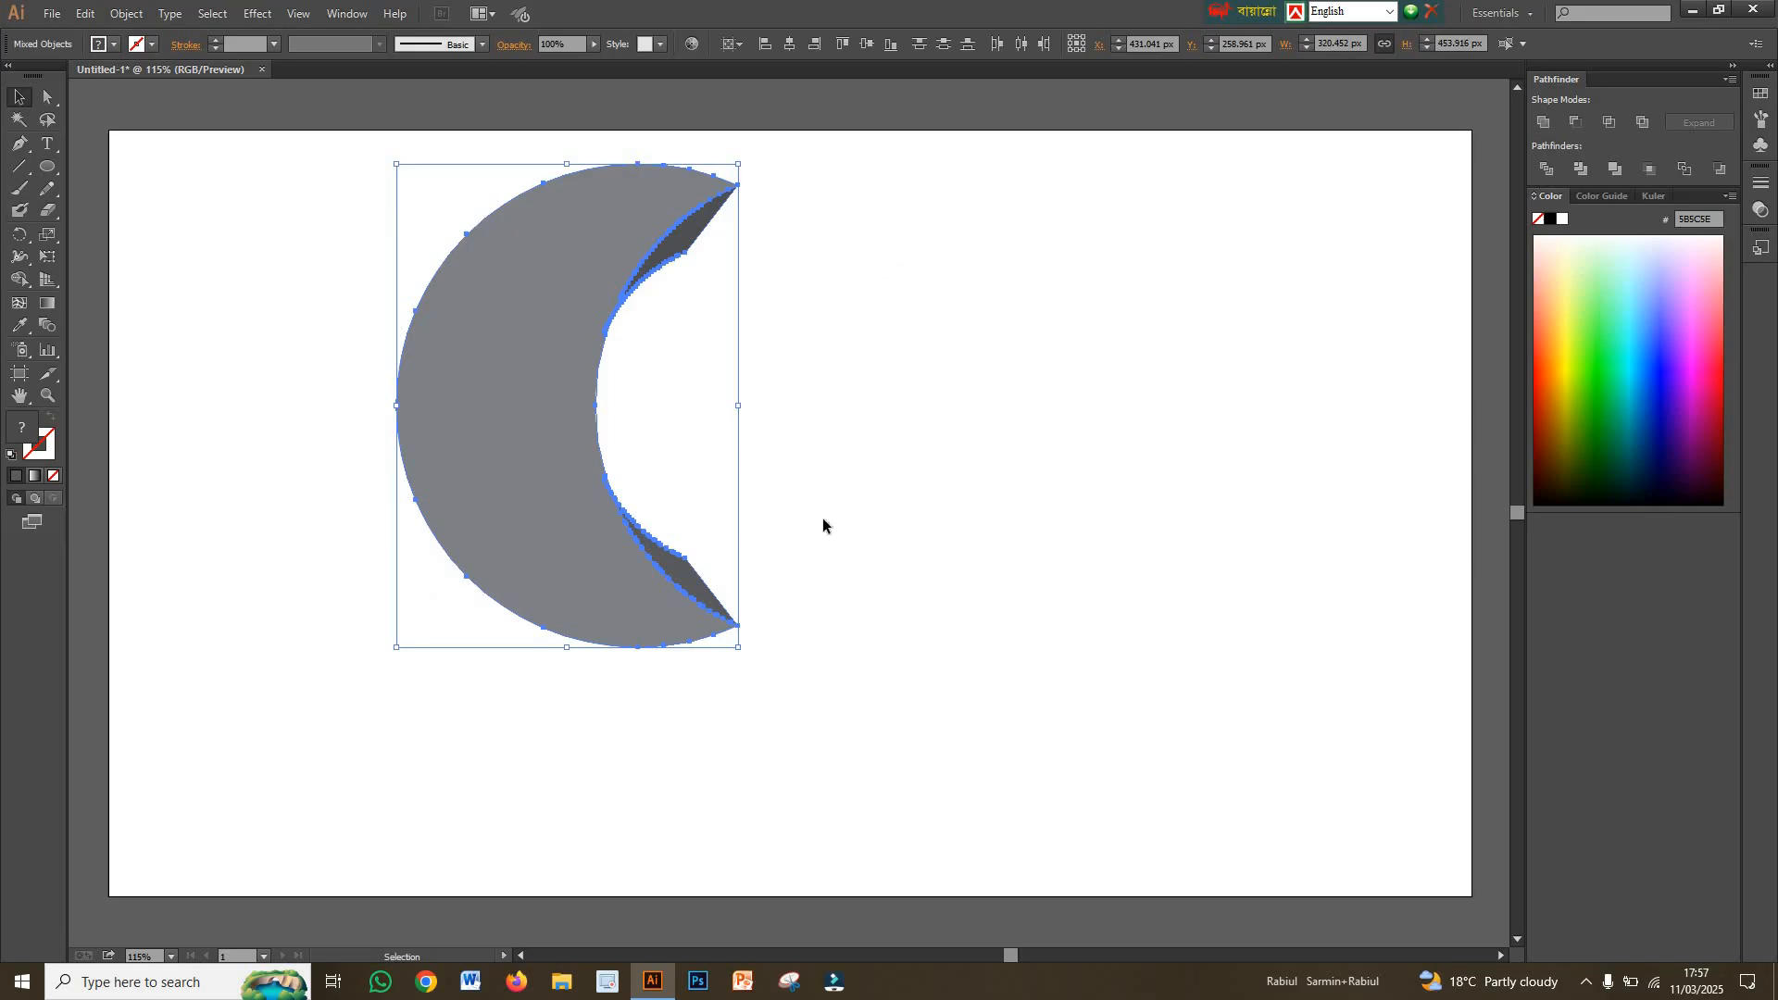
- Fill the lower inner face of the crescent with the White, Black gradient
left_click(808, 547)
left_click(730, 613)
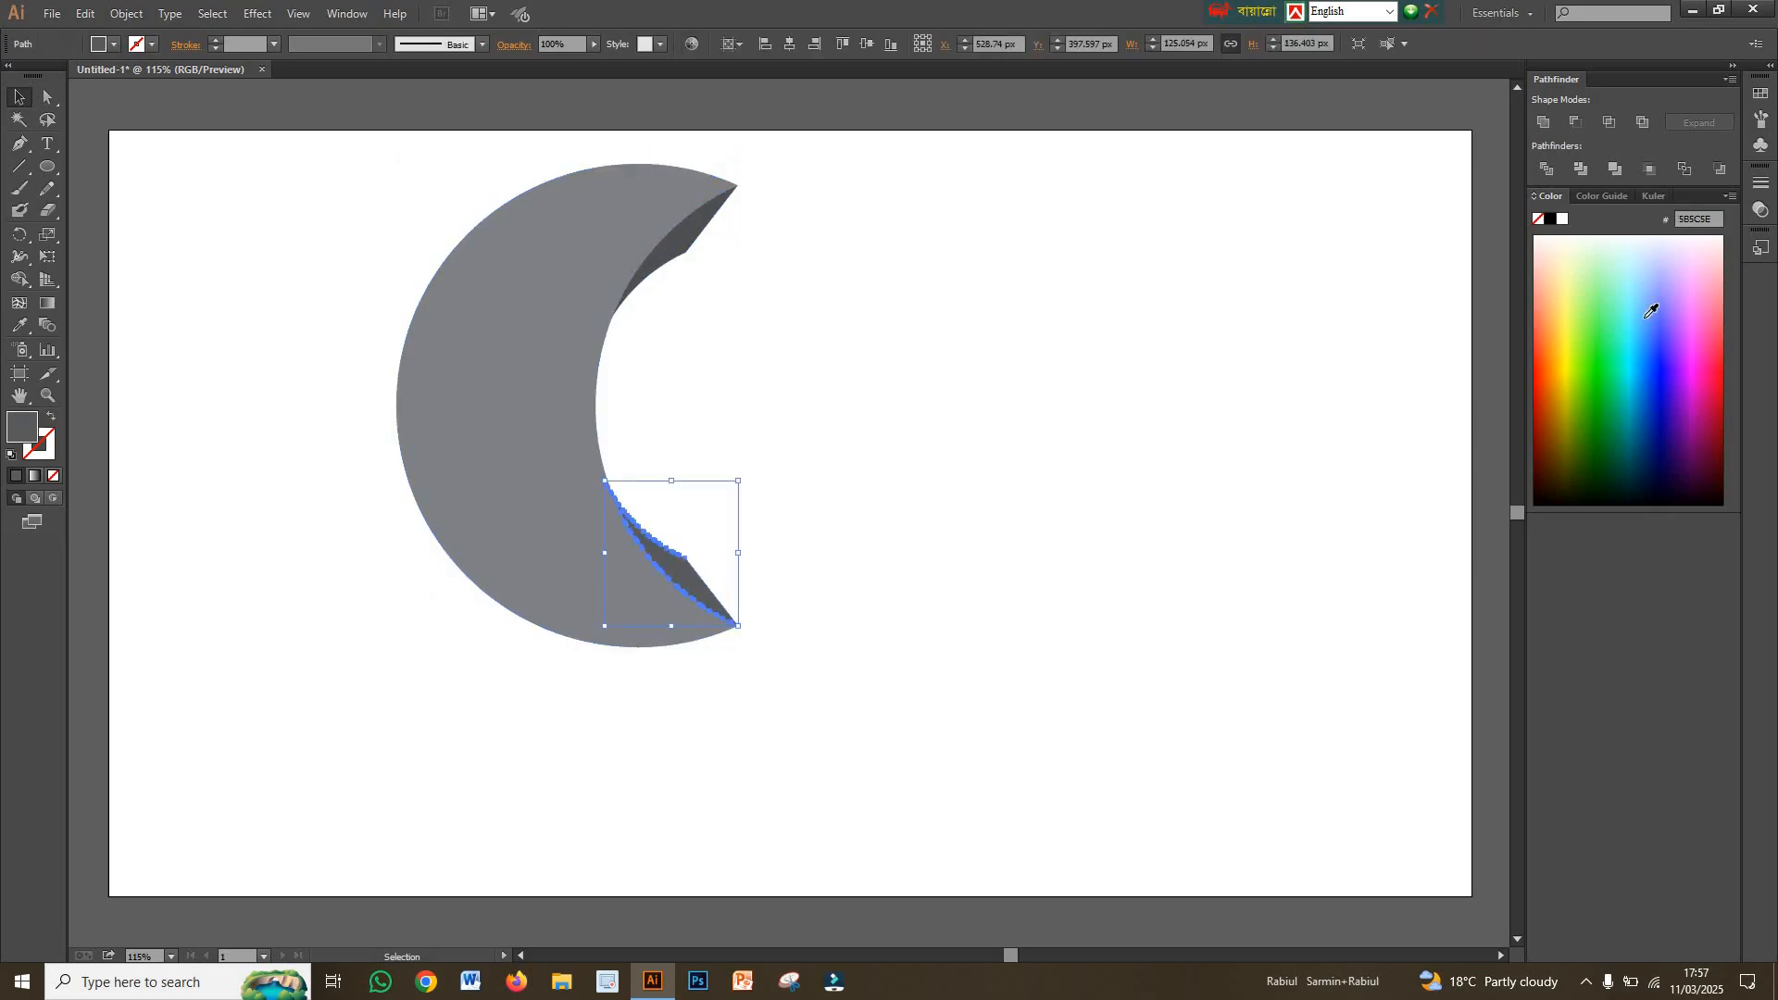
left_click(48, 304)
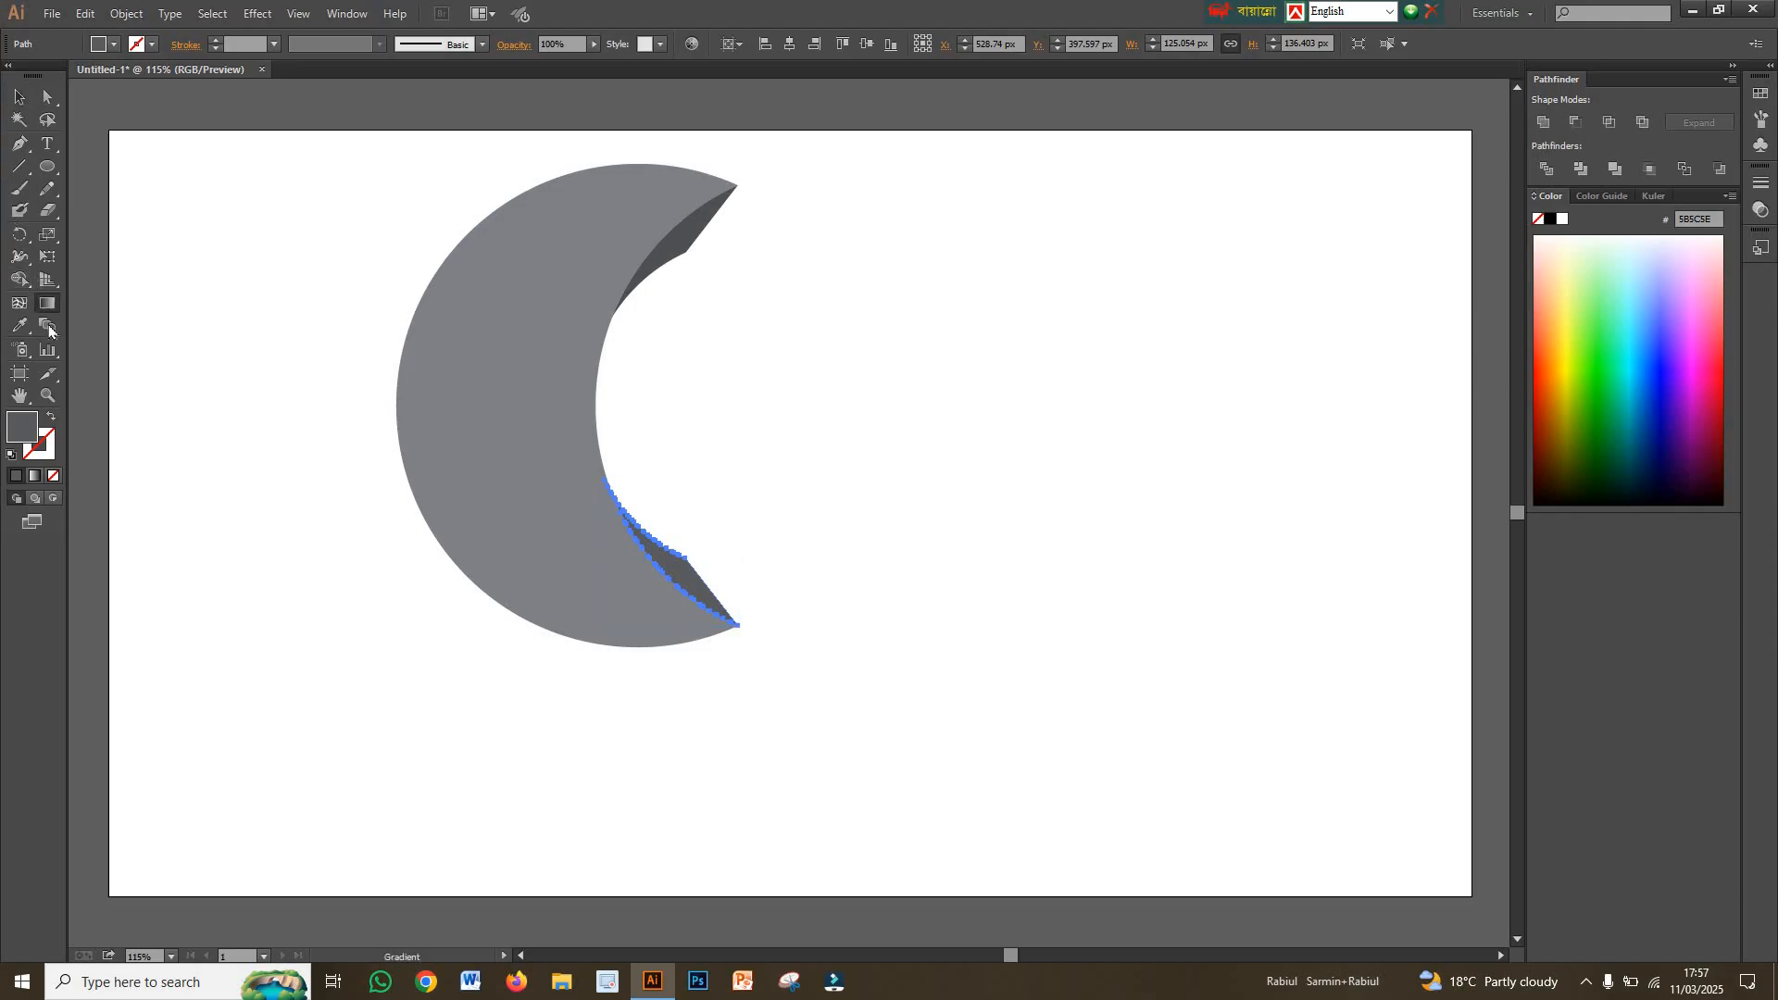
double_click(48, 304)
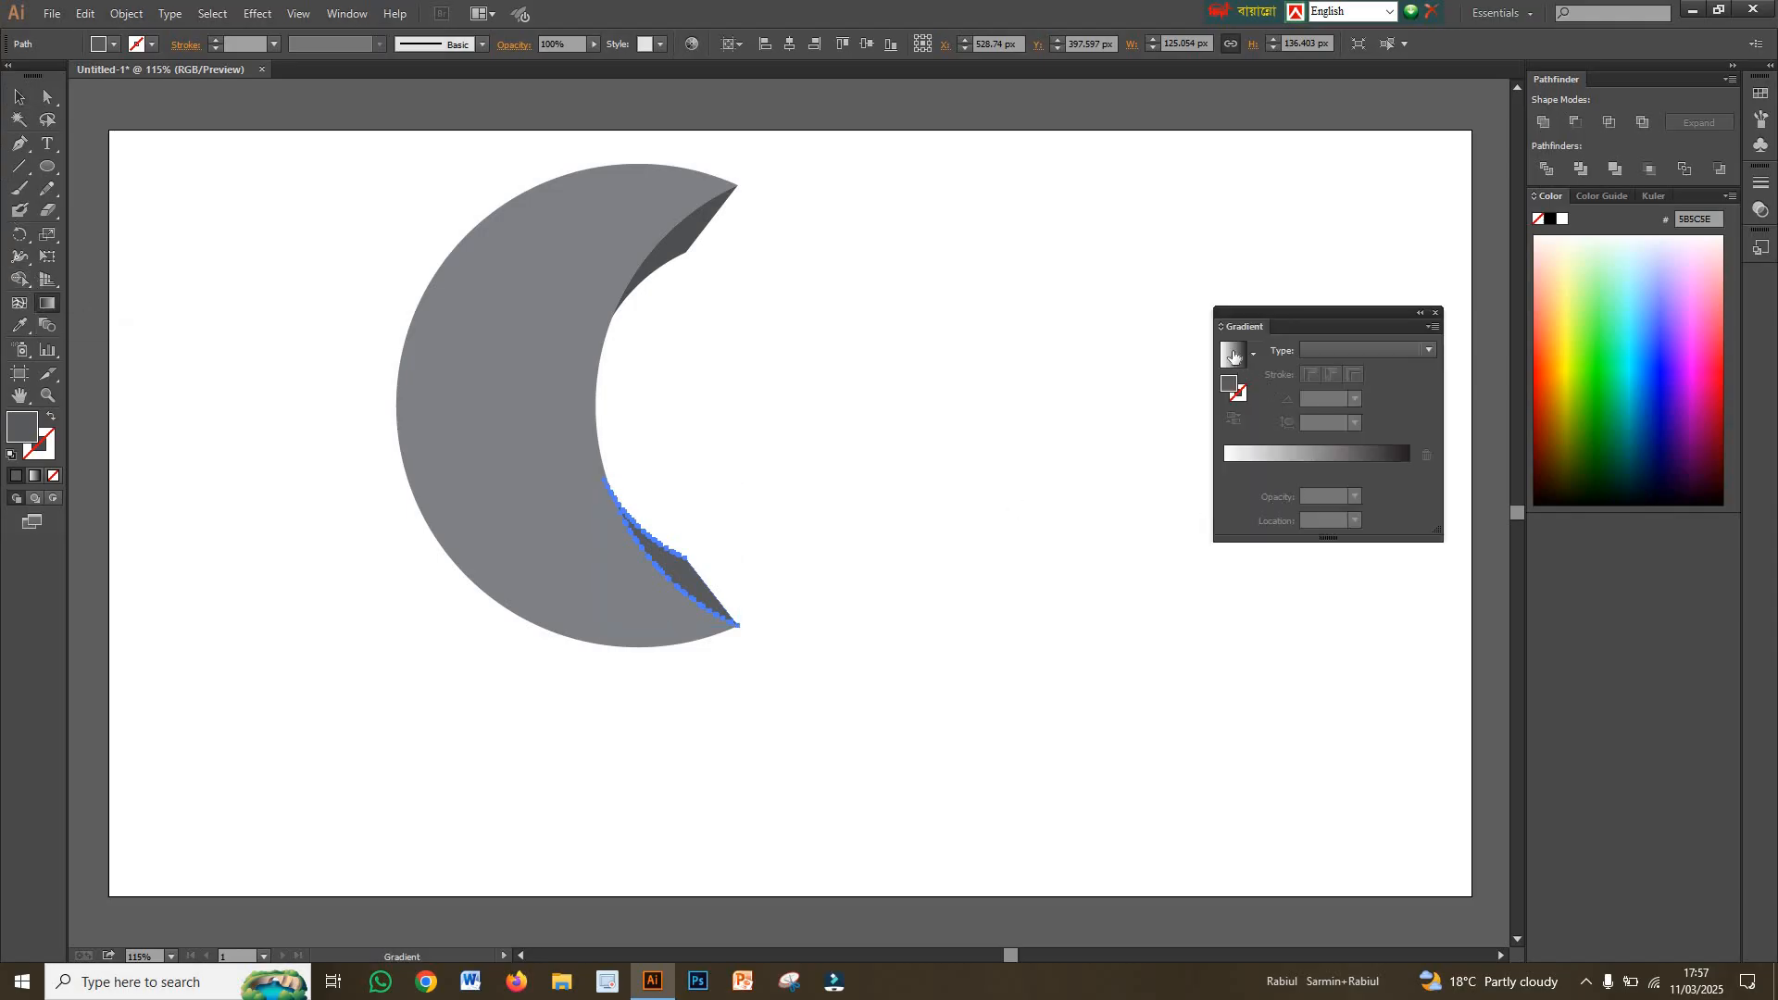
left_click(1253, 354)
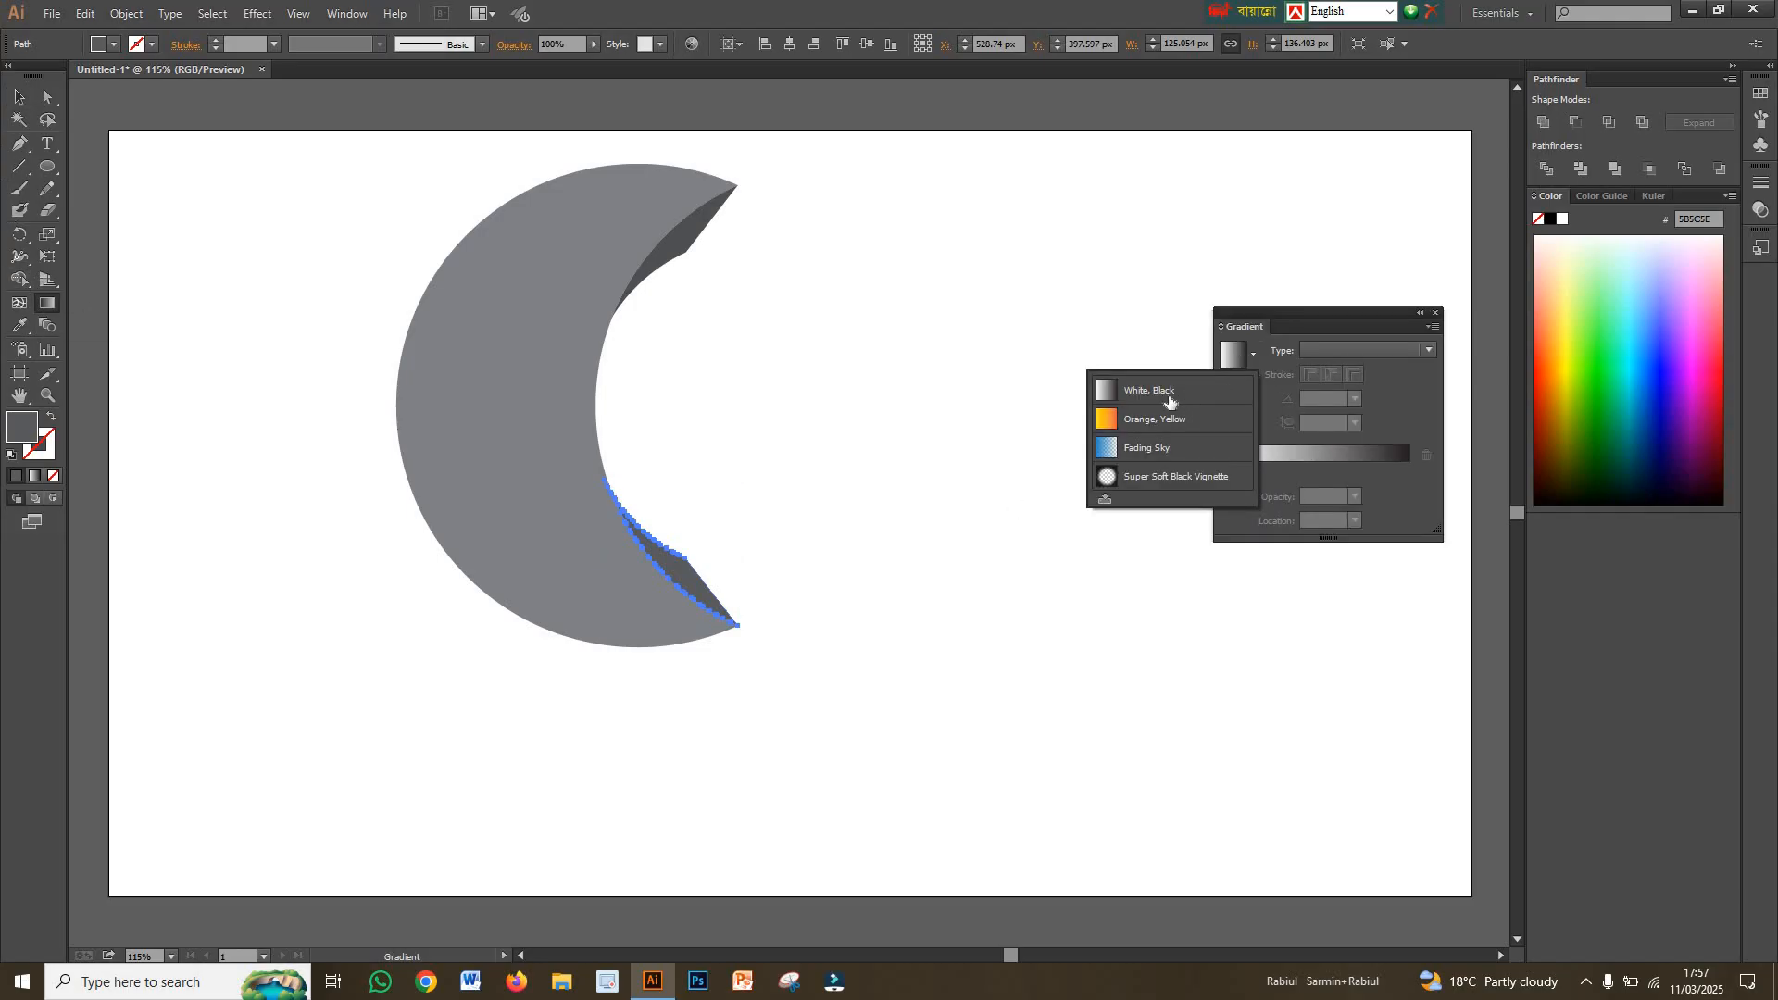
left_click(1170, 401)
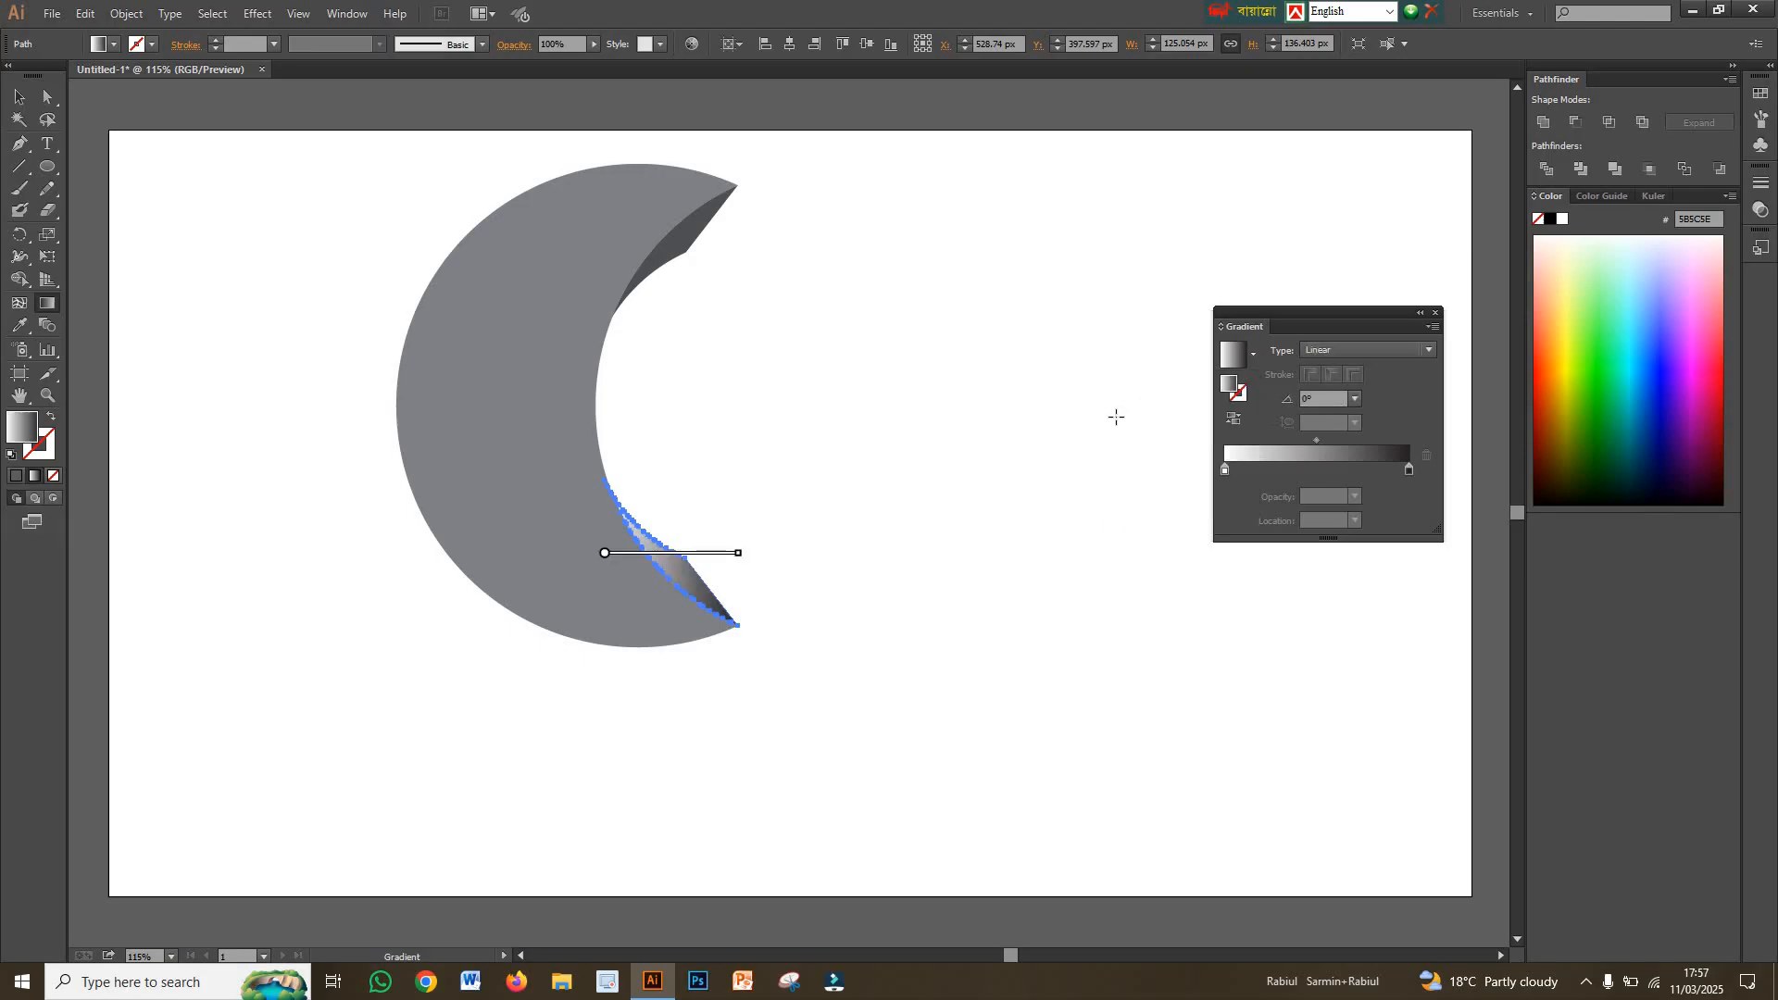
- Try the Radial gradient type on the lower inner face and return it to Linear
left_click(1416, 356)
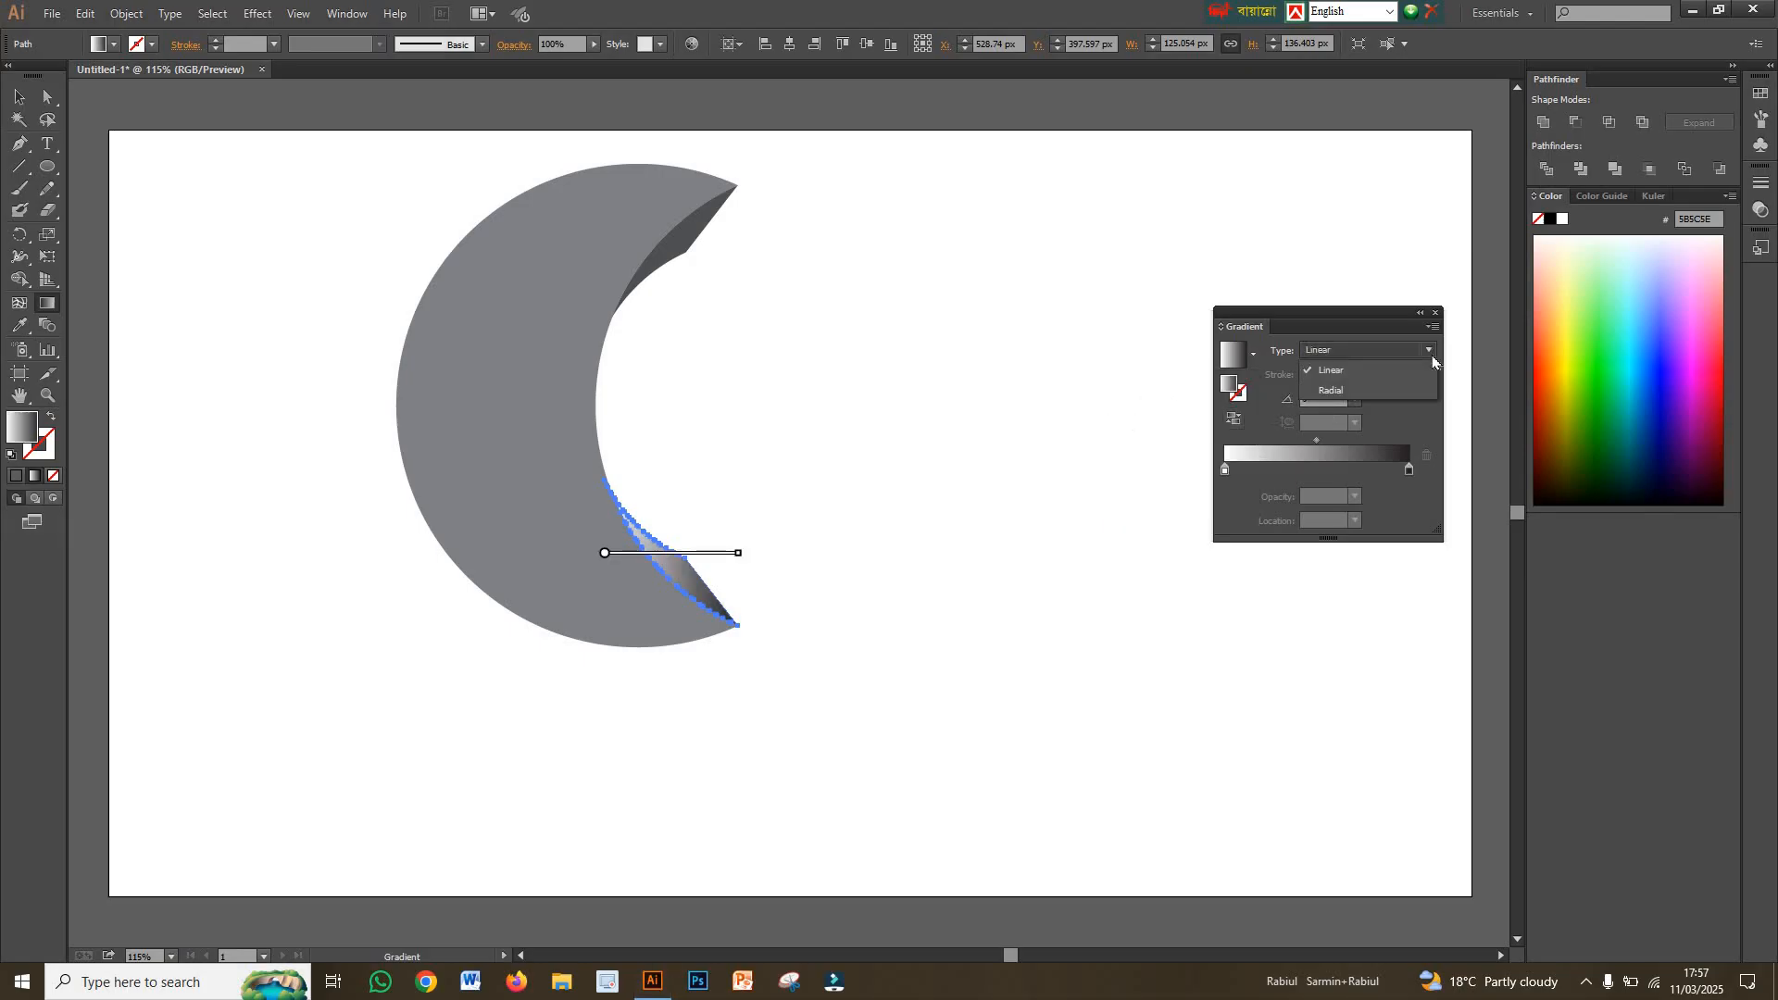
left_click(1360, 393)
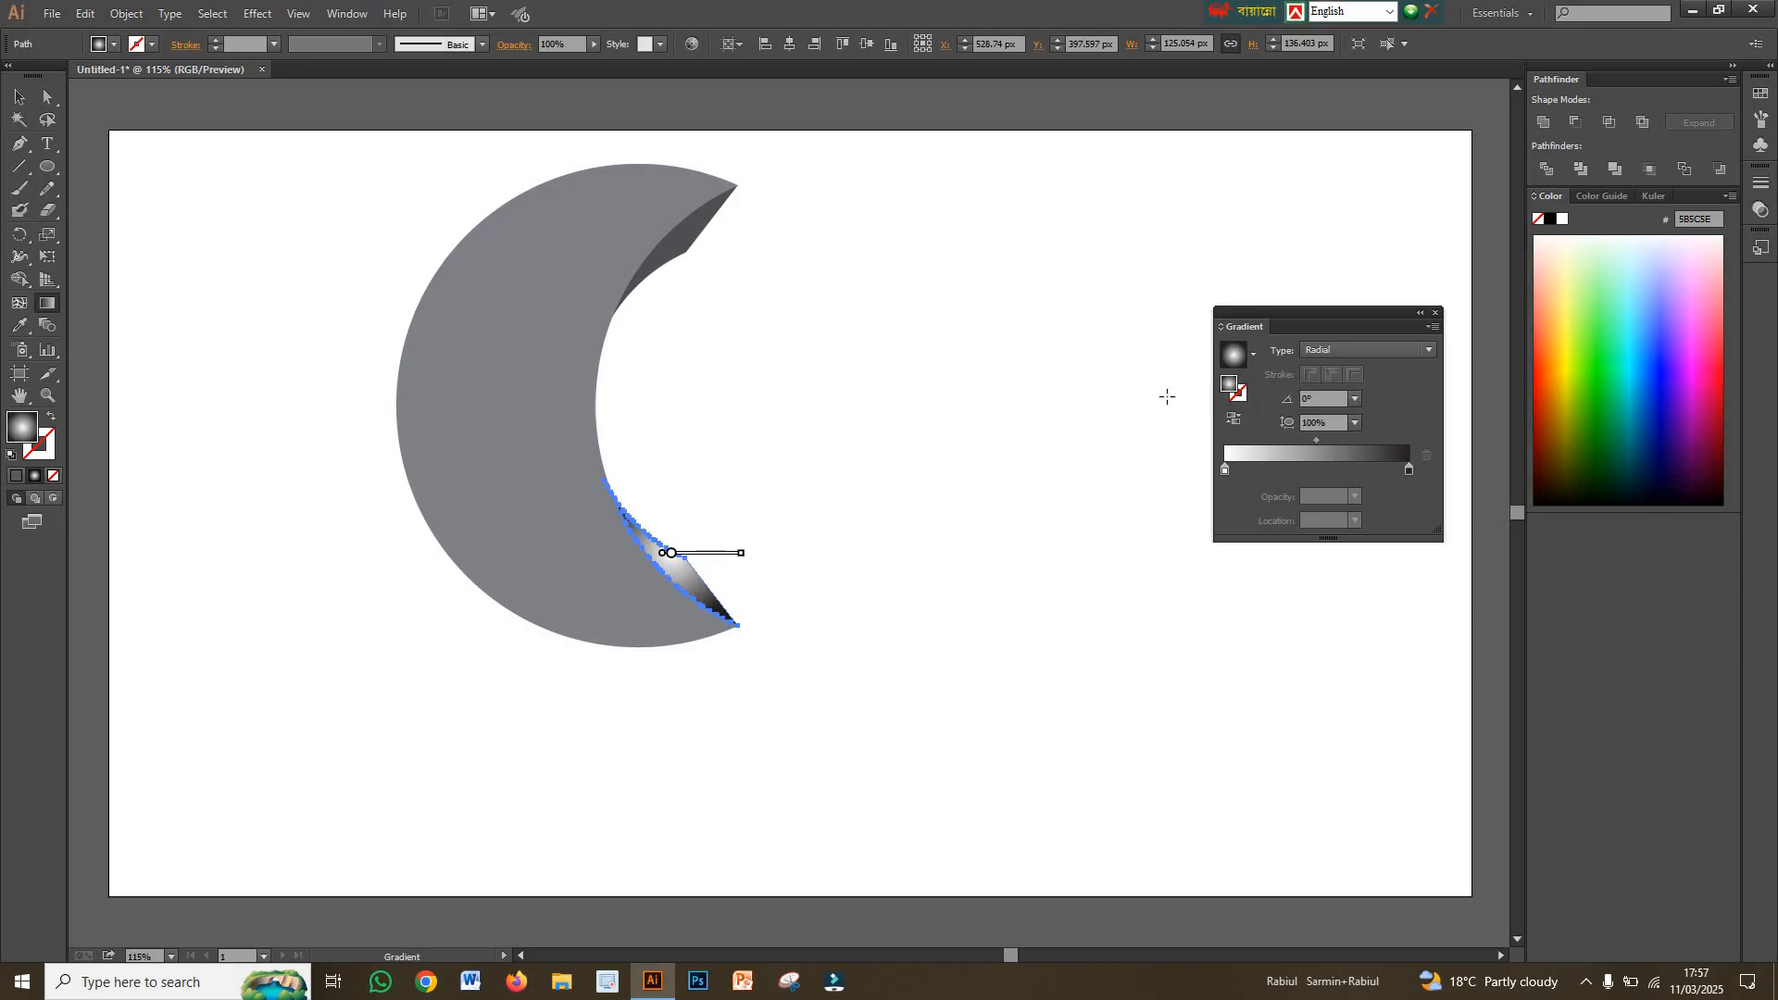
left_click(1407, 354)
left_click(1405, 373)
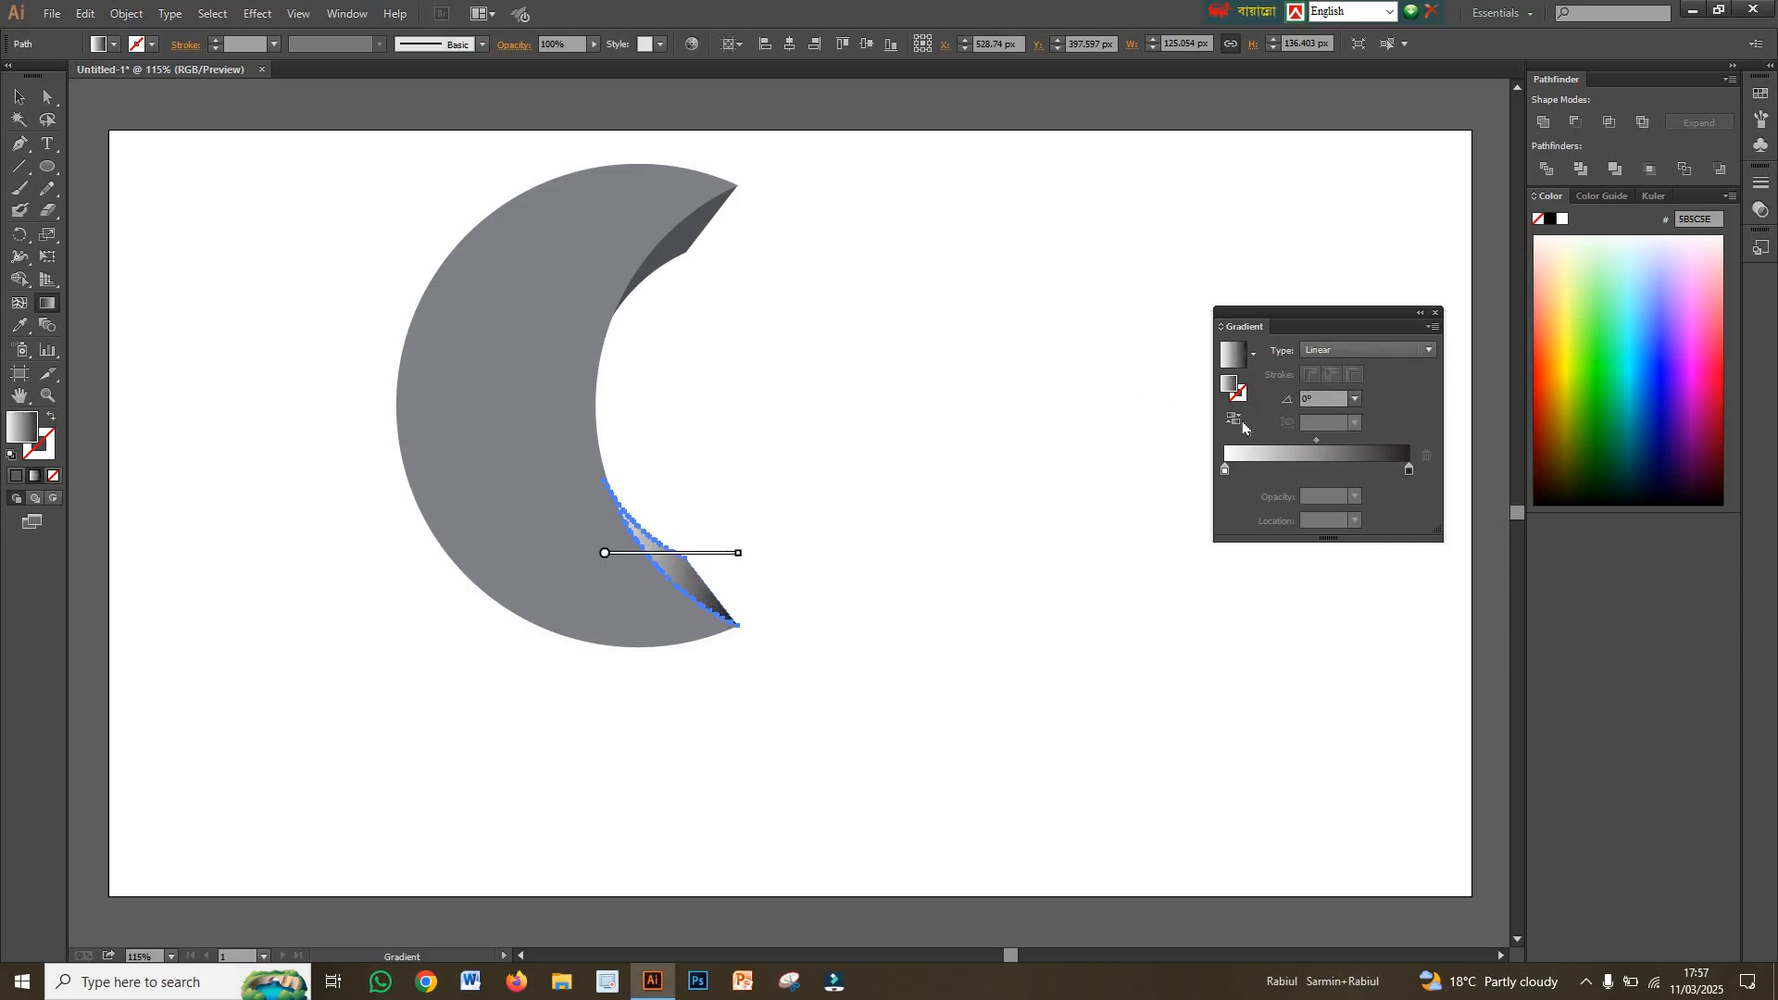
- Recolor the lower inner face's gradient from bright red ED1C24 at the start to dark red 7C1E2D at the end
double_click(1226, 470)
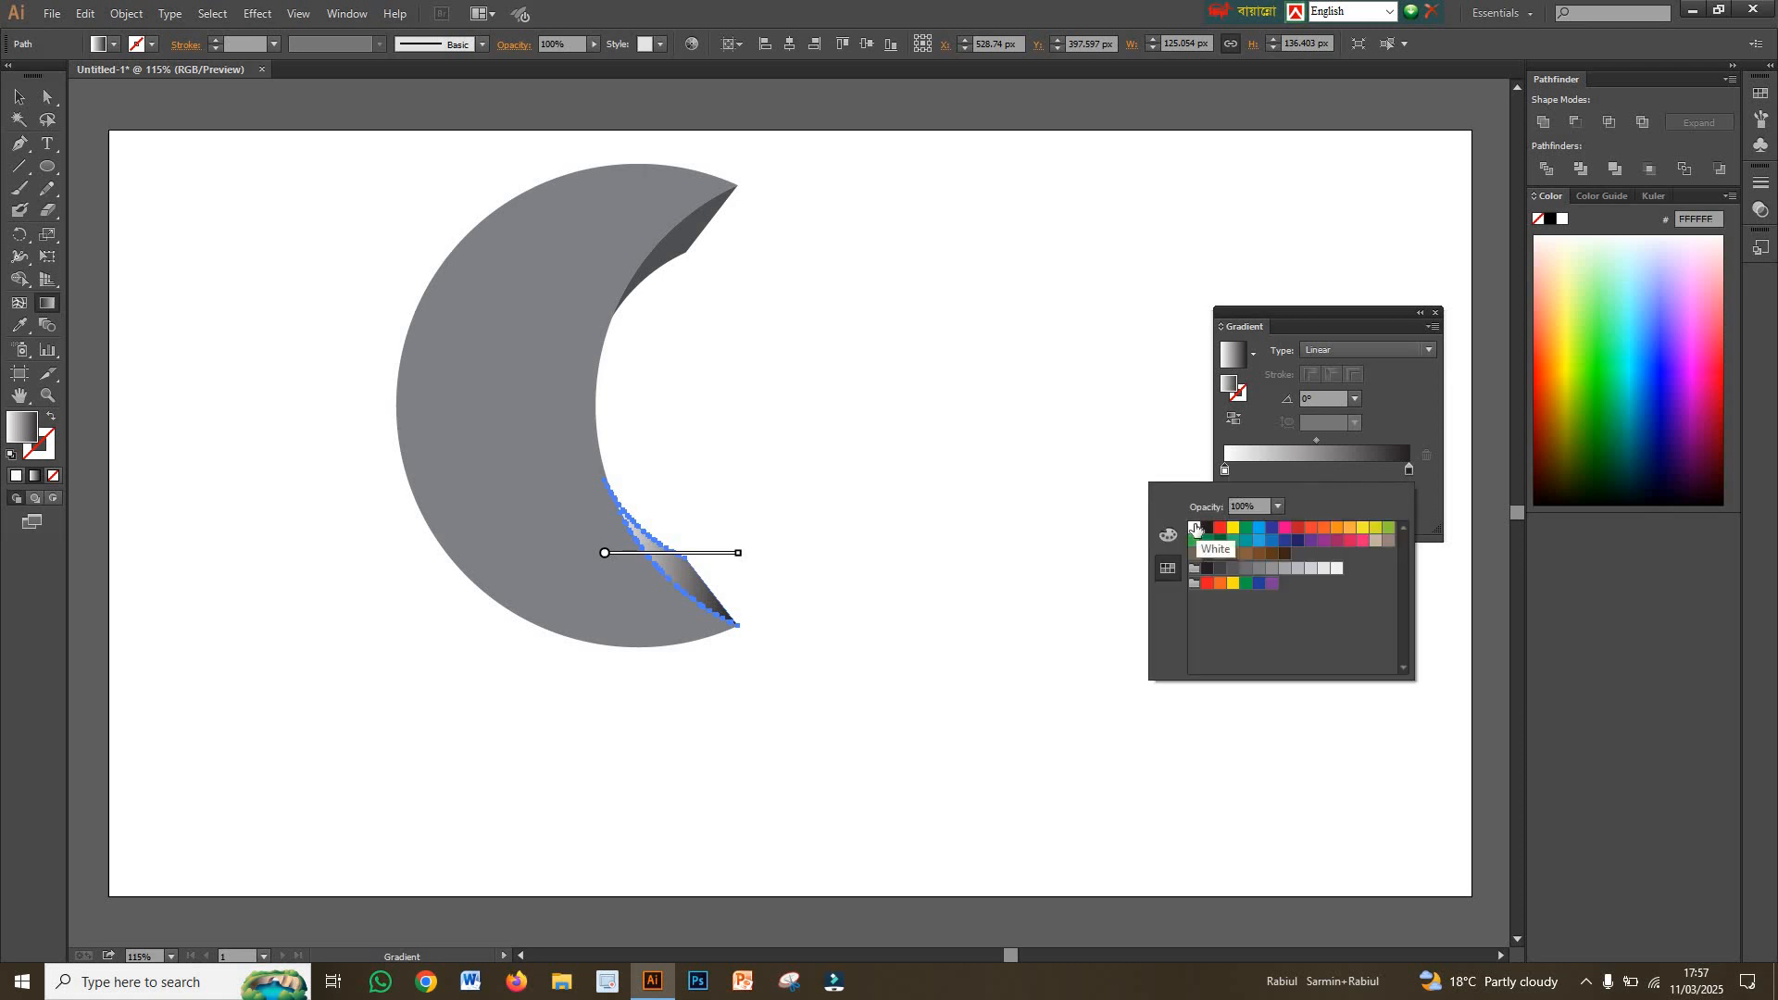
left_click(1221, 528)
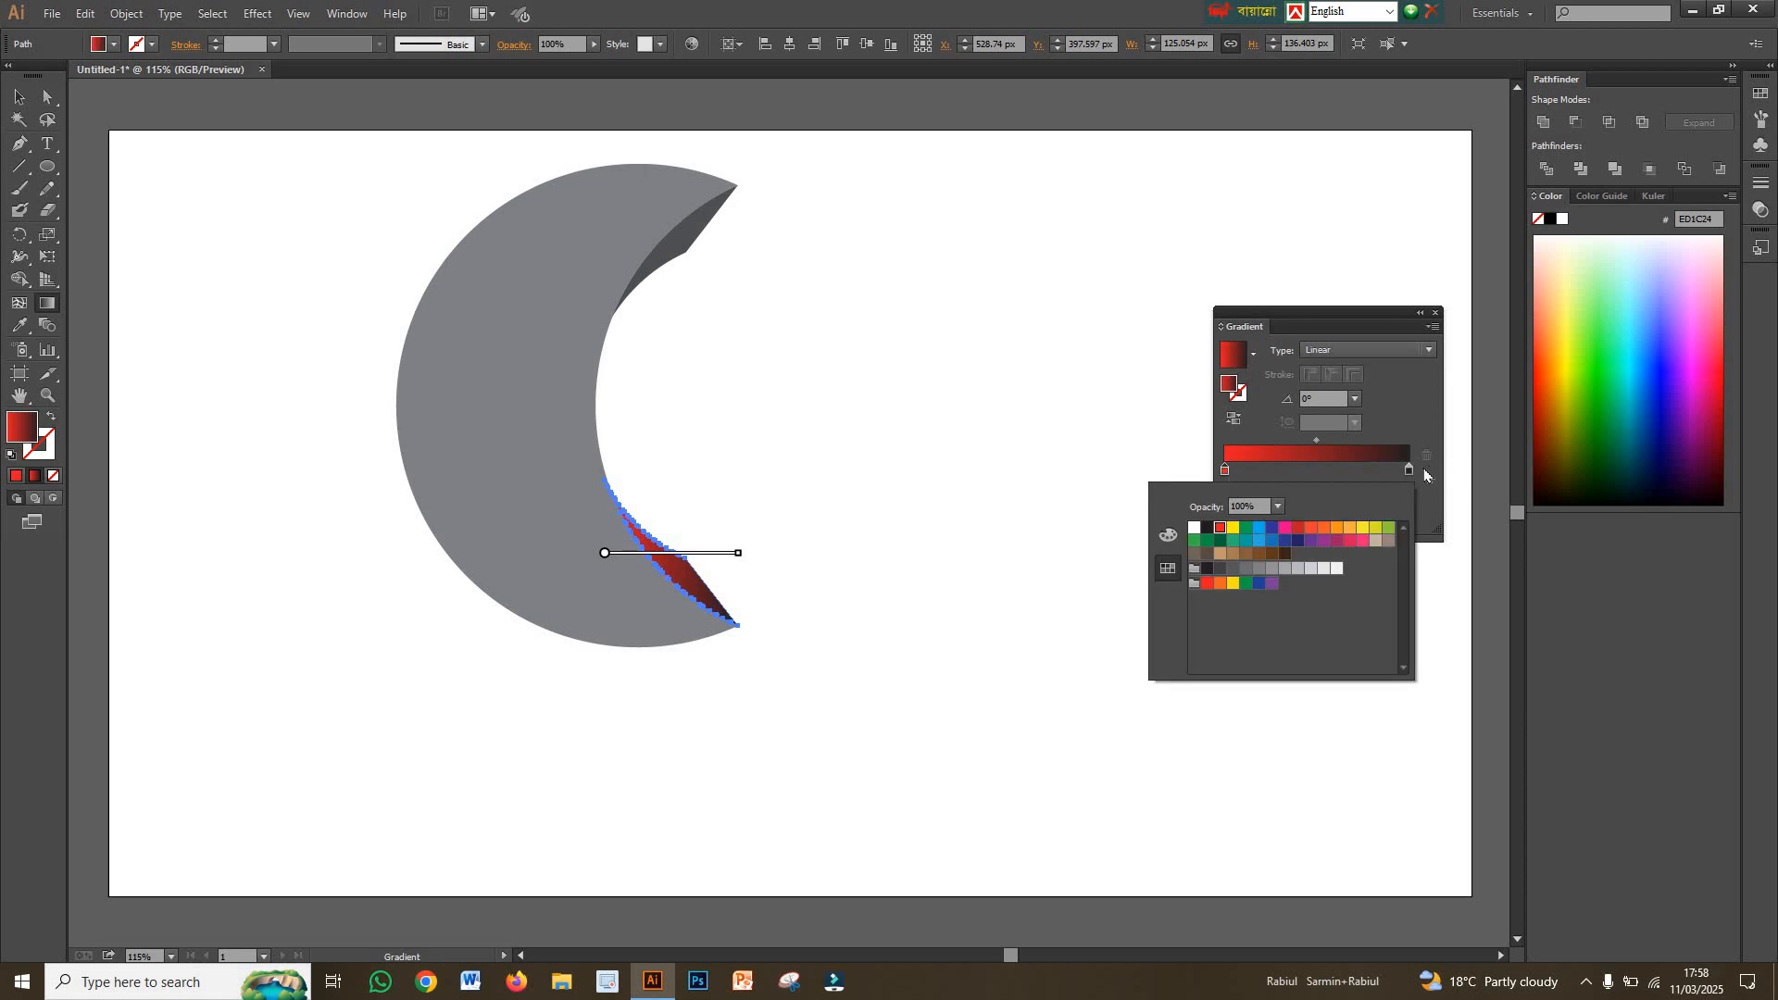
left_click(1411, 471)
double_click(1411, 471)
left_click(1298, 529)
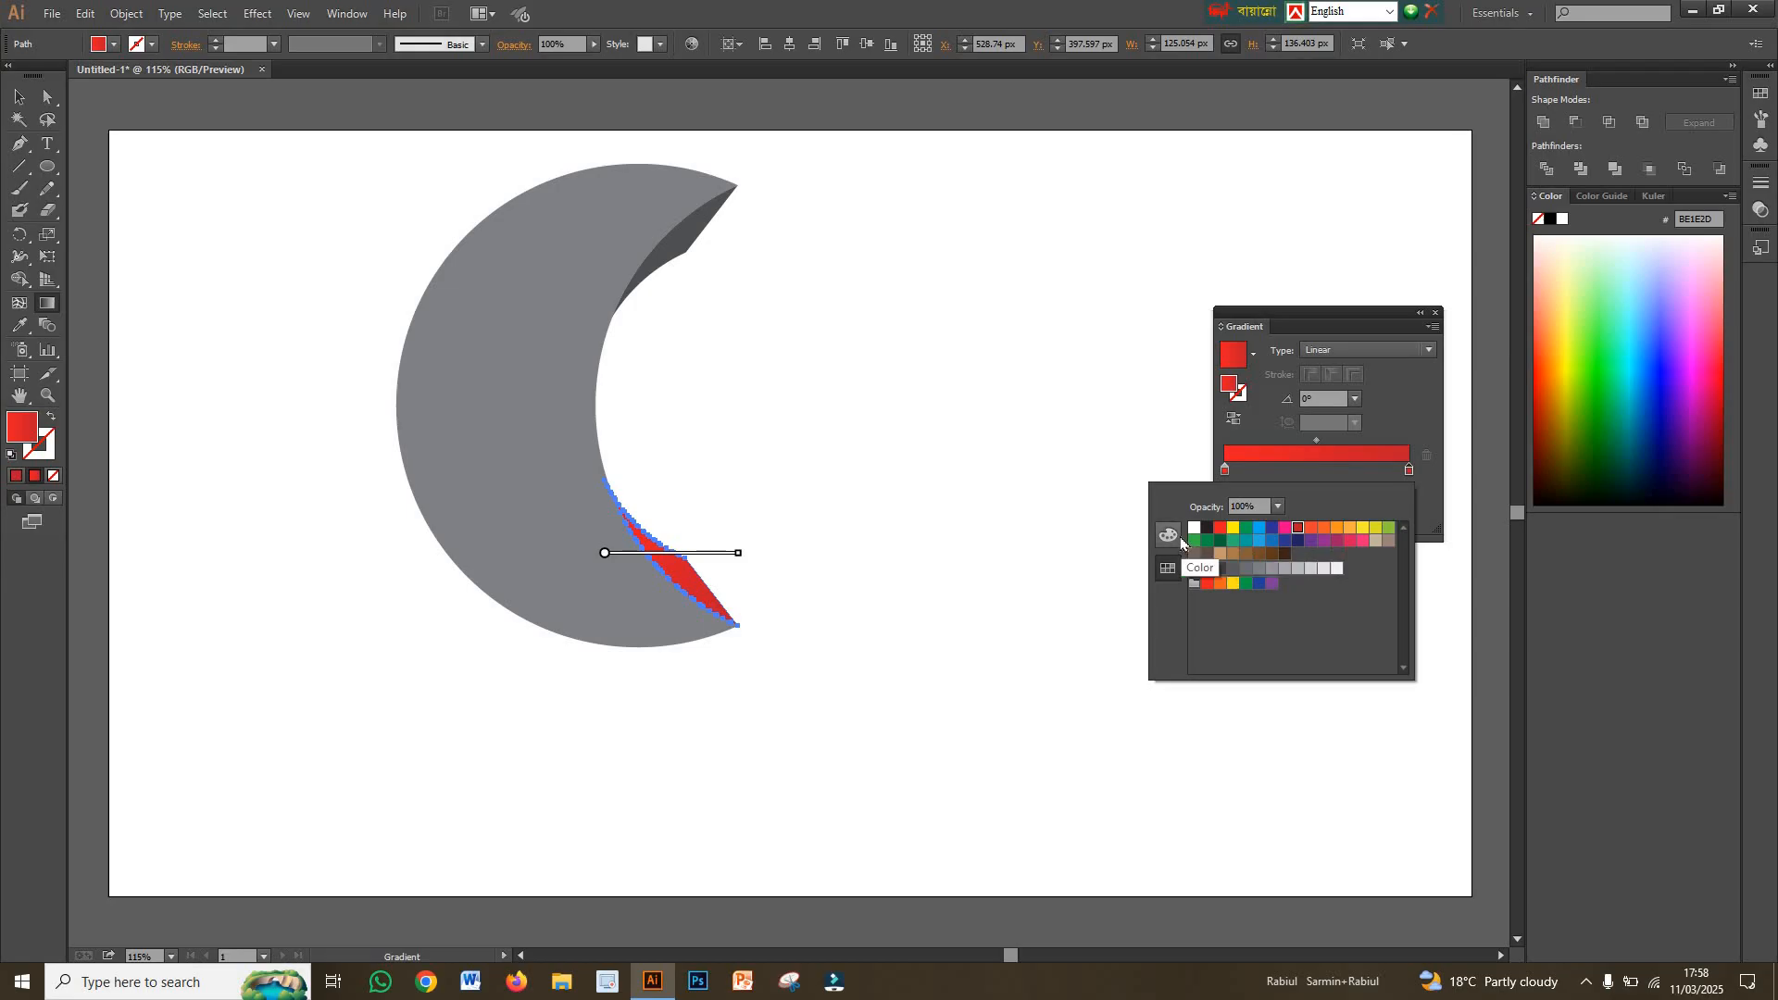
left_click(1169, 535)
left_click(1301, 541)
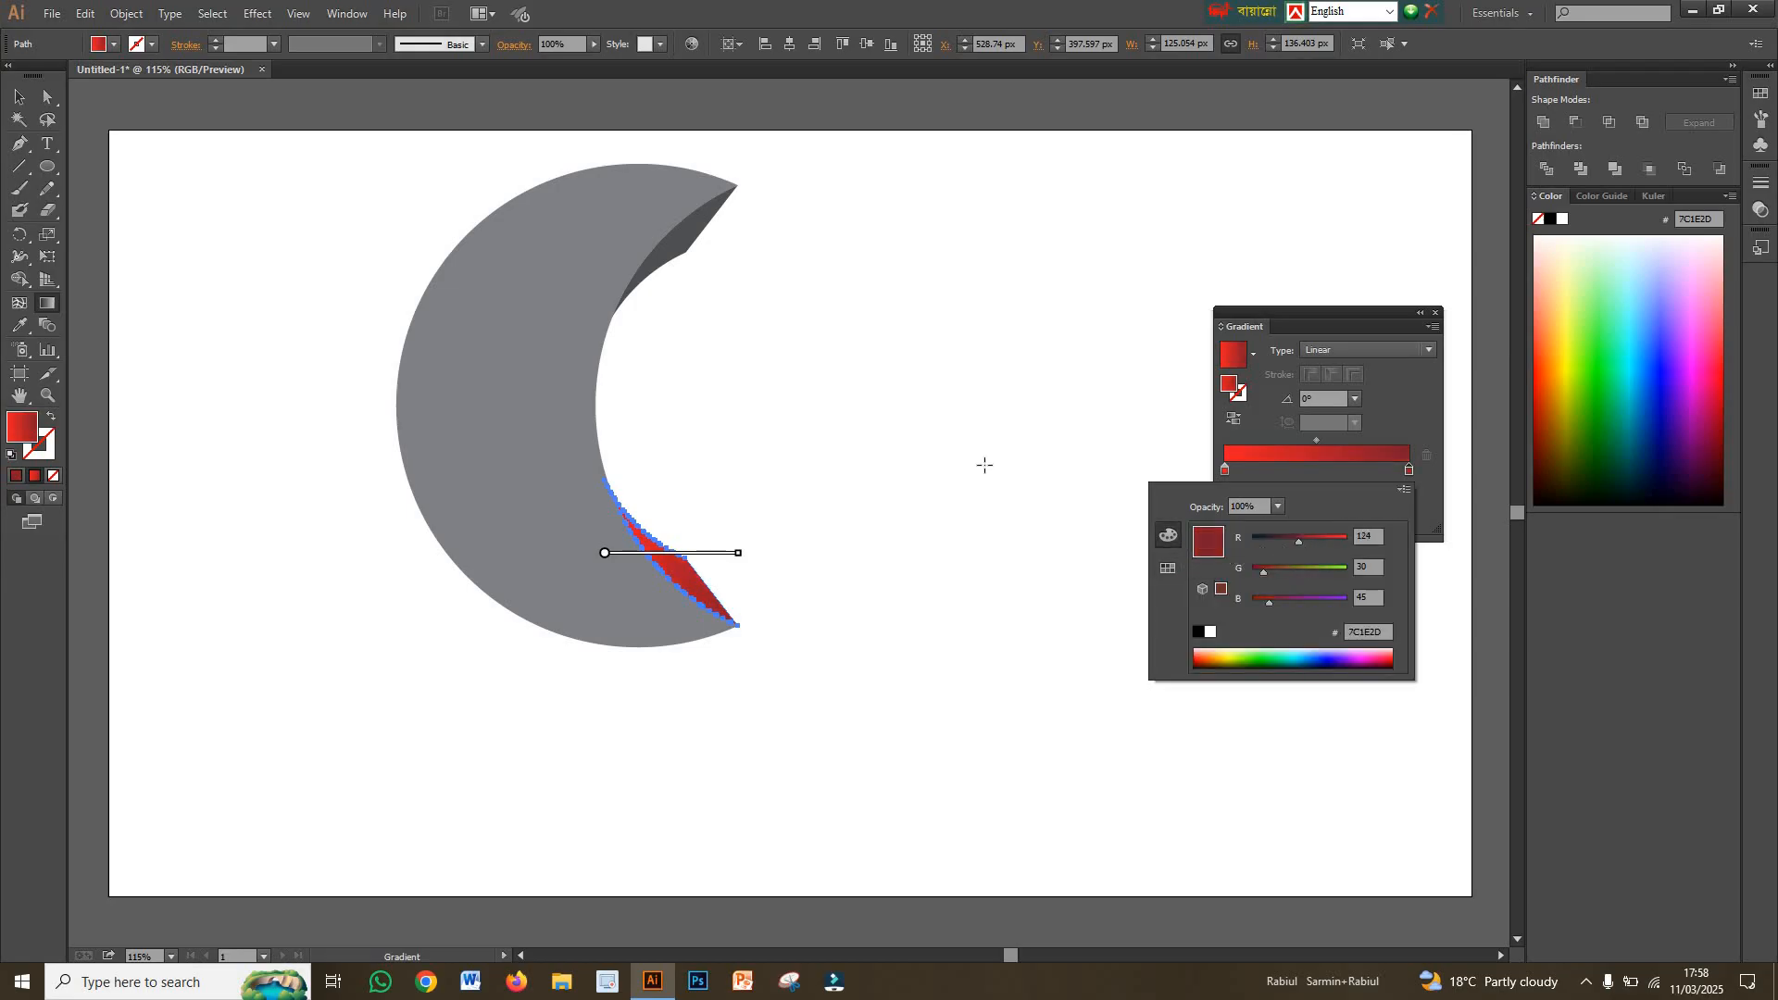
left_click(984, 465)
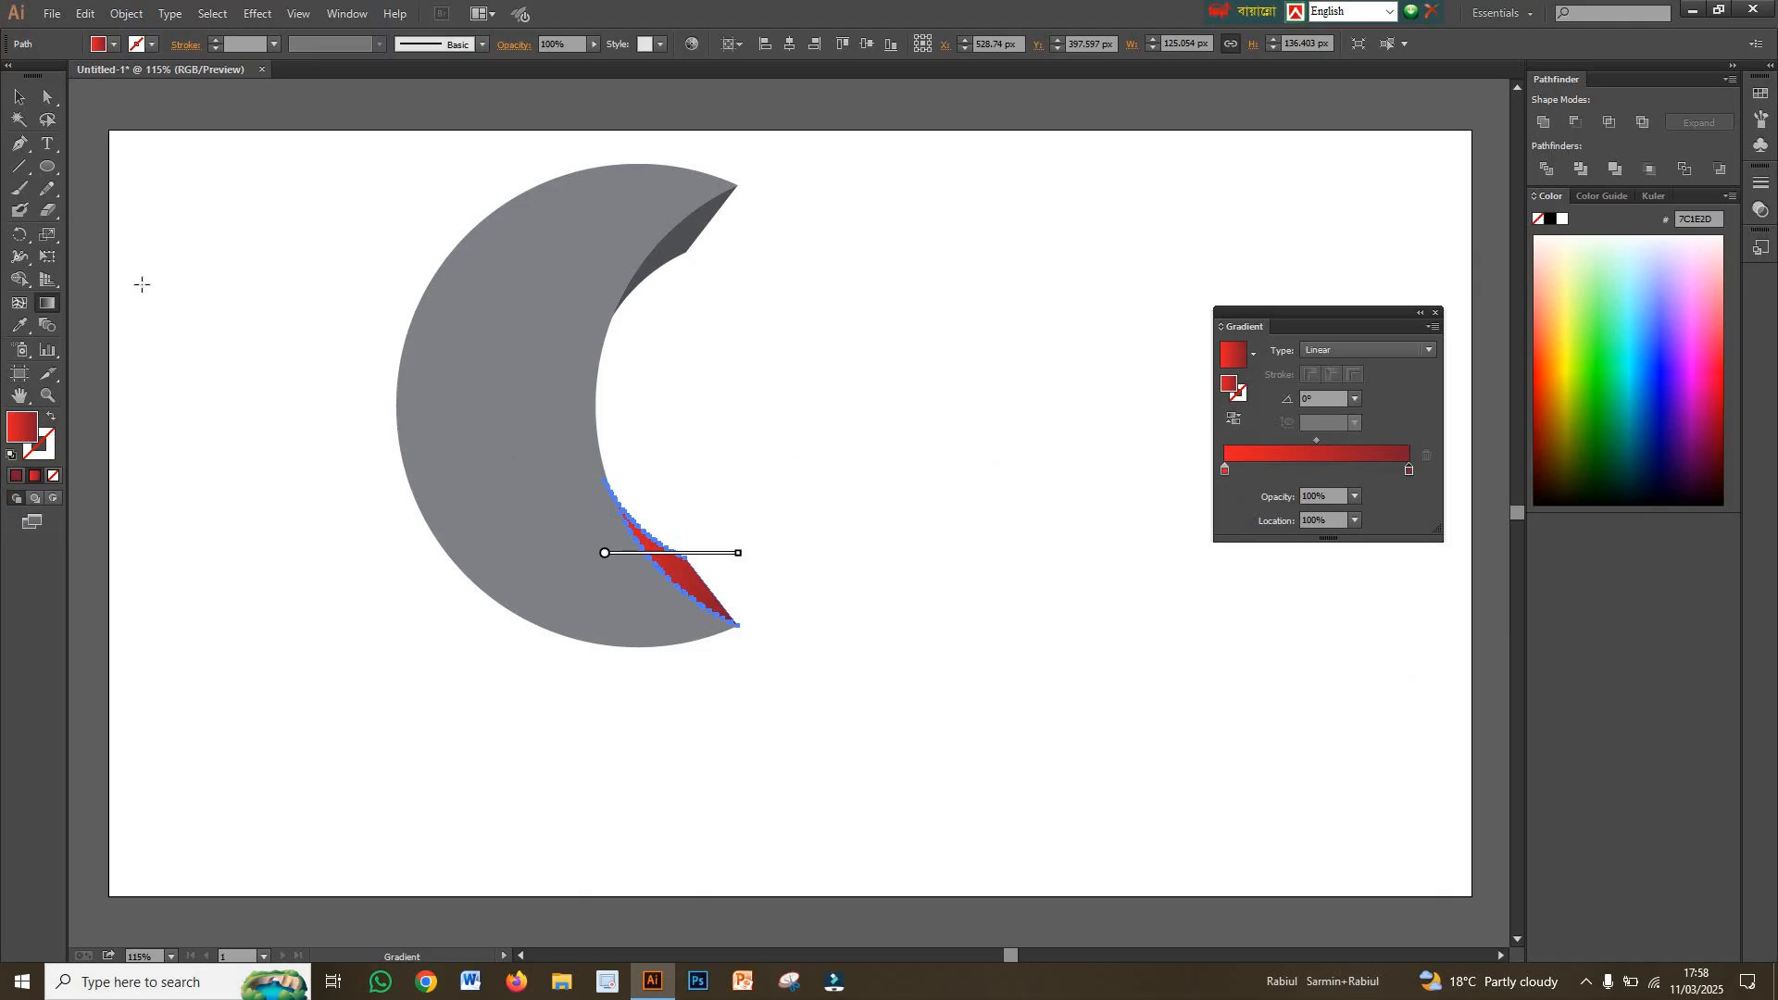
- Copy the red gradient from the lower inner face onto the upper inner face with the Eyedropper and deselect it
left_click(19, 97)
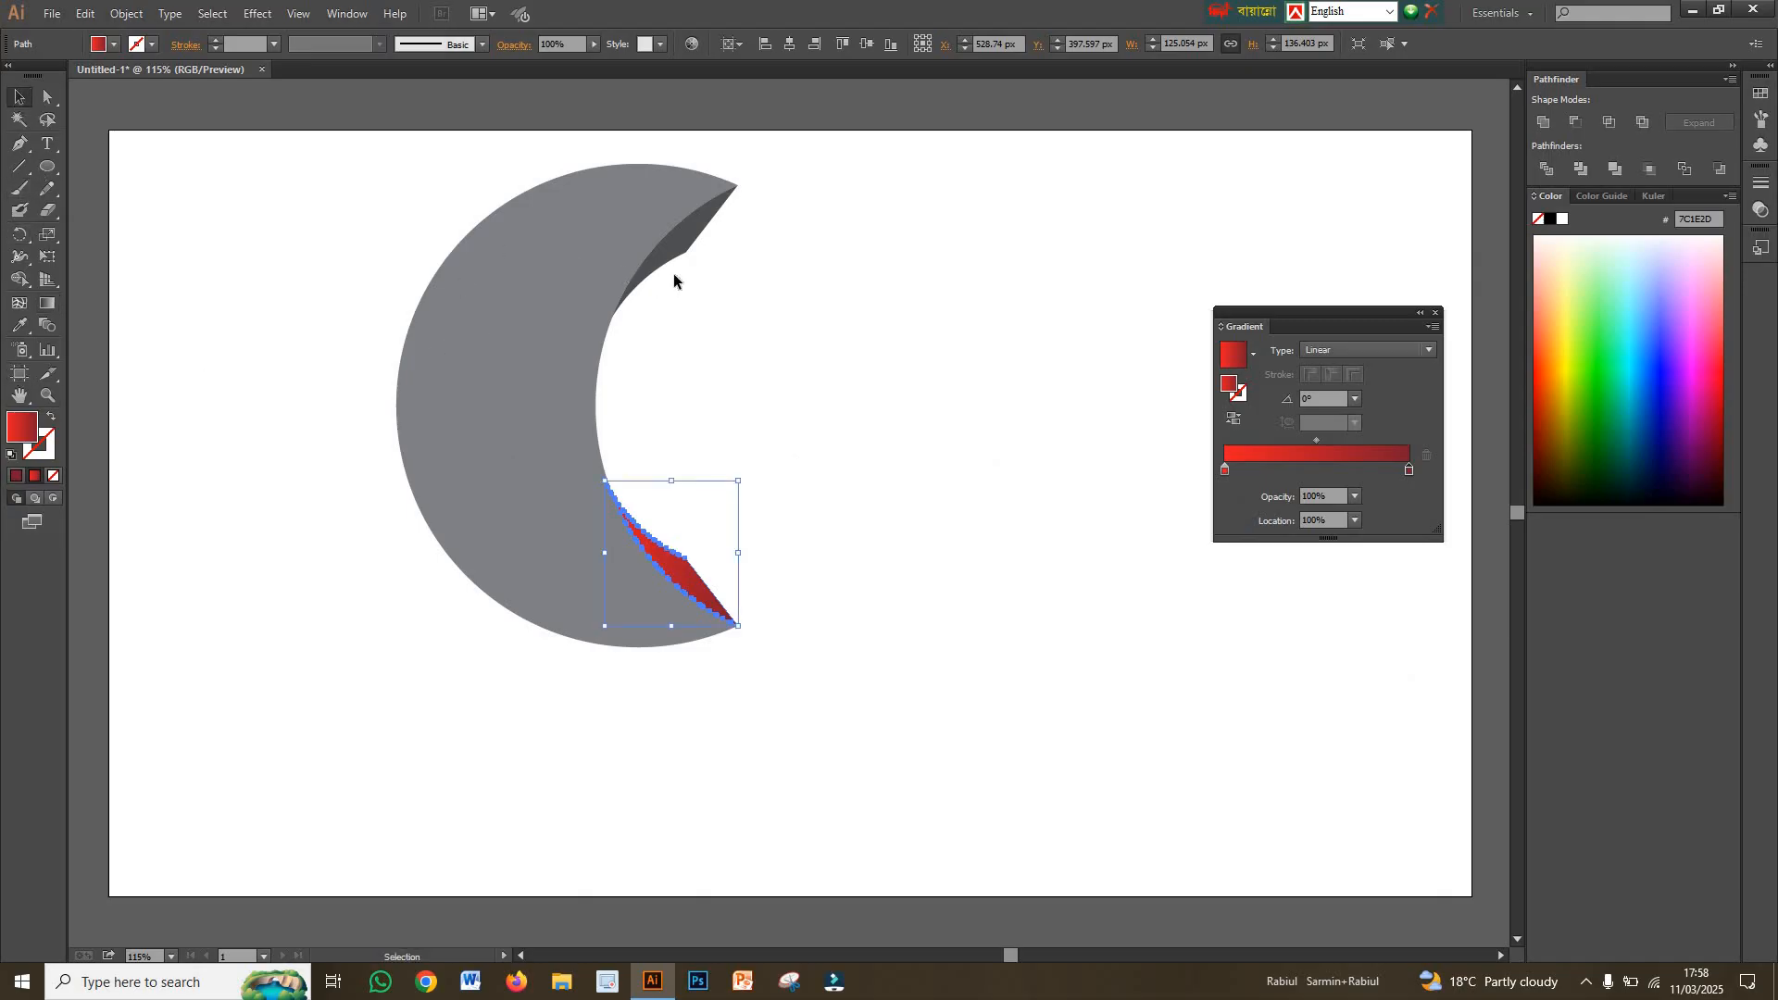
left_click(683, 248)
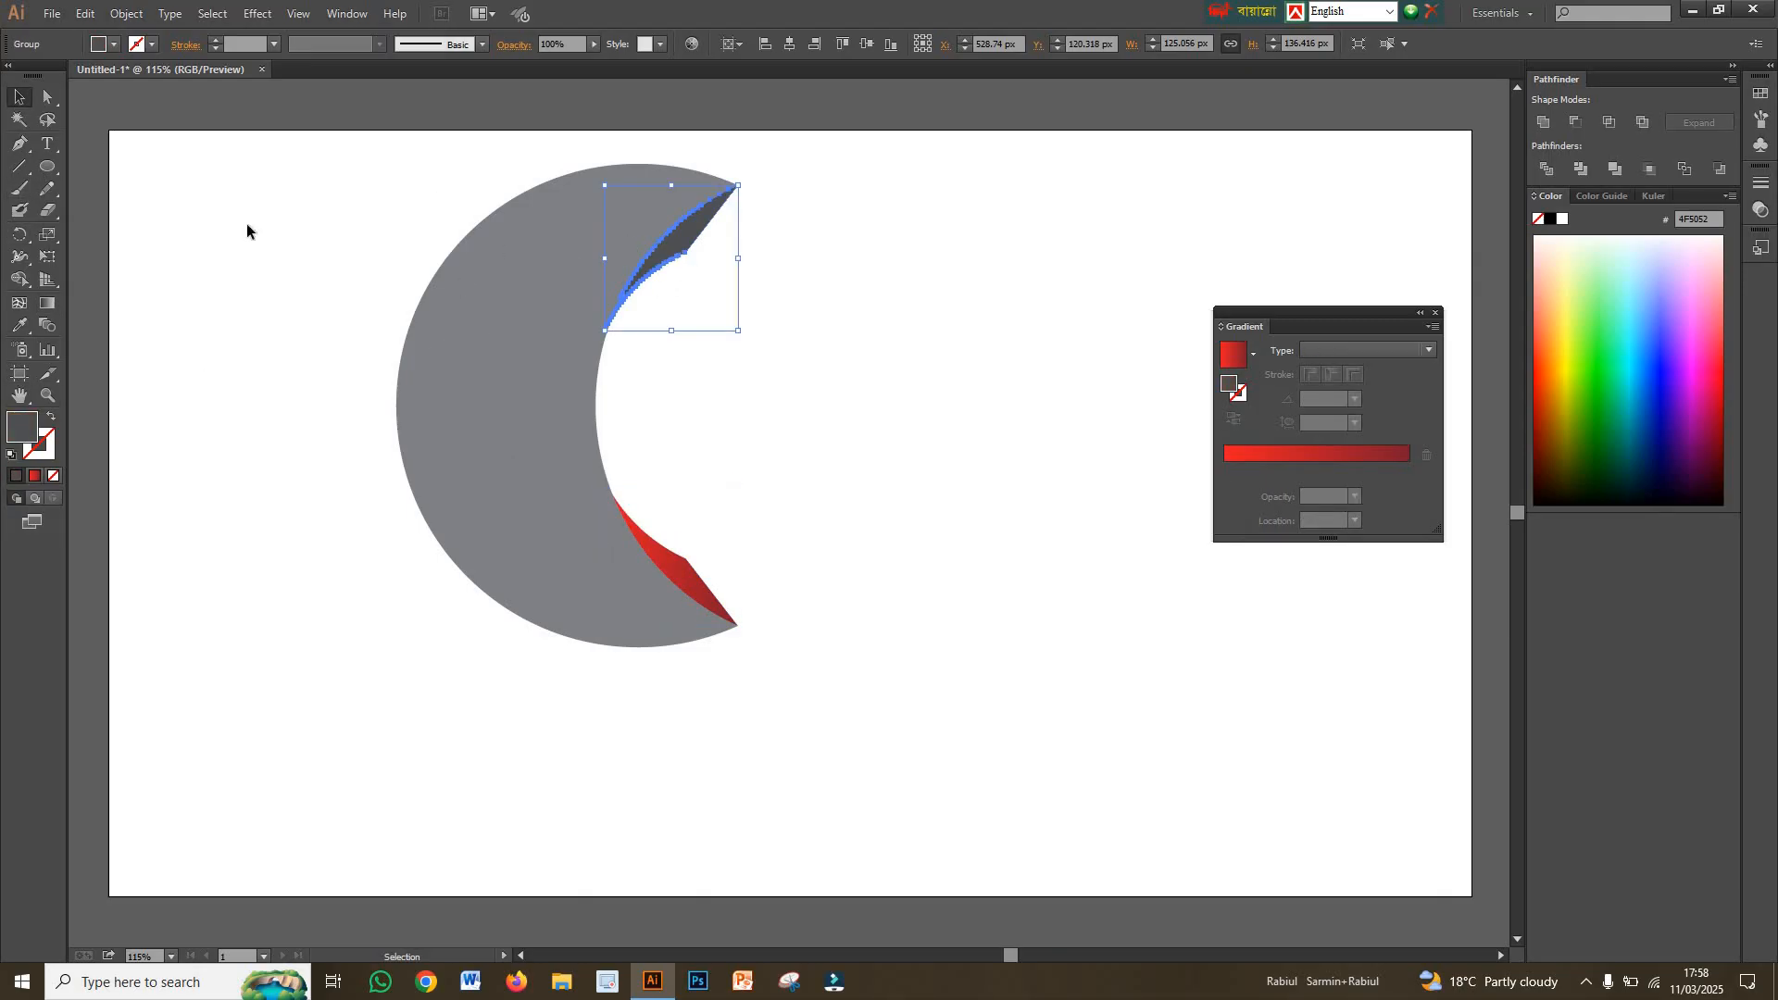
left_click(29, 336)
left_click(102, 325)
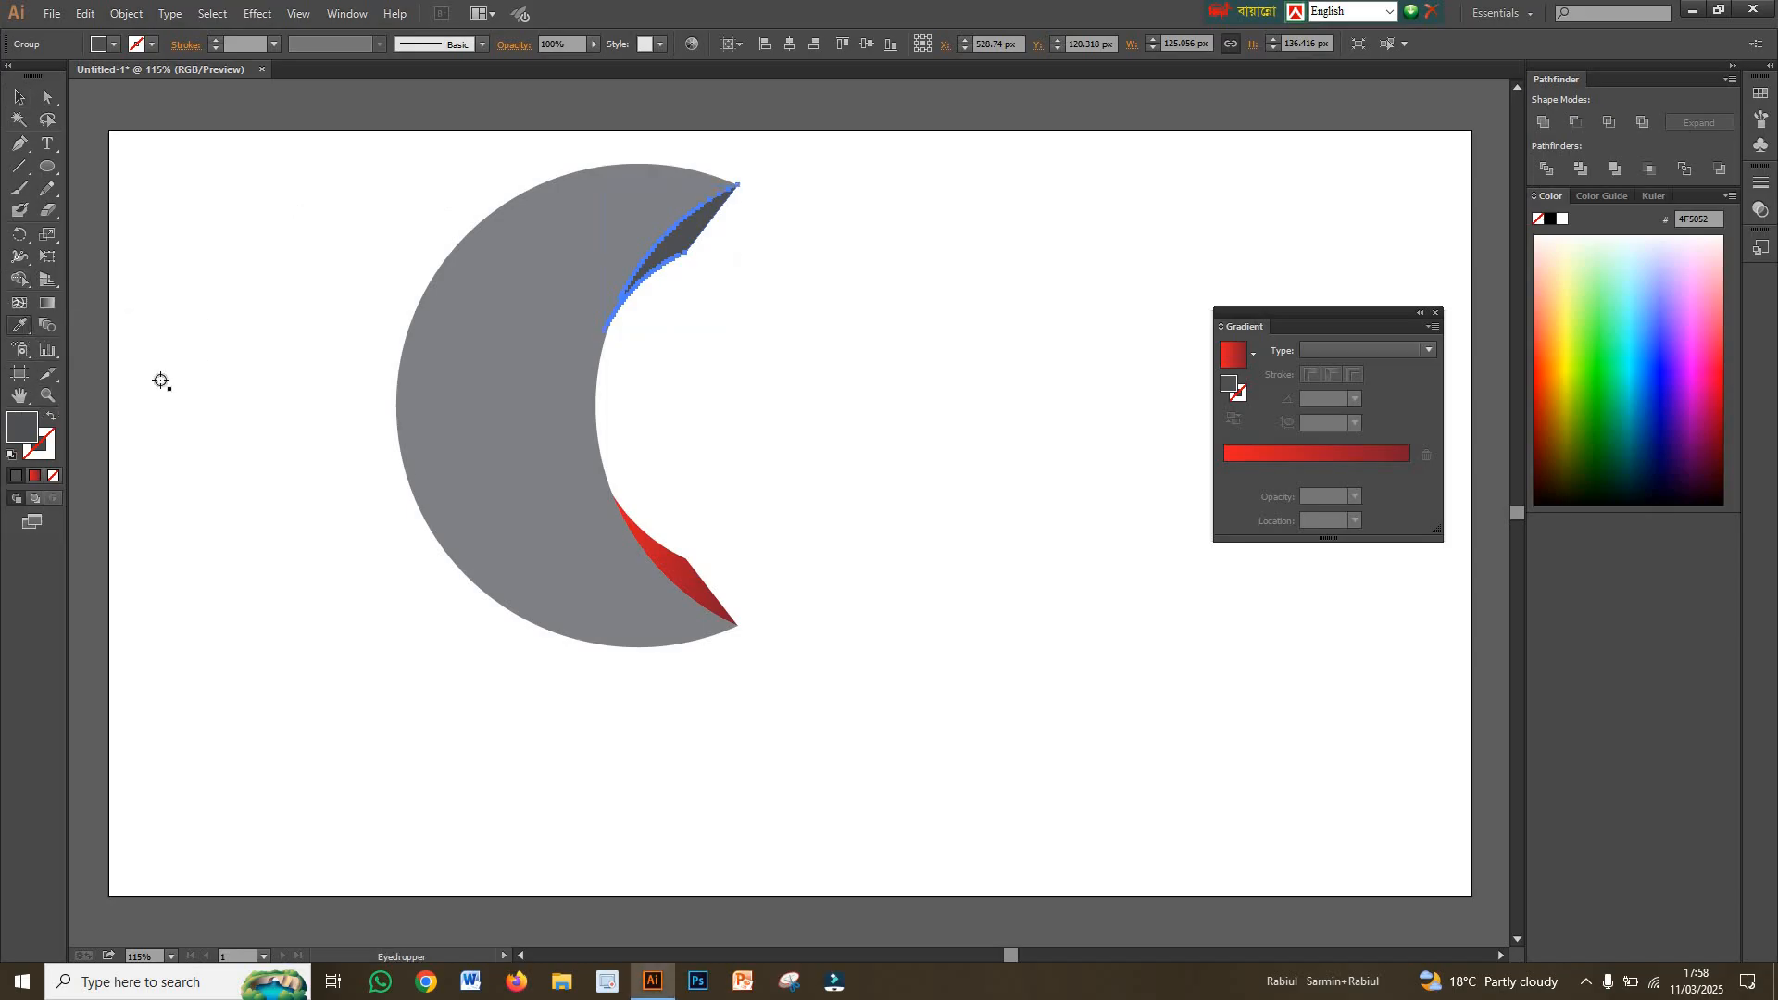
left_click(658, 559)
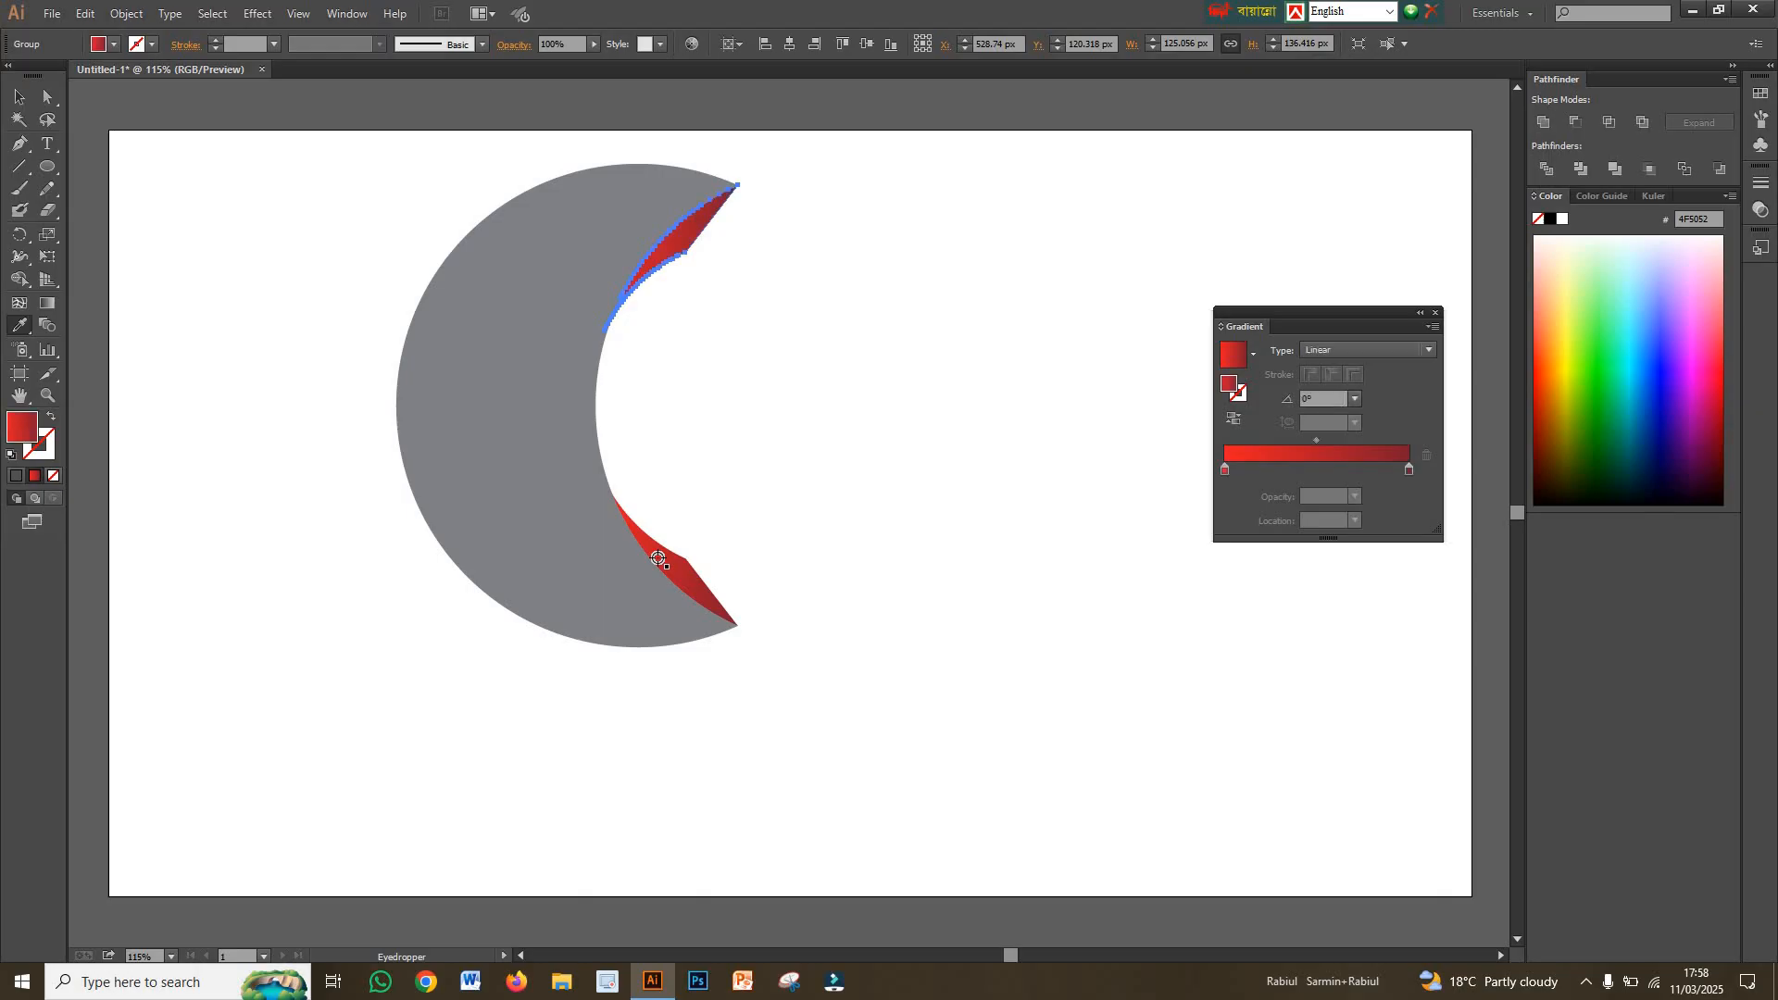
key("v")
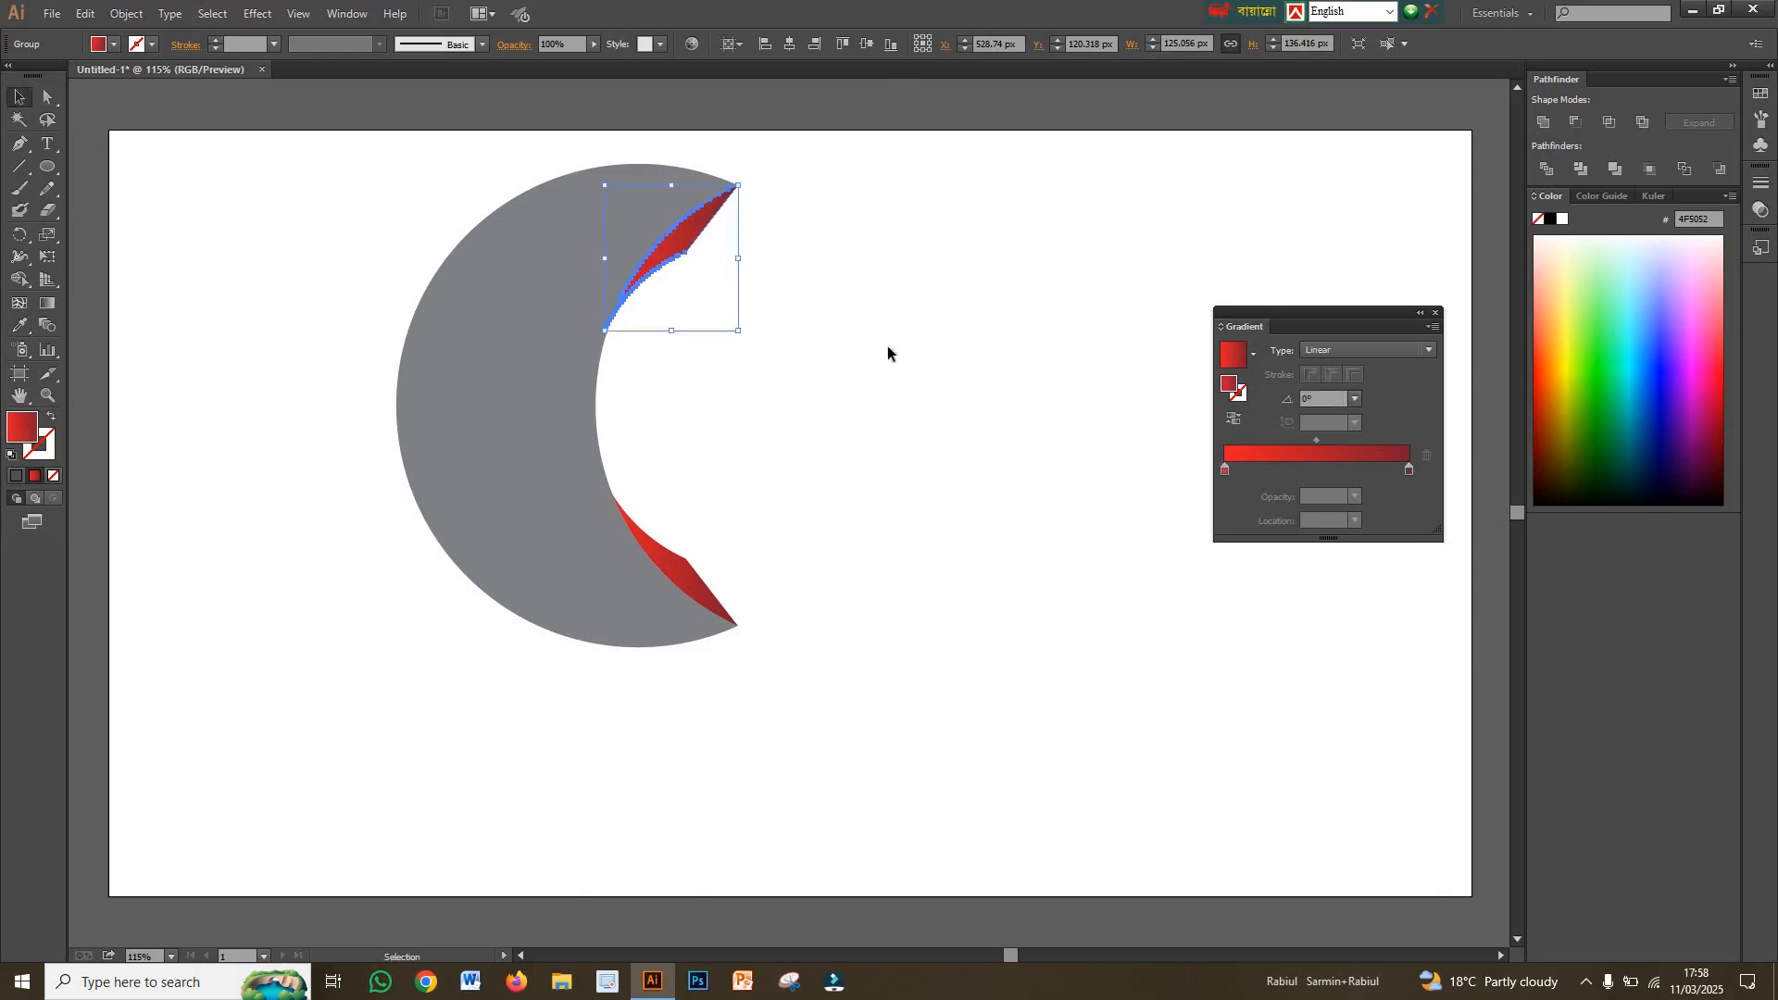
left_click(792, 243)
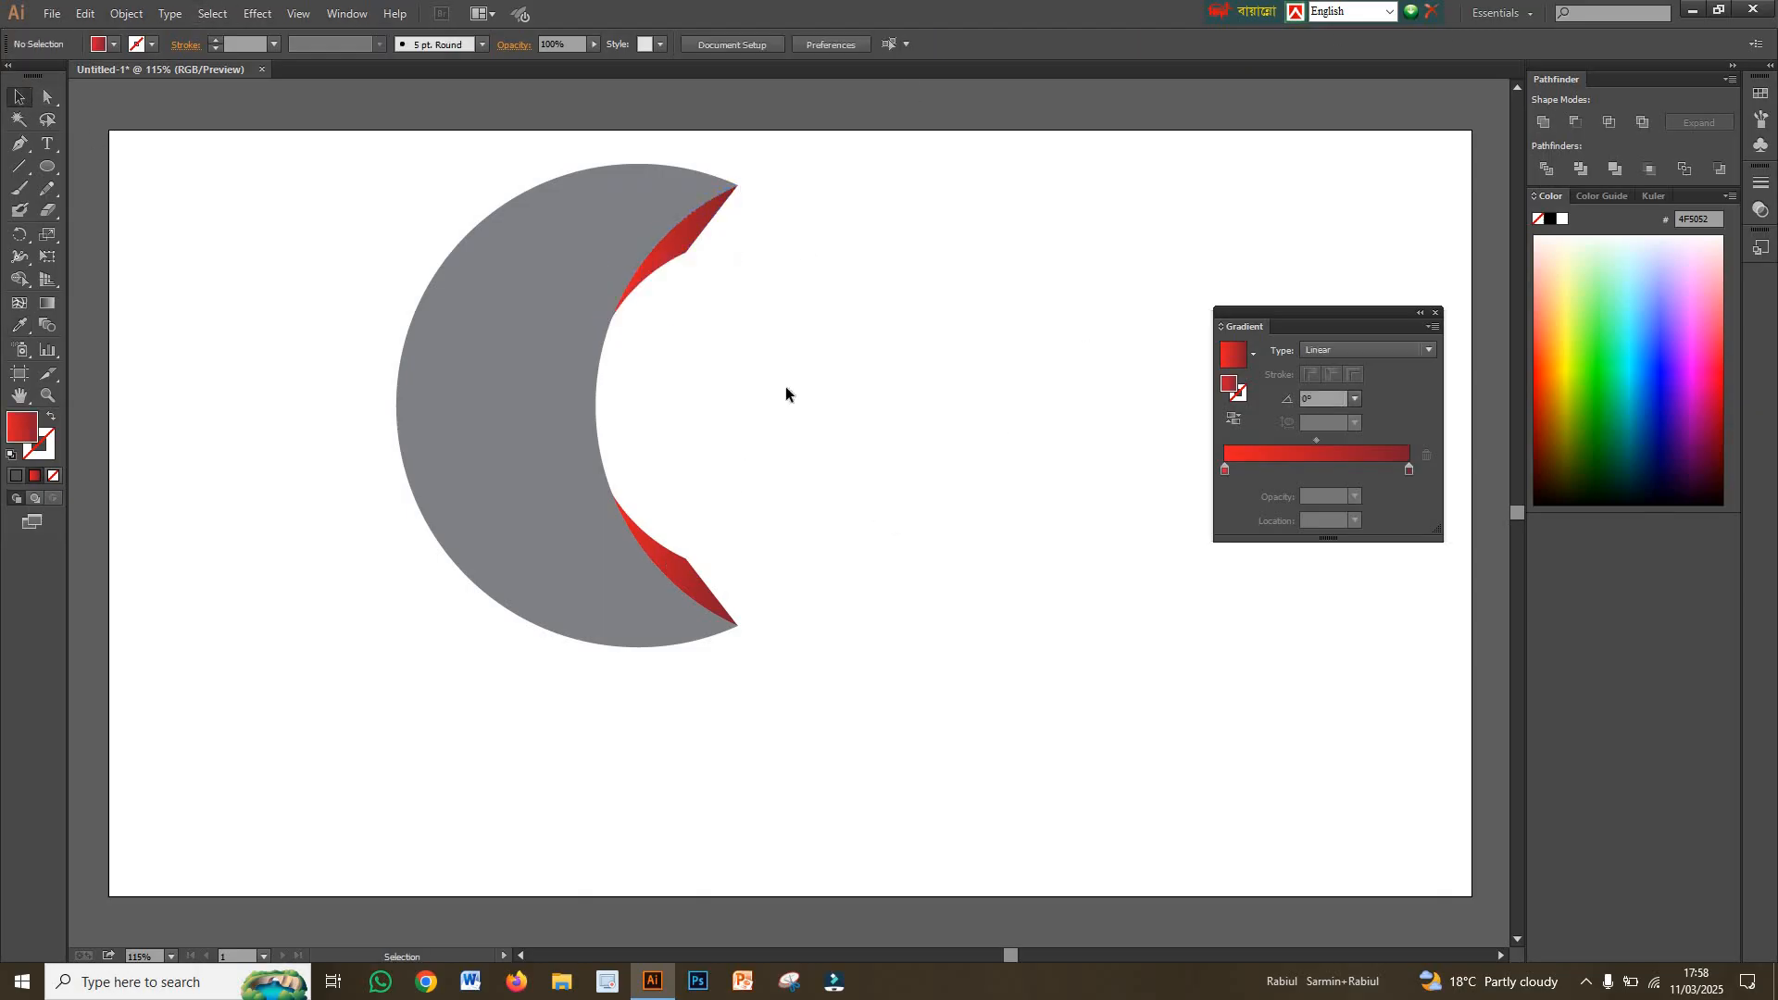
- Fill the crescent's gray front face with the White, Black gradient and set its type to Radial
left_click(474, 450)
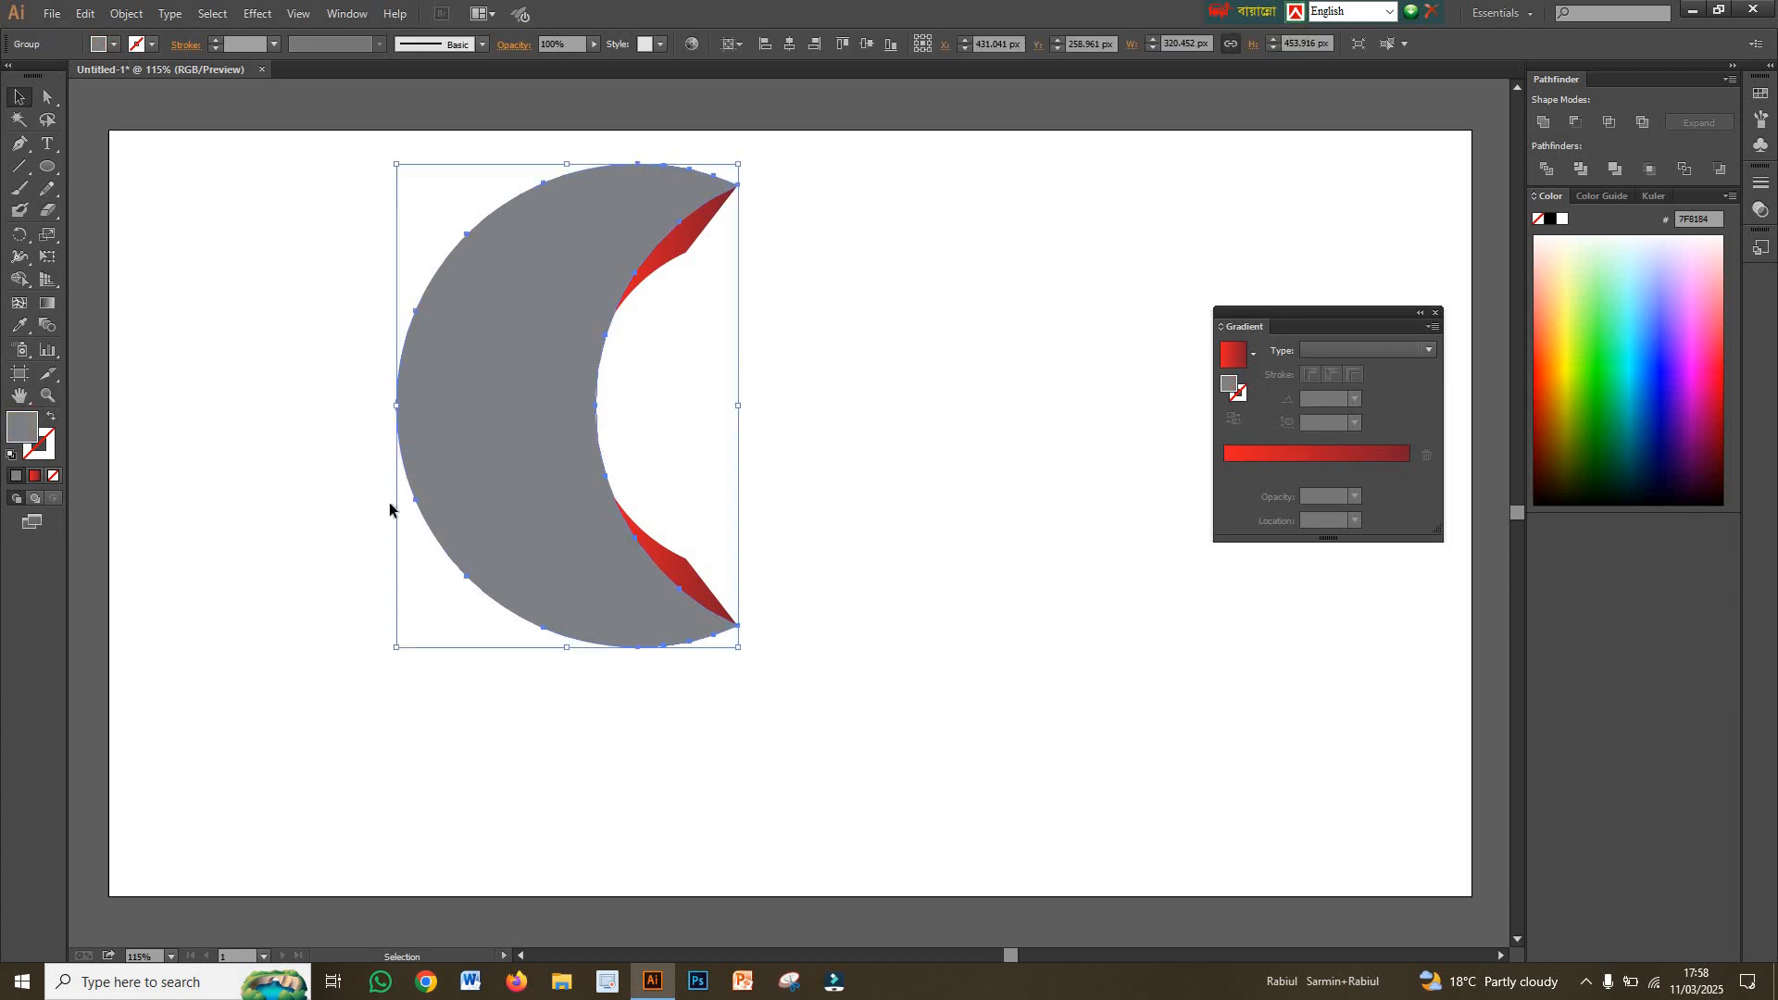
left_click(1254, 353)
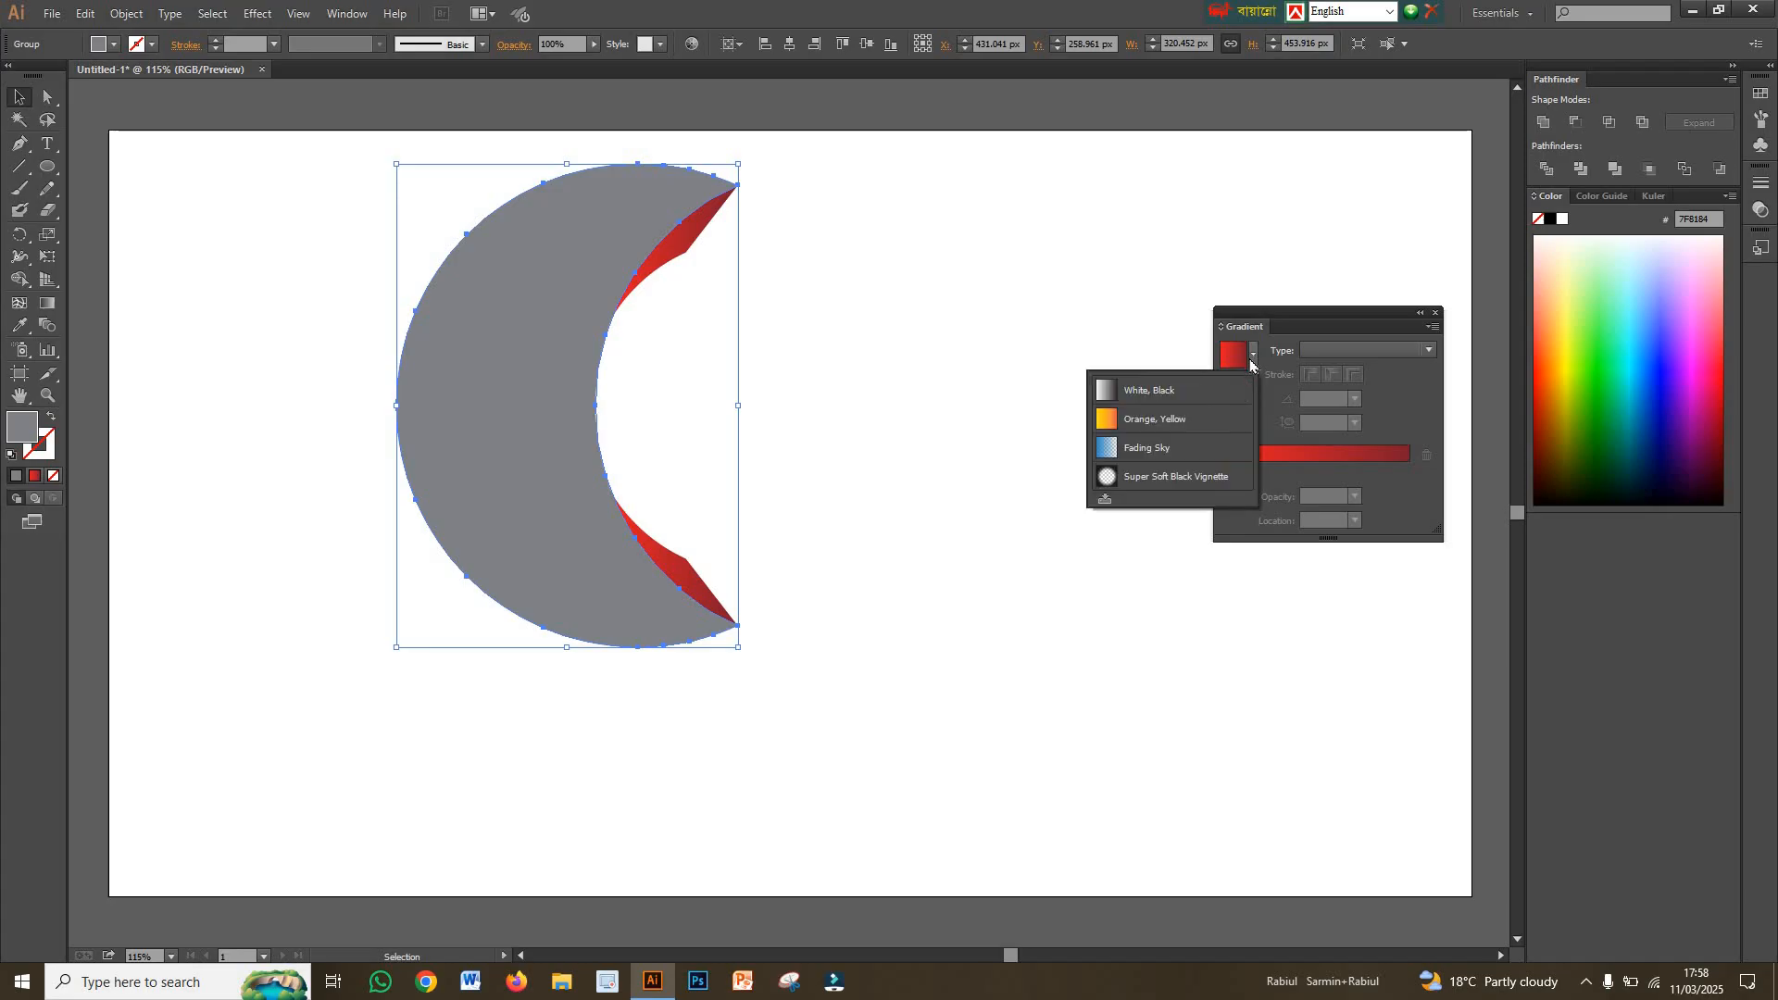
left_click(1153, 391)
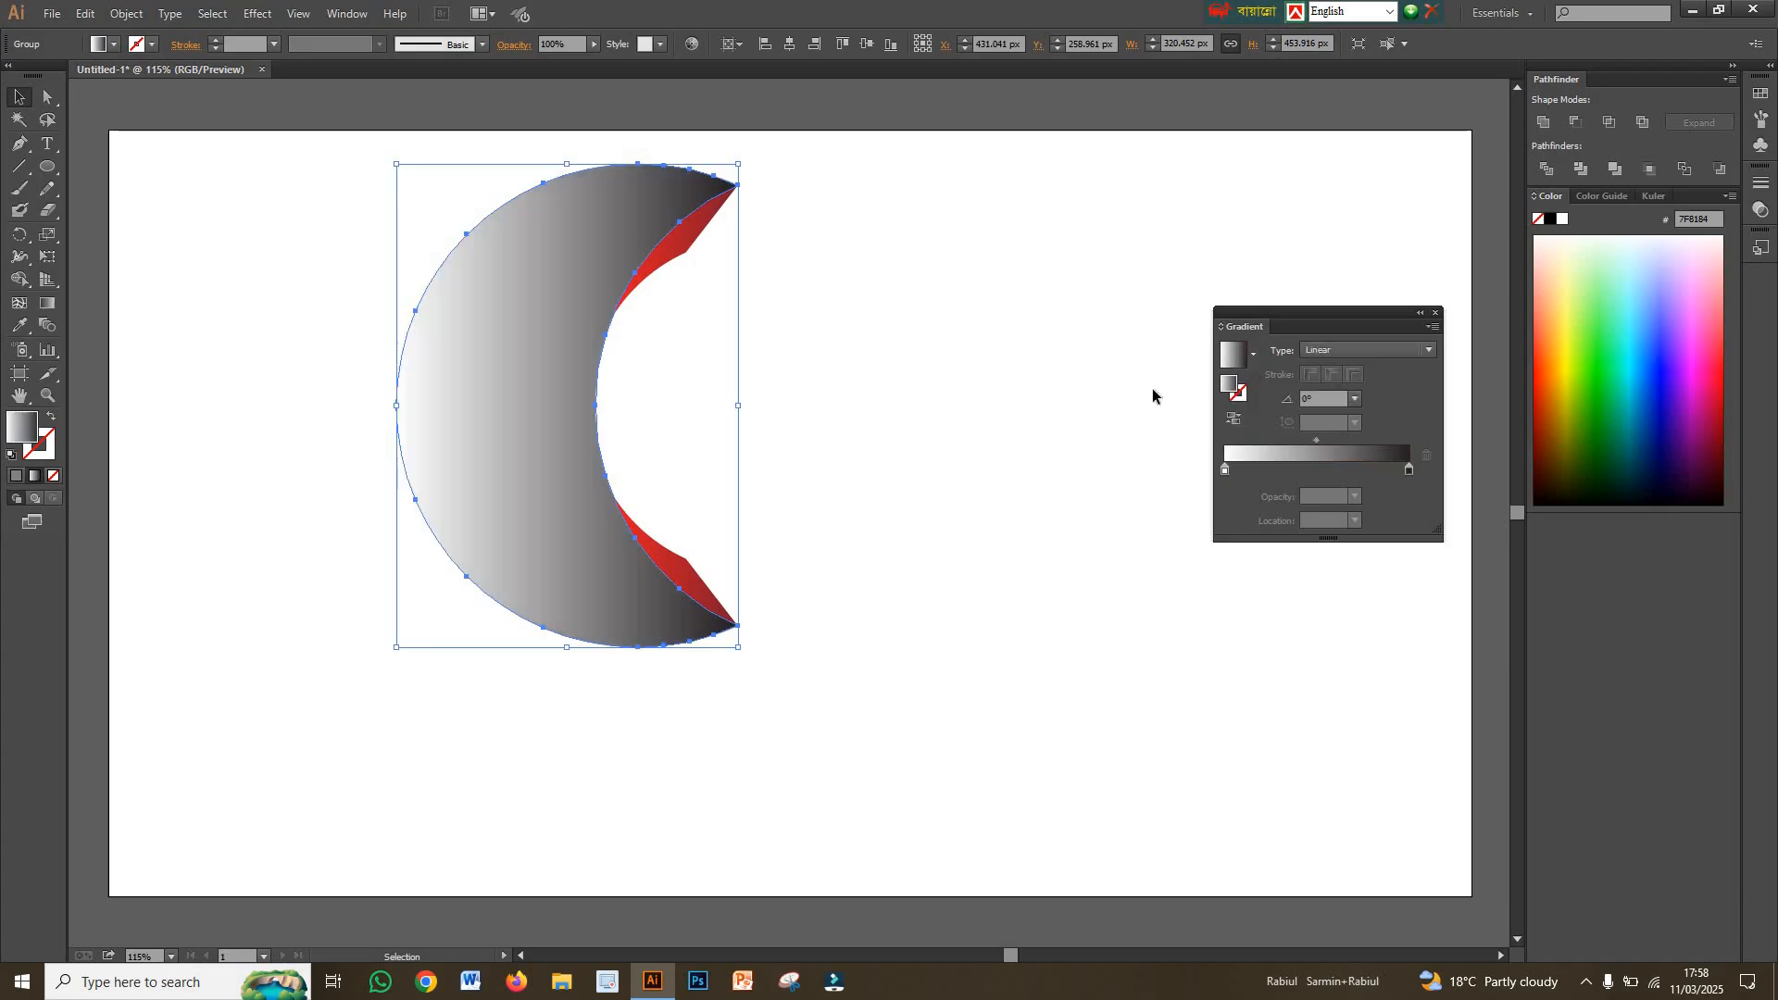
left_click(1432, 352)
left_click(1367, 394)
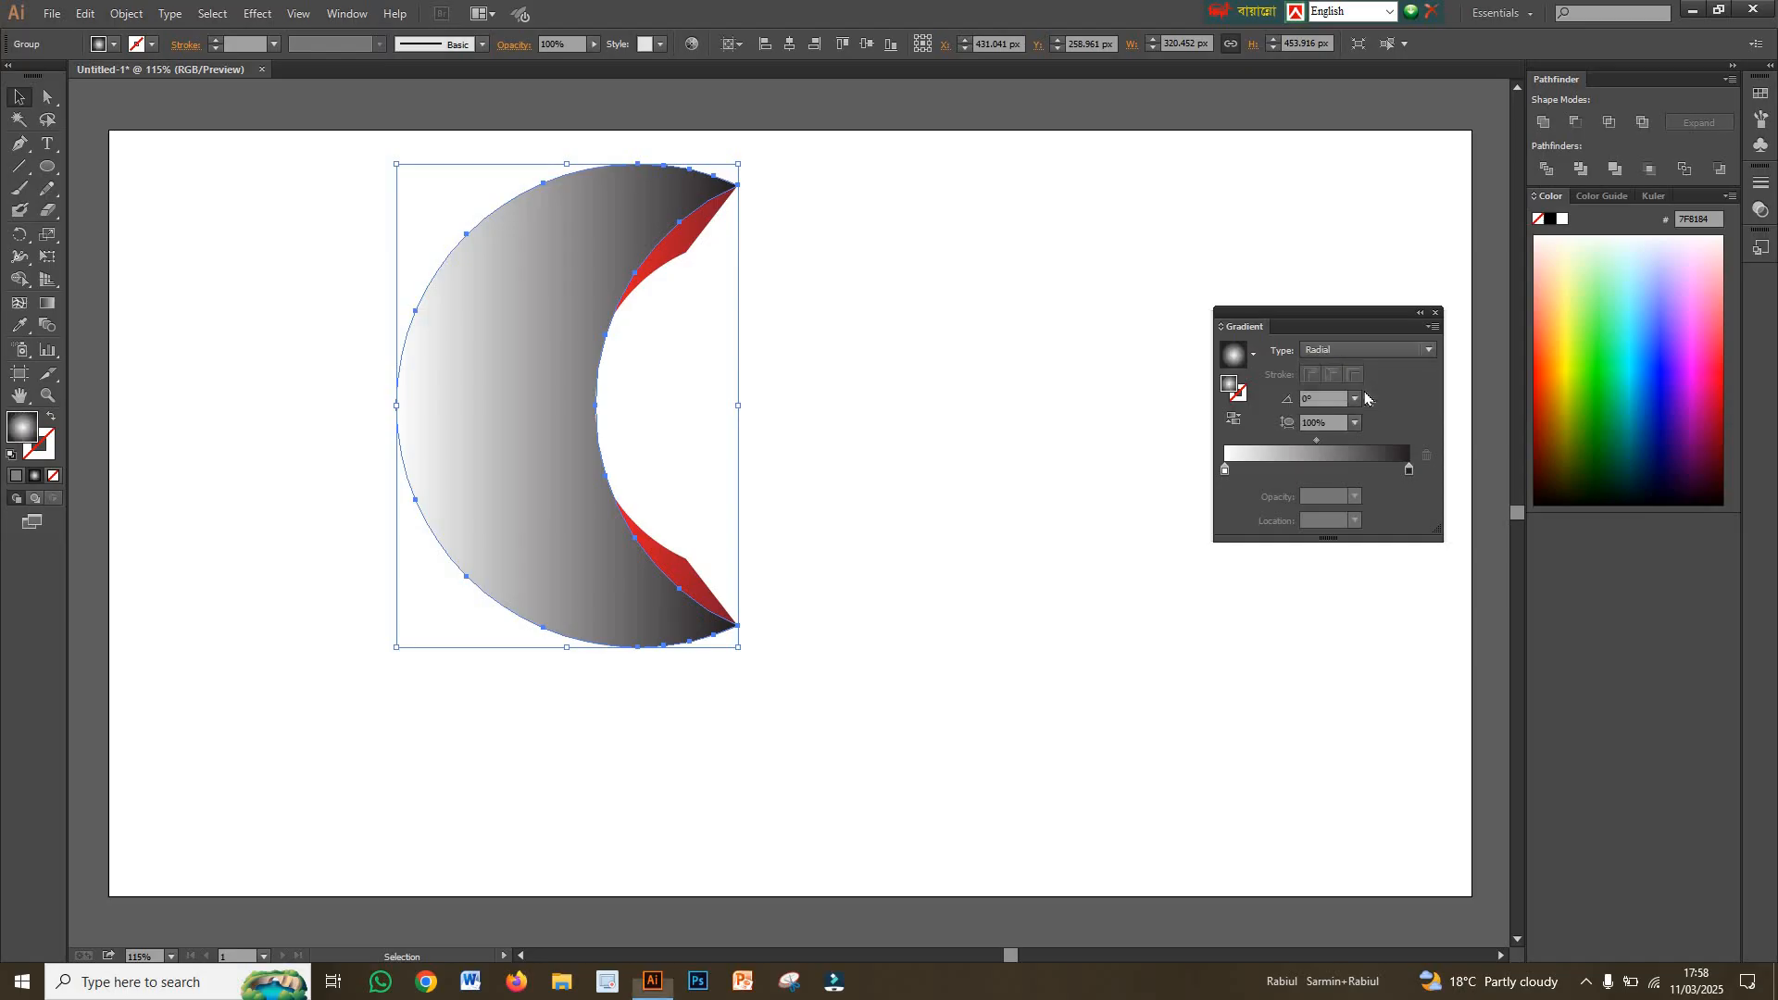
- Set the dark end of the front face's gradient to the gray swatch C=0 M=0 Y=0 K=40 and deselect the face
double_click(1409, 471)
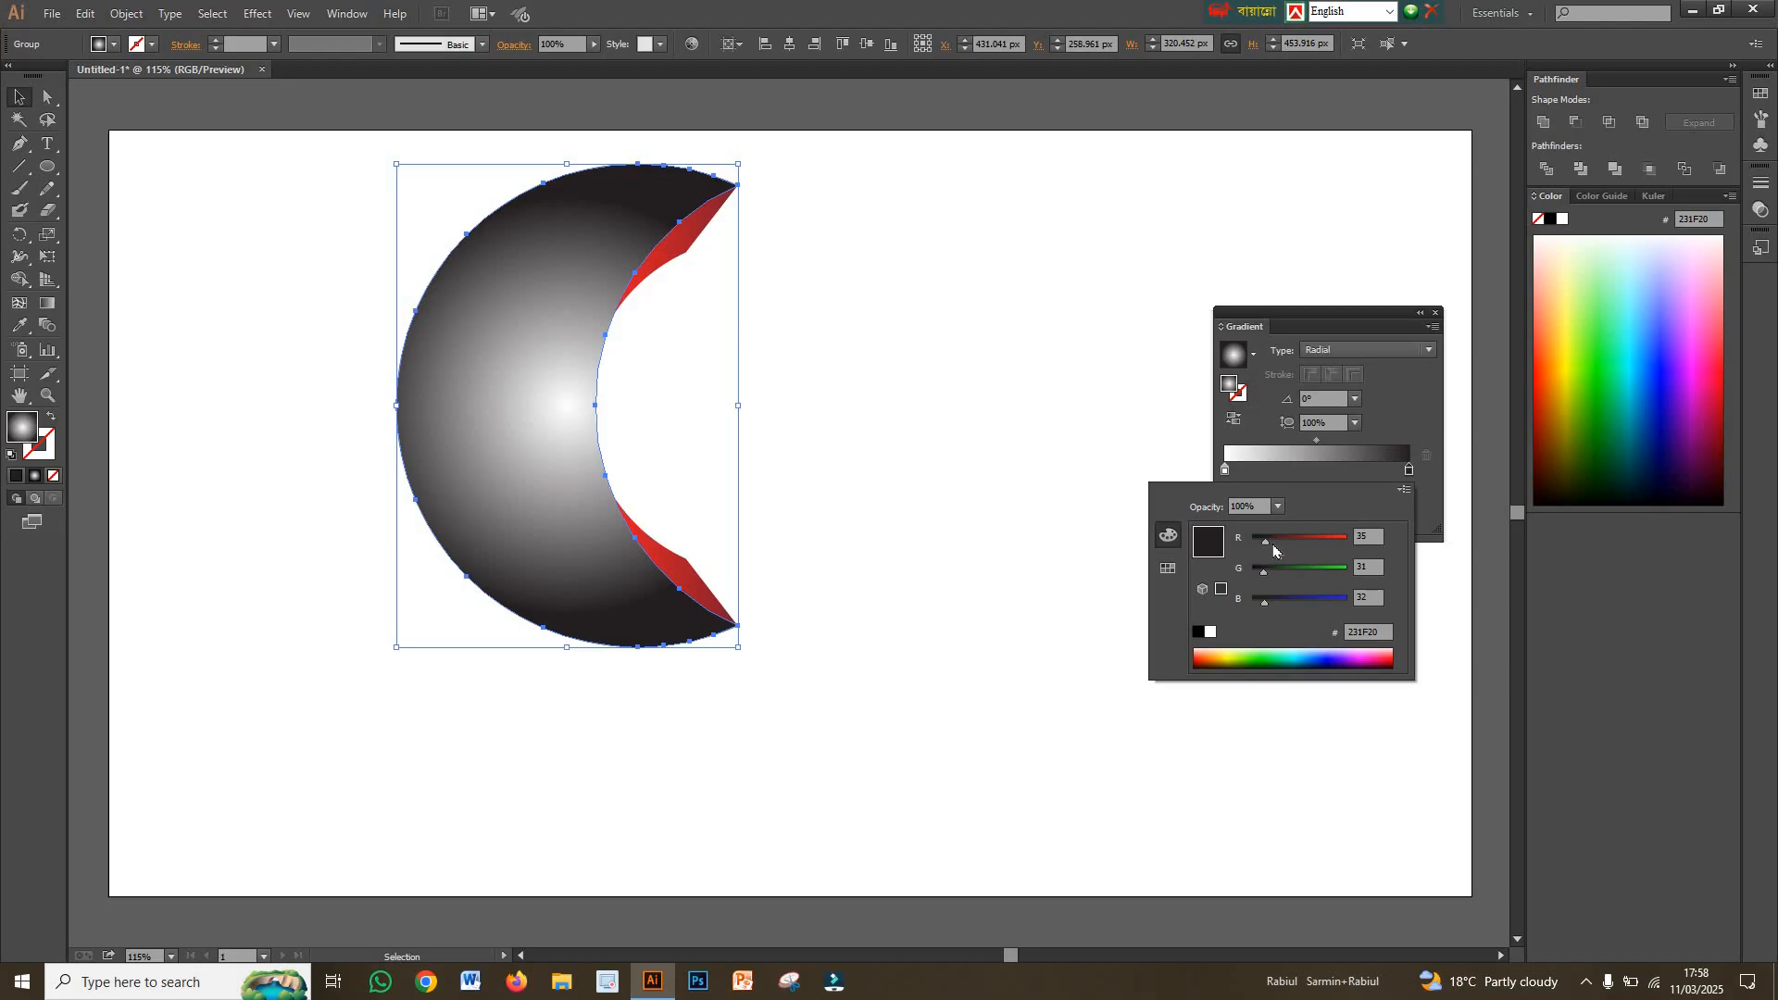
left_click_drag(1269, 547, 1285, 547)
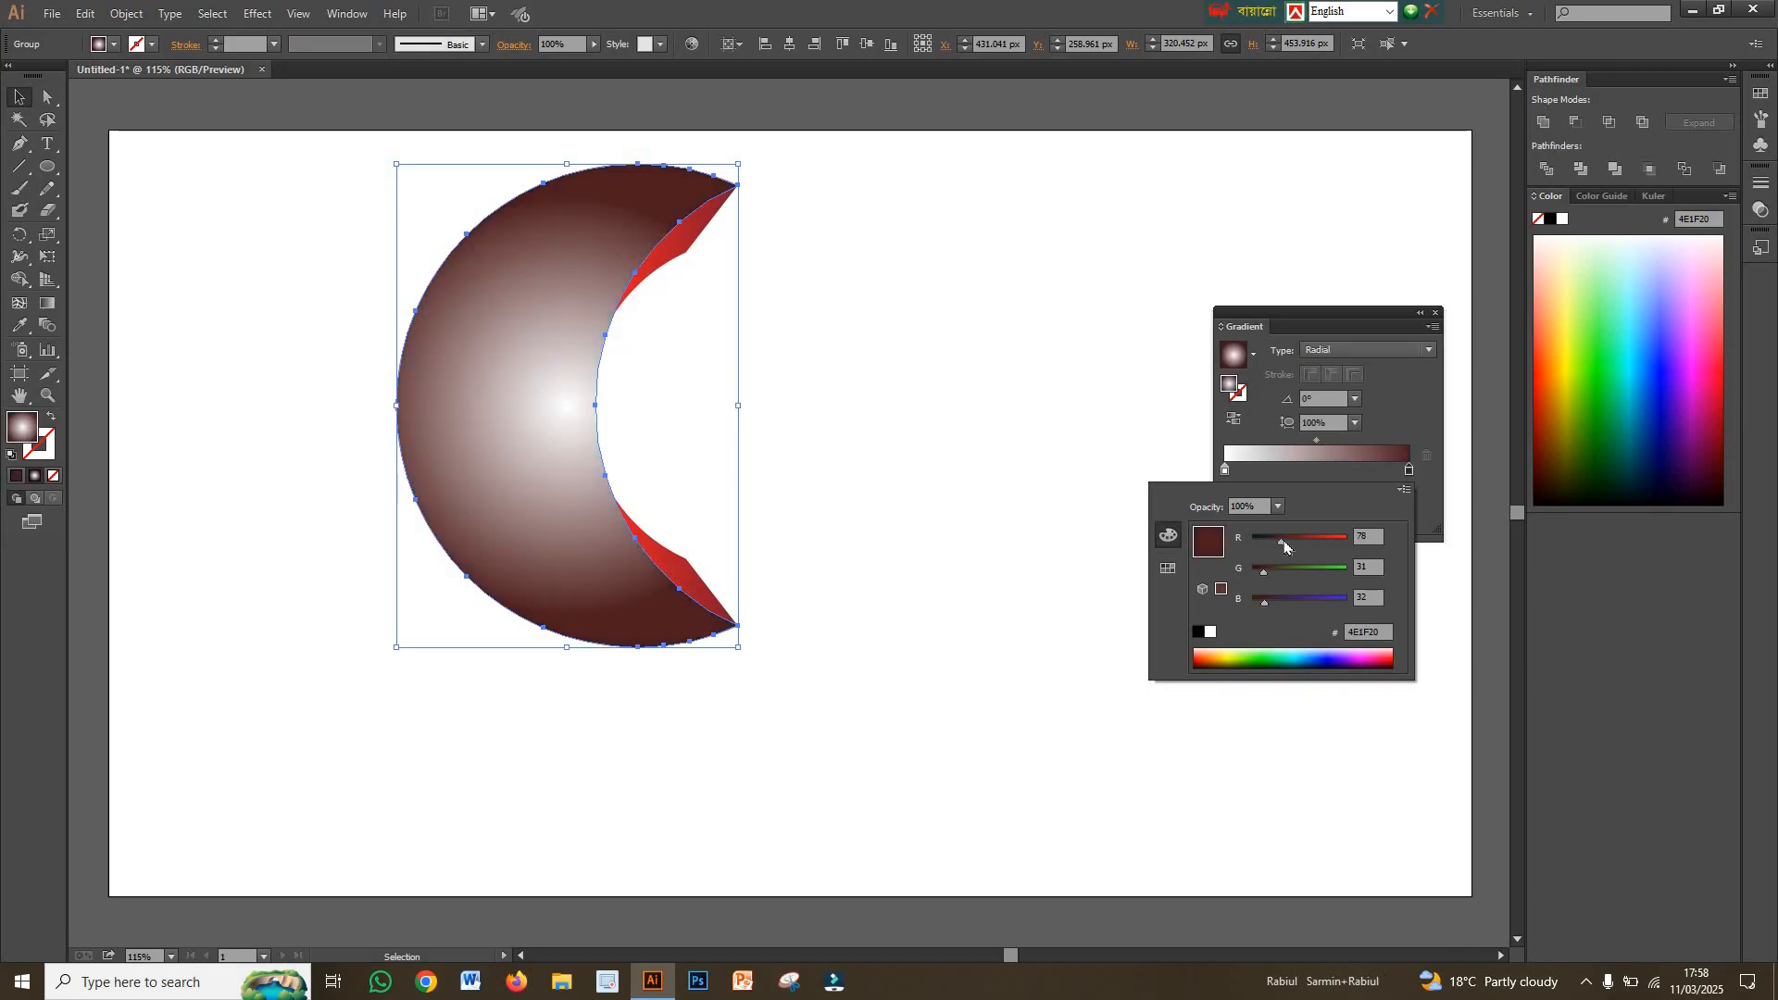
double_click(1410, 470)
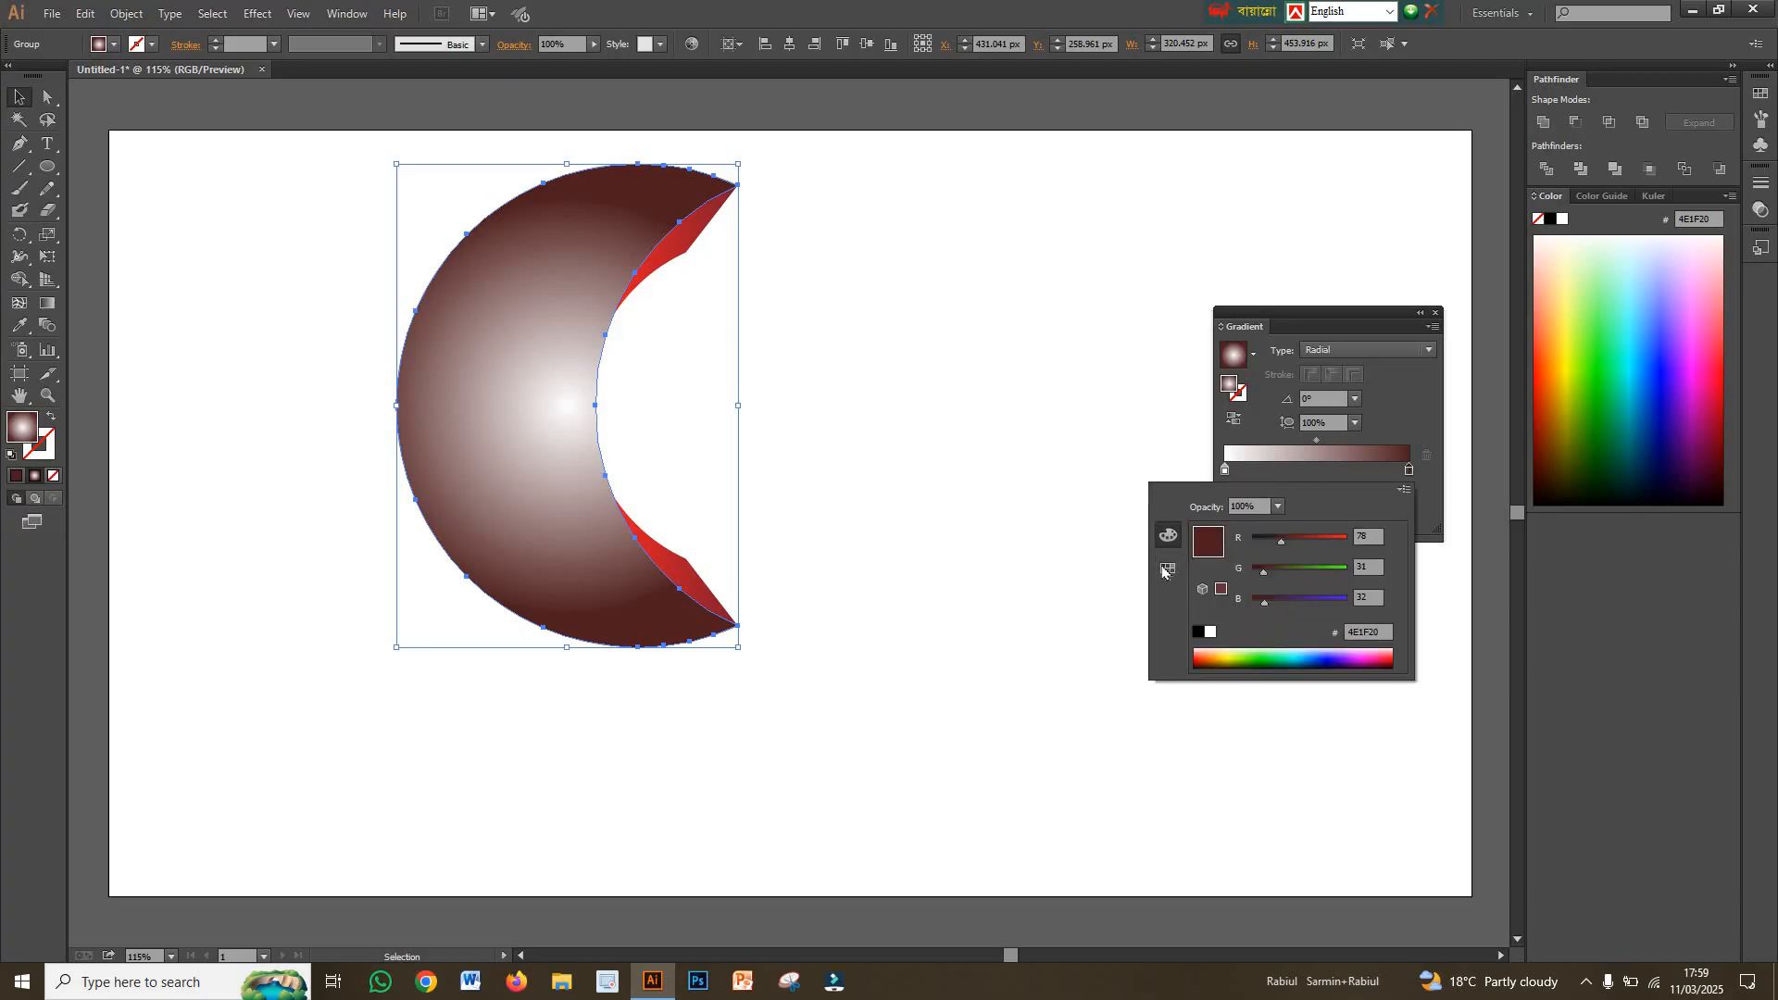
left_click(1167, 570)
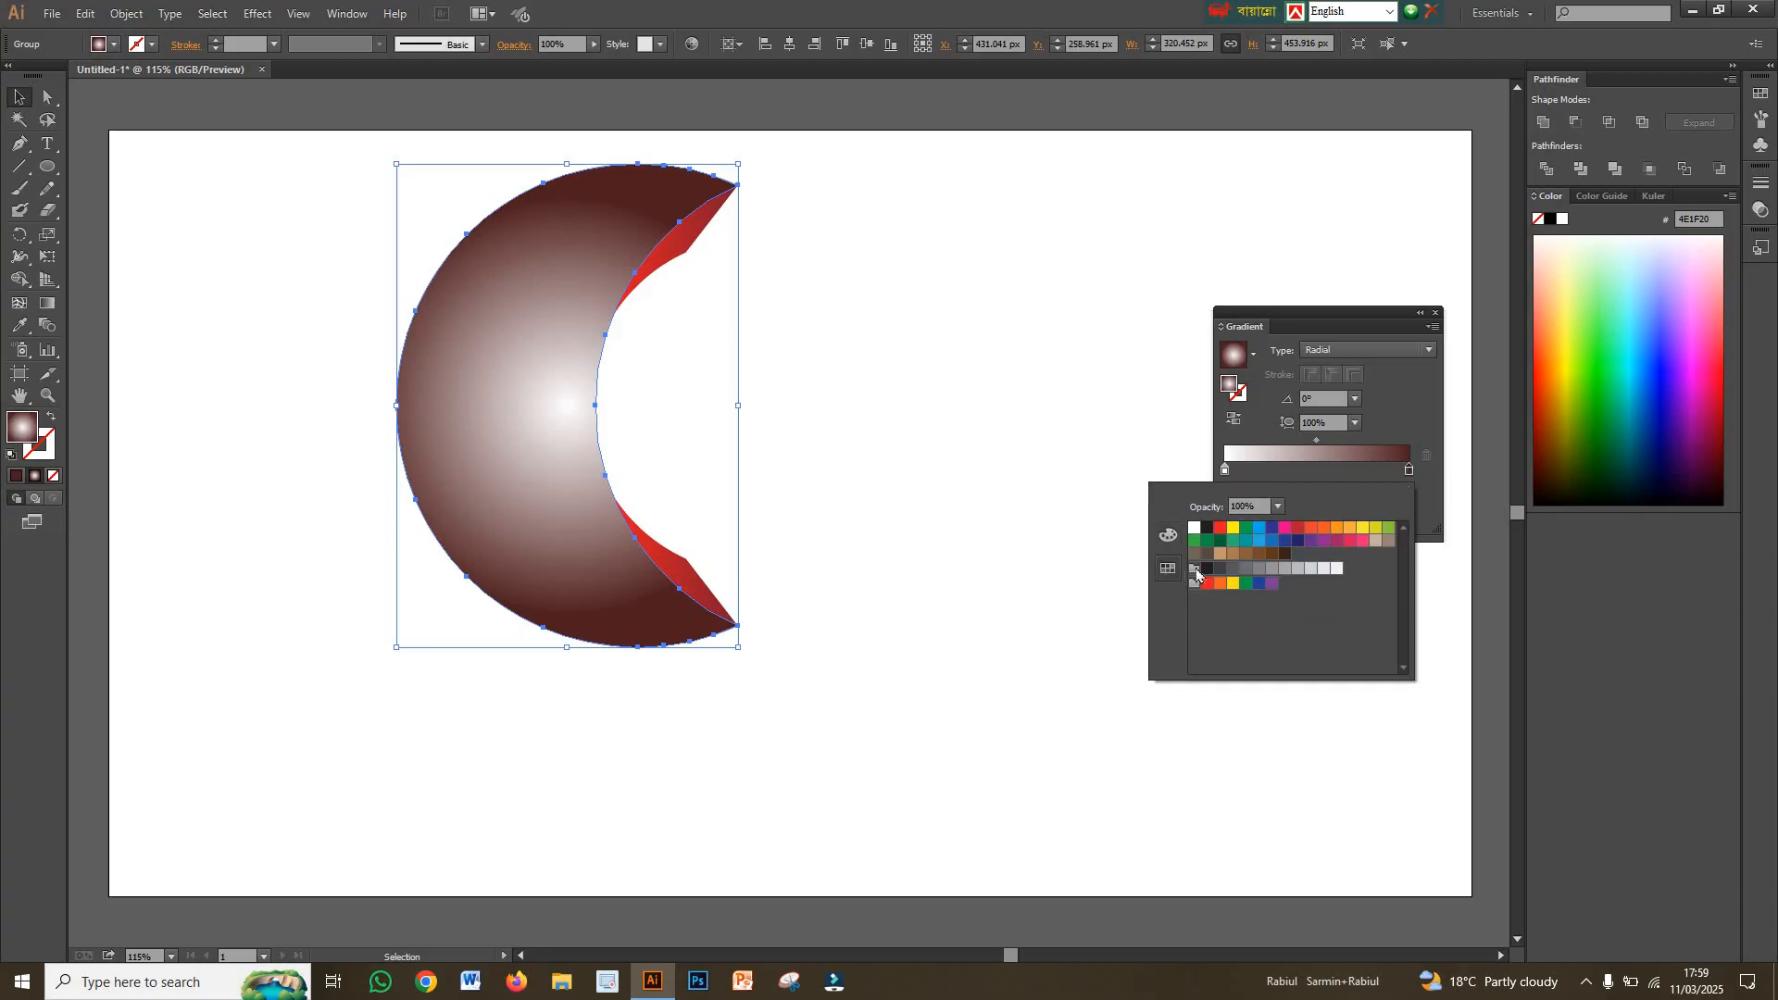
left_click(1284, 569)
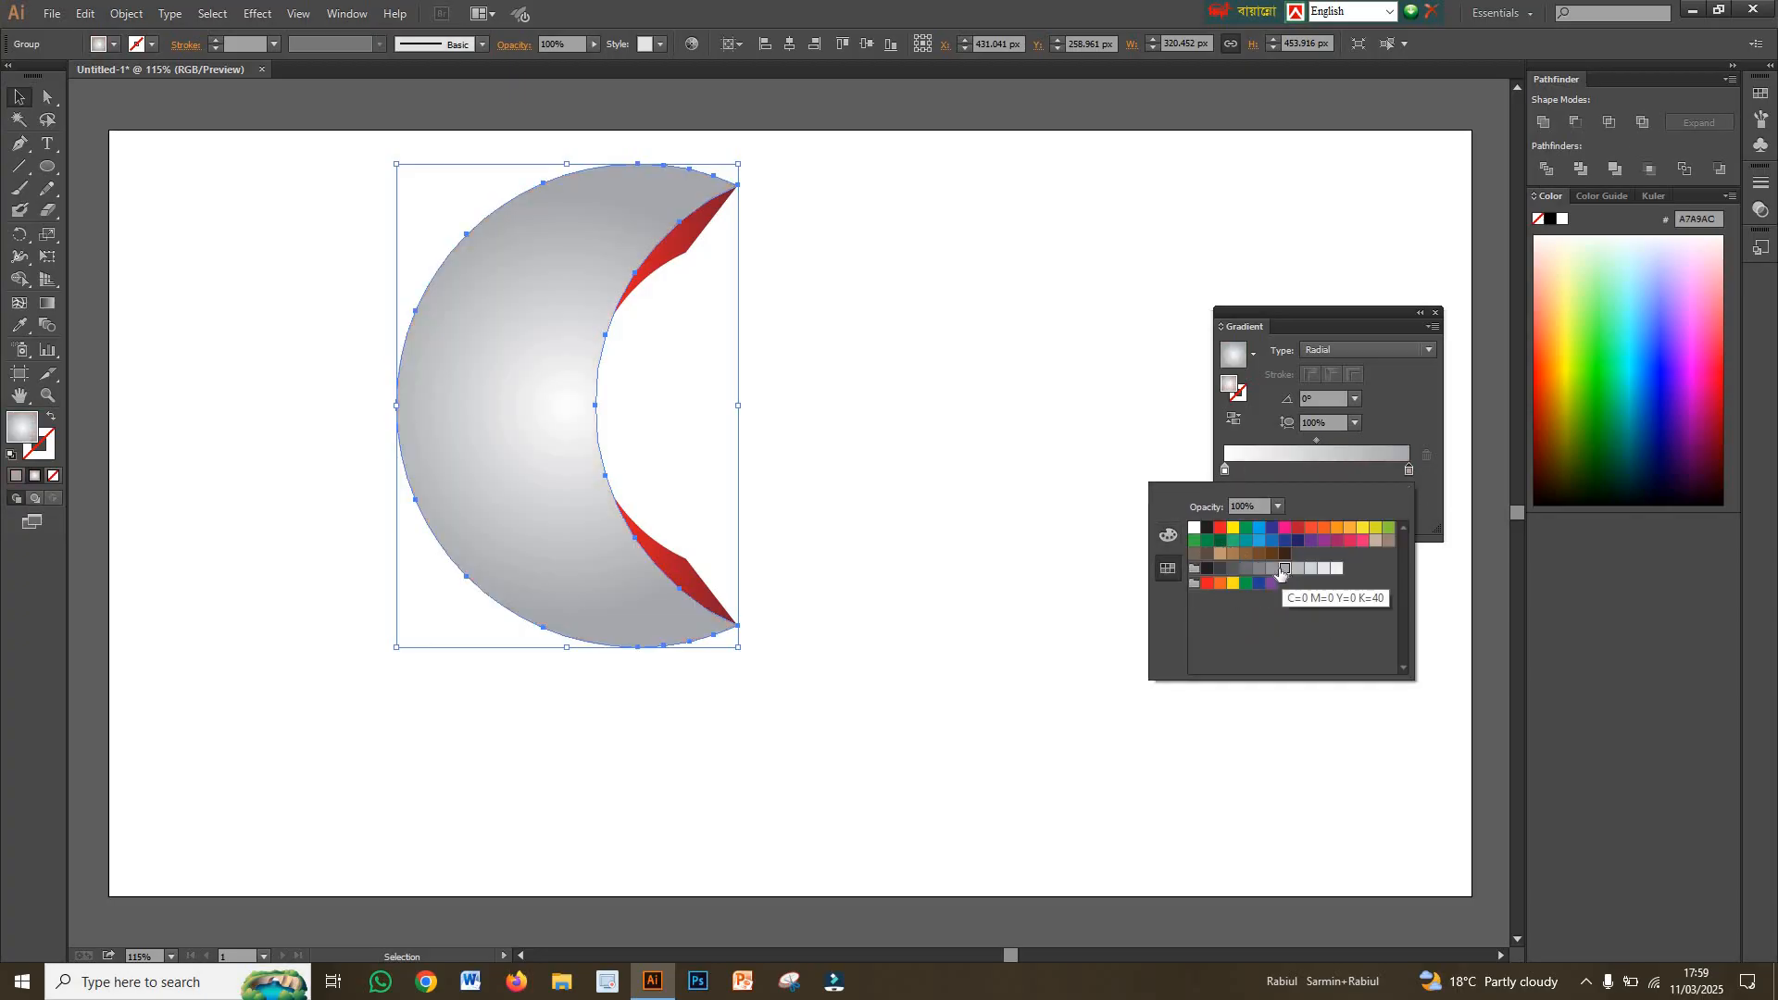
left_click(954, 411)
left_click(954, 410)
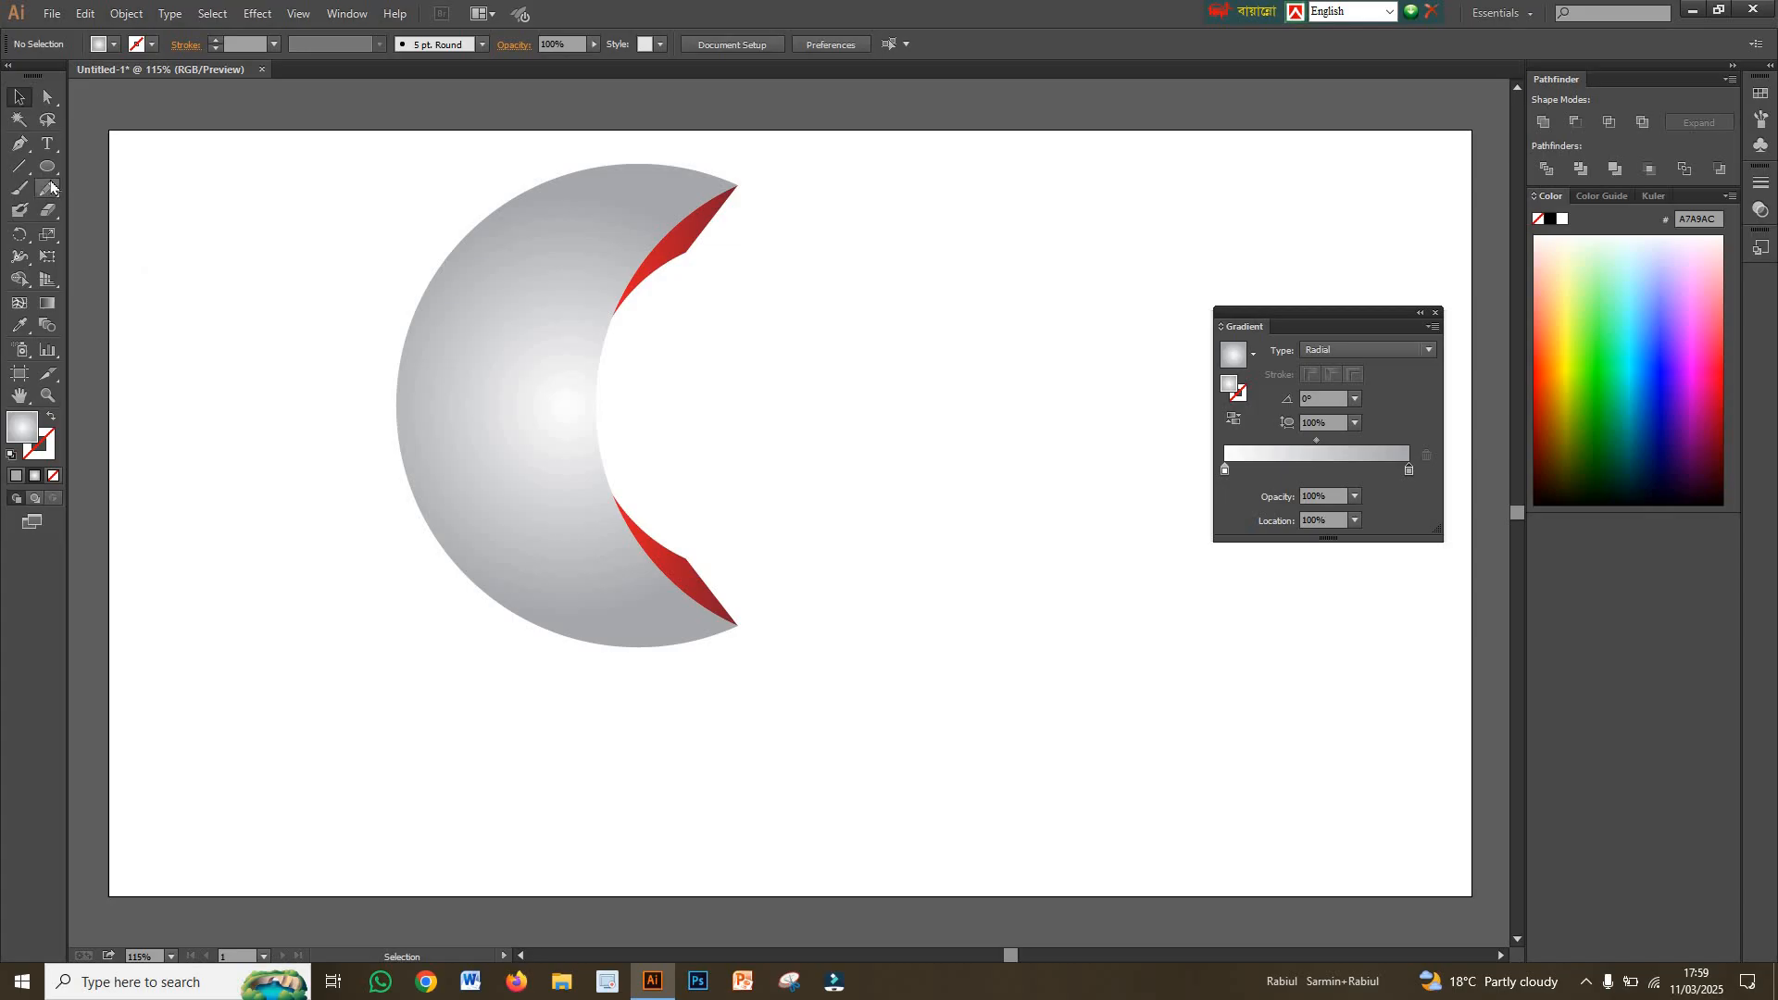
- Draw a circle about 308 px wide over the crescent and fill it with a white-to-red radial gradient at -82.5°
left_click_drag(51, 178, 83, 213)
left_click_drag(600, 400, 760, 448)
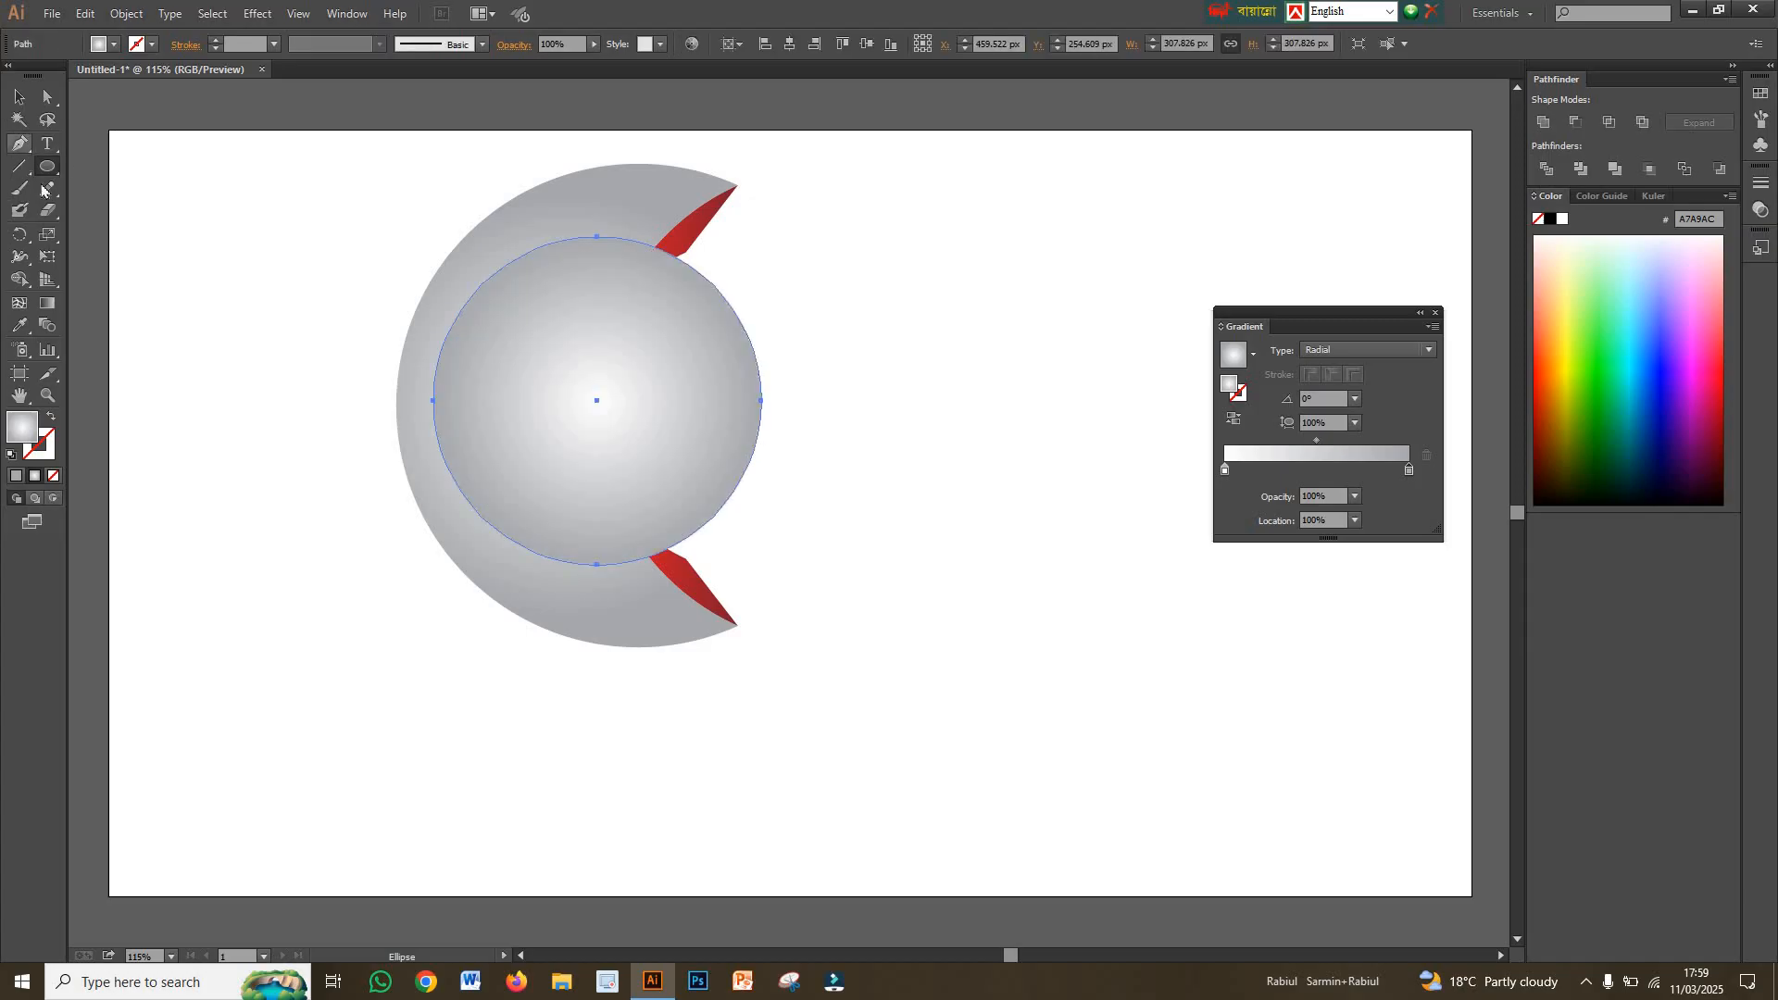
left_click(1254, 354)
key("Escape")
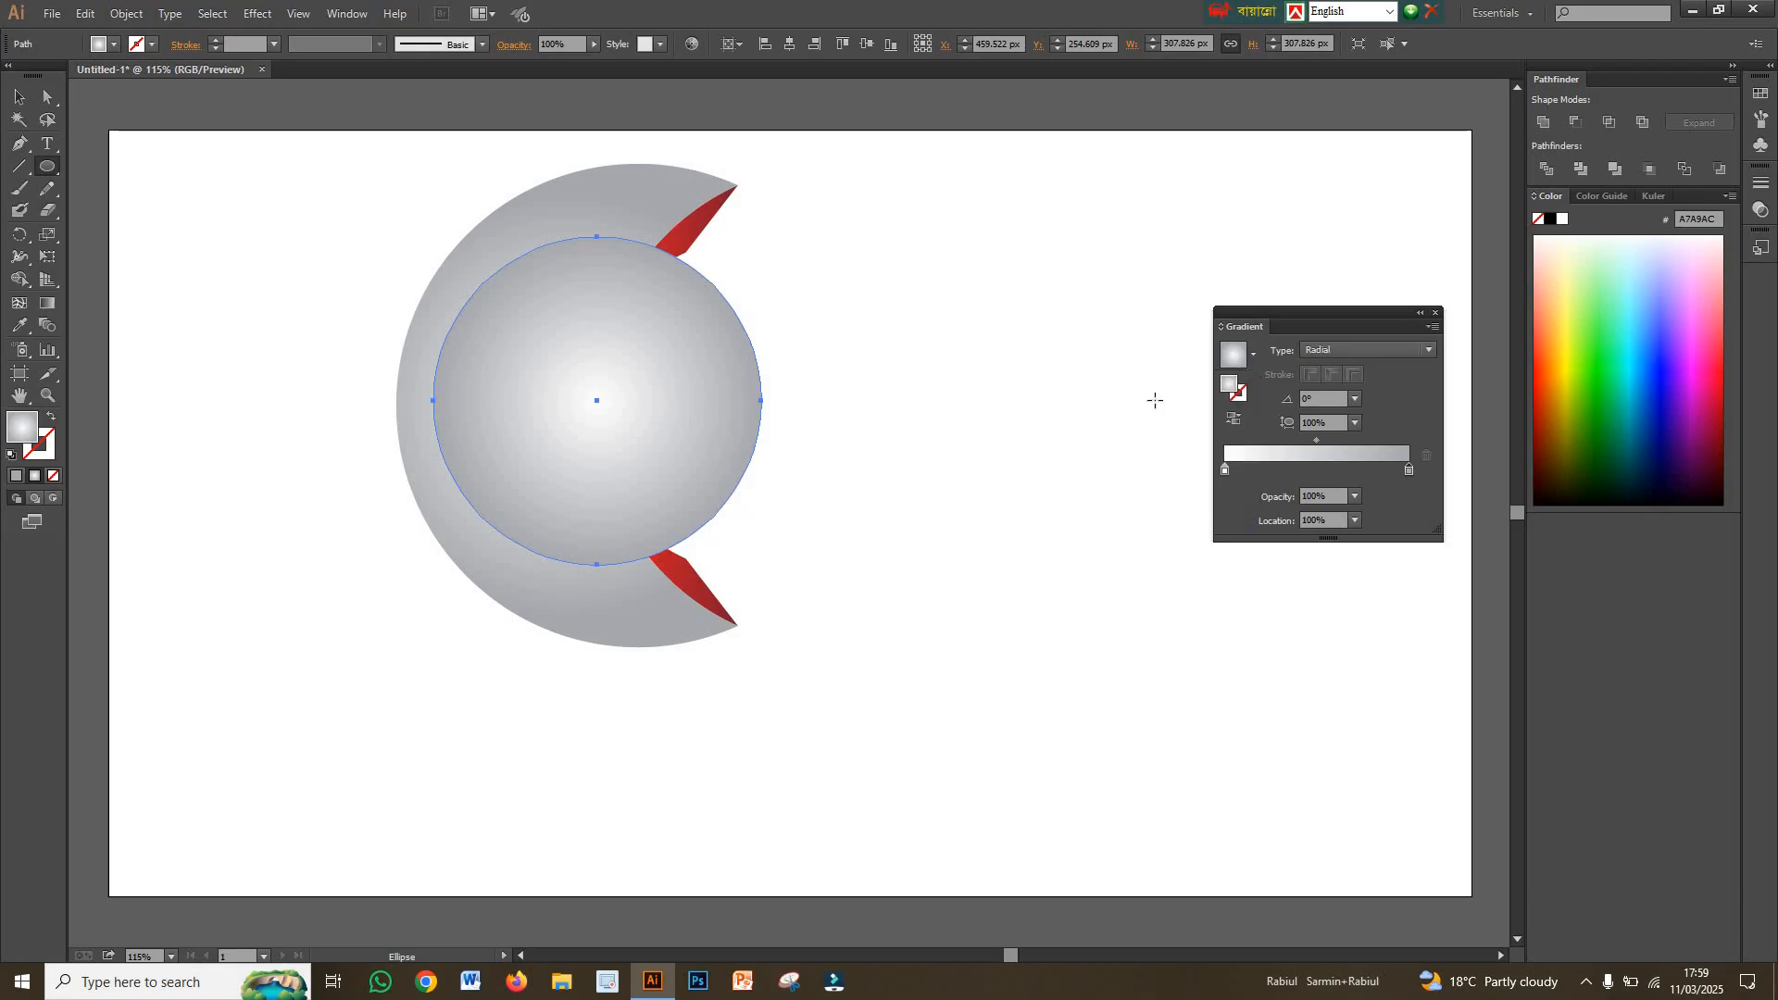
key("period")
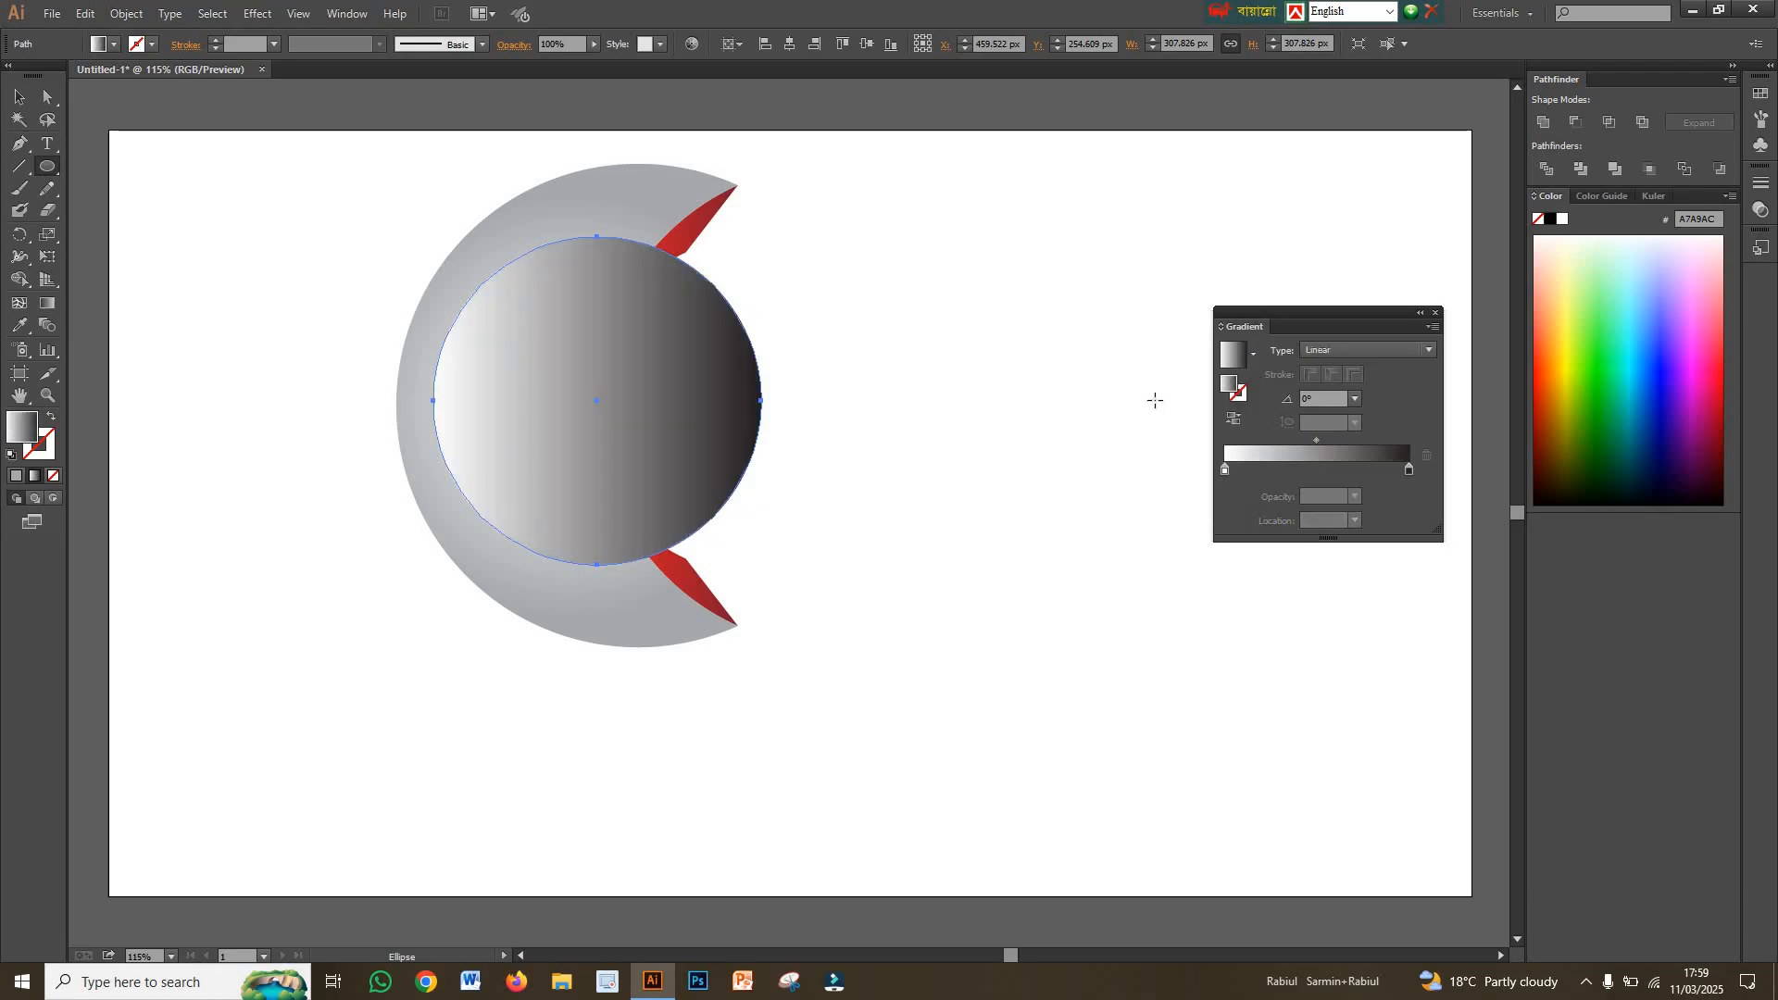
double_click(1225, 469)
left_click(1221, 527)
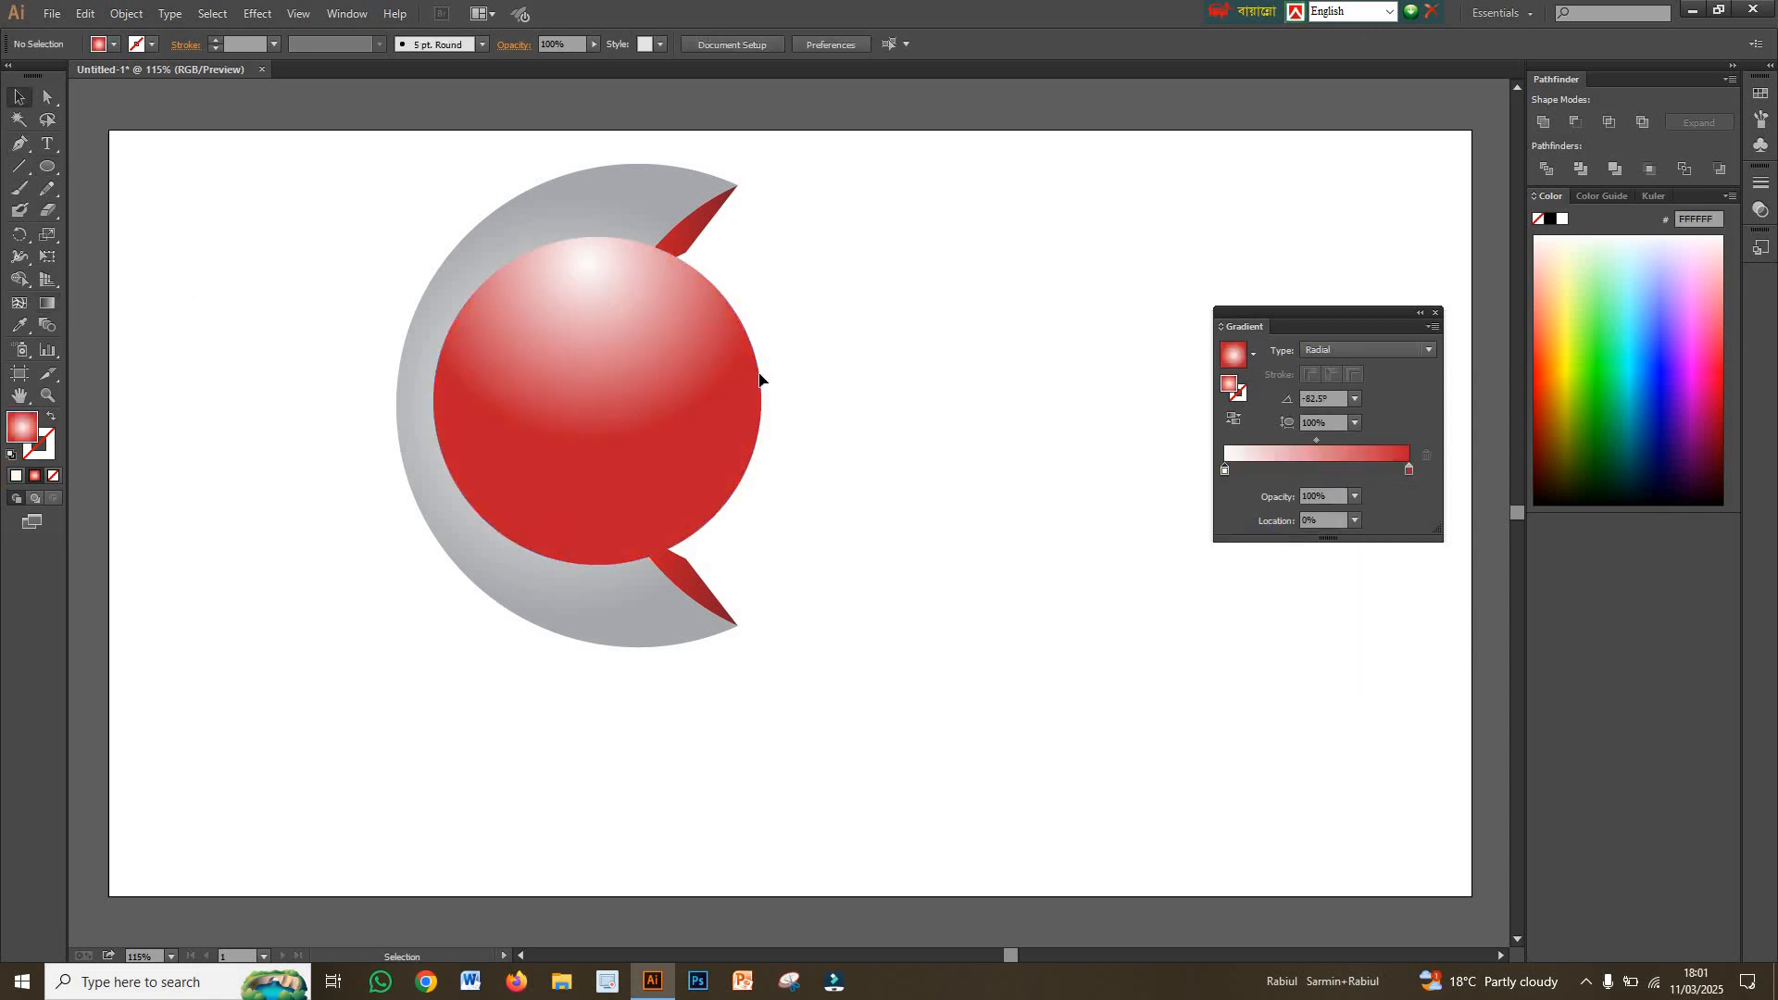
- Move the red circle into the crescent's opening and scale it down proportionally to about 283 × 283 px
left_click_drag(759, 372, 852, 381)
left_click_drag(853, 247, 834, 262)
left_click(839, 290)
left_click(796, 344)
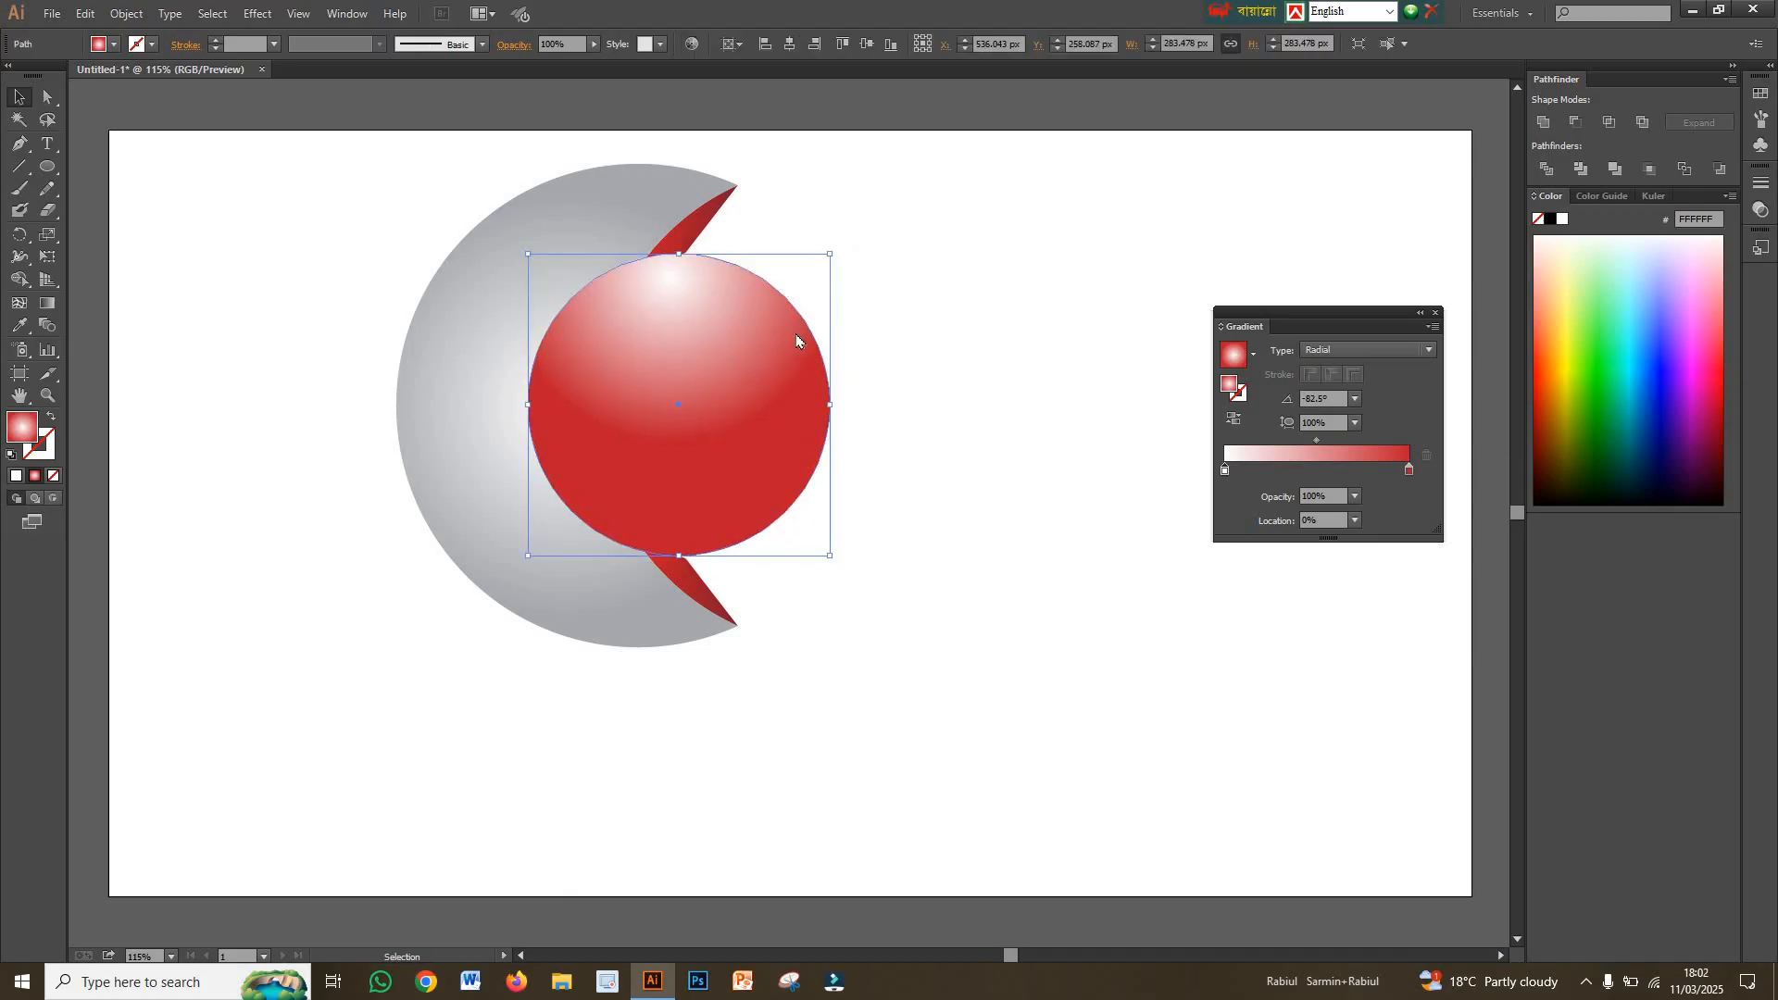
- Send the red circle to the back so it sits behind the crescent's faces, and deselect it
right_click(796, 333)
mouse_move(851, 594)
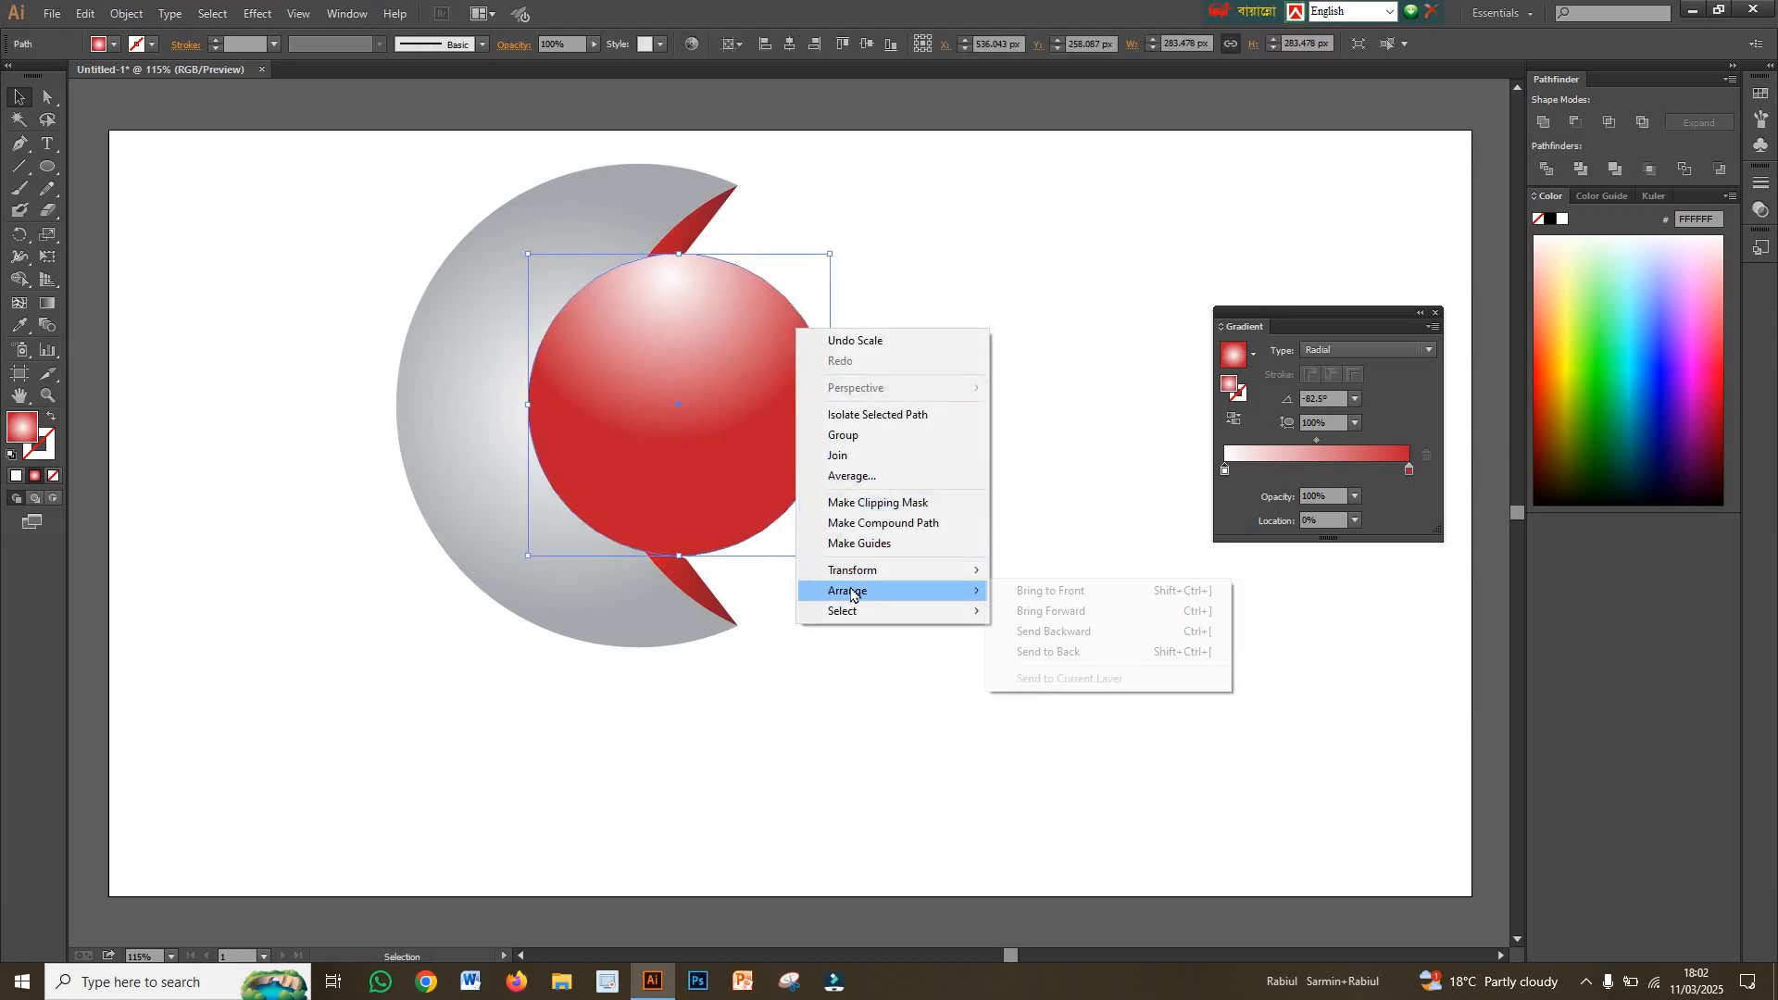
left_click(1079, 652)
left_click(992, 570)
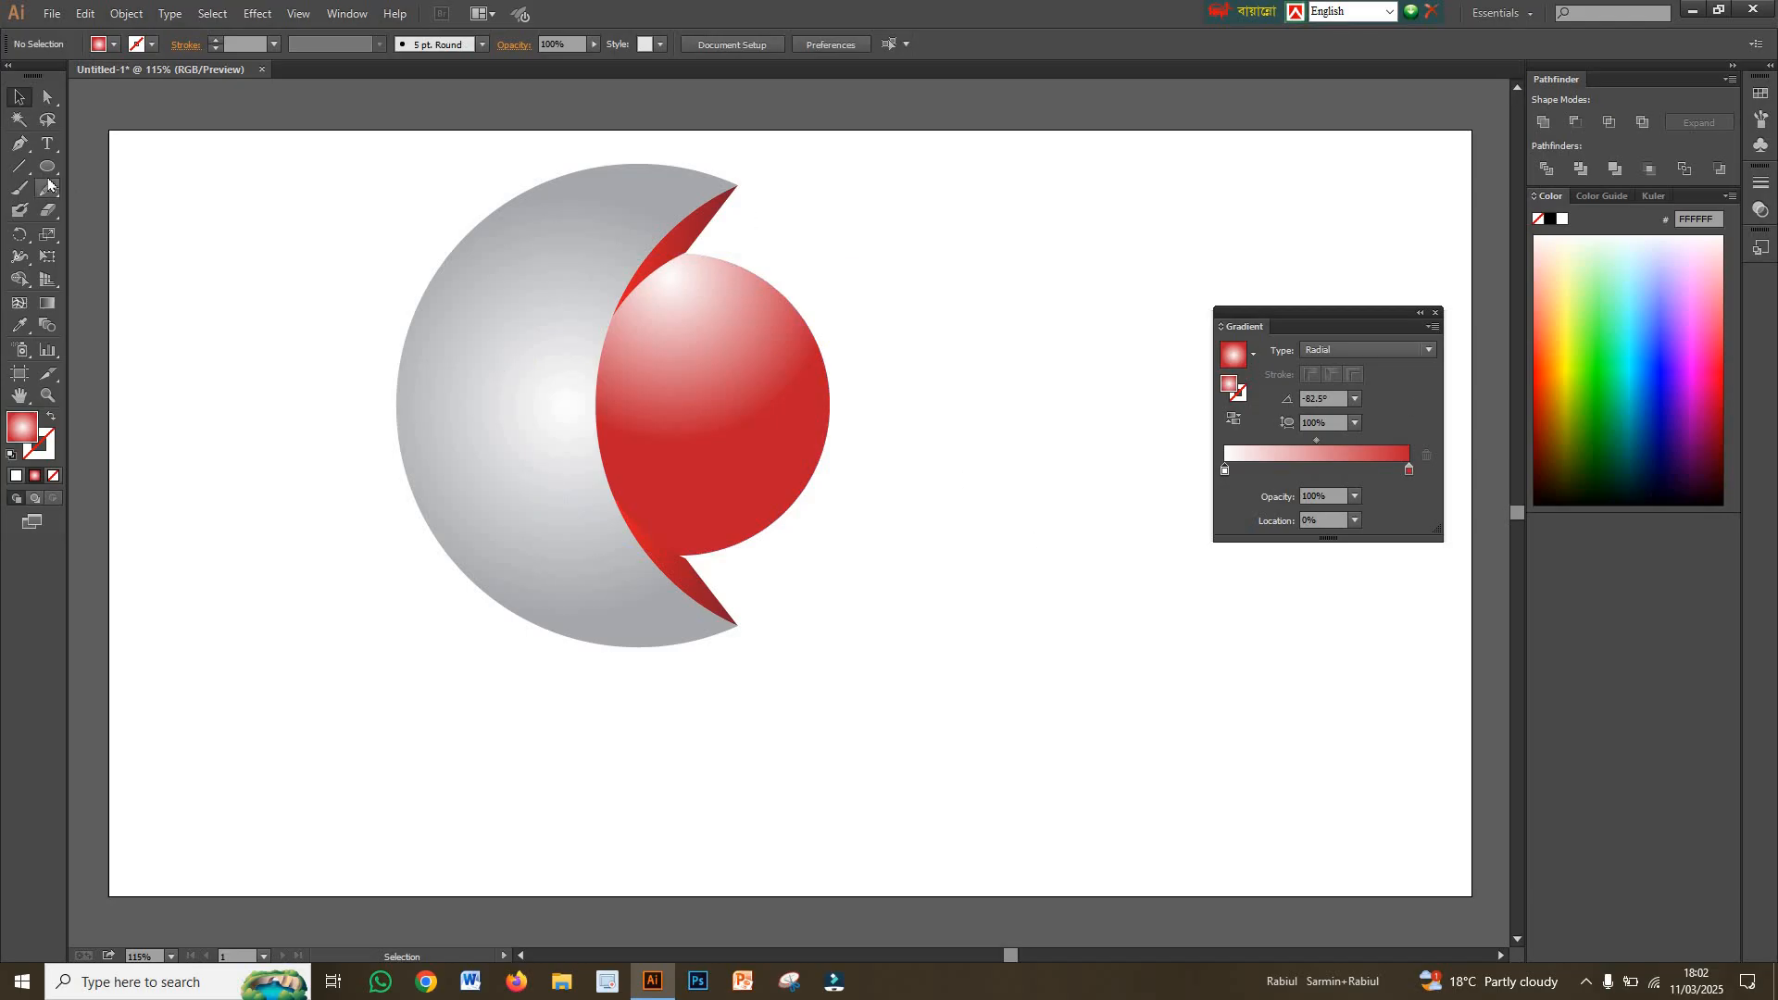
- Draw a small circle about 97 px wide near the top of the red sphere and position it within the sphere's upper area
left_click_drag(48, 167, 139, 213)
left_click_drag(684, 309, 718, 359)
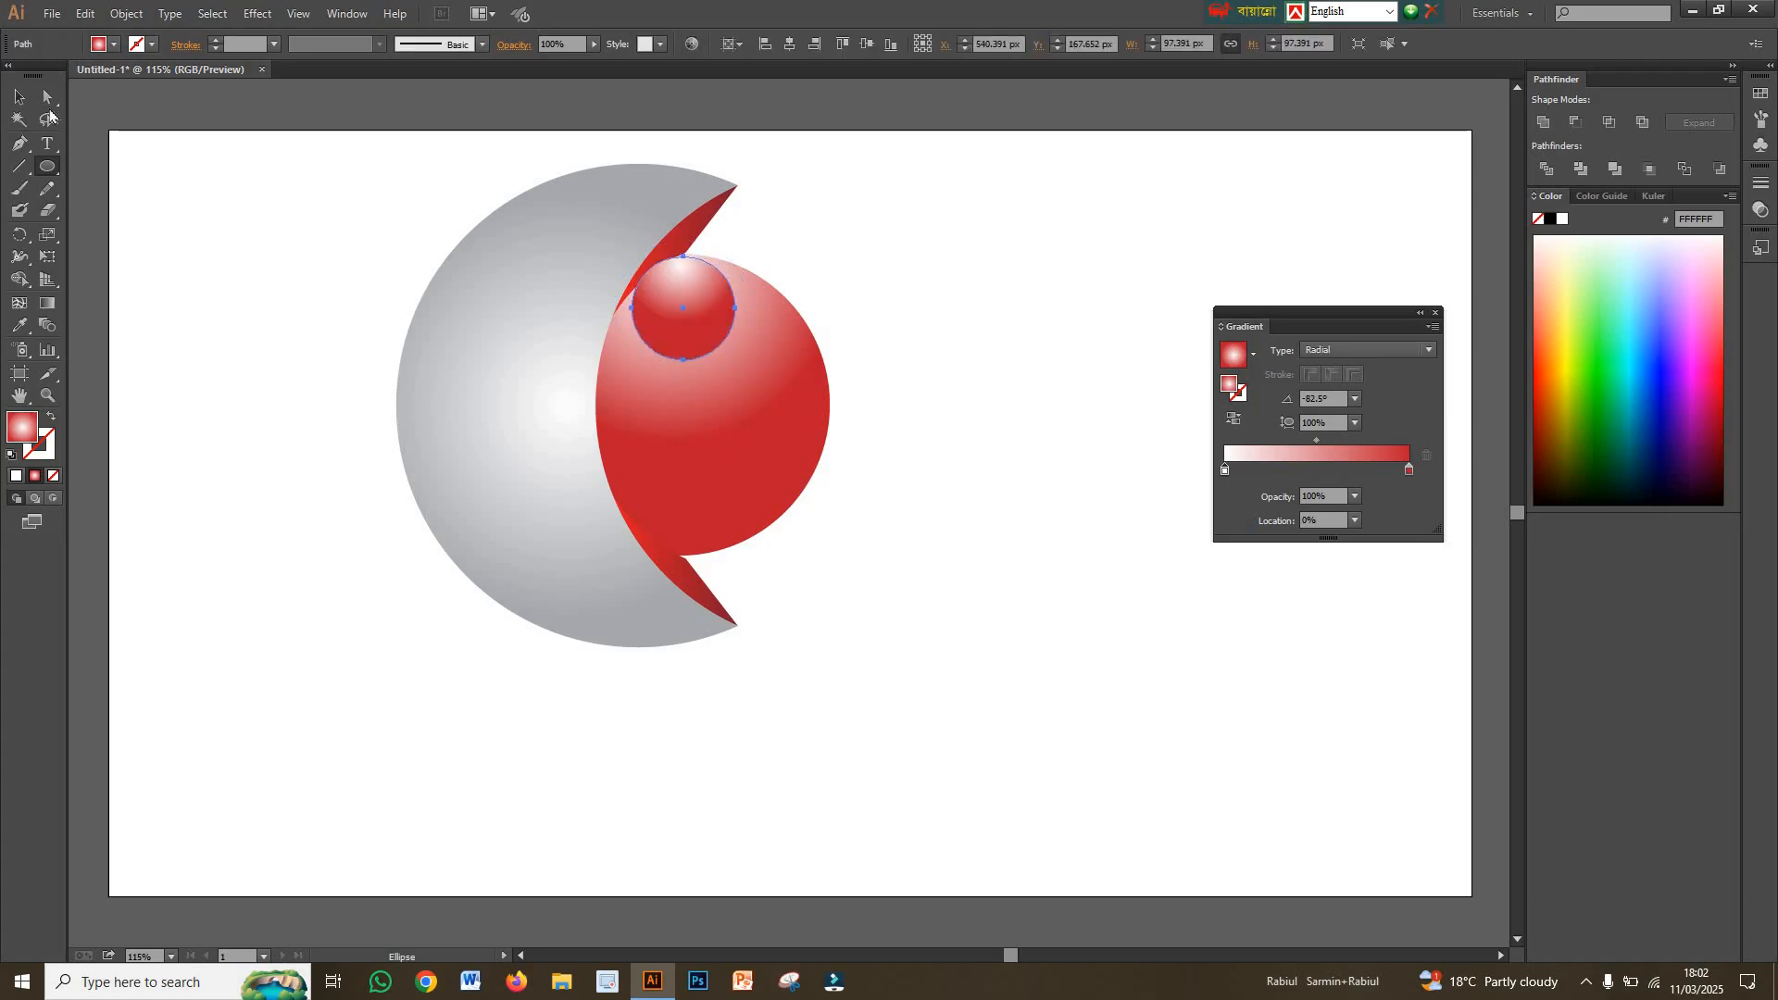
left_click(18, 96)
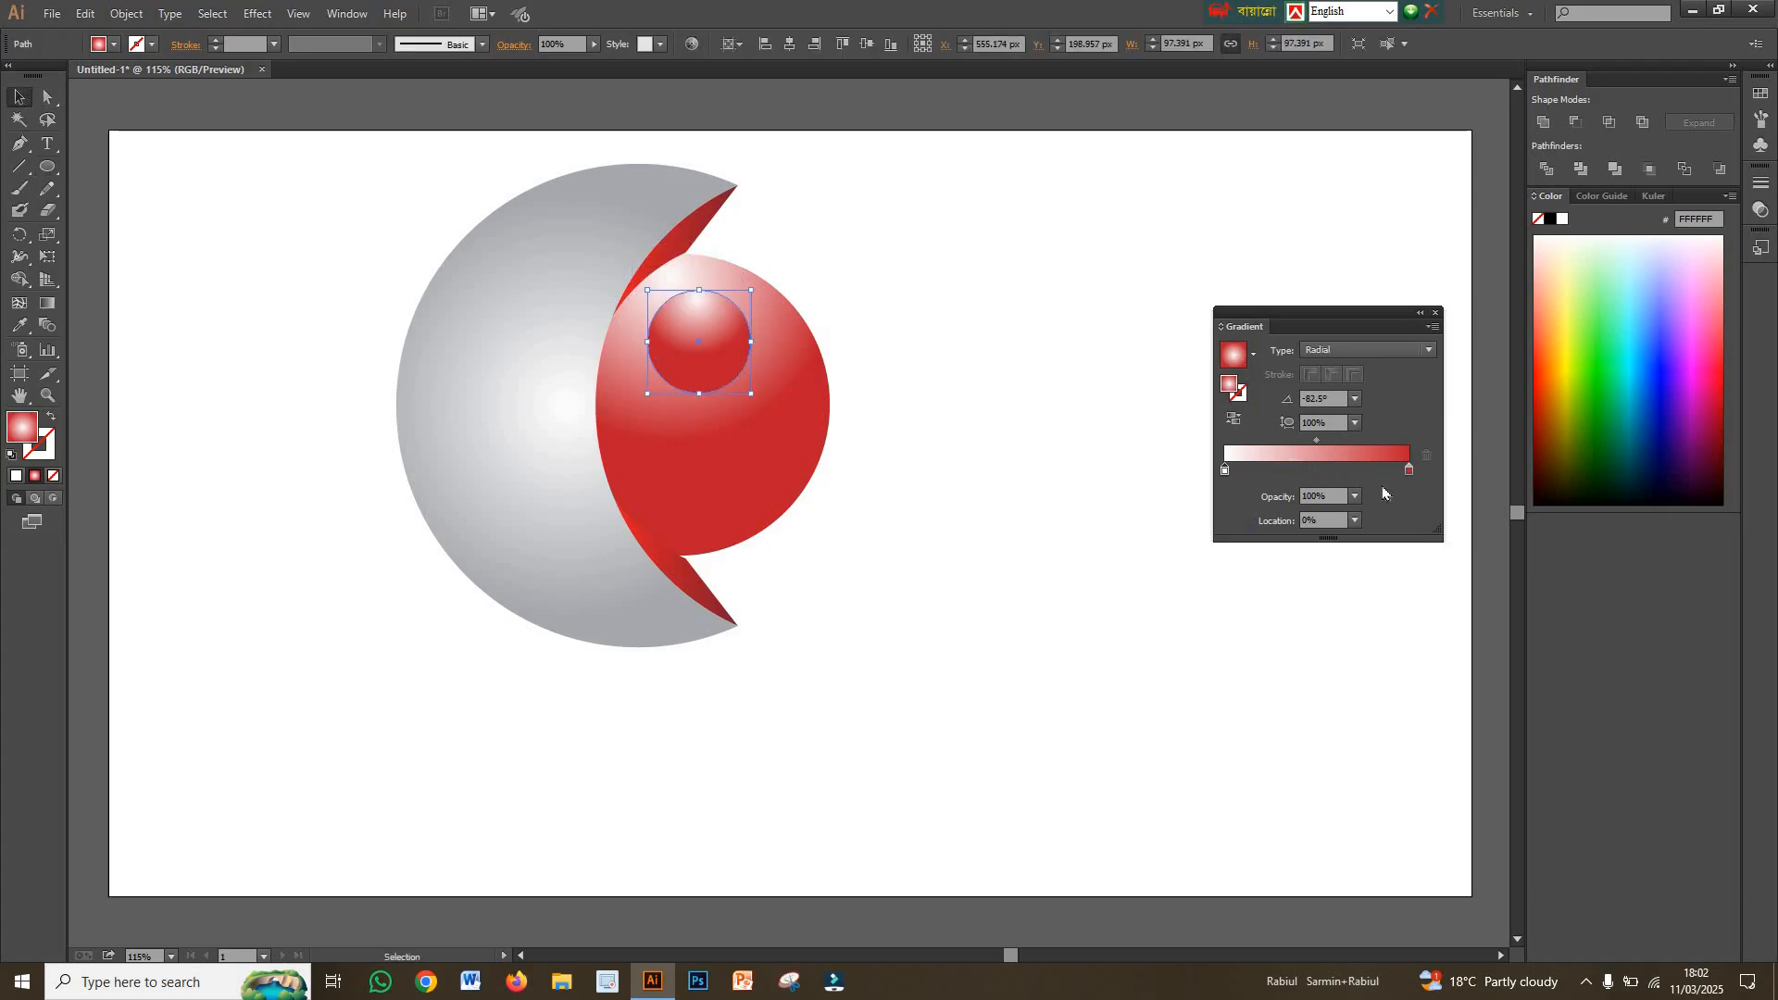
- Set the red end of the small circle's radial gradient to white at 0% opacity
double_click(1225, 472)
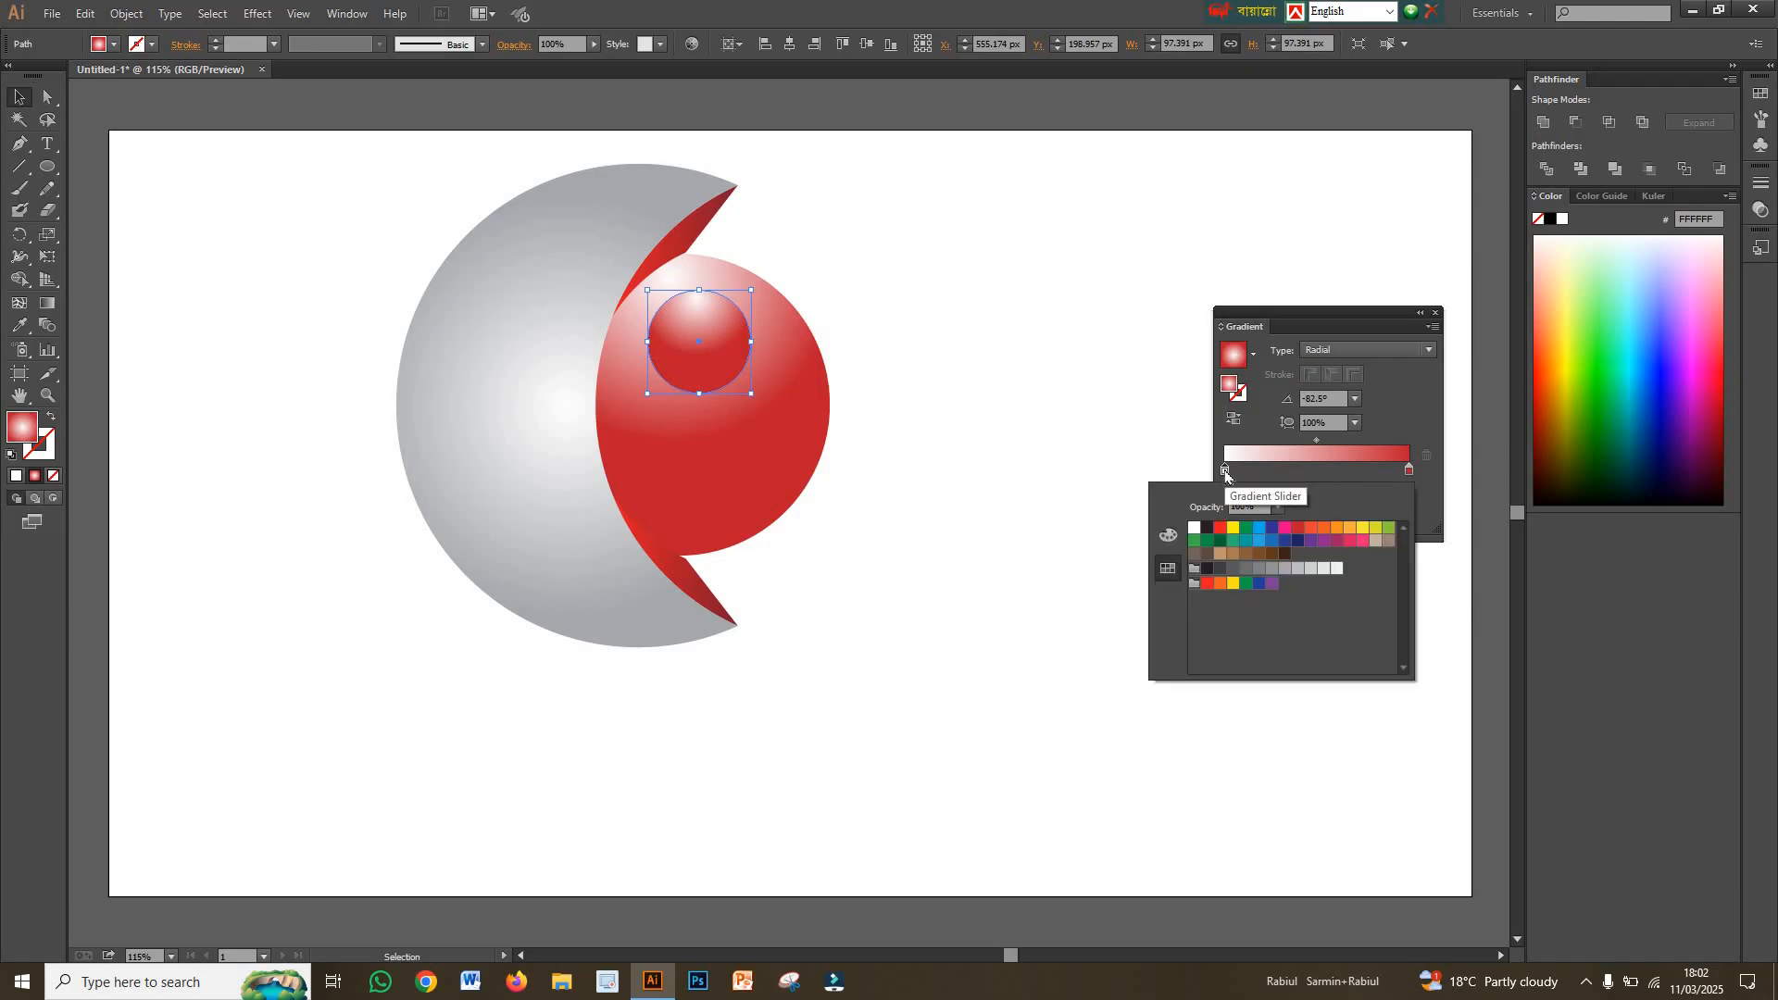
left_click(1410, 472)
double_click(1409, 471)
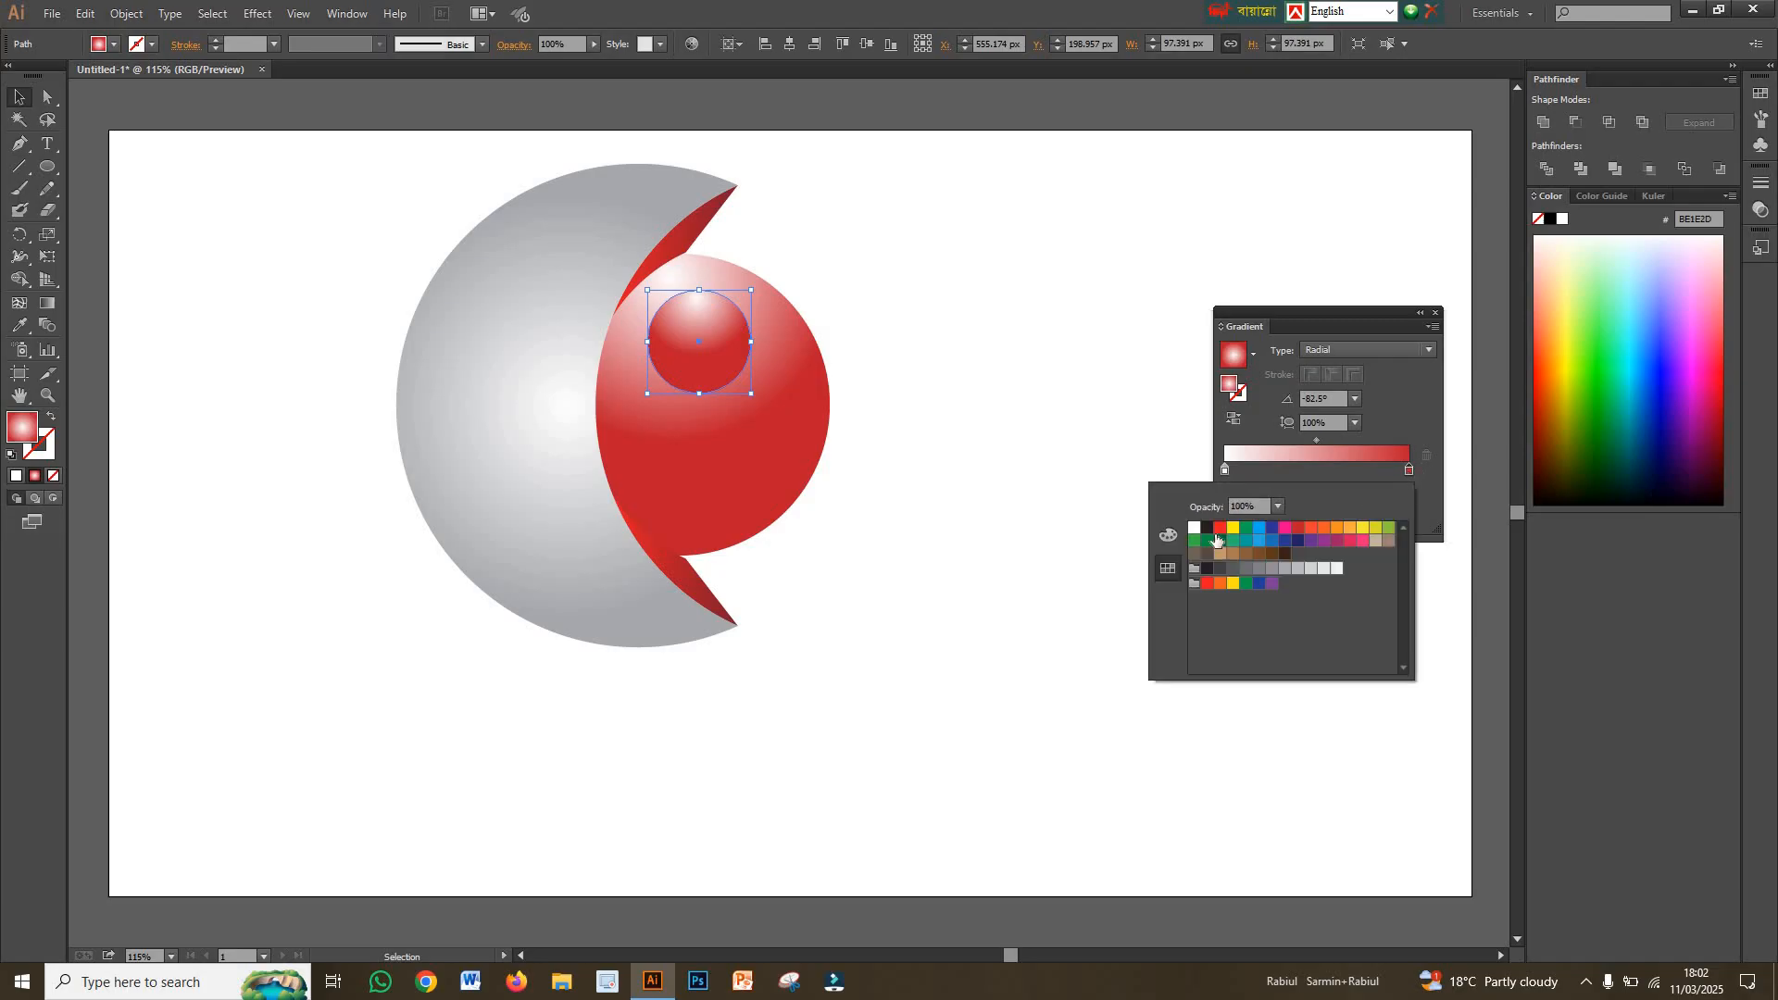
left_click(1195, 528)
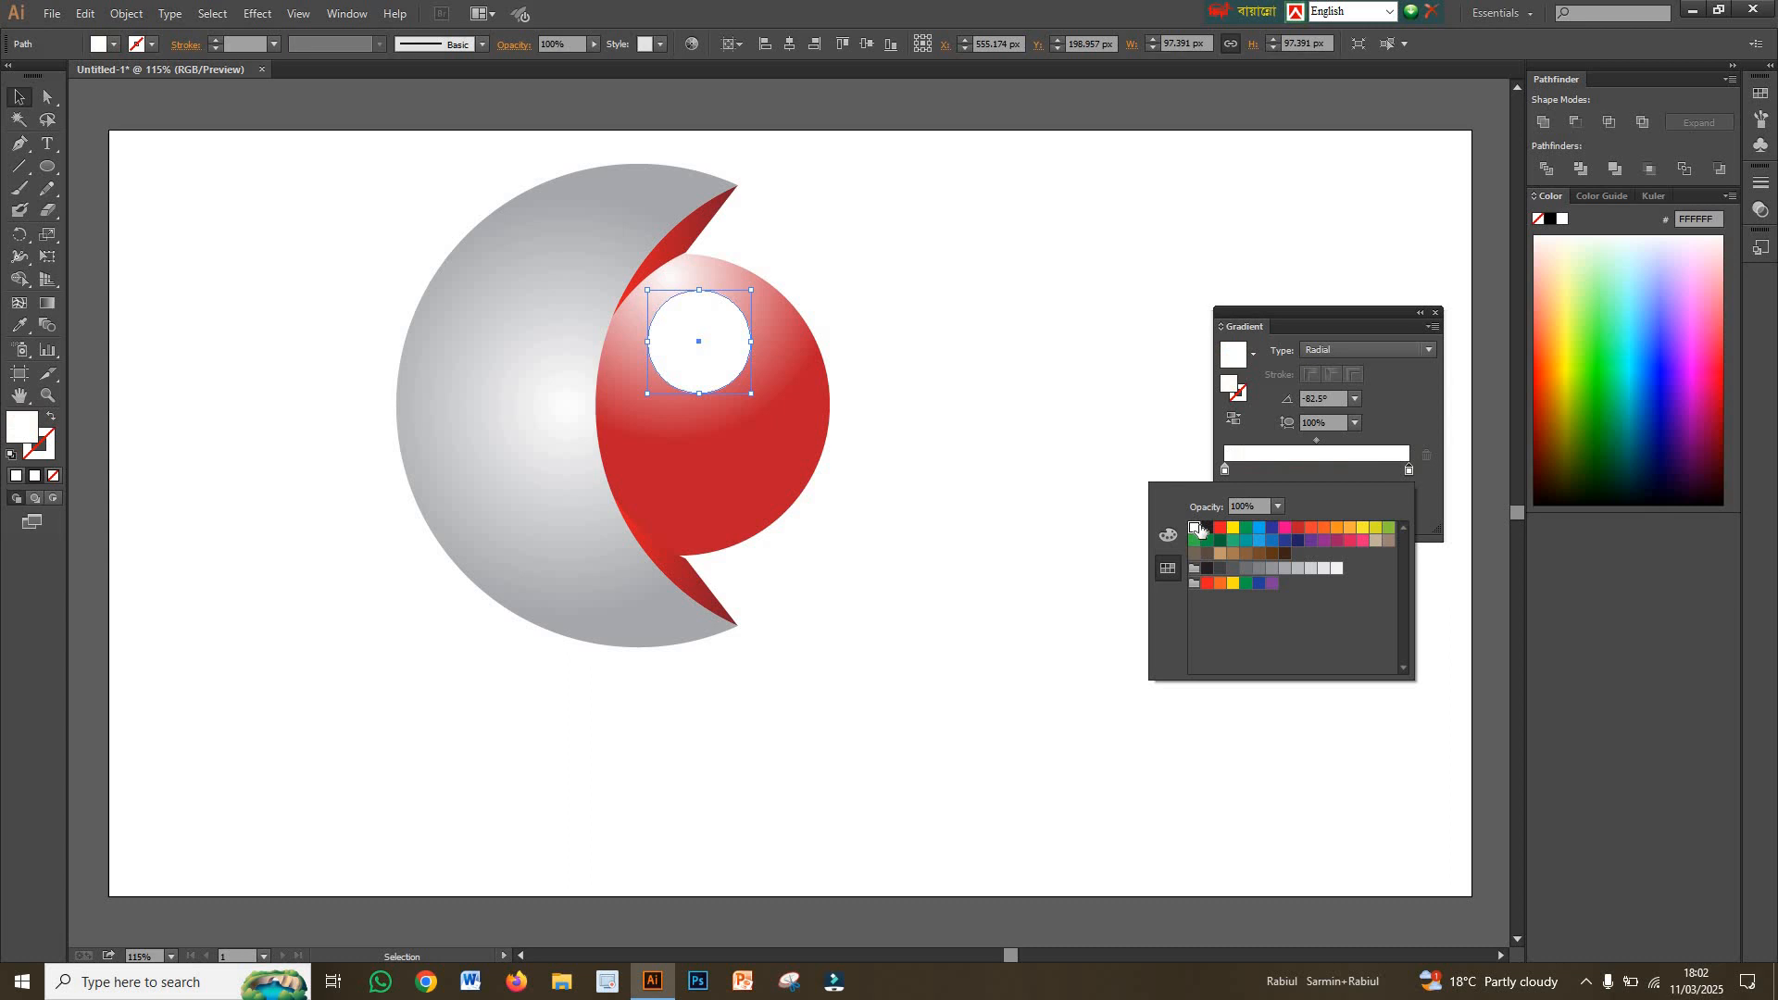
left_click(1278, 508)
left_click(1296, 526)
left_click(1106, 450)
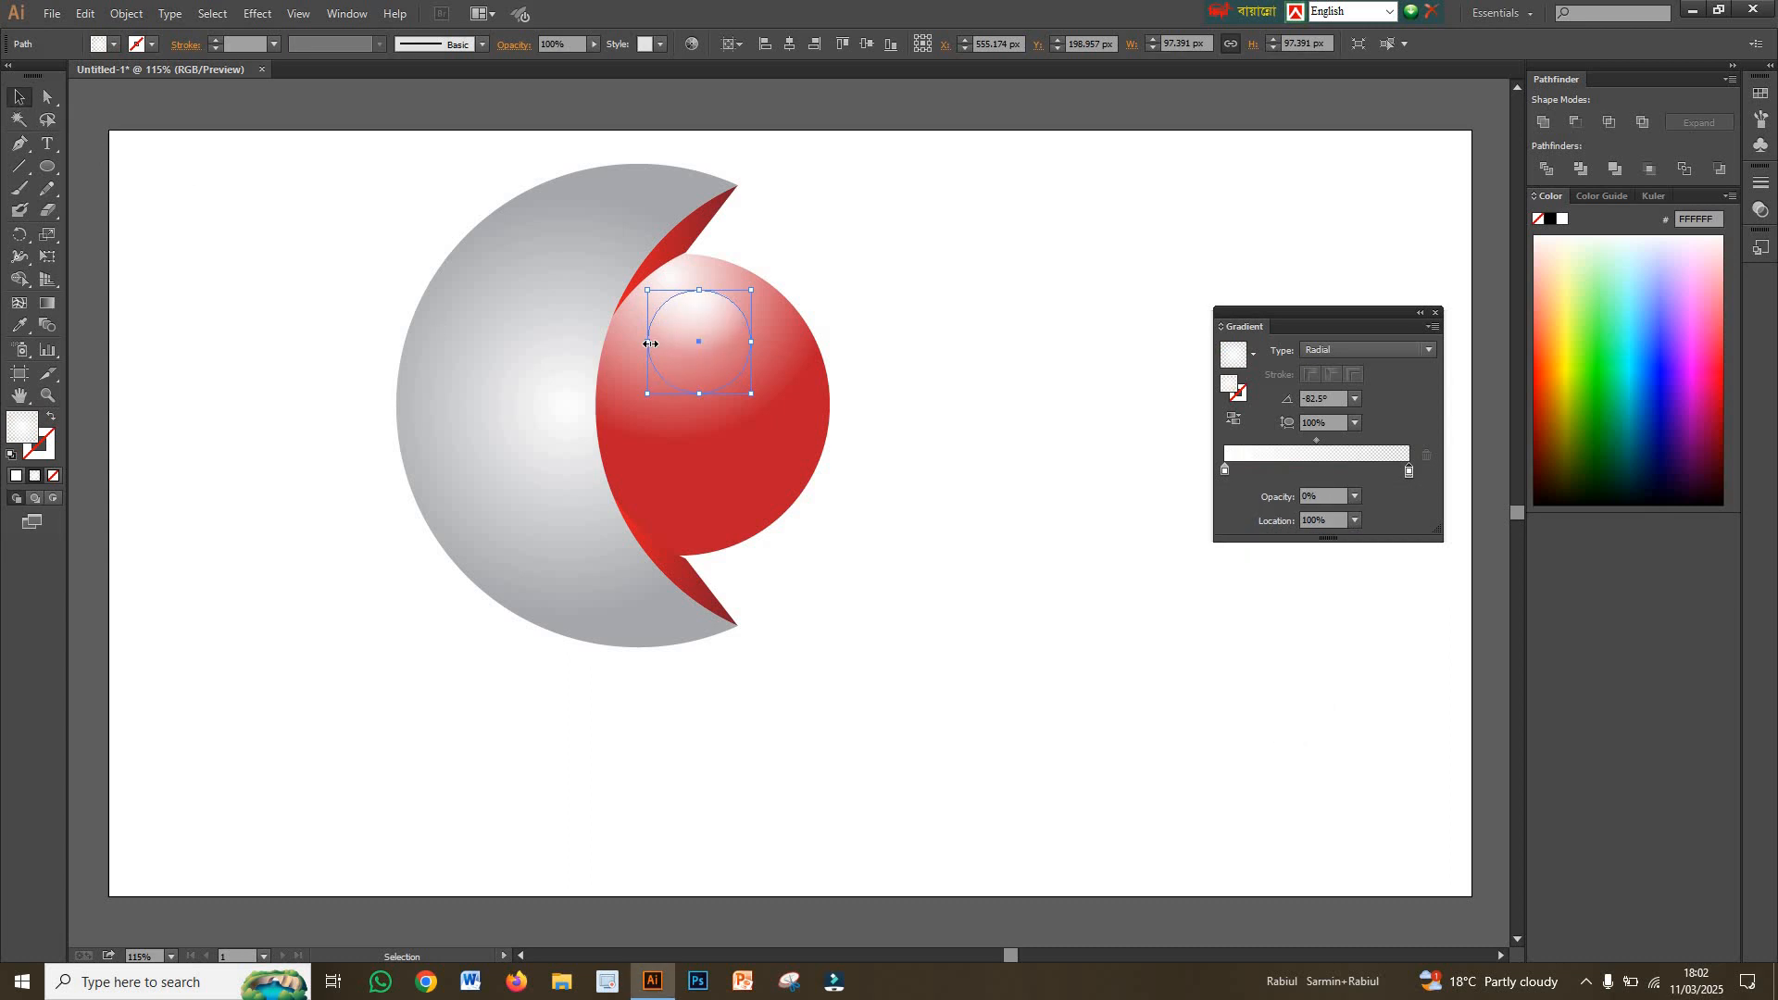
- Narrow the highlight circle to about 86 × 97 px, tilt it slightly, and adjust the sphere's radial gradient with the Gradient tool
left_click_drag(650, 344, 663, 344)
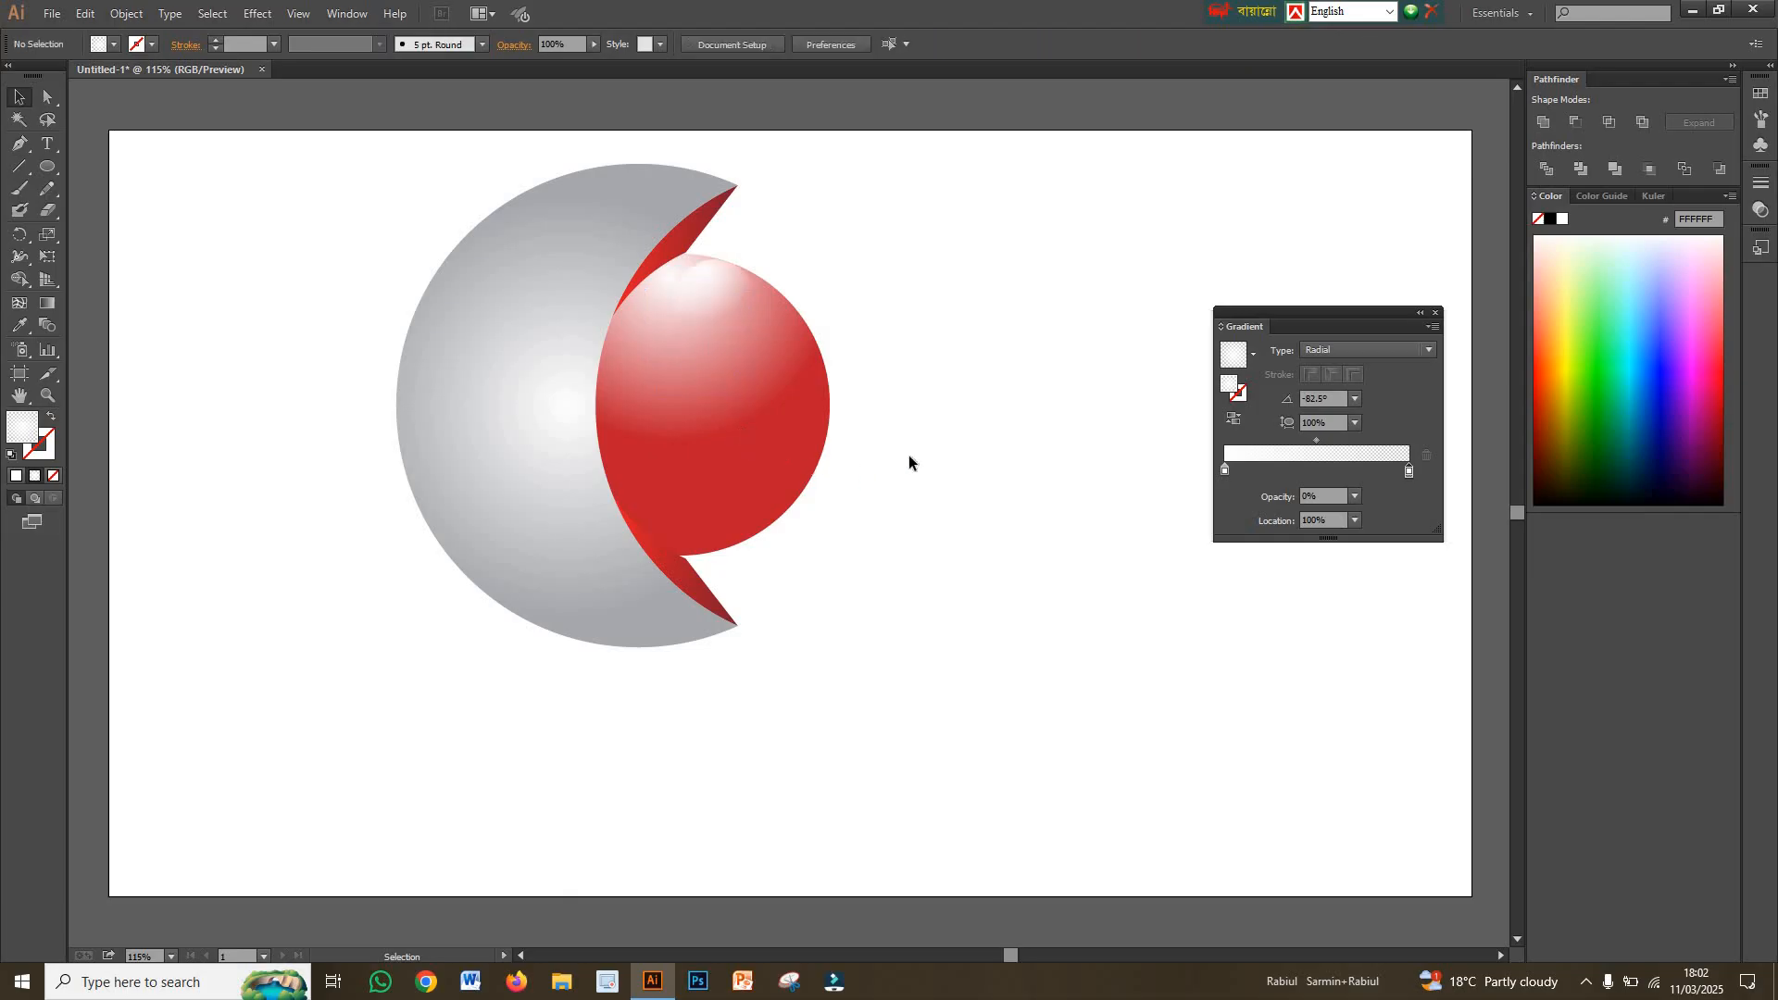
left_click(702, 434)
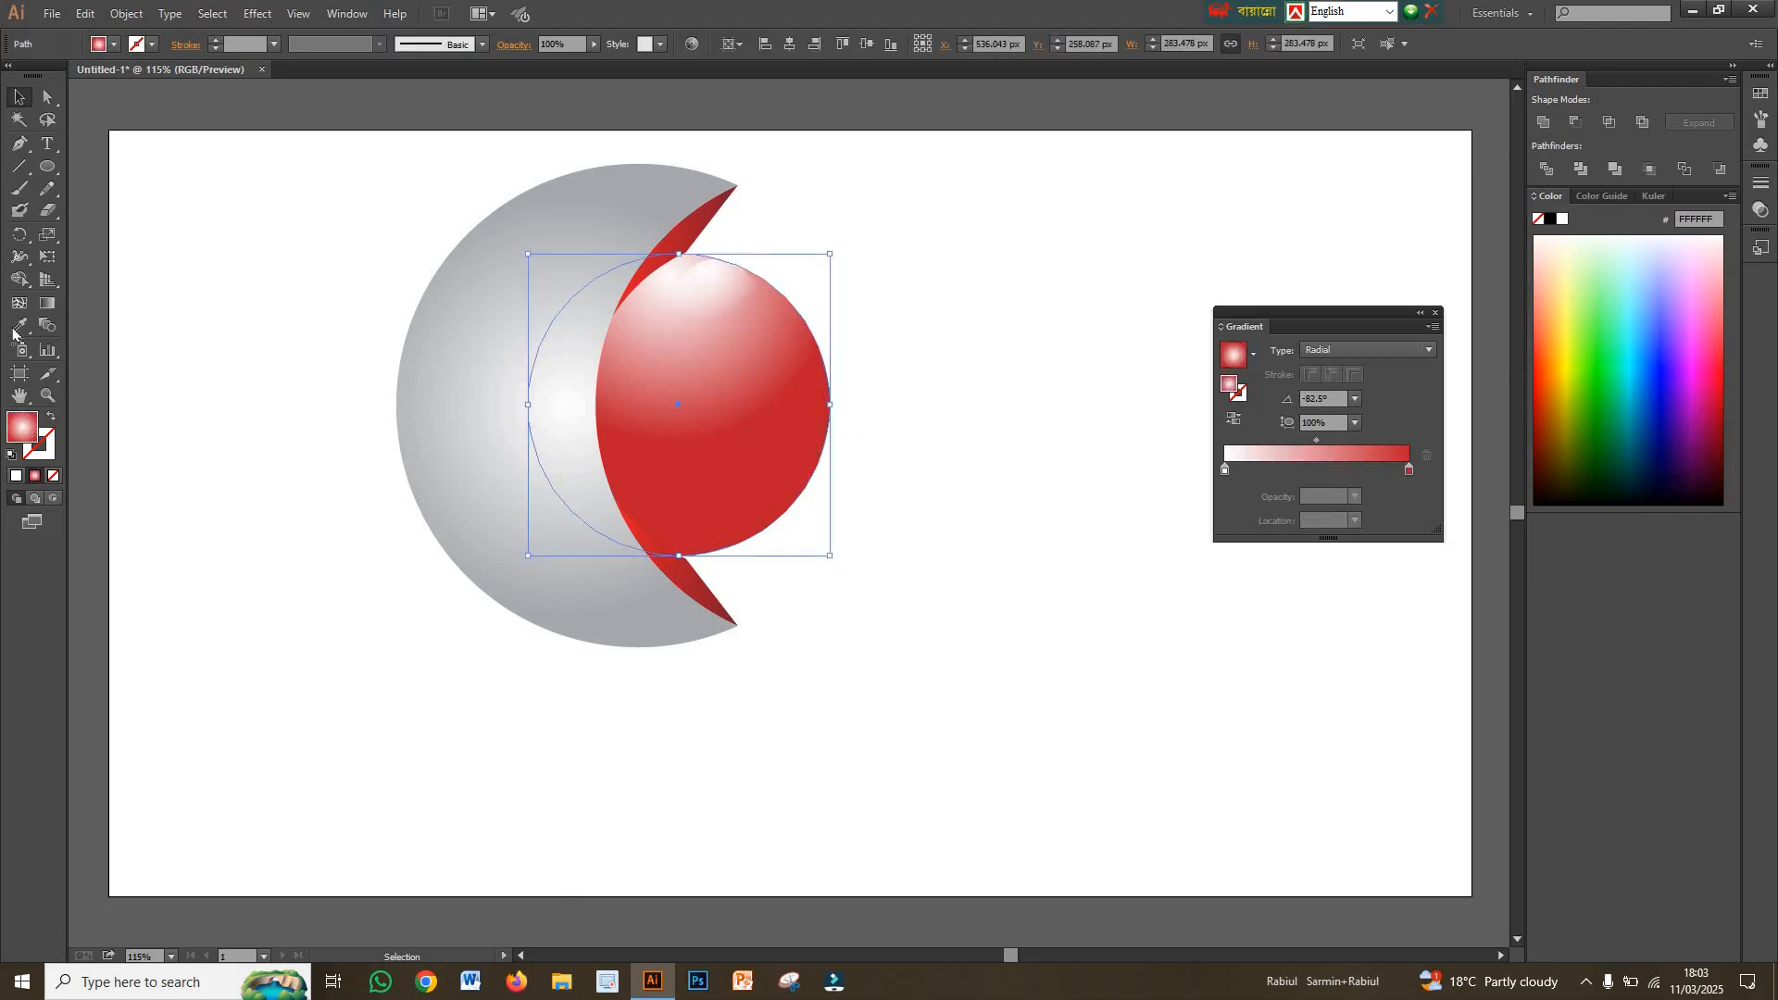
left_click(47, 303)
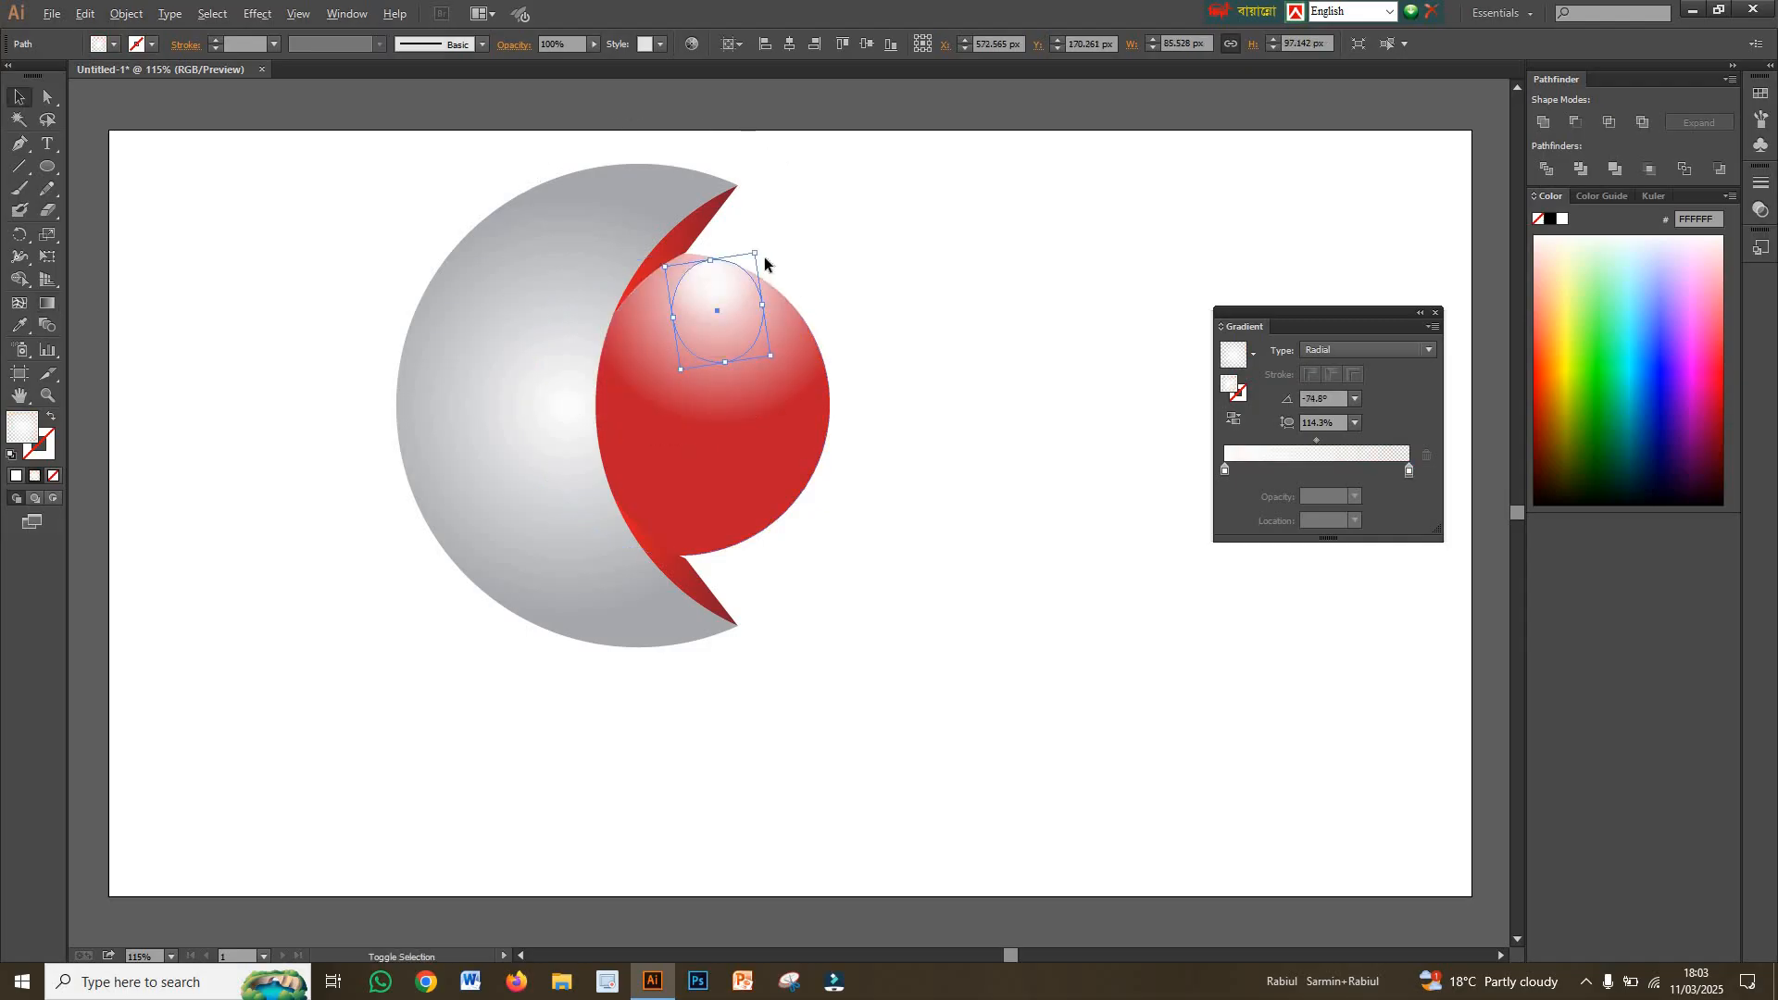
- Scale the highlight up proportionally to about 119 × 135 px, move it down to fit within the sphere's upper edge, and deselect
mouse_move(758, 254)
left_mouse_down()
mouse_move(824, 220)
mouse_move(748, 243)
left_mouse_up()
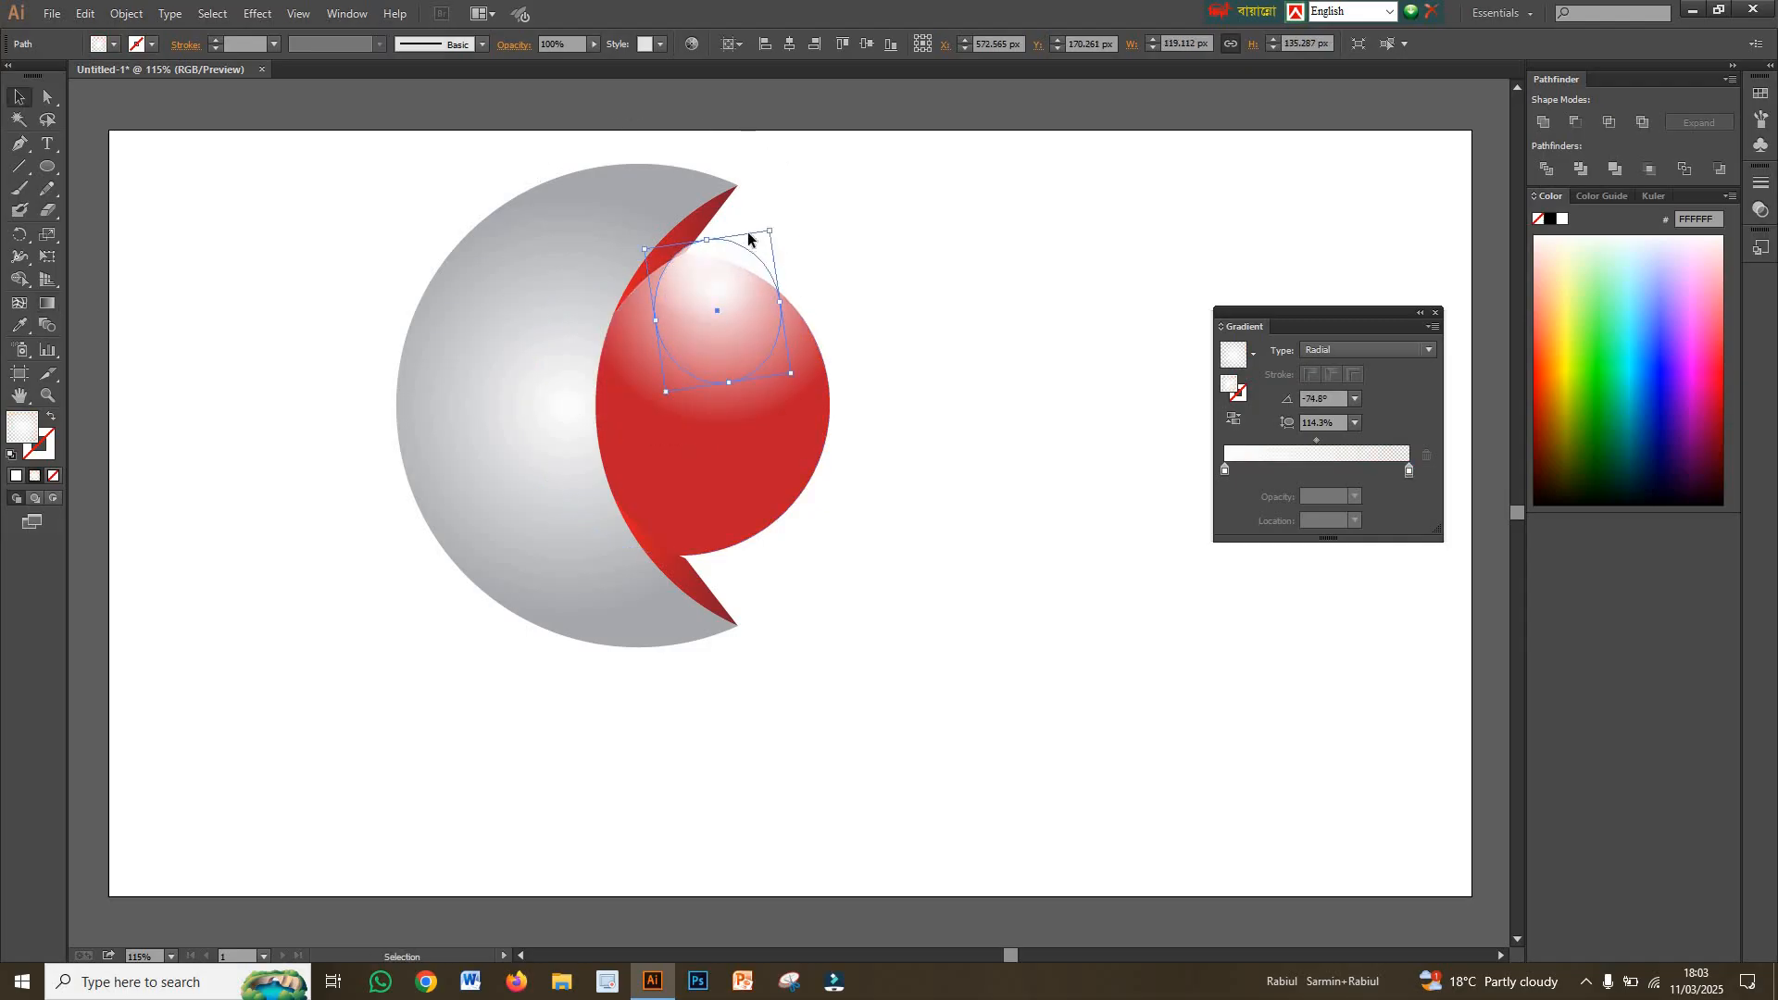
left_click_drag(758, 263, 758, 282)
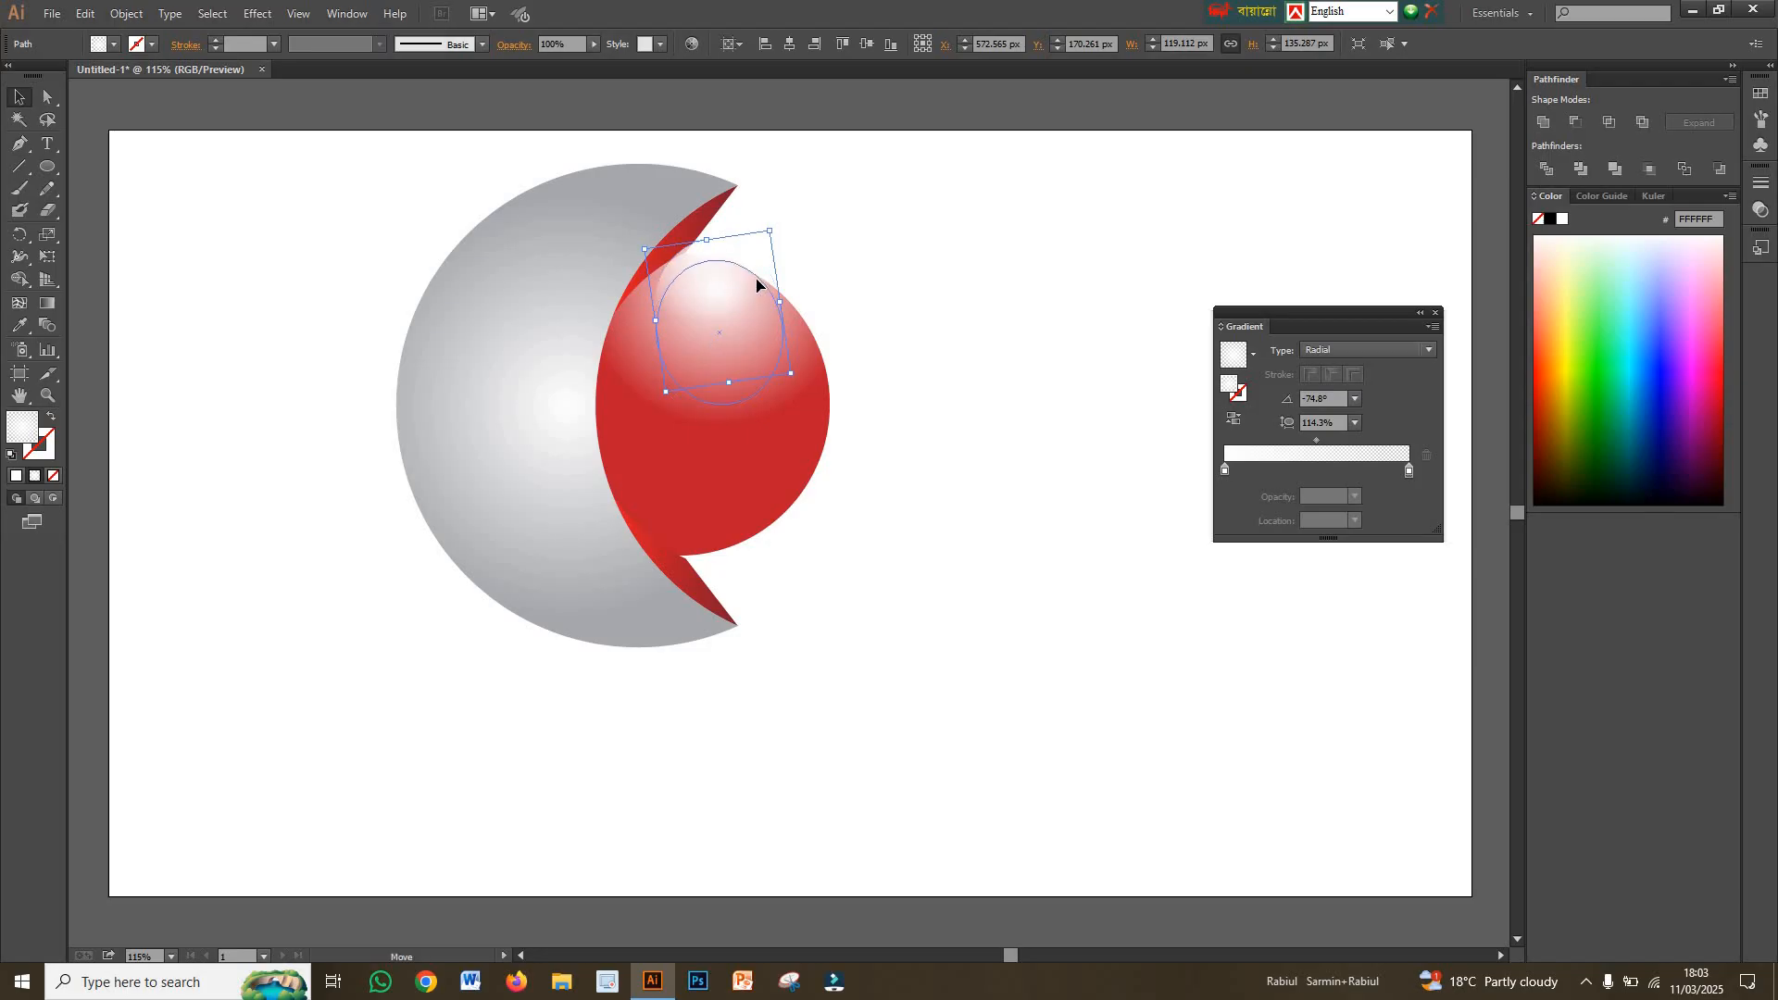
left_click(941, 309)
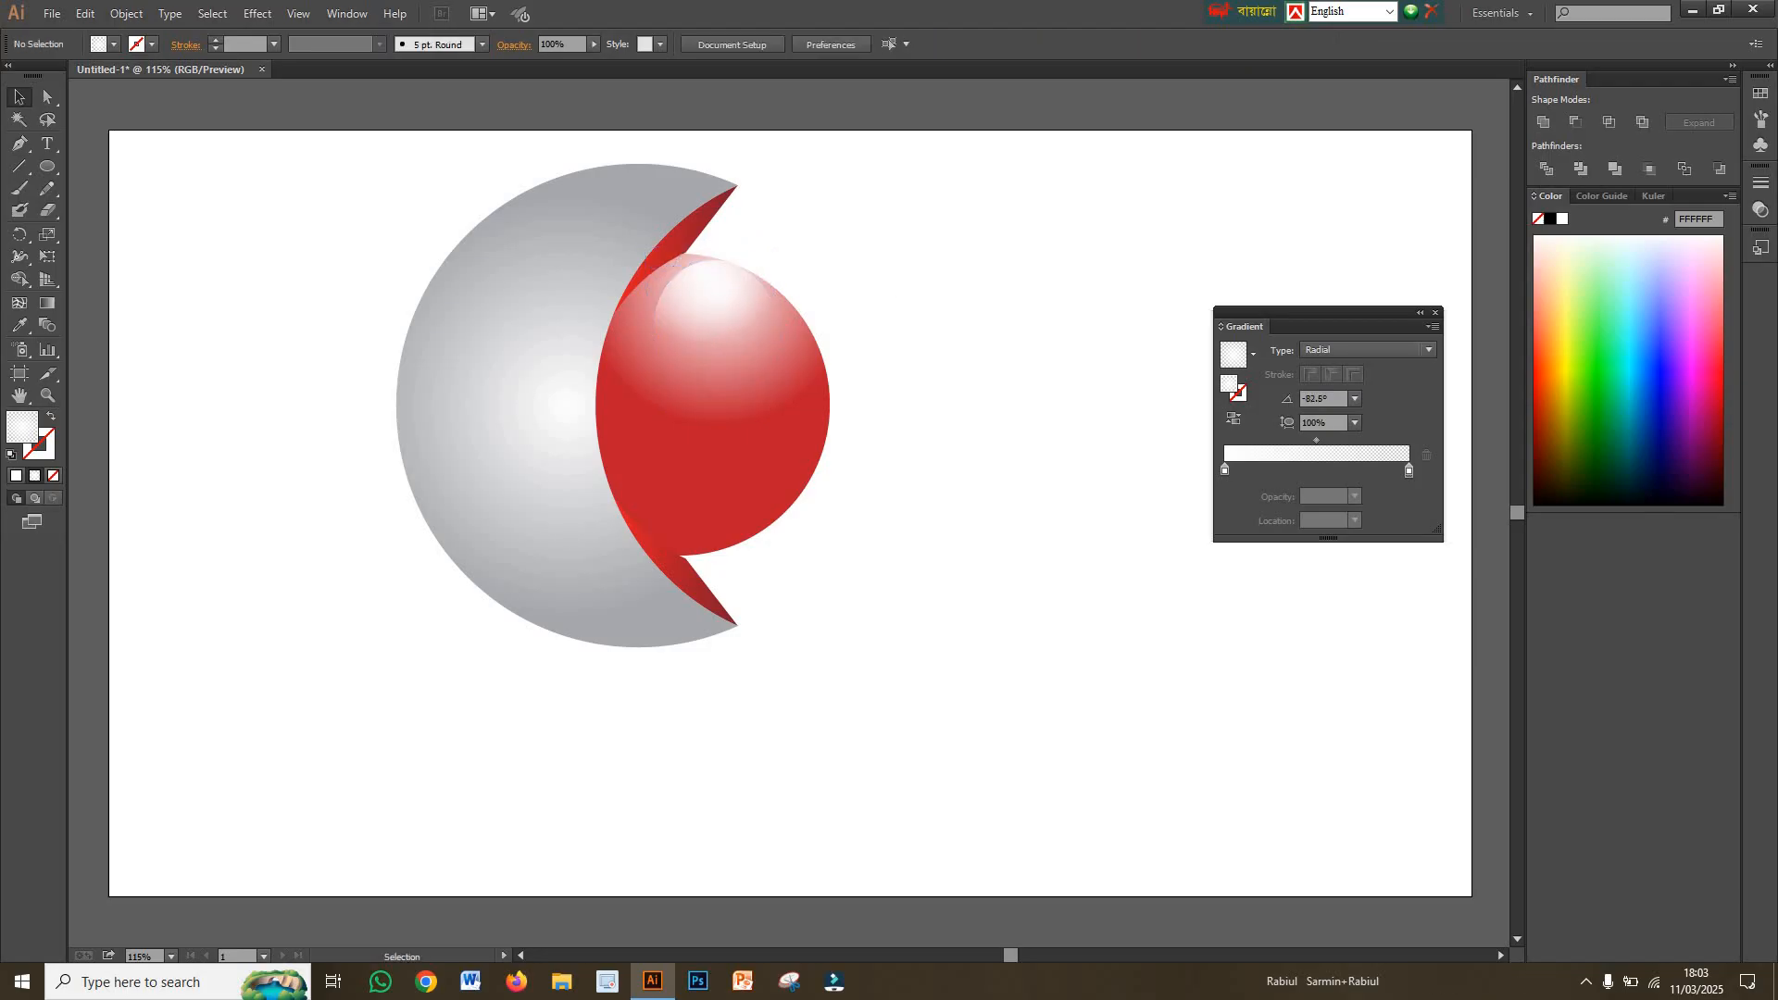
- Duplicate the crescent's lower red inner face twice onto the empty area beside the sphere, slightly offset horizontally, and select both copies
left_click(722, 615)
left_click(724, 611)
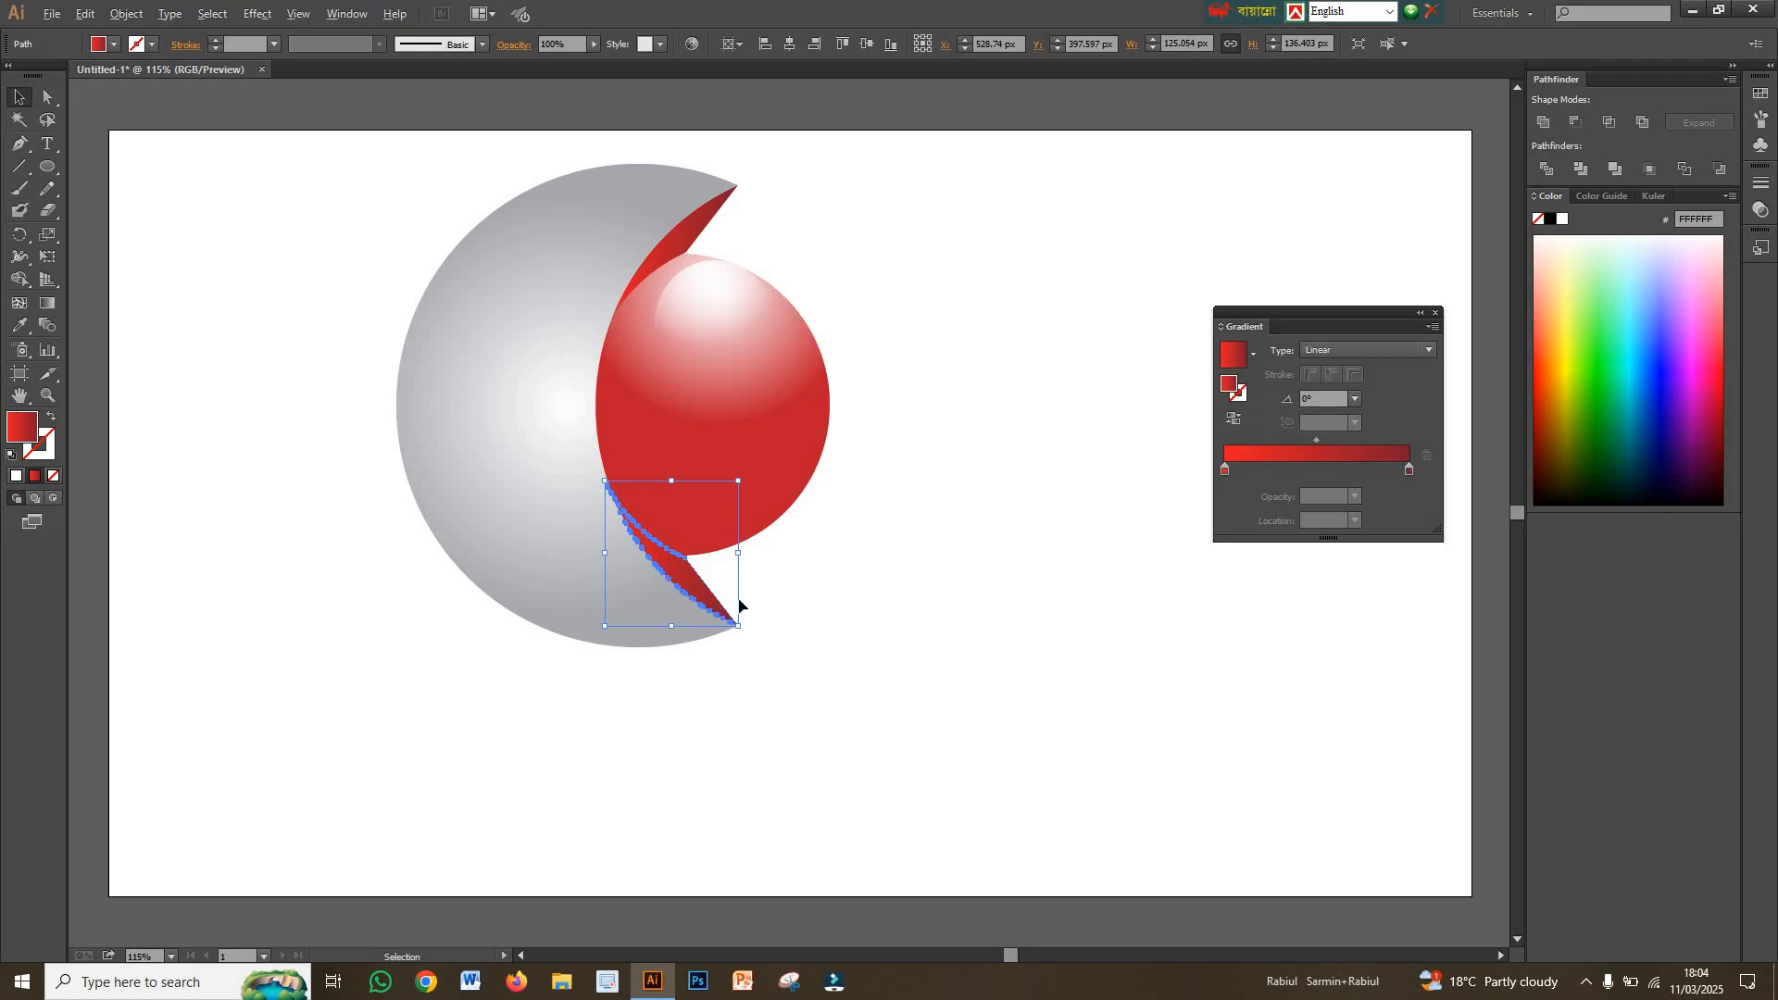
left_click_drag(724, 607, 1036, 626)
key("shift")
left_click(1108, 658)
left_click_drag(1025, 530, 913, 637)
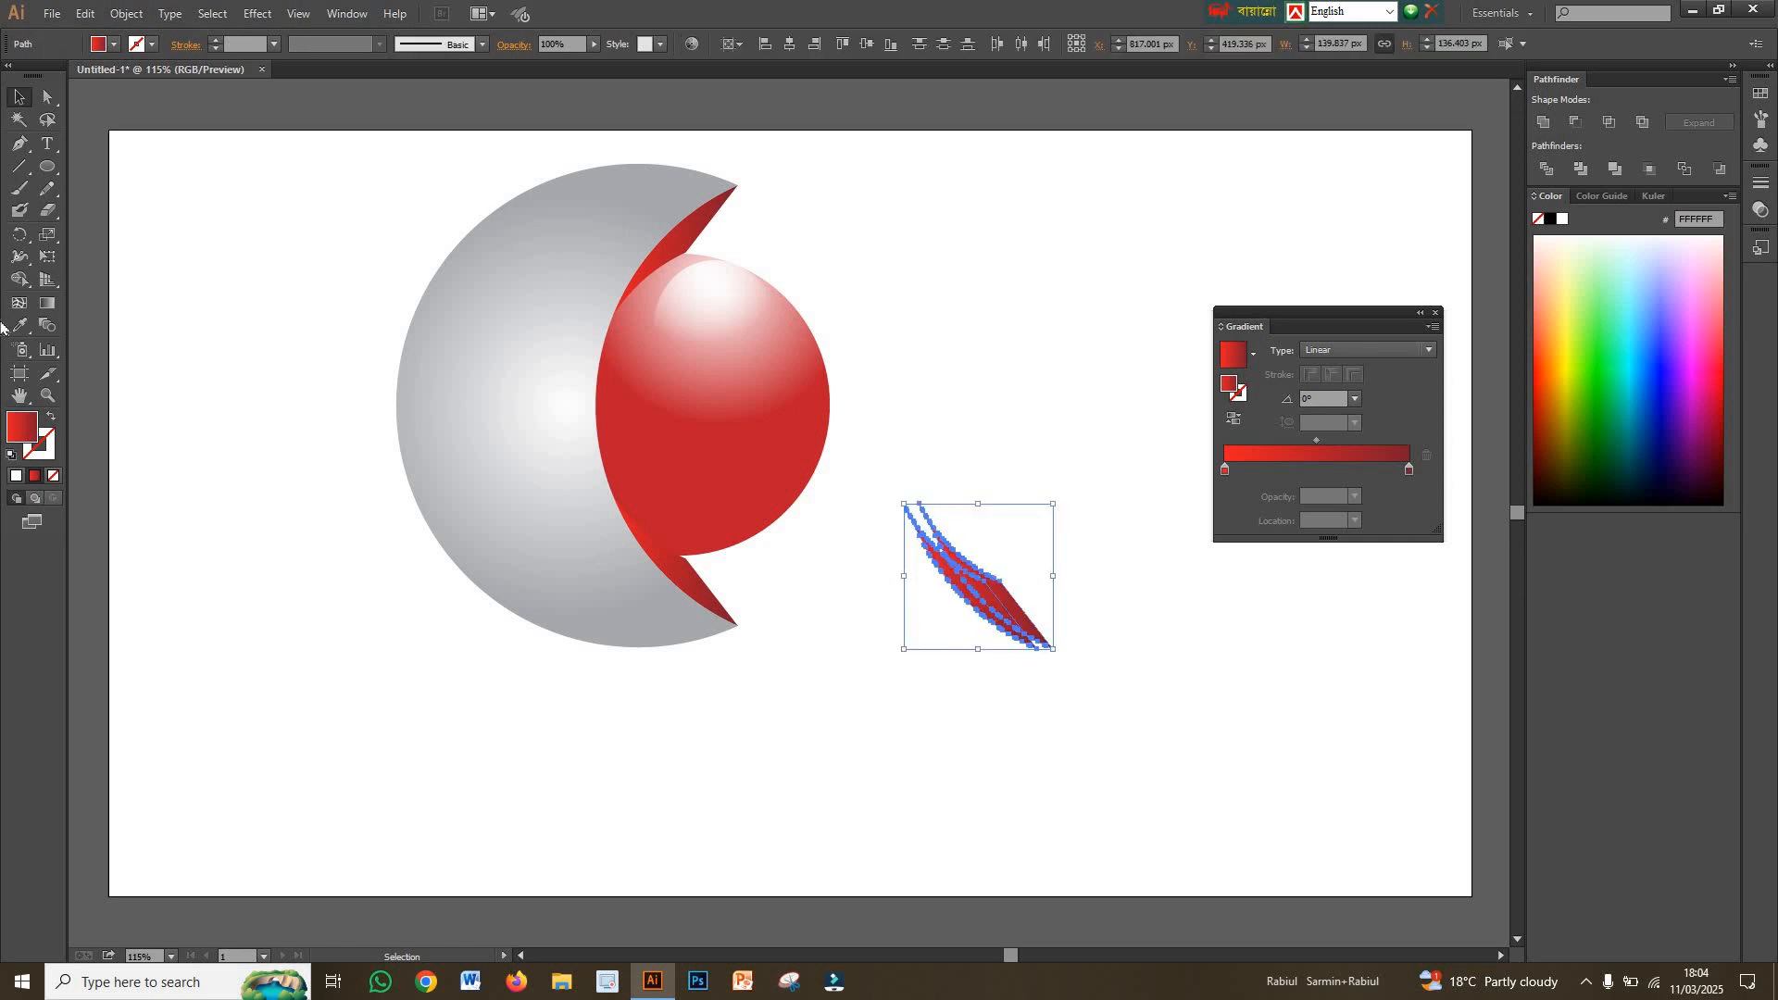
- Cut away the overlapping and outer regions of the two copies with Shape Builder, keeping only a thin curved sliver
left_click_drag(31, 283, 56, 279)
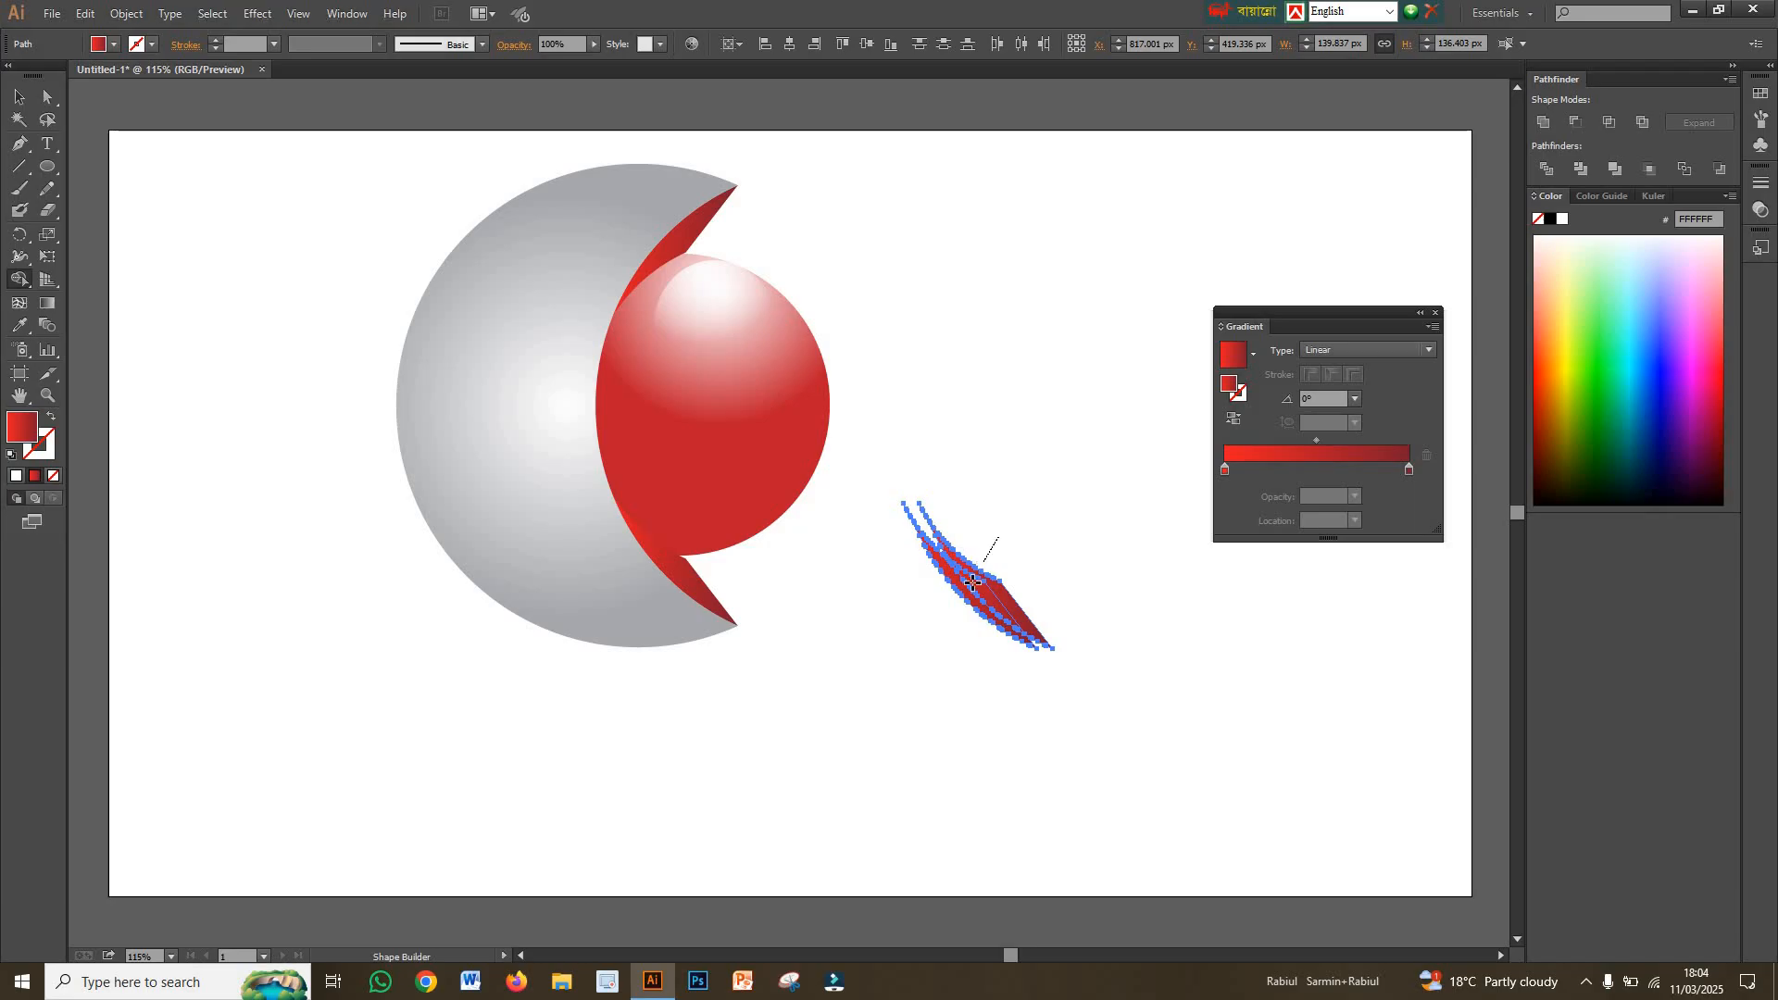
left_click(978, 581, "alt")
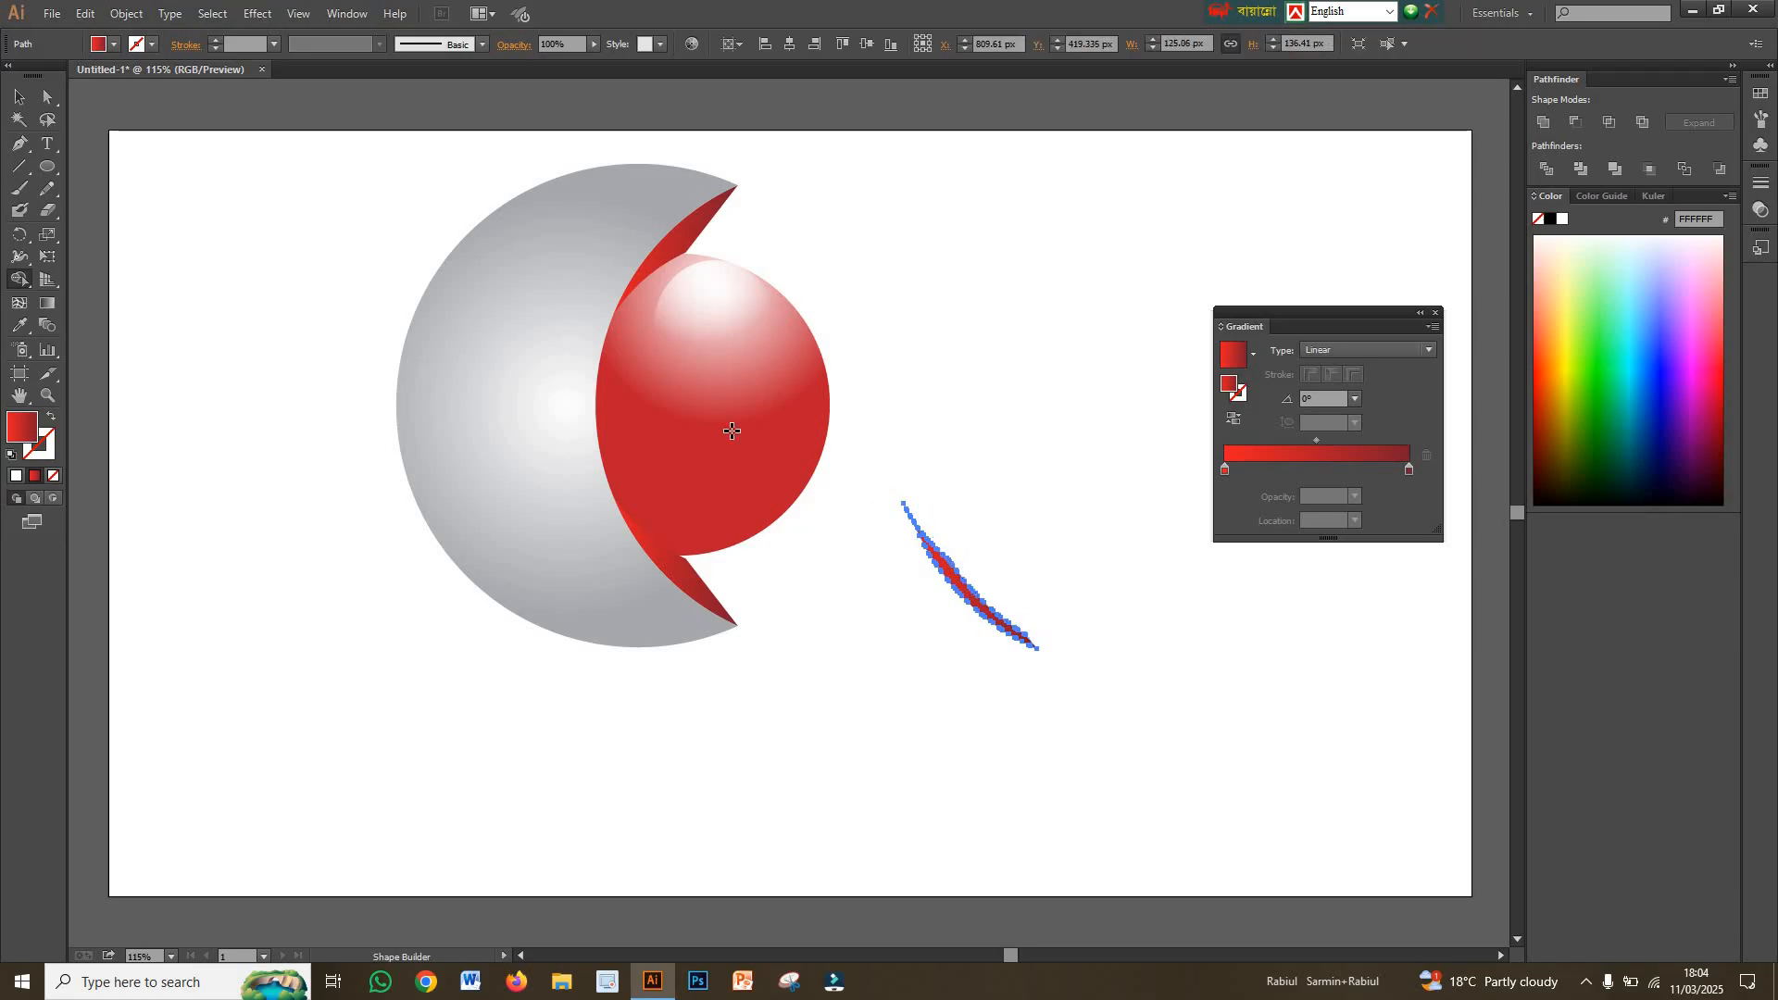
key("v")
left_click(954, 381)
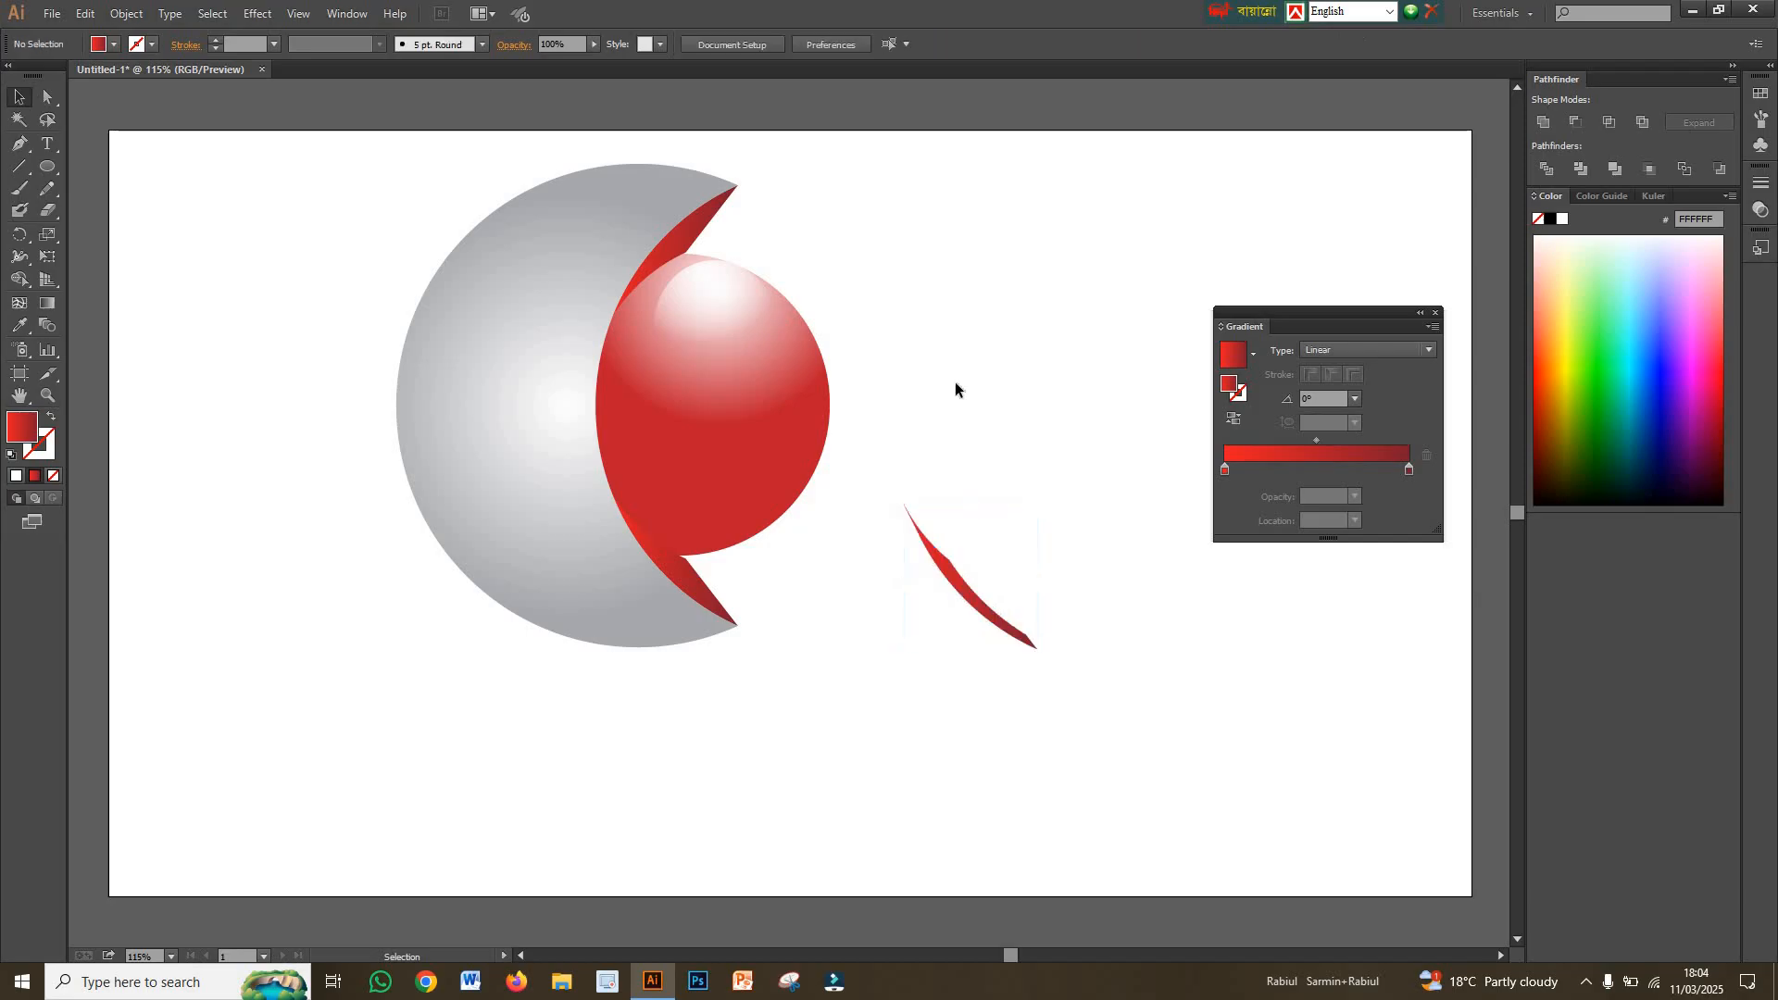
- Fill the sliver with the crescent front's gray radial gradient using the Eyedropper, and reverse the gradient
left_click_drag(1020, 479, 923, 647)
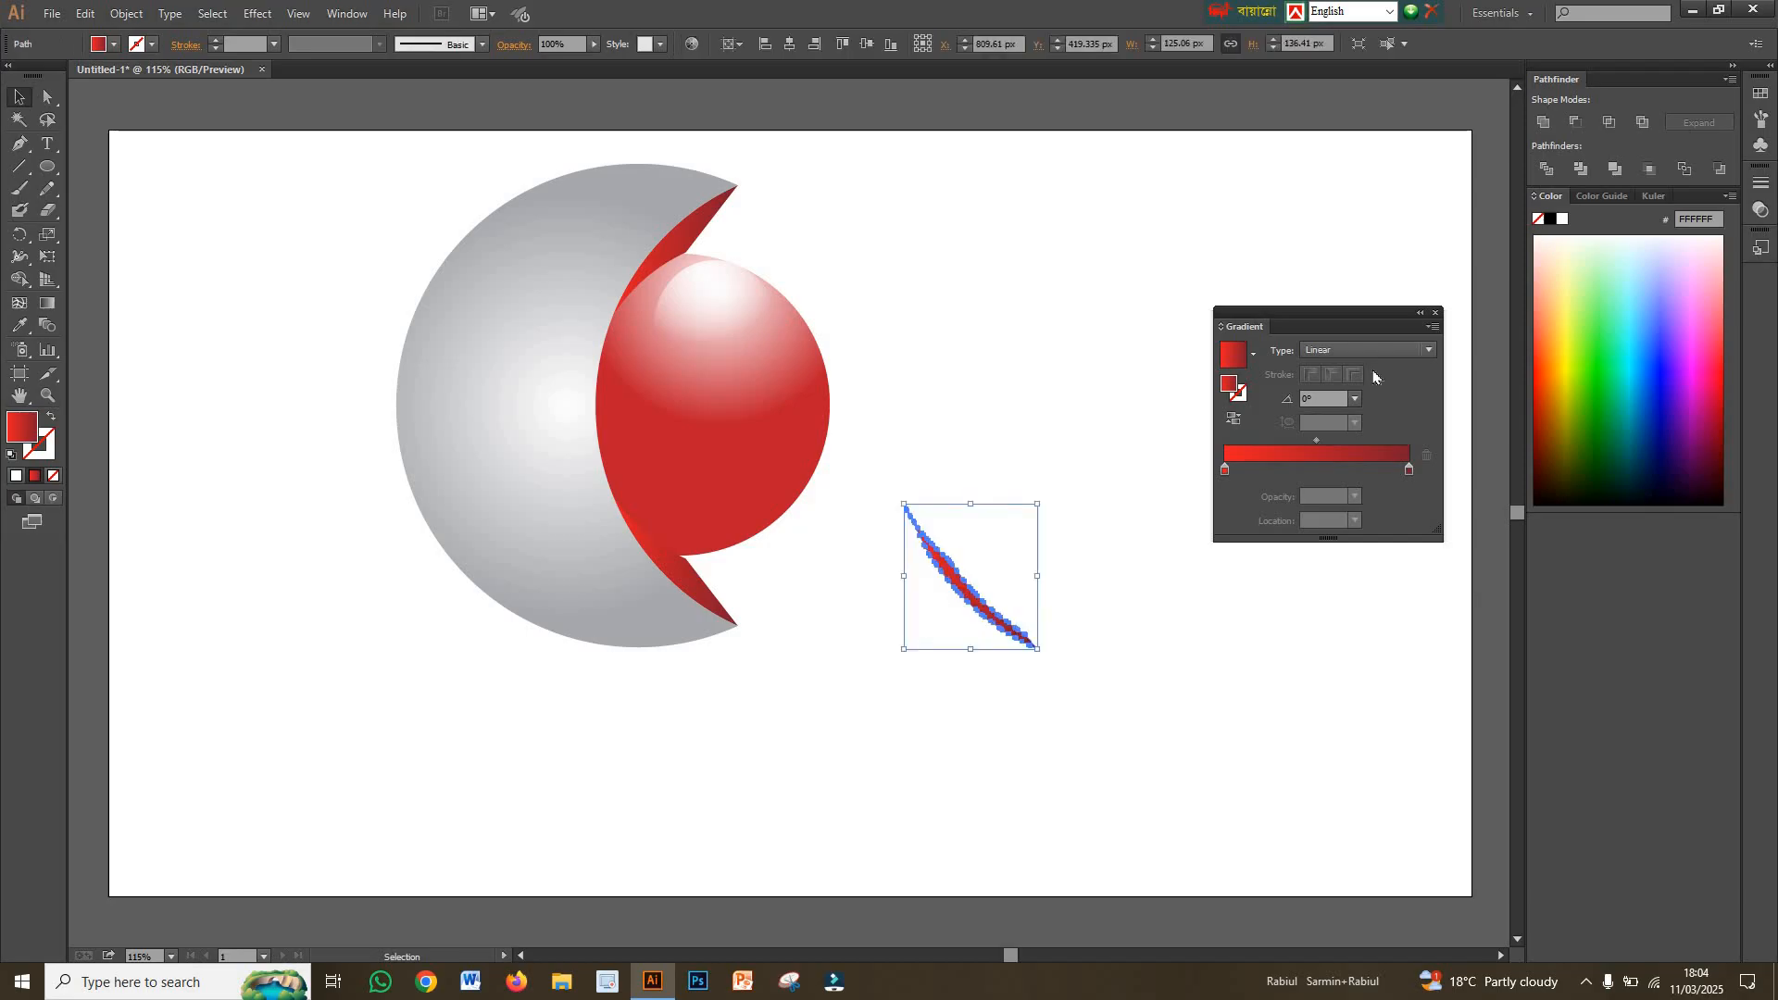
left_click(1253, 355)
left_click(1149, 387)
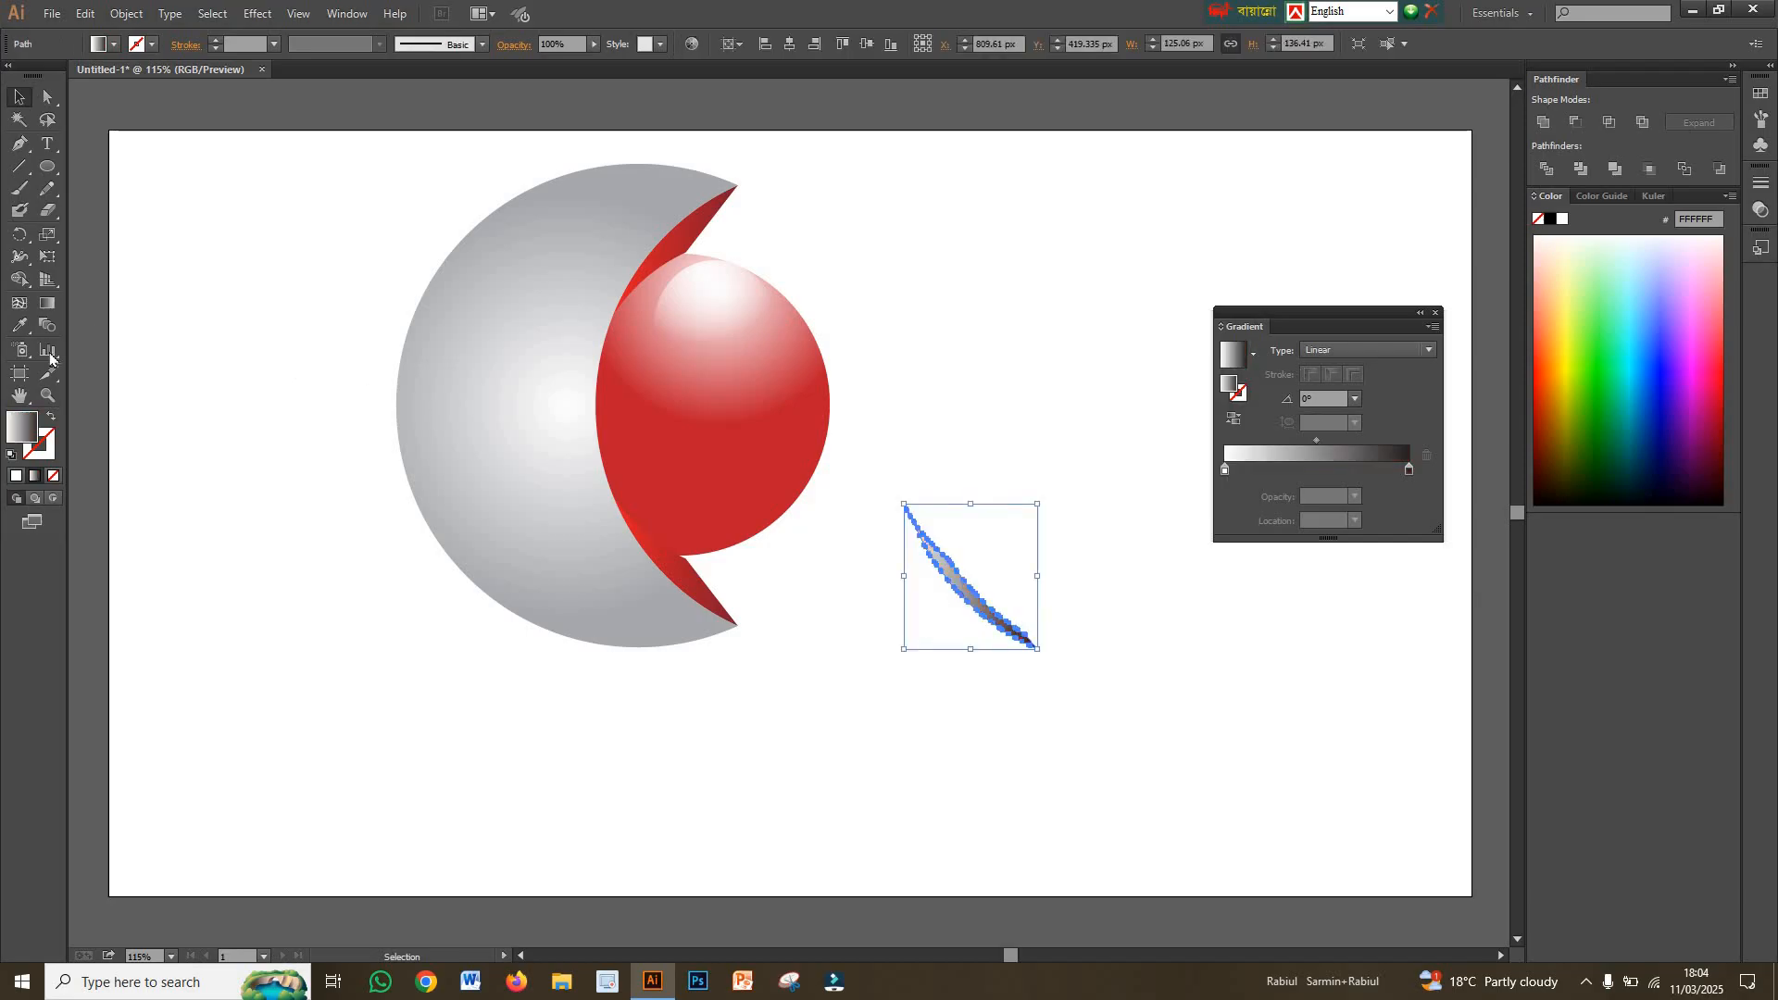
left_click(18, 325)
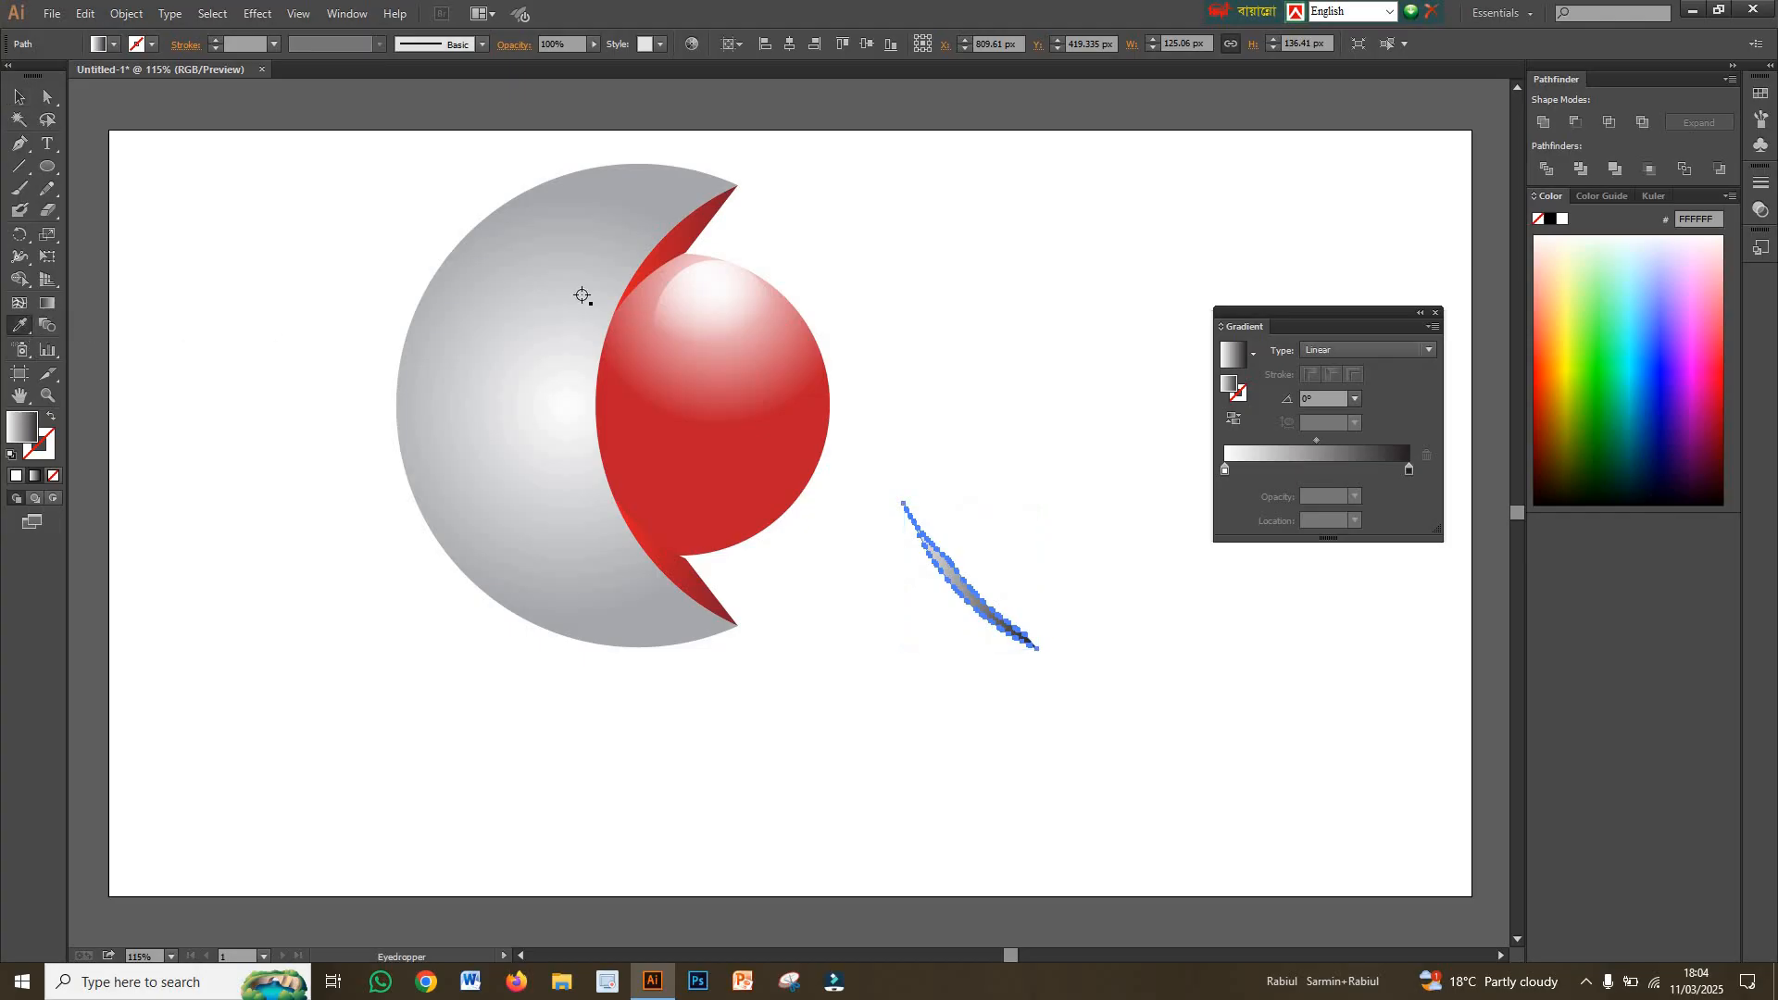
left_click(582, 296)
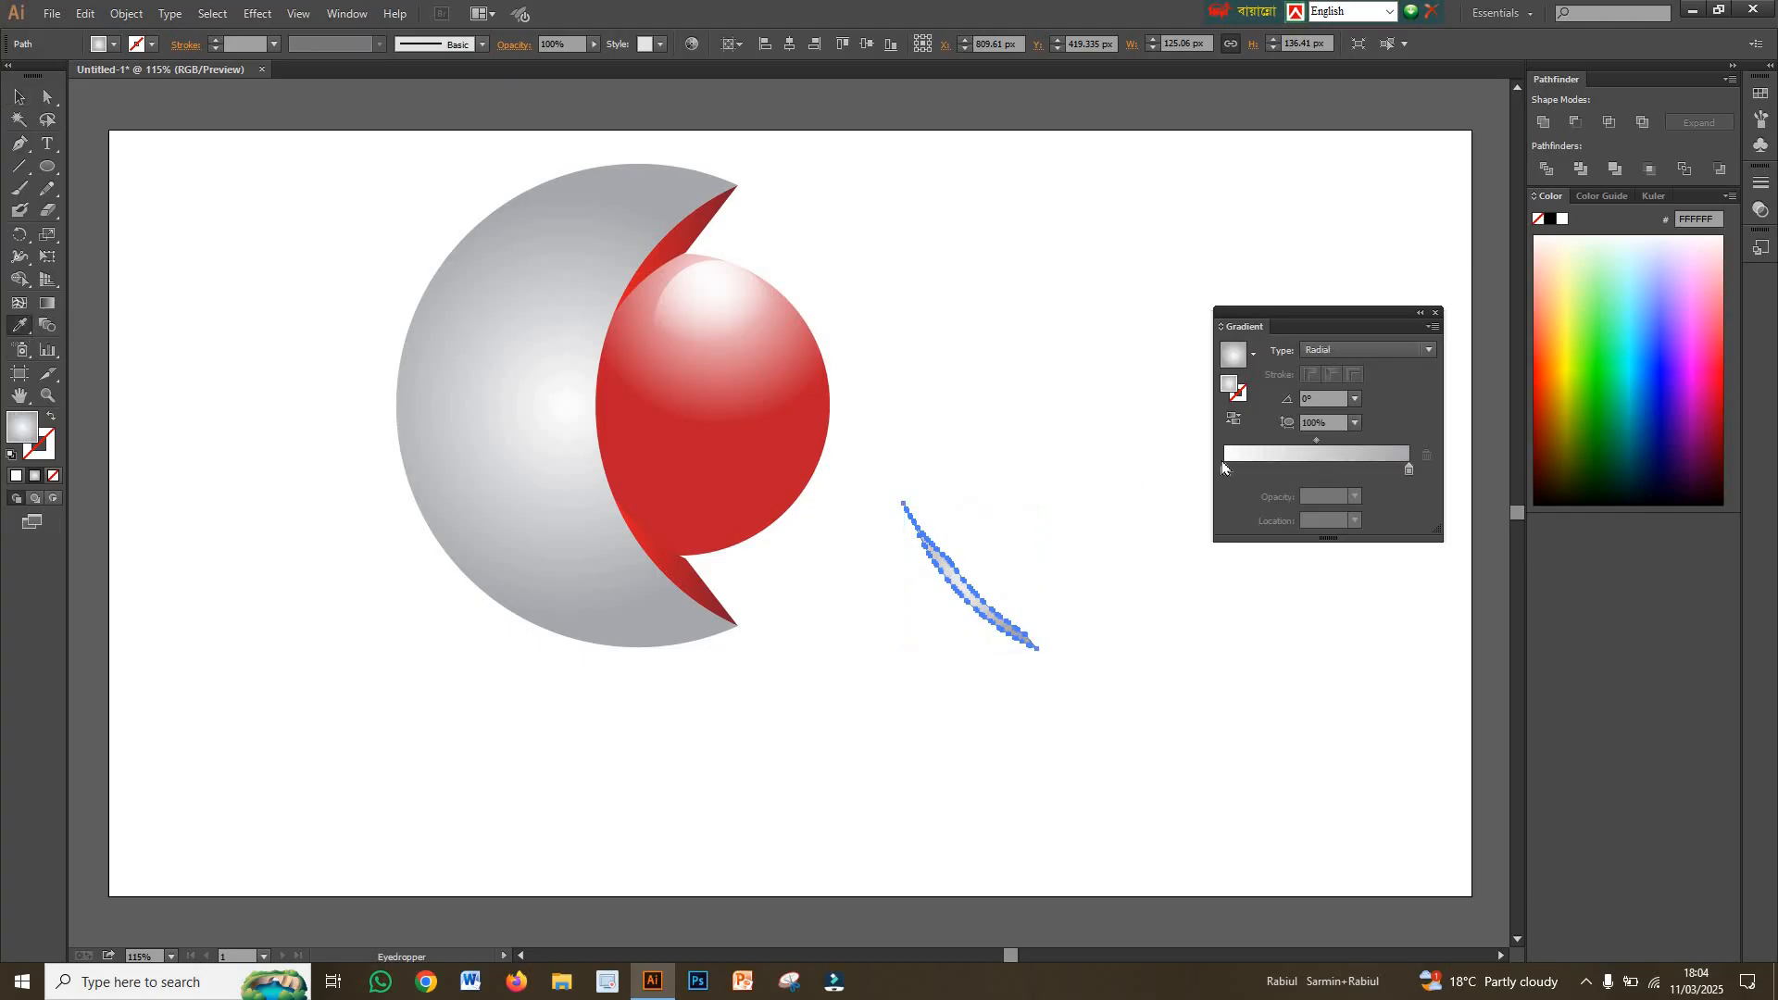
left_click(1233, 418)
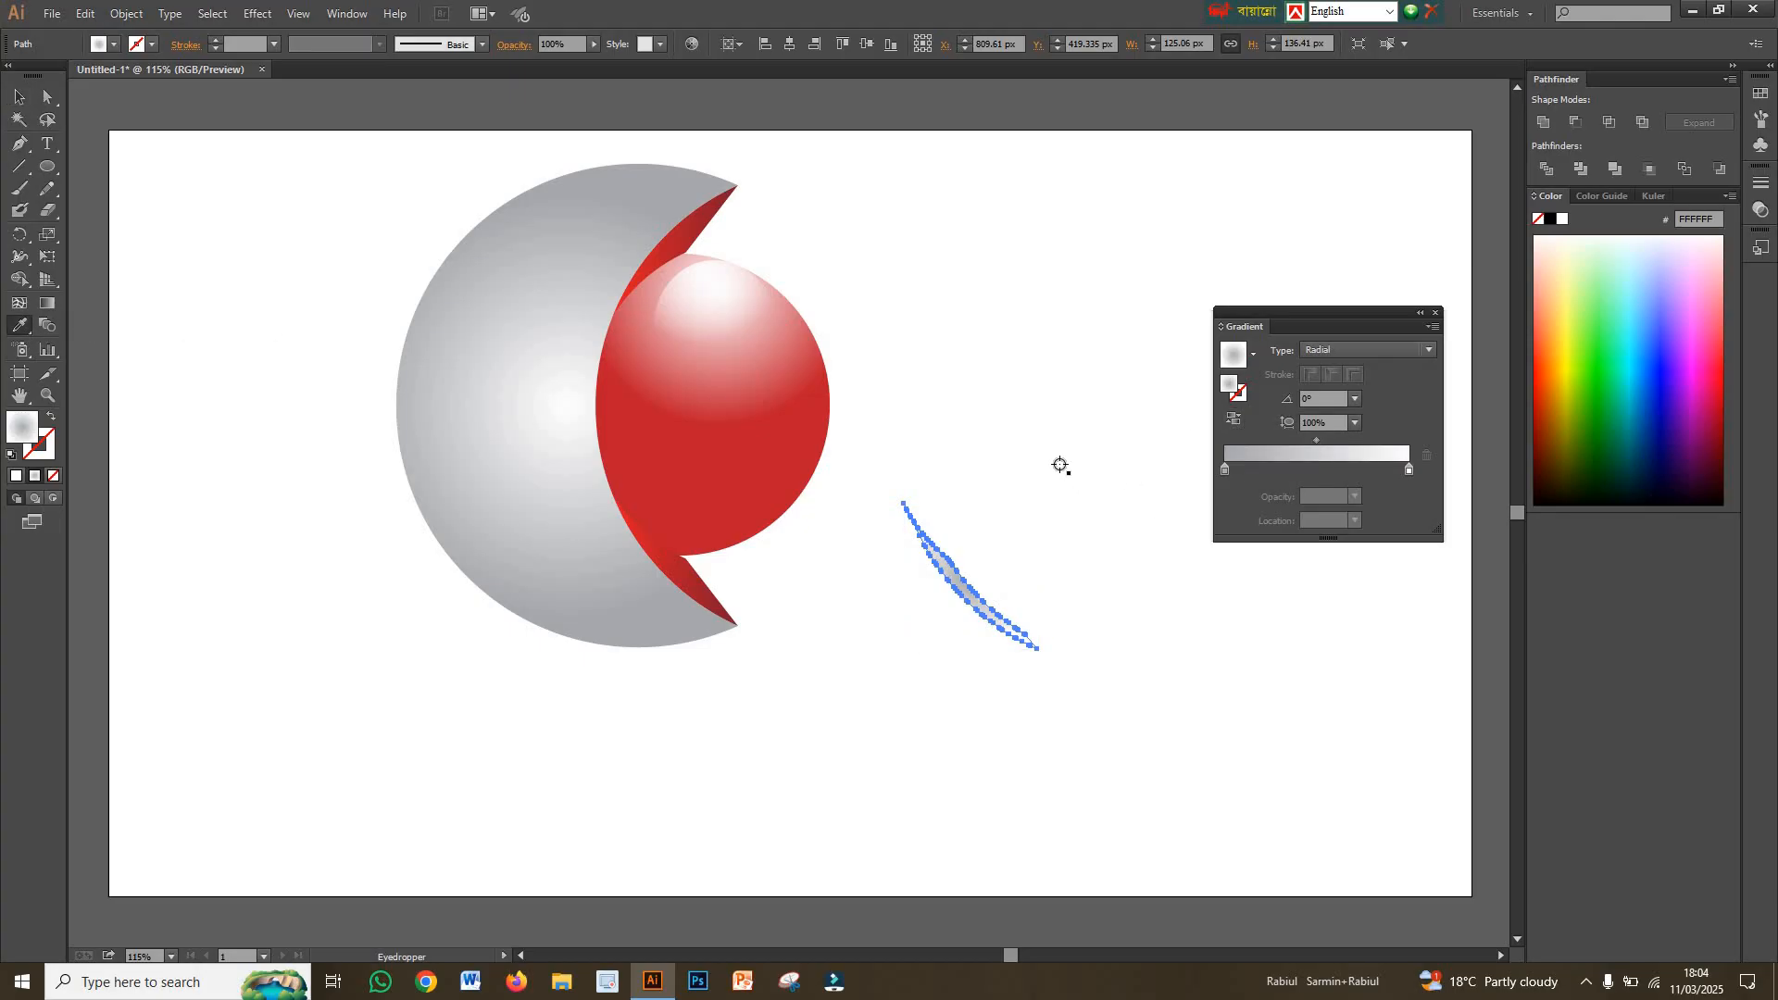
left_click(1060, 465)
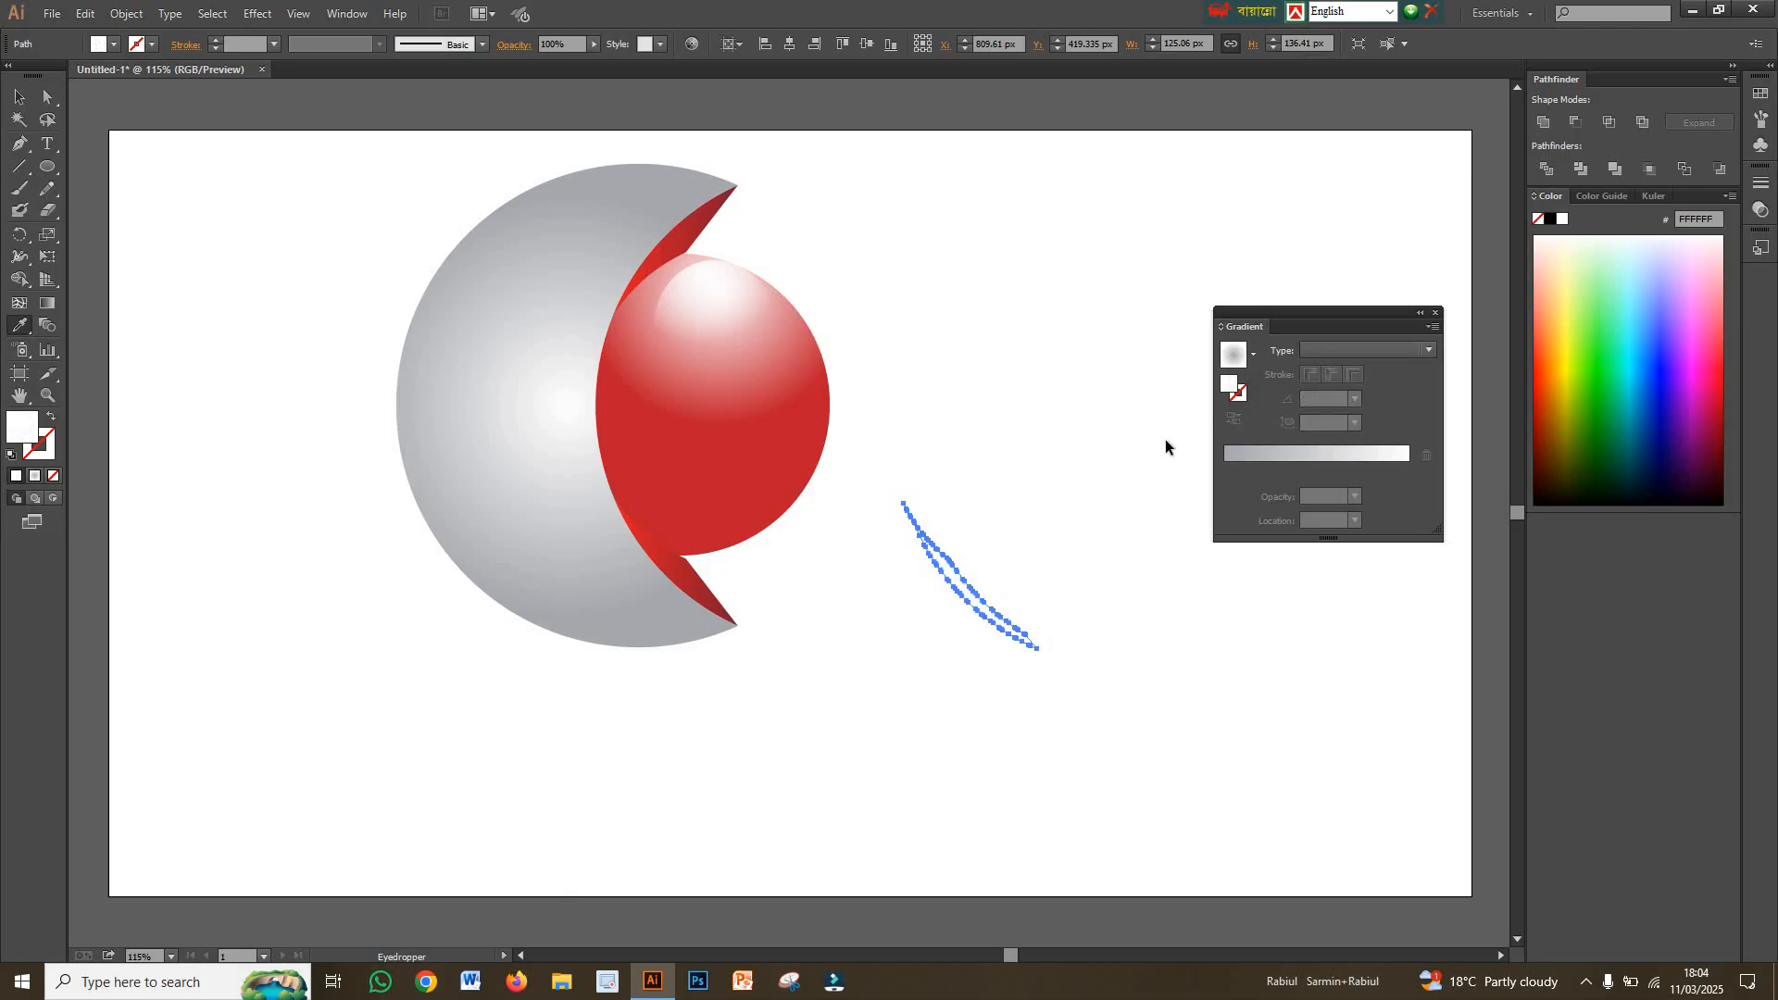
key("ctrl+z")
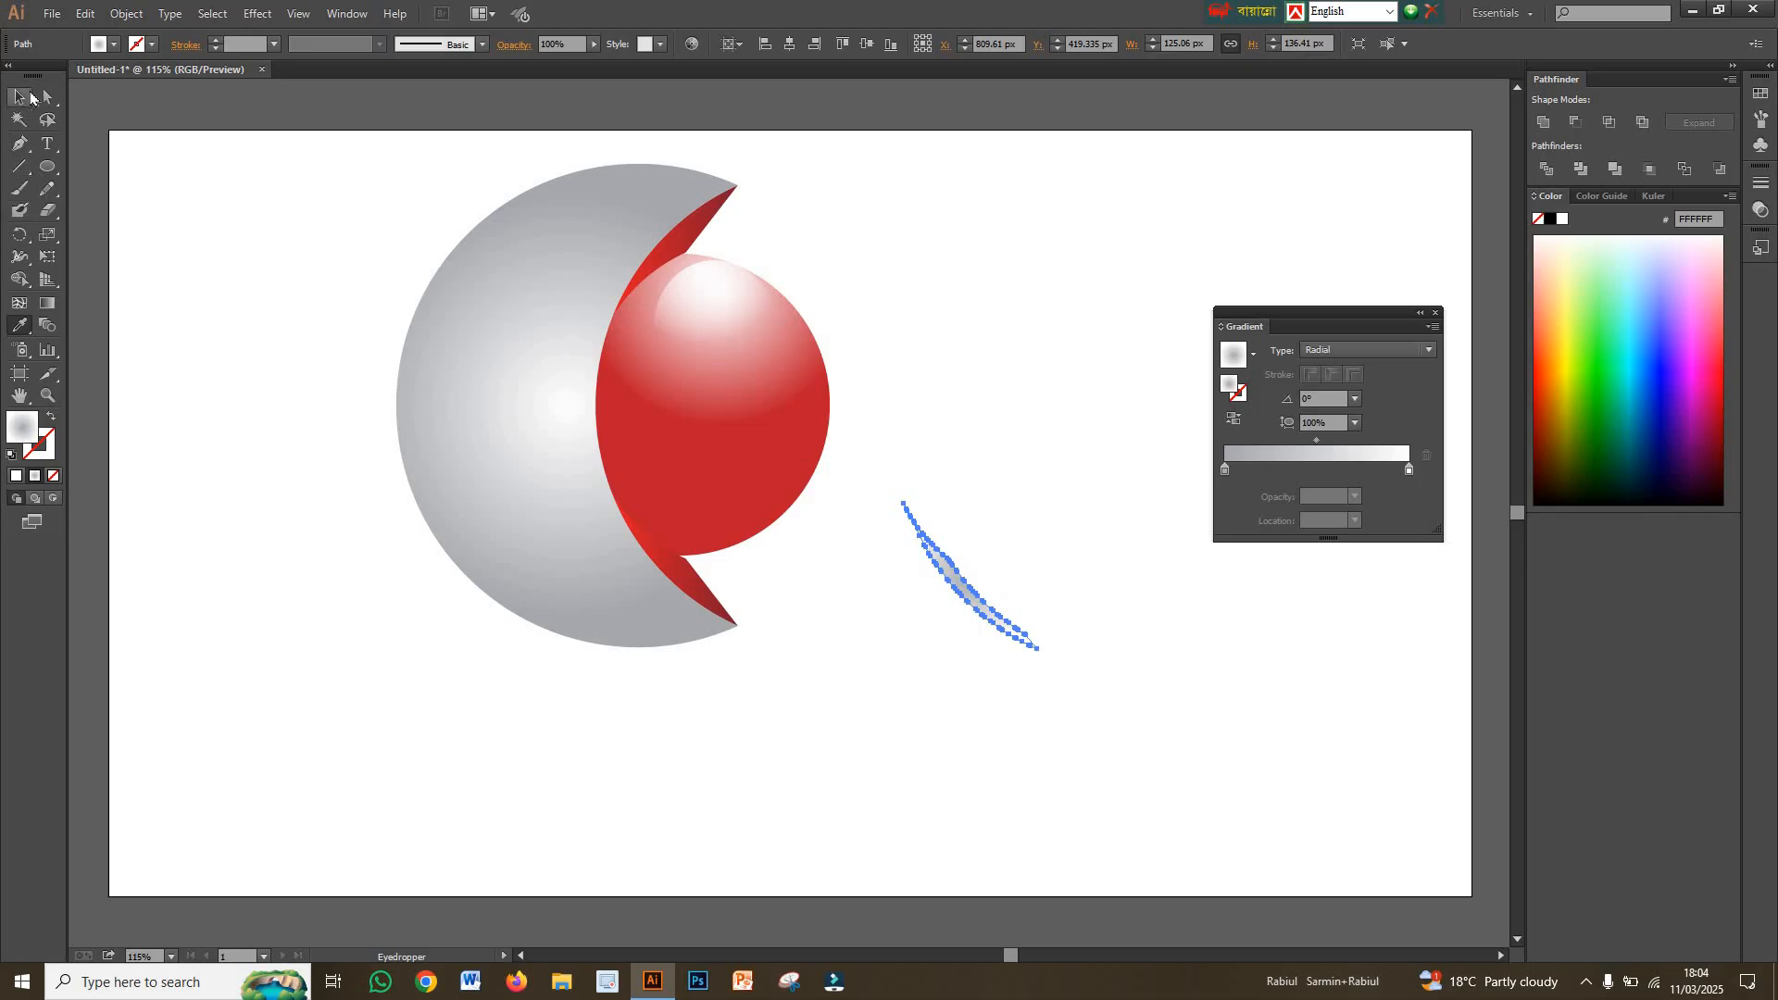
- Move the gray sliver onto the outer edge of the crescent's lower red inner face and deselect it
left_click(20, 97)
left_click(1100, 319)
left_click_drag(1039, 498, 970, 602)
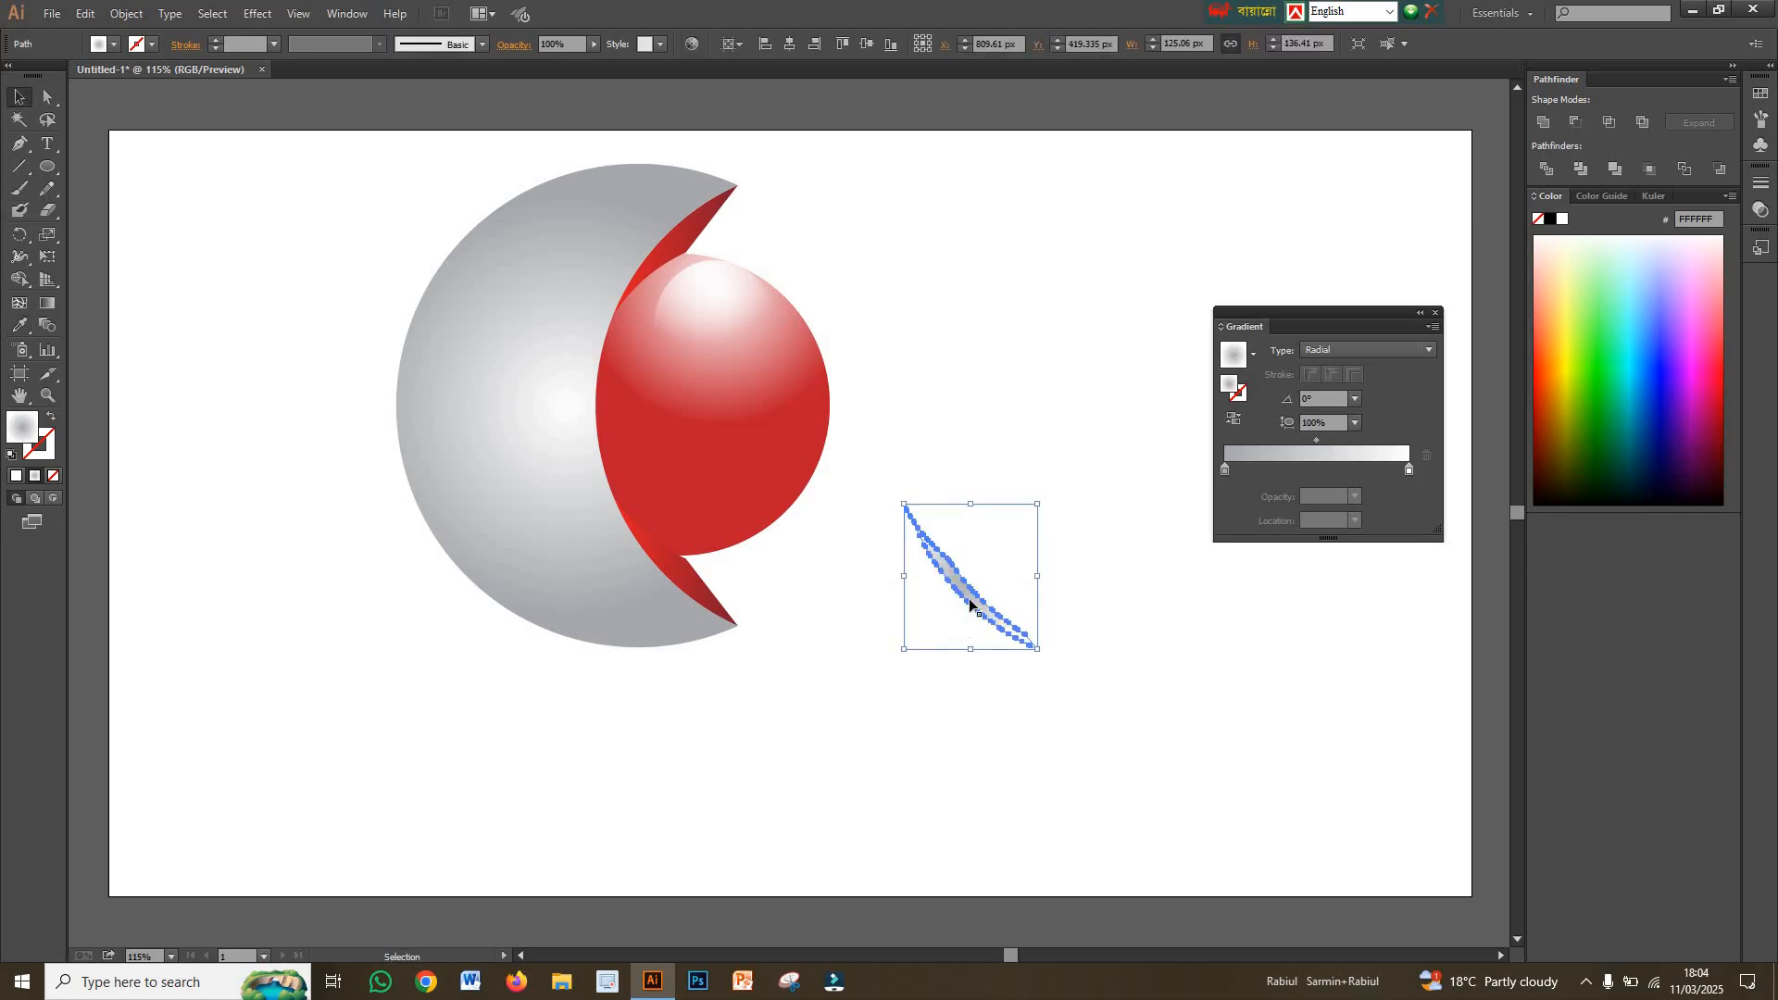
left_click_drag(966, 606, 663, 570)
left_click(736, 633)
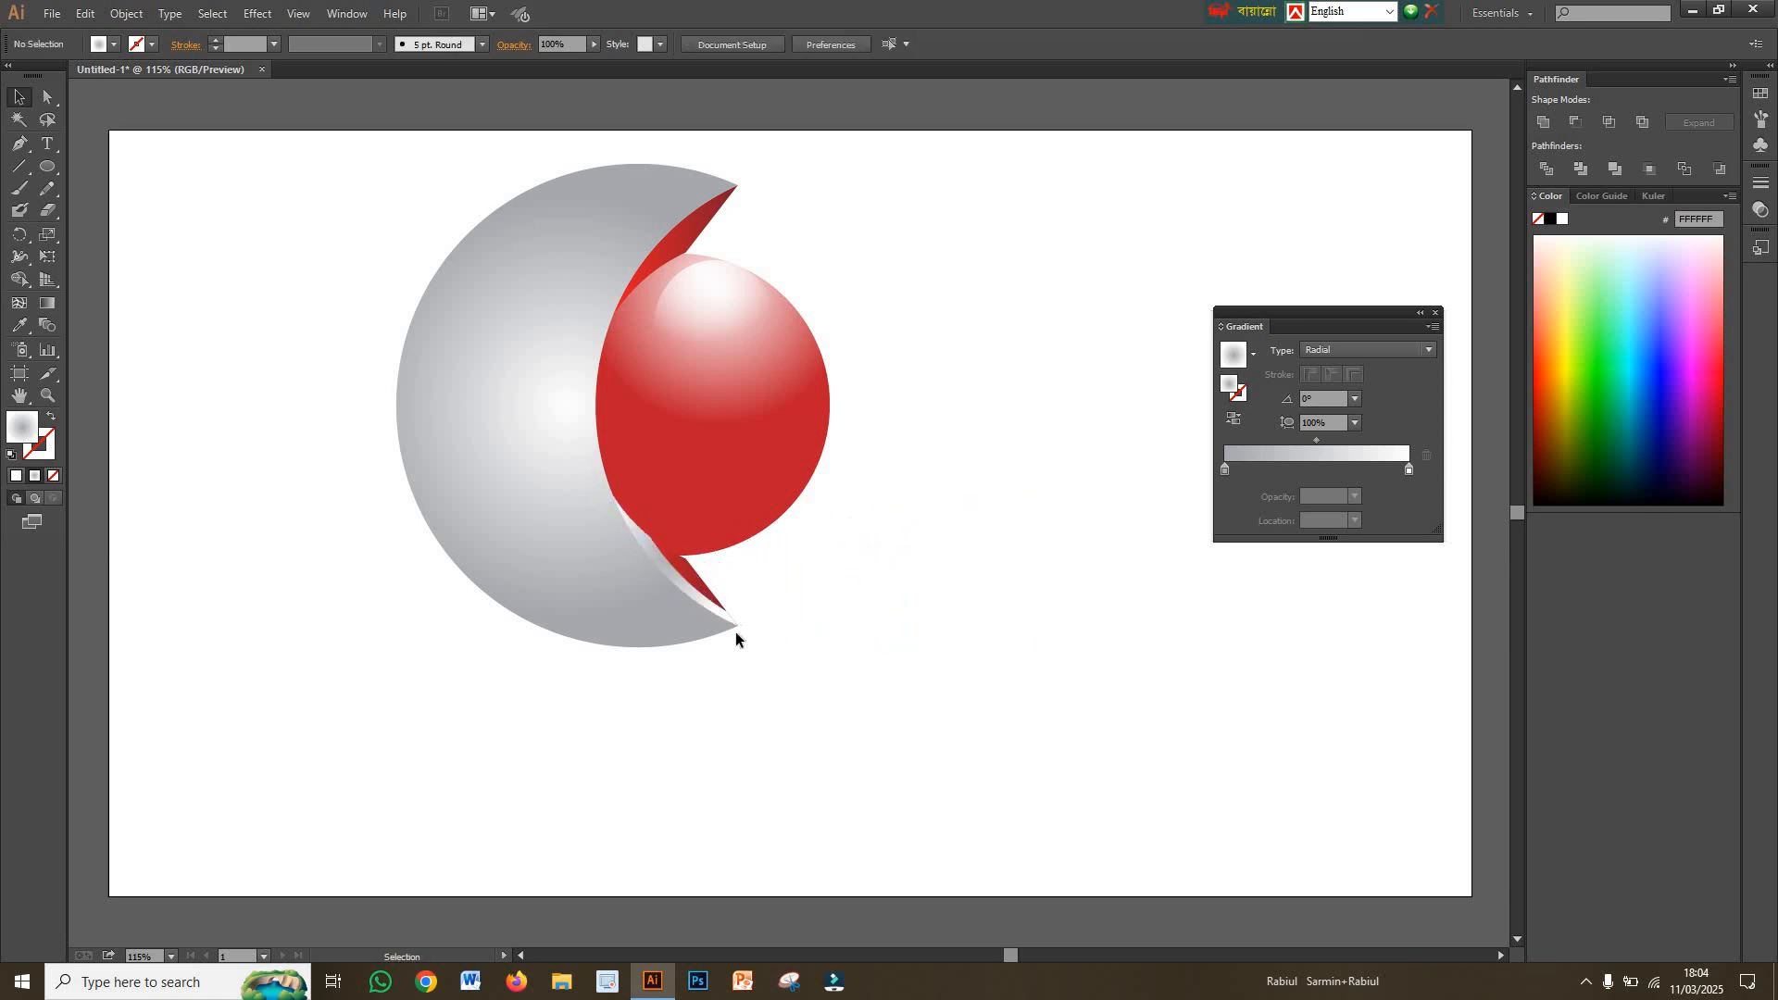
- Copy the gray sliver and paste the duplicate in front at the same position
left_click(673, 594)
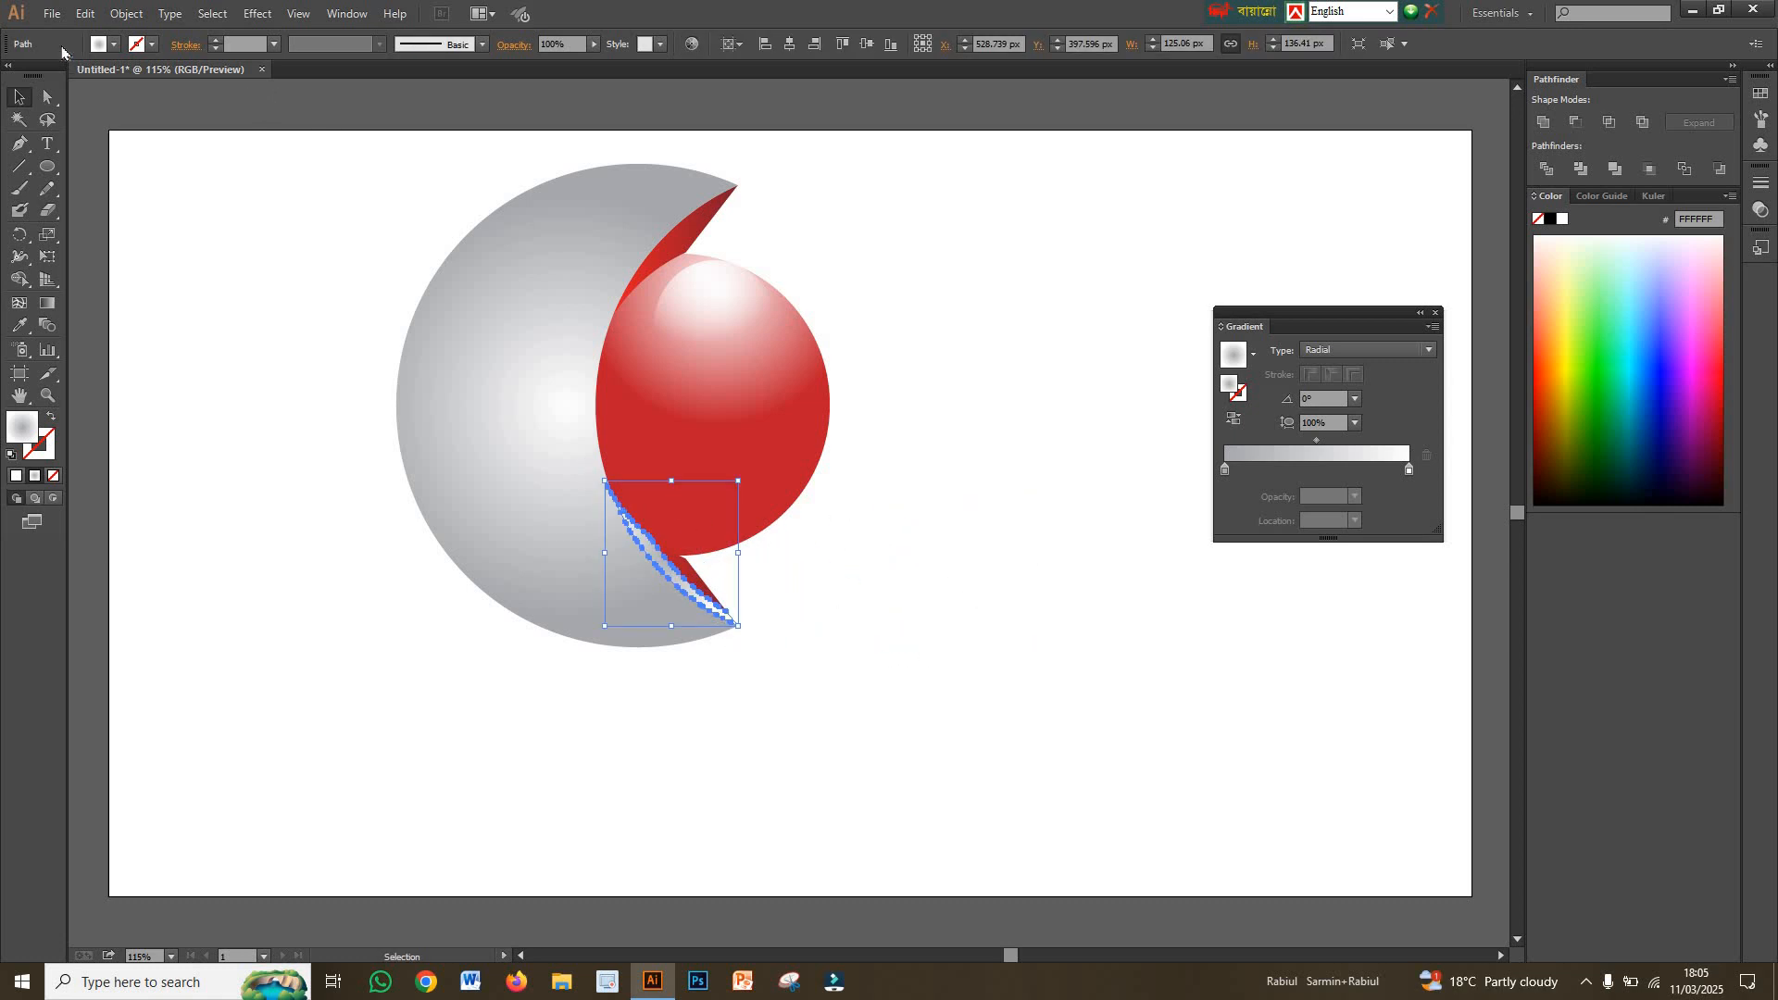
left_click(85, 13)
left_click(104, 102)
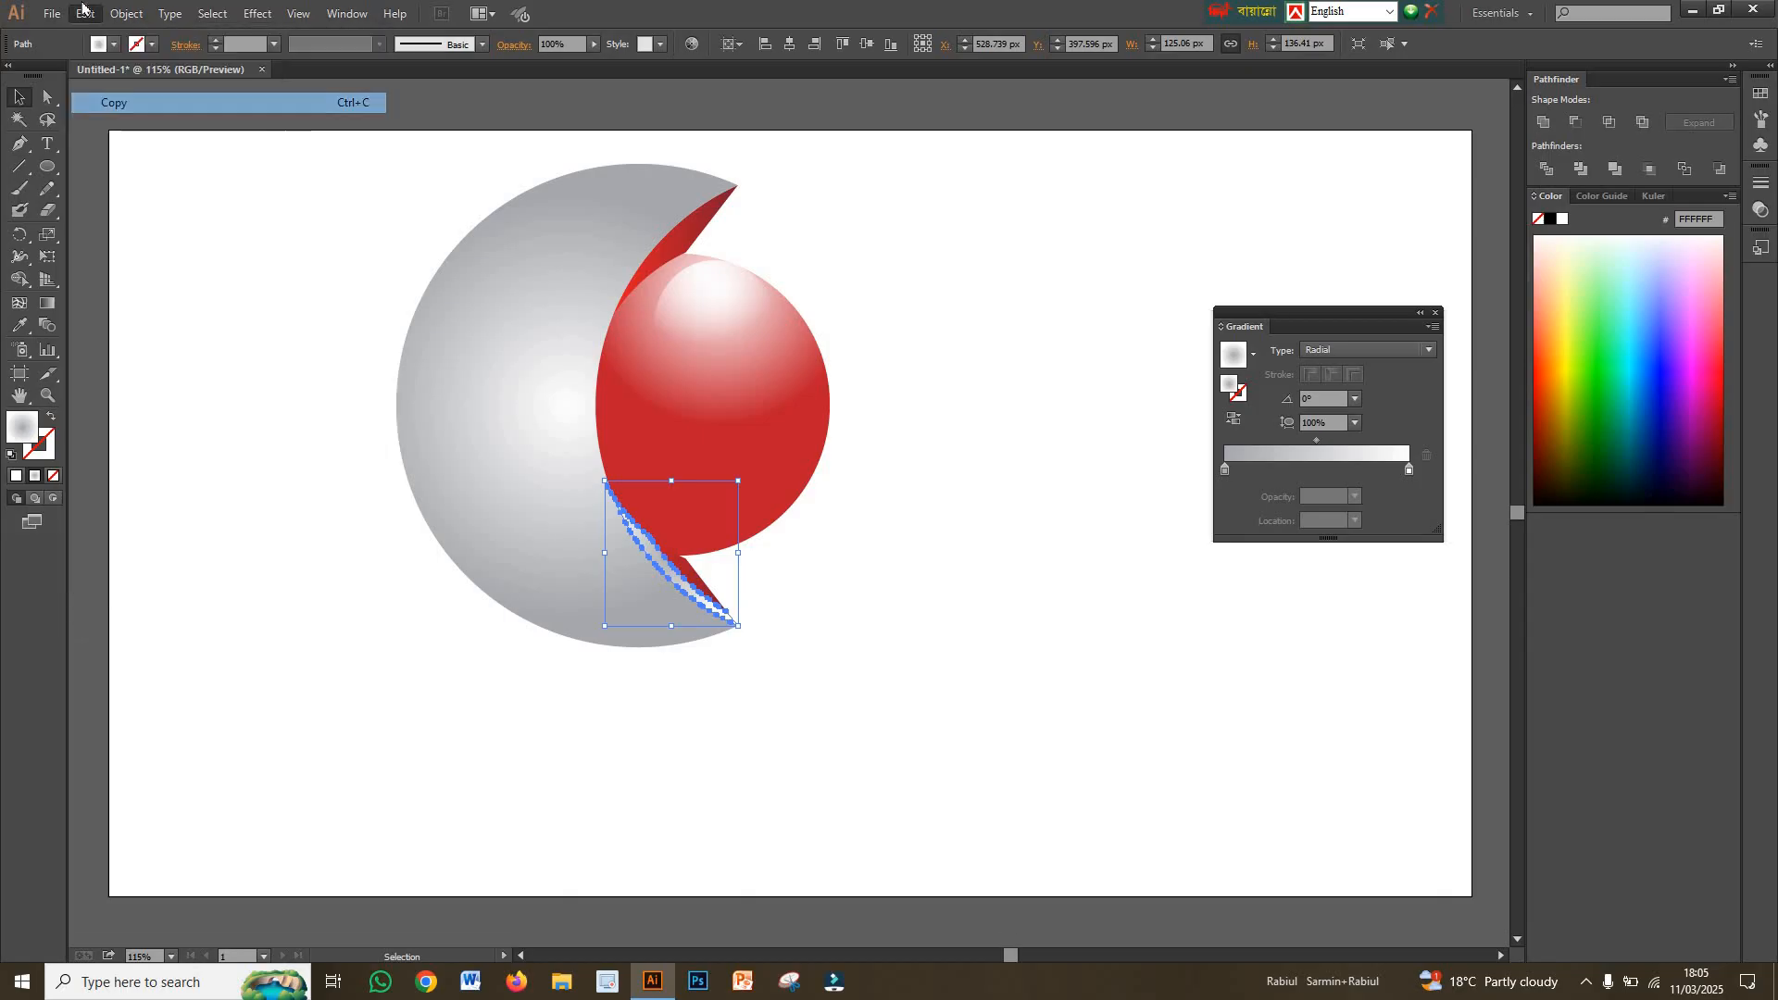
left_click(84, 13)
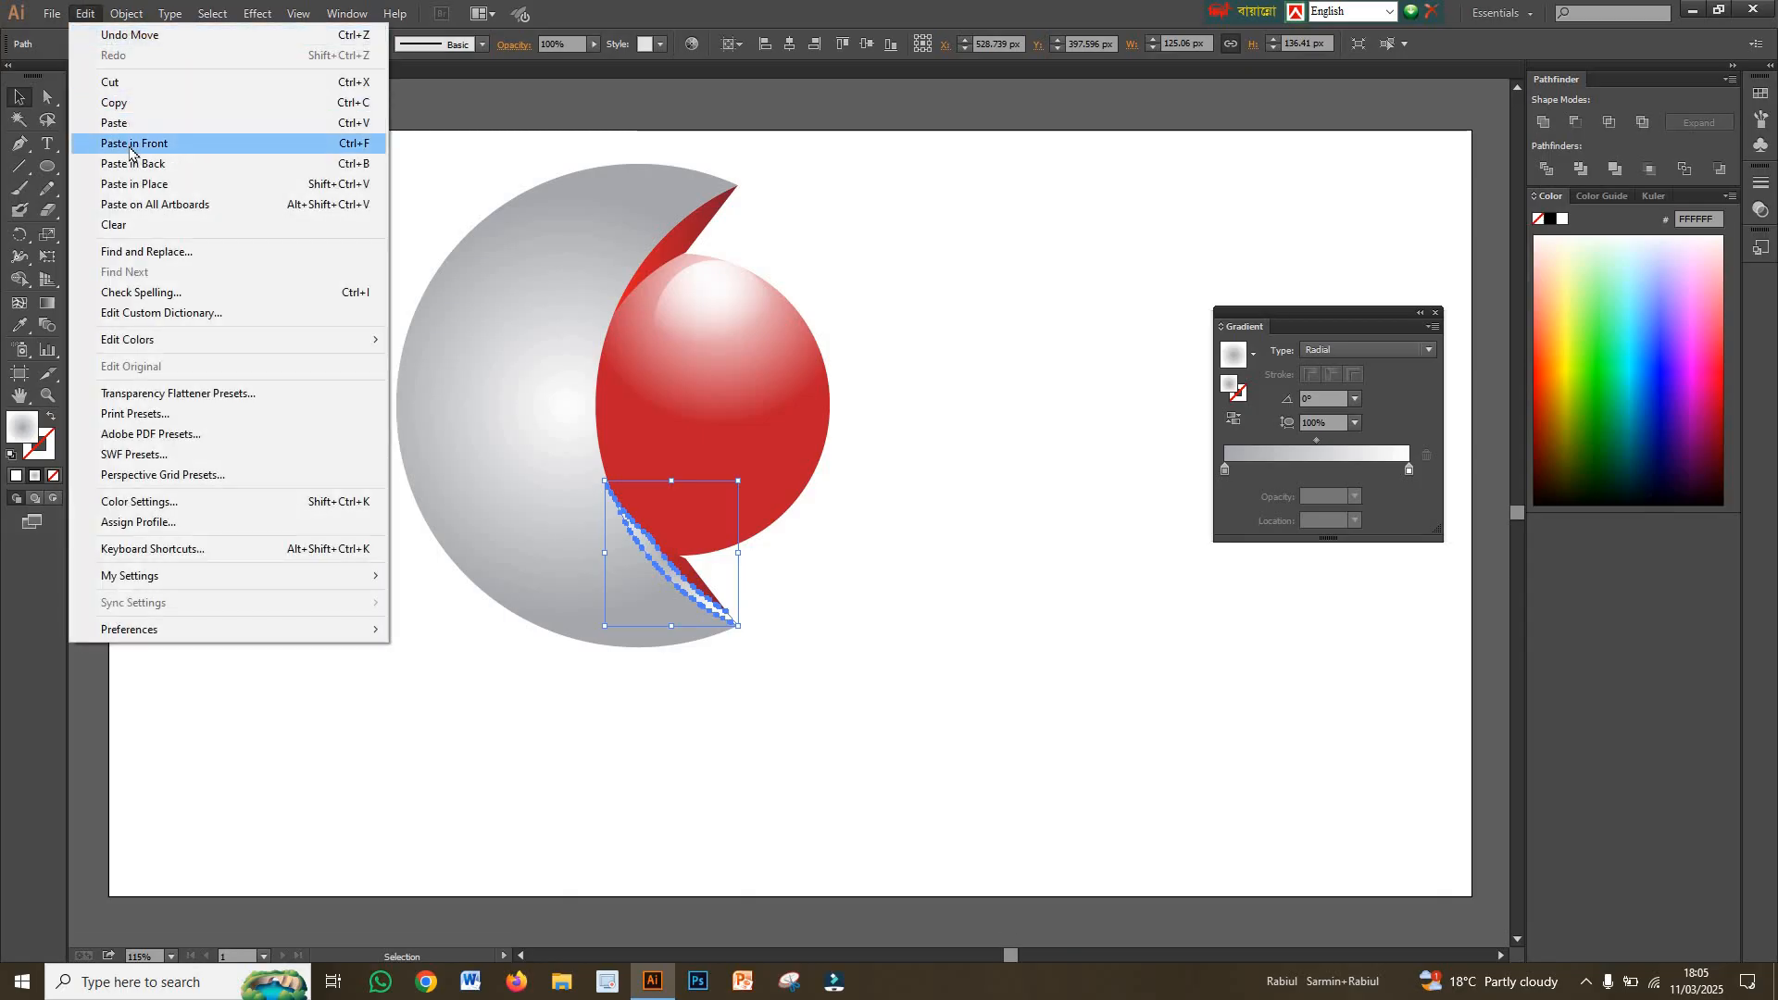
left_click(130, 145)
- Reflect the pasted sliver across the horizontal axis
right_click(693, 535)
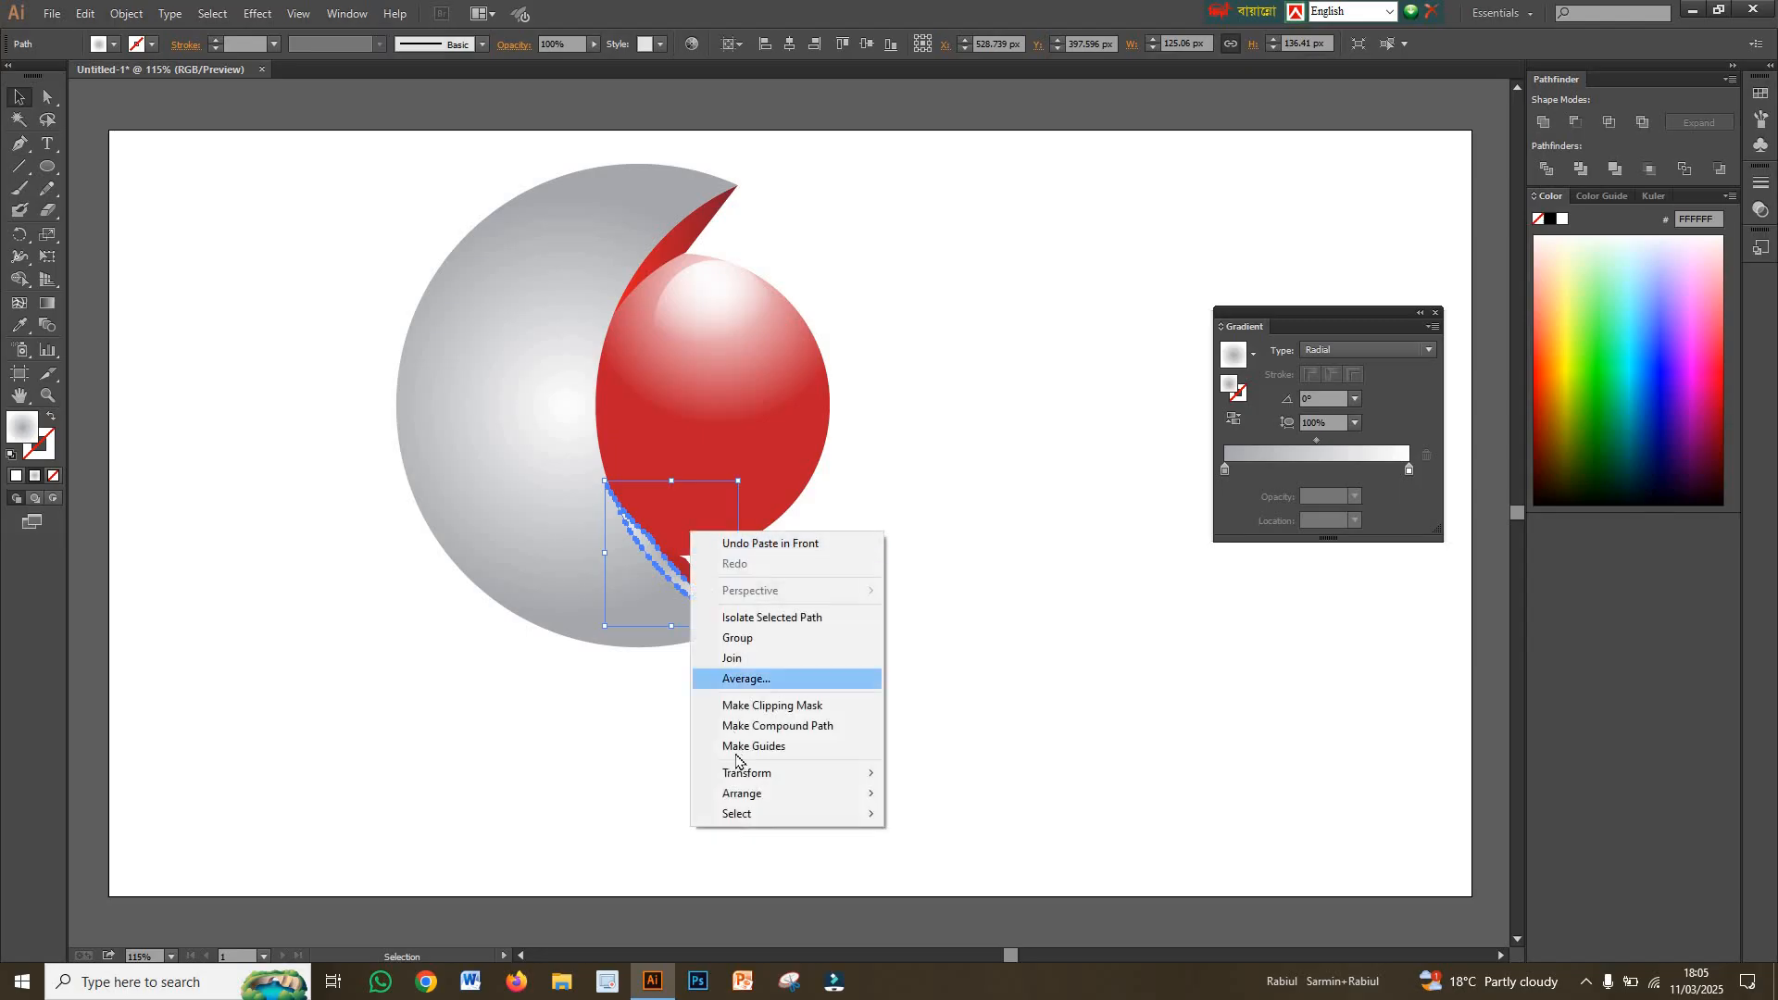
mouse_move(778, 777)
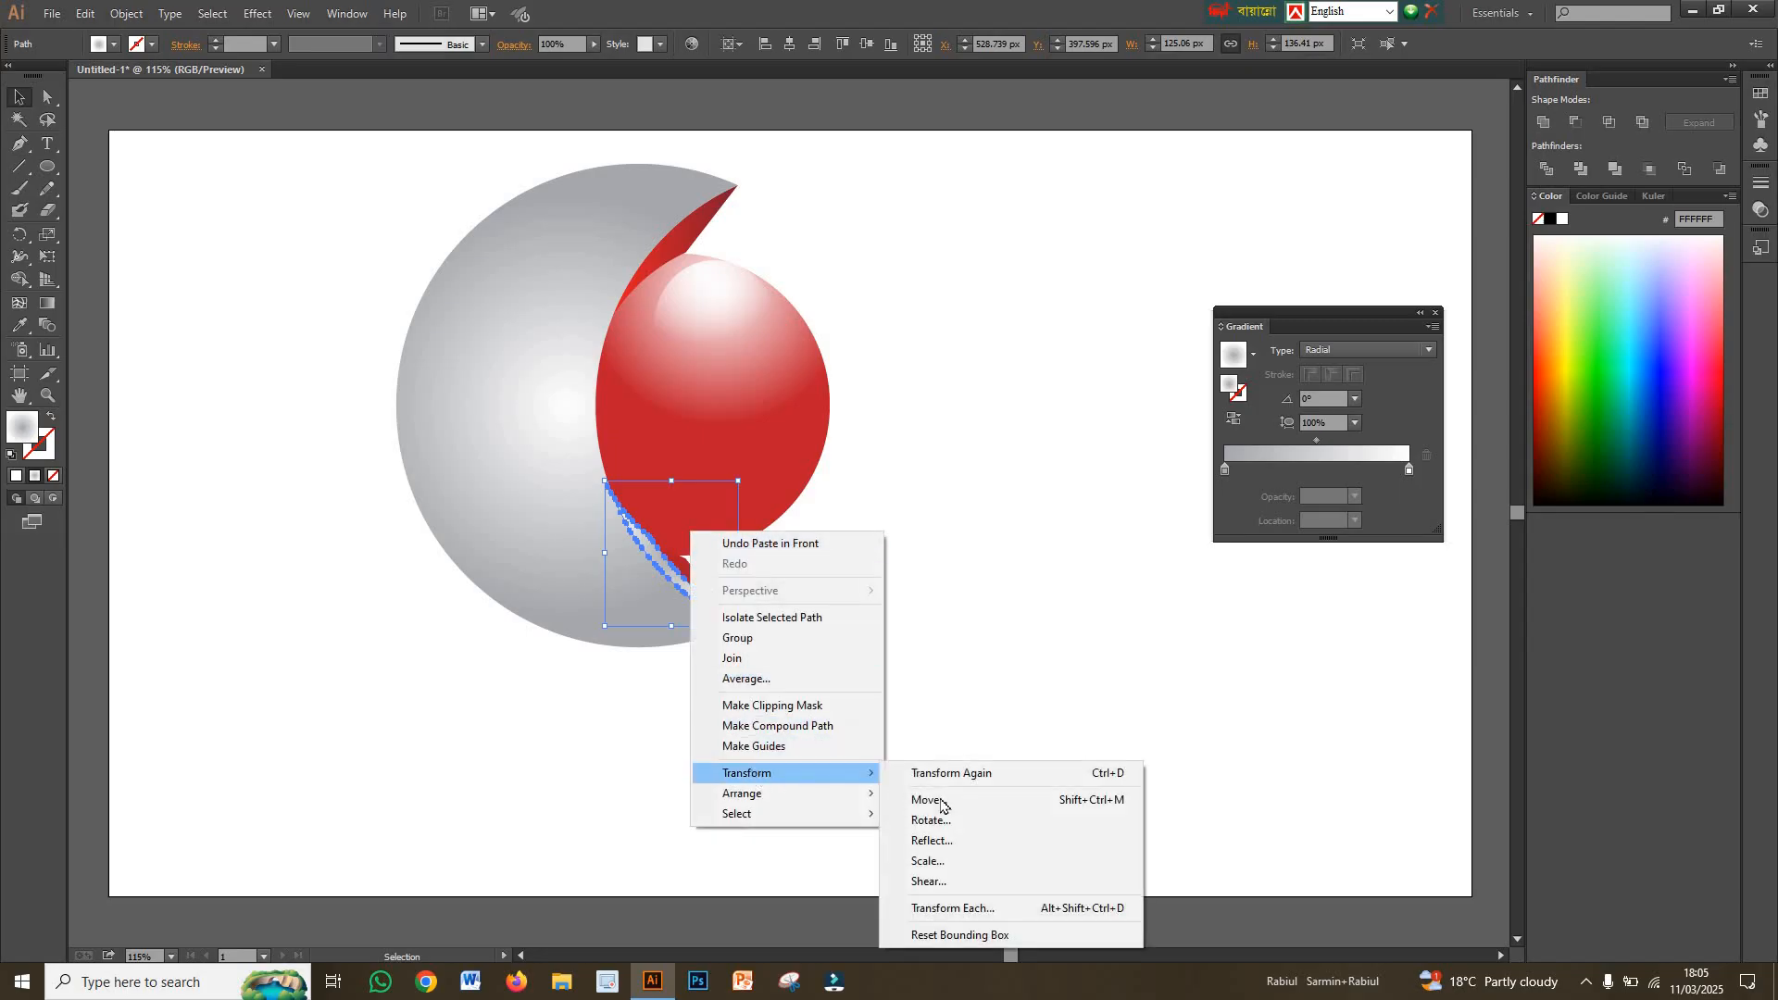
left_click(963, 841)
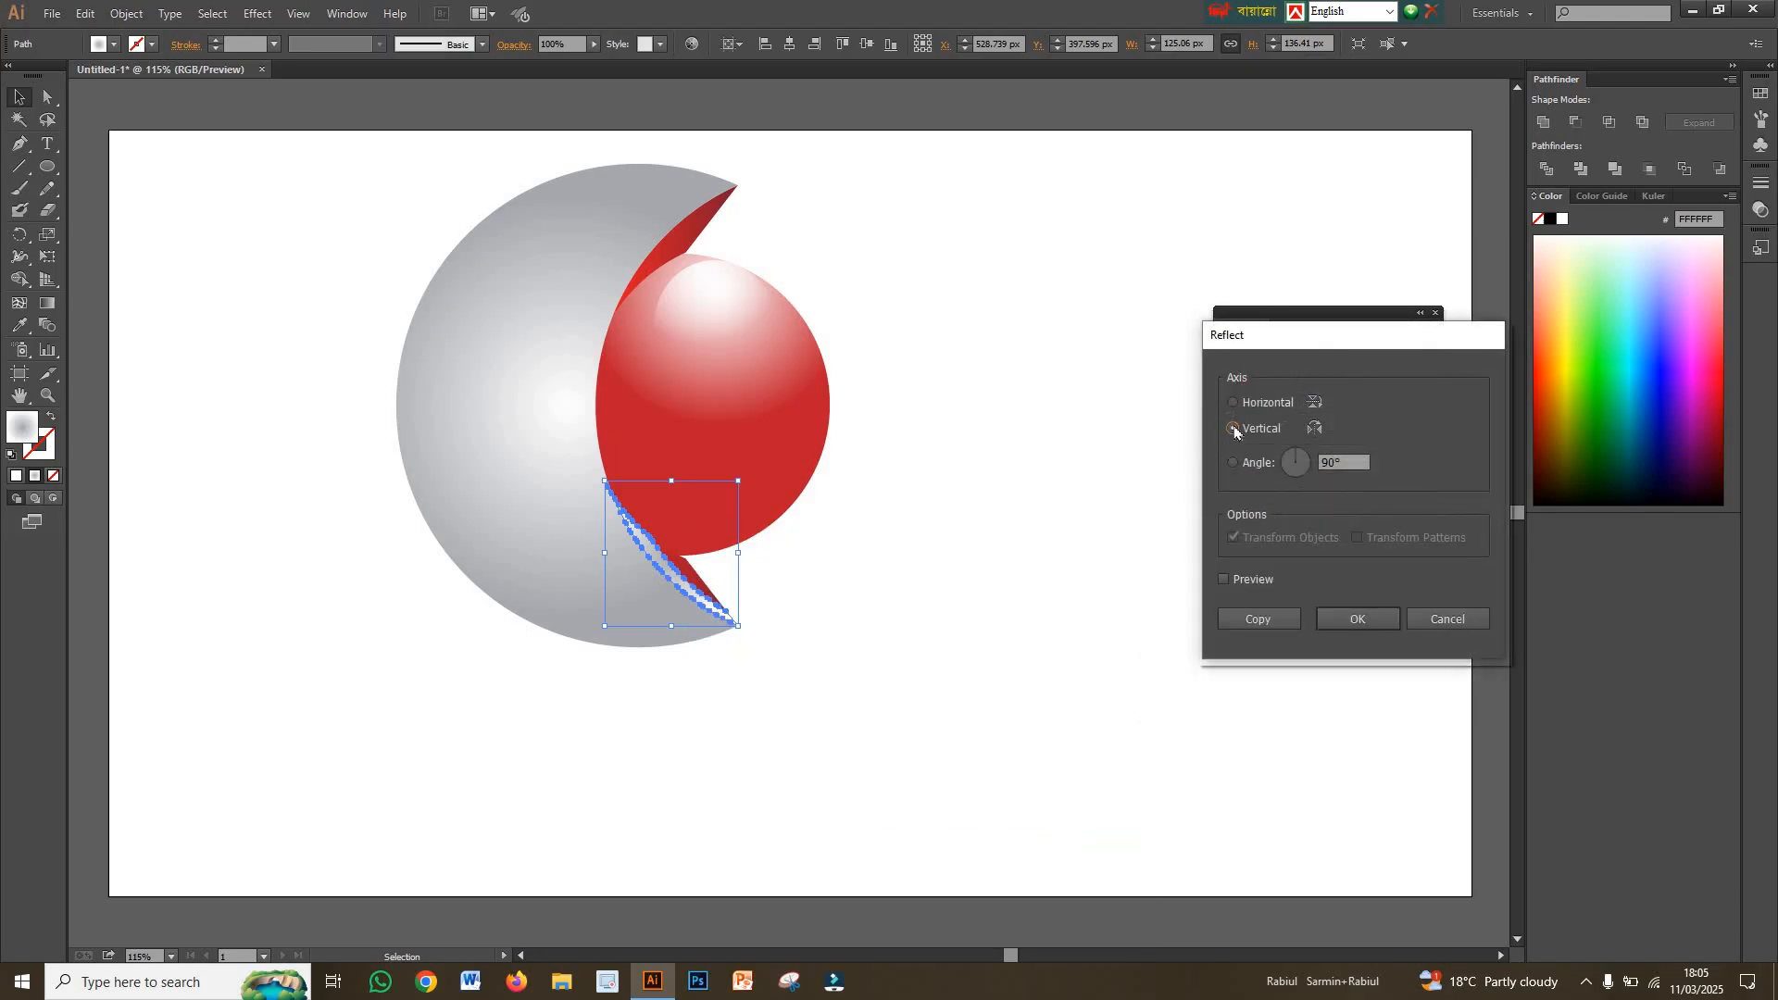
left_click(1238, 407)
left_click(1358, 619)
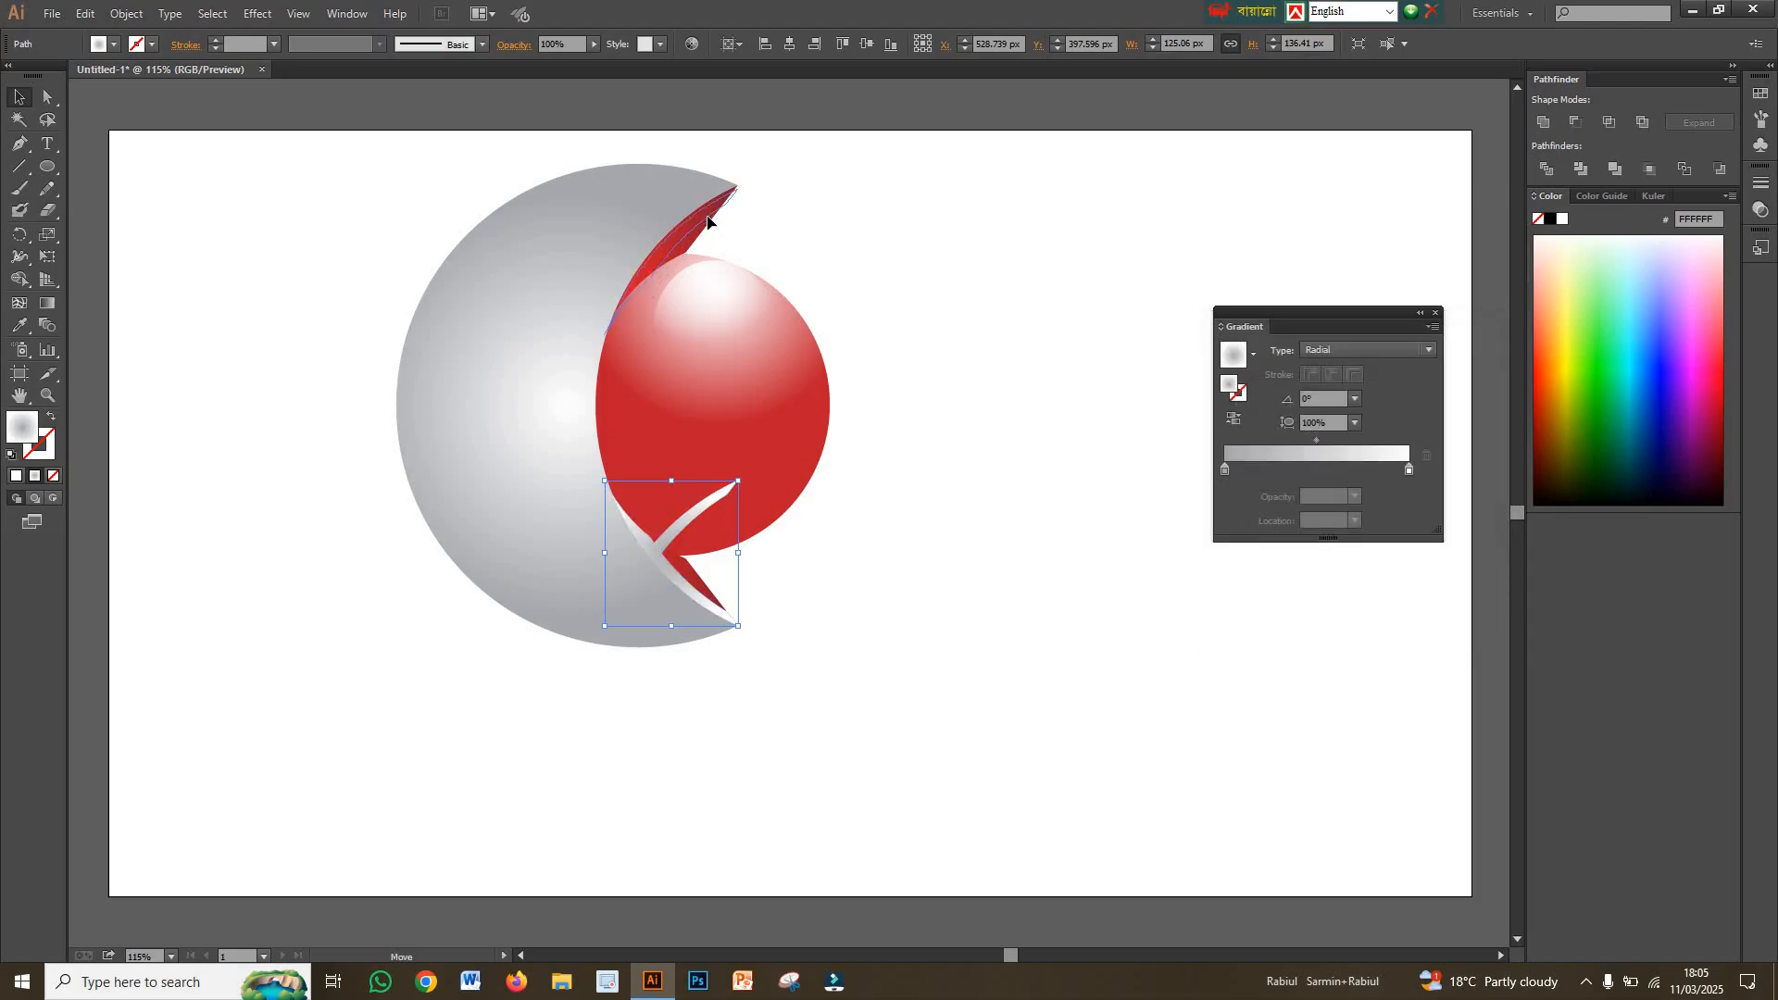
- Move the reflected gray sliver onto the outer edge of the crescent's upper red inner face, bring it to the front and deselect it
left_click_drag(708, 222, 707, 224)
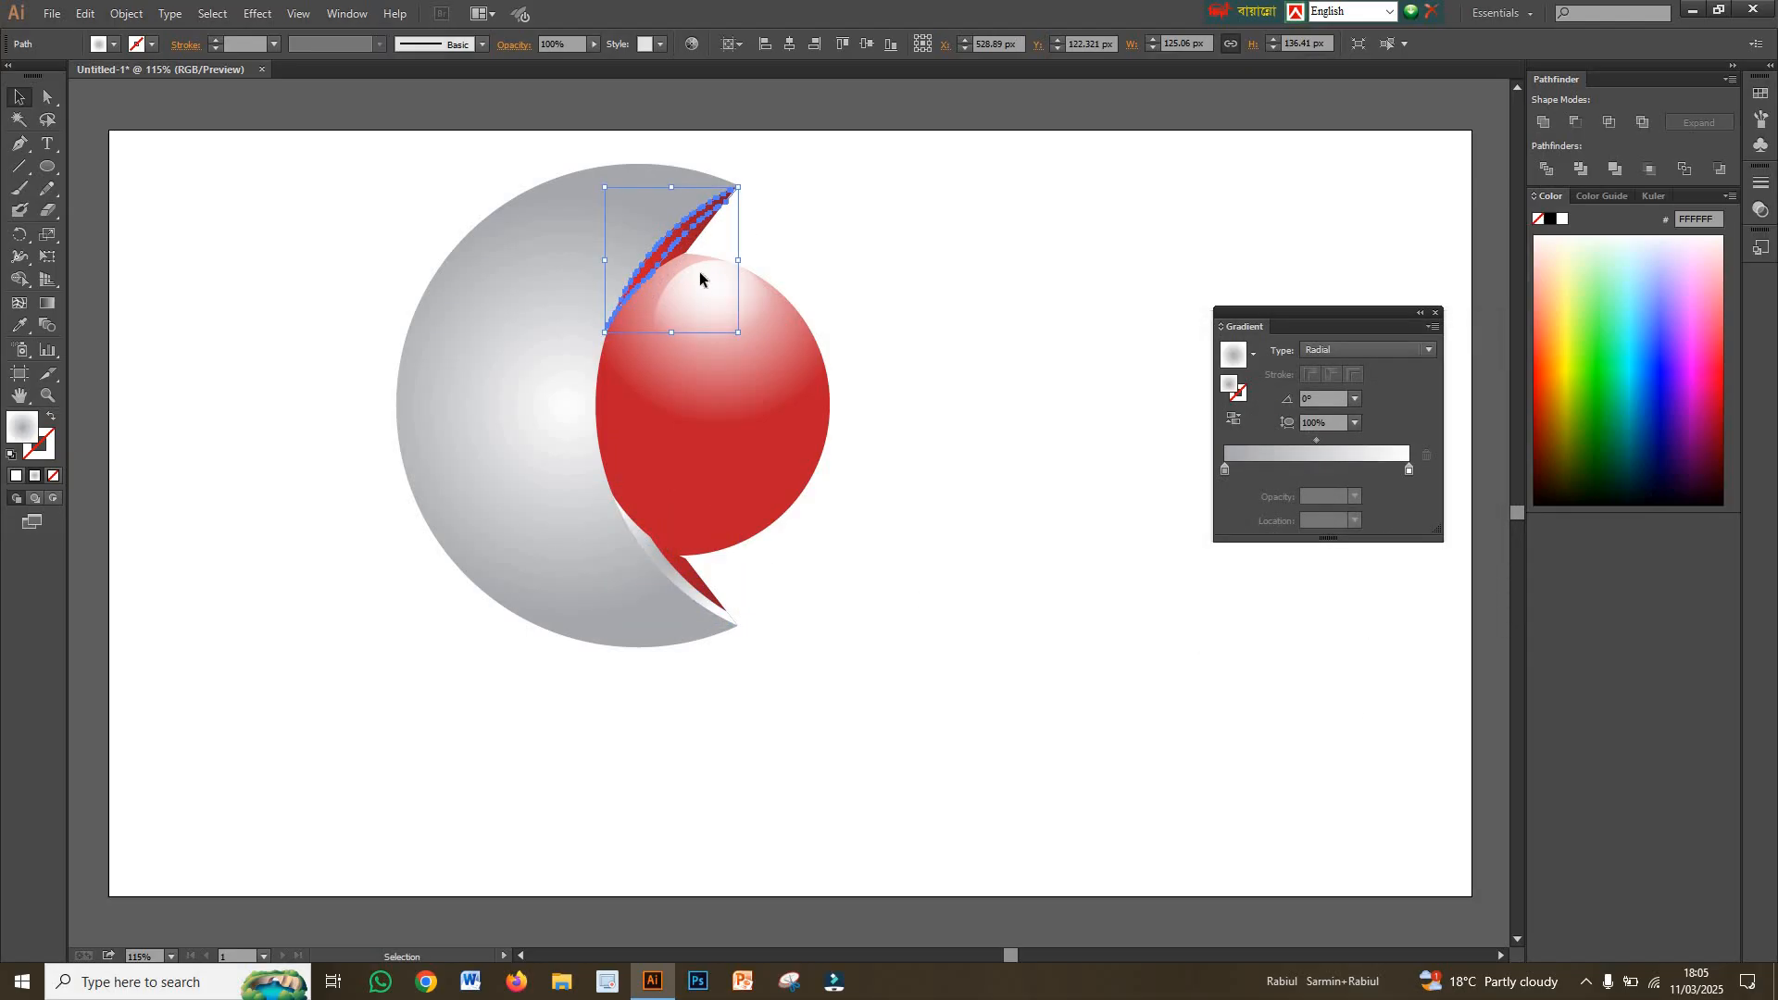
right_click(700, 272)
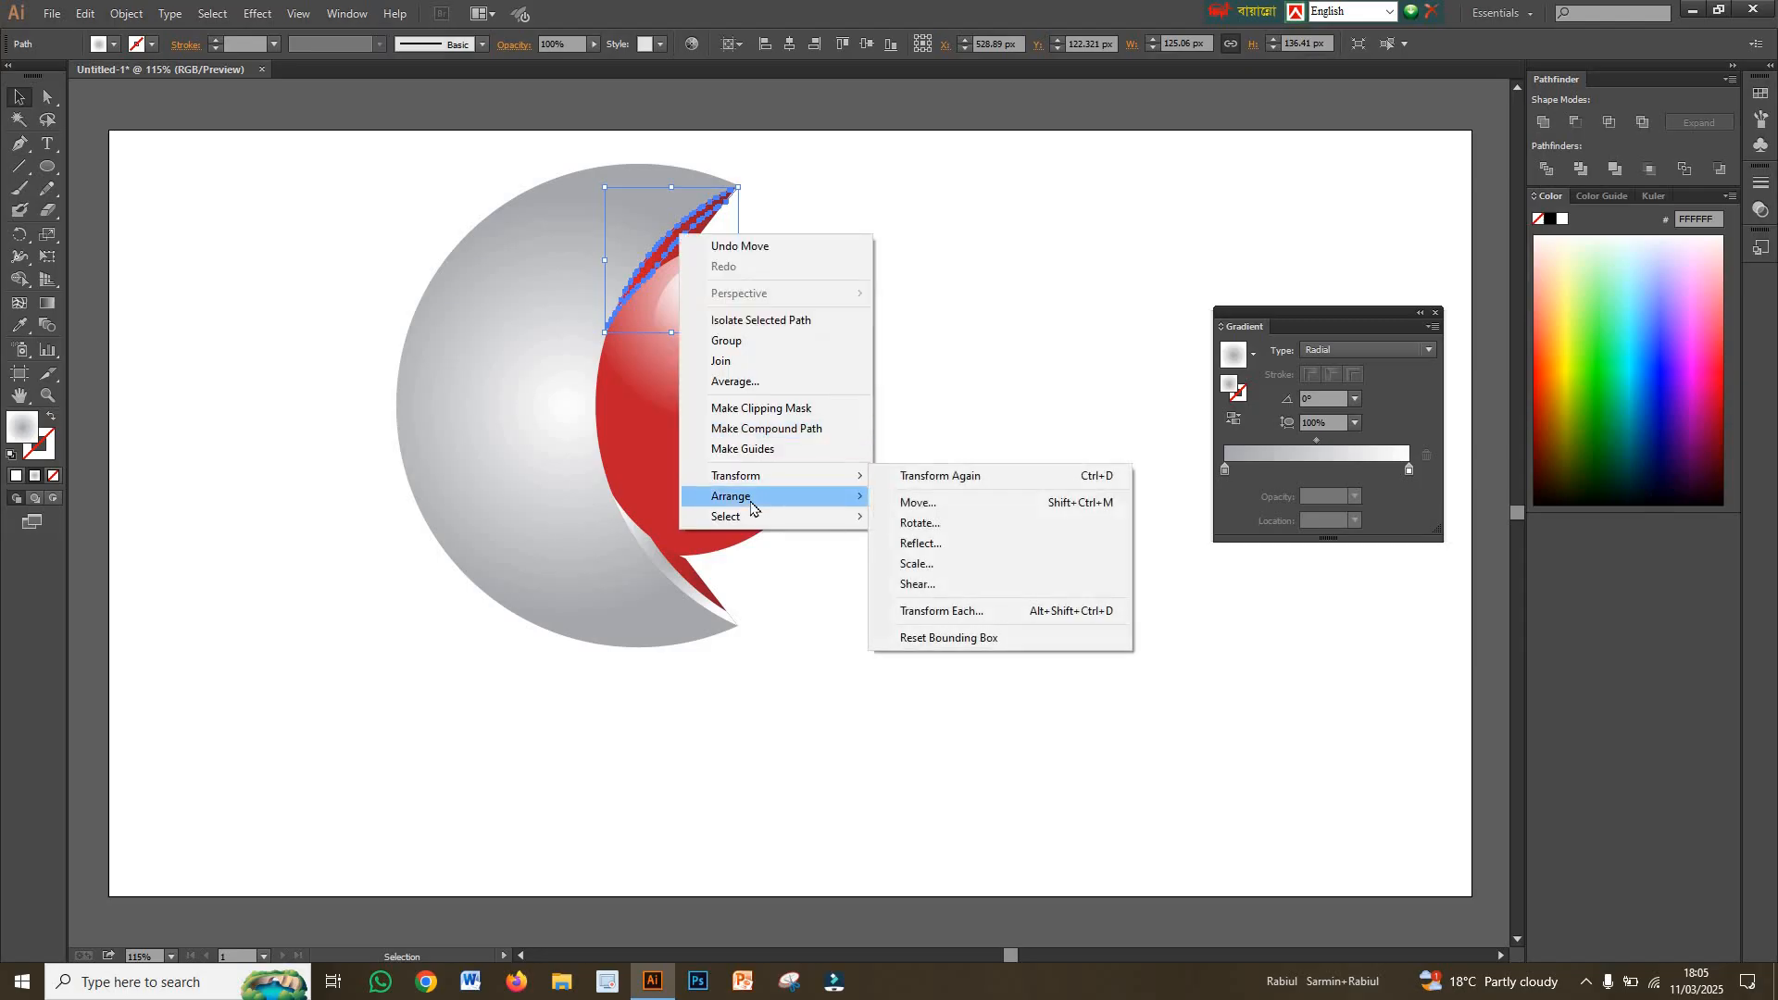
mouse_move(754, 505)
left_click(938, 498)
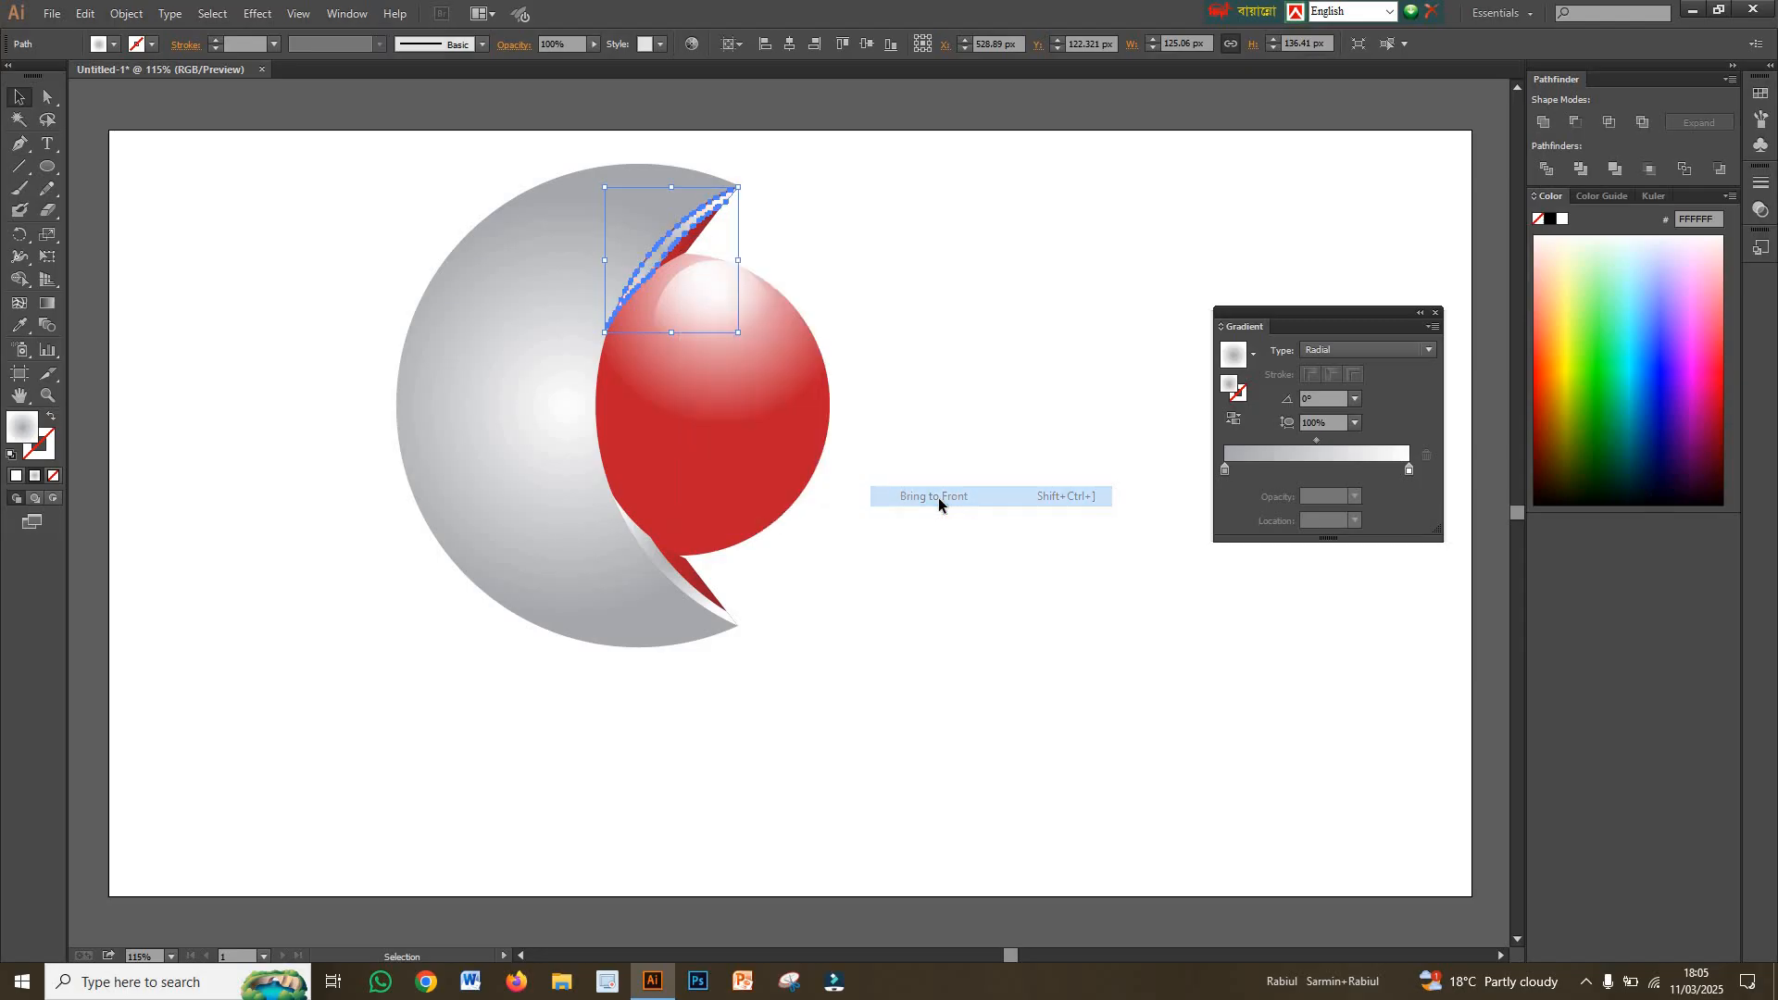
left_click(964, 476)
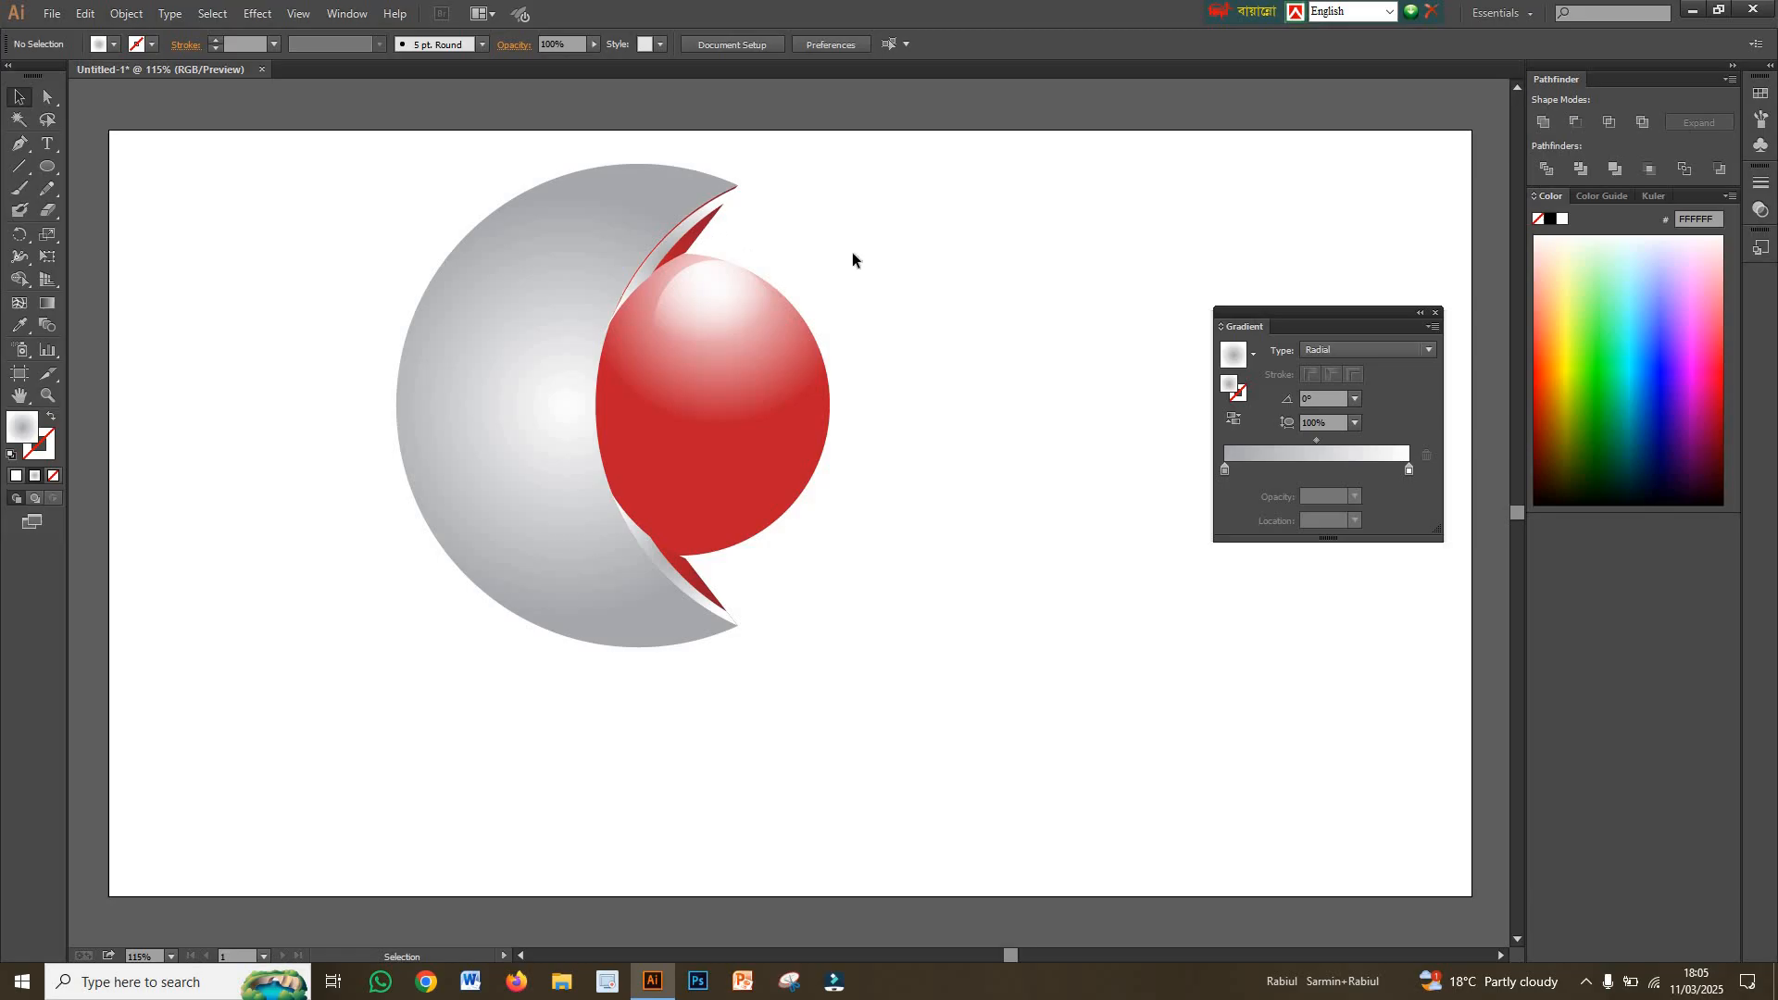
- Align the upper gray sliver flush with the crescent's edge so it covers the thin red line between them
scroll(748, 348, "up", 3)
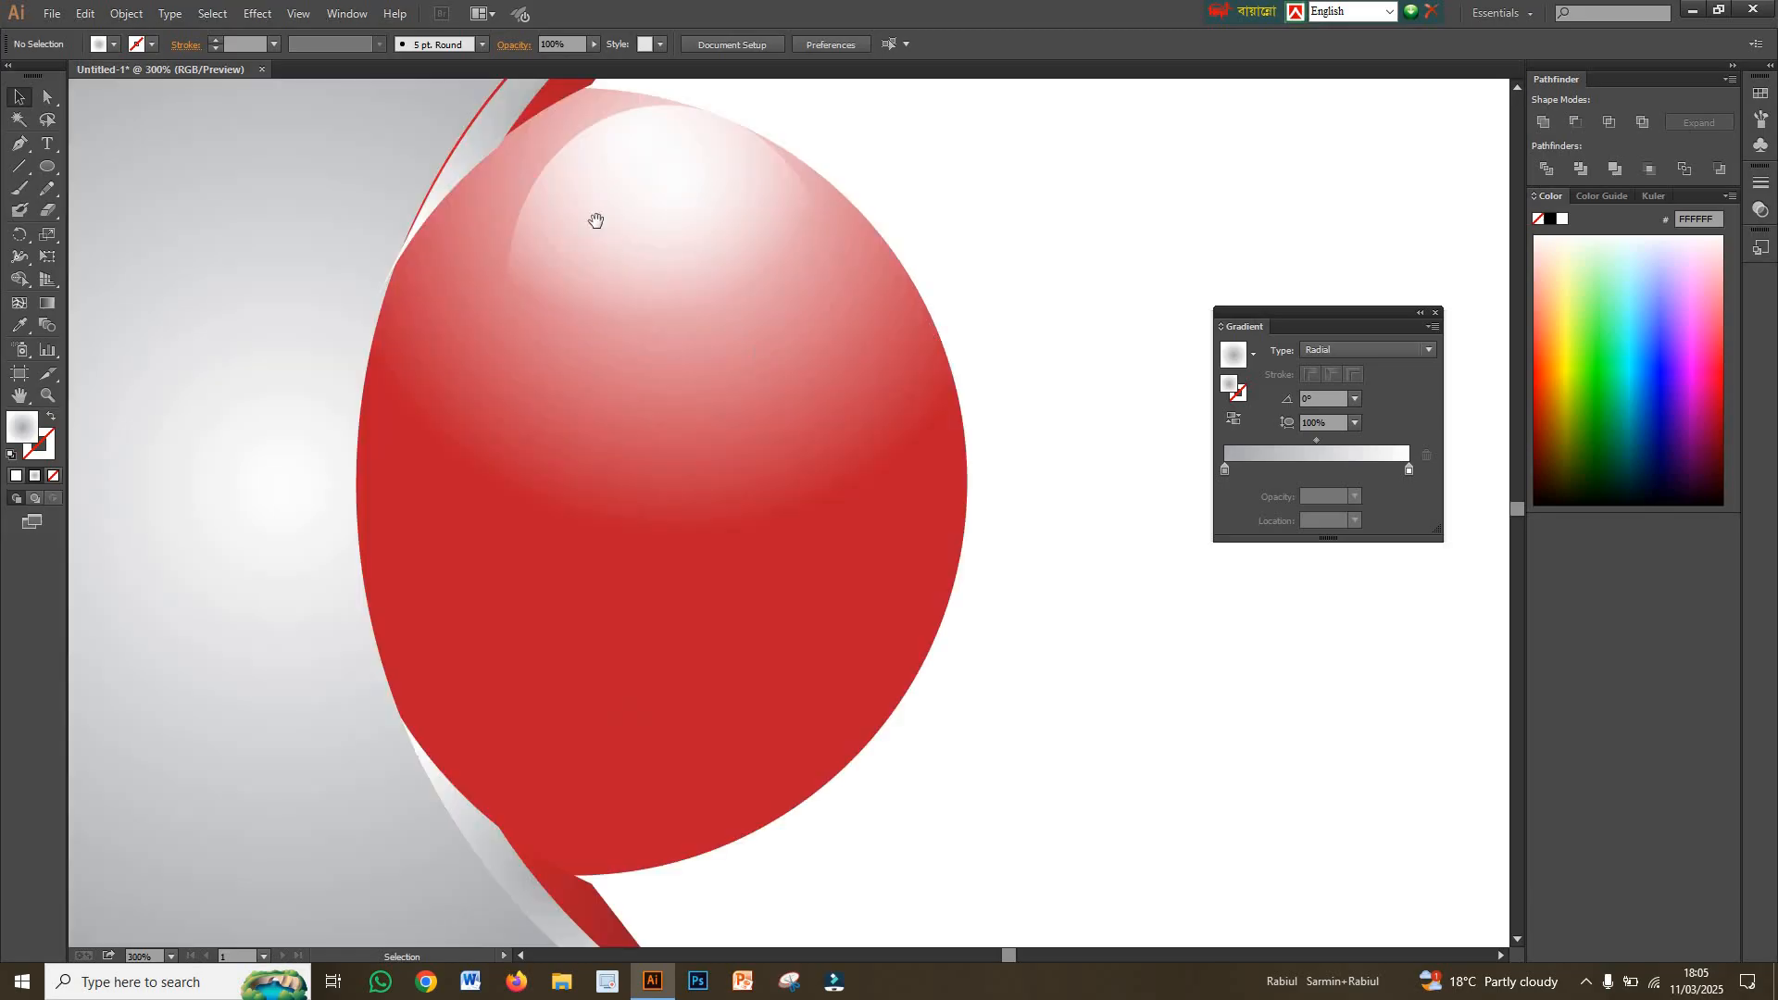
left_click_drag(595, 220, 711, 618)
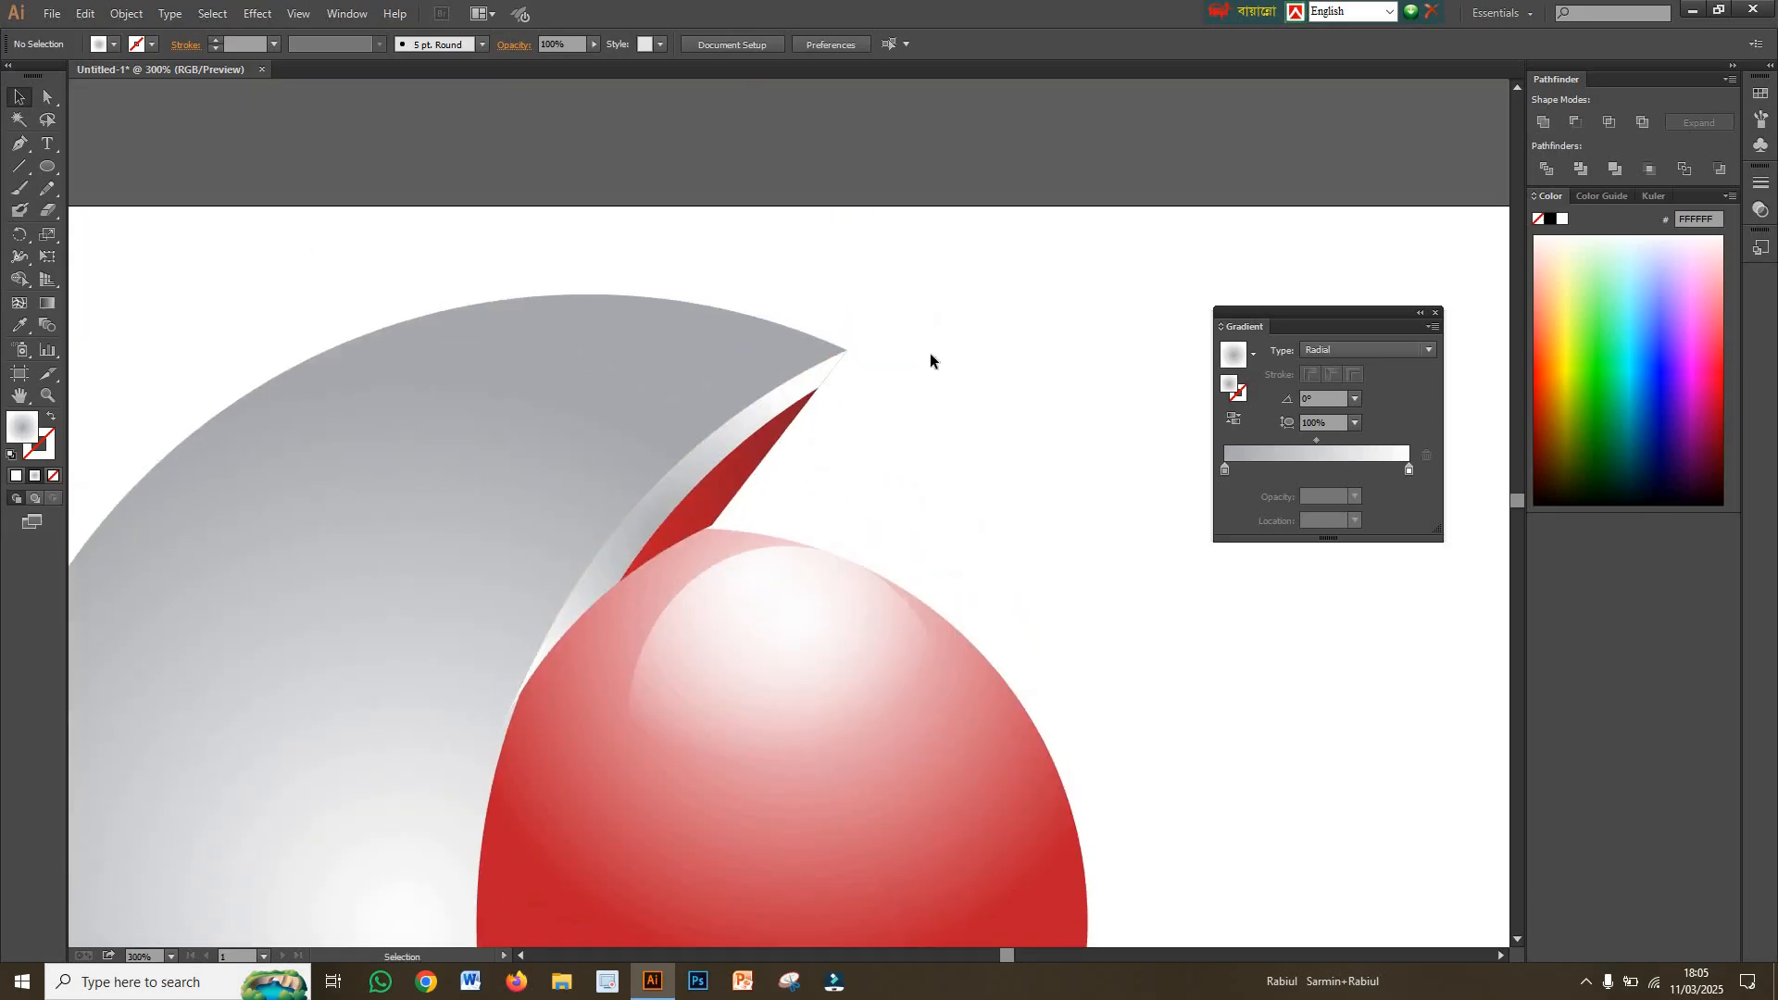
scroll(849, 462, "down", 2)
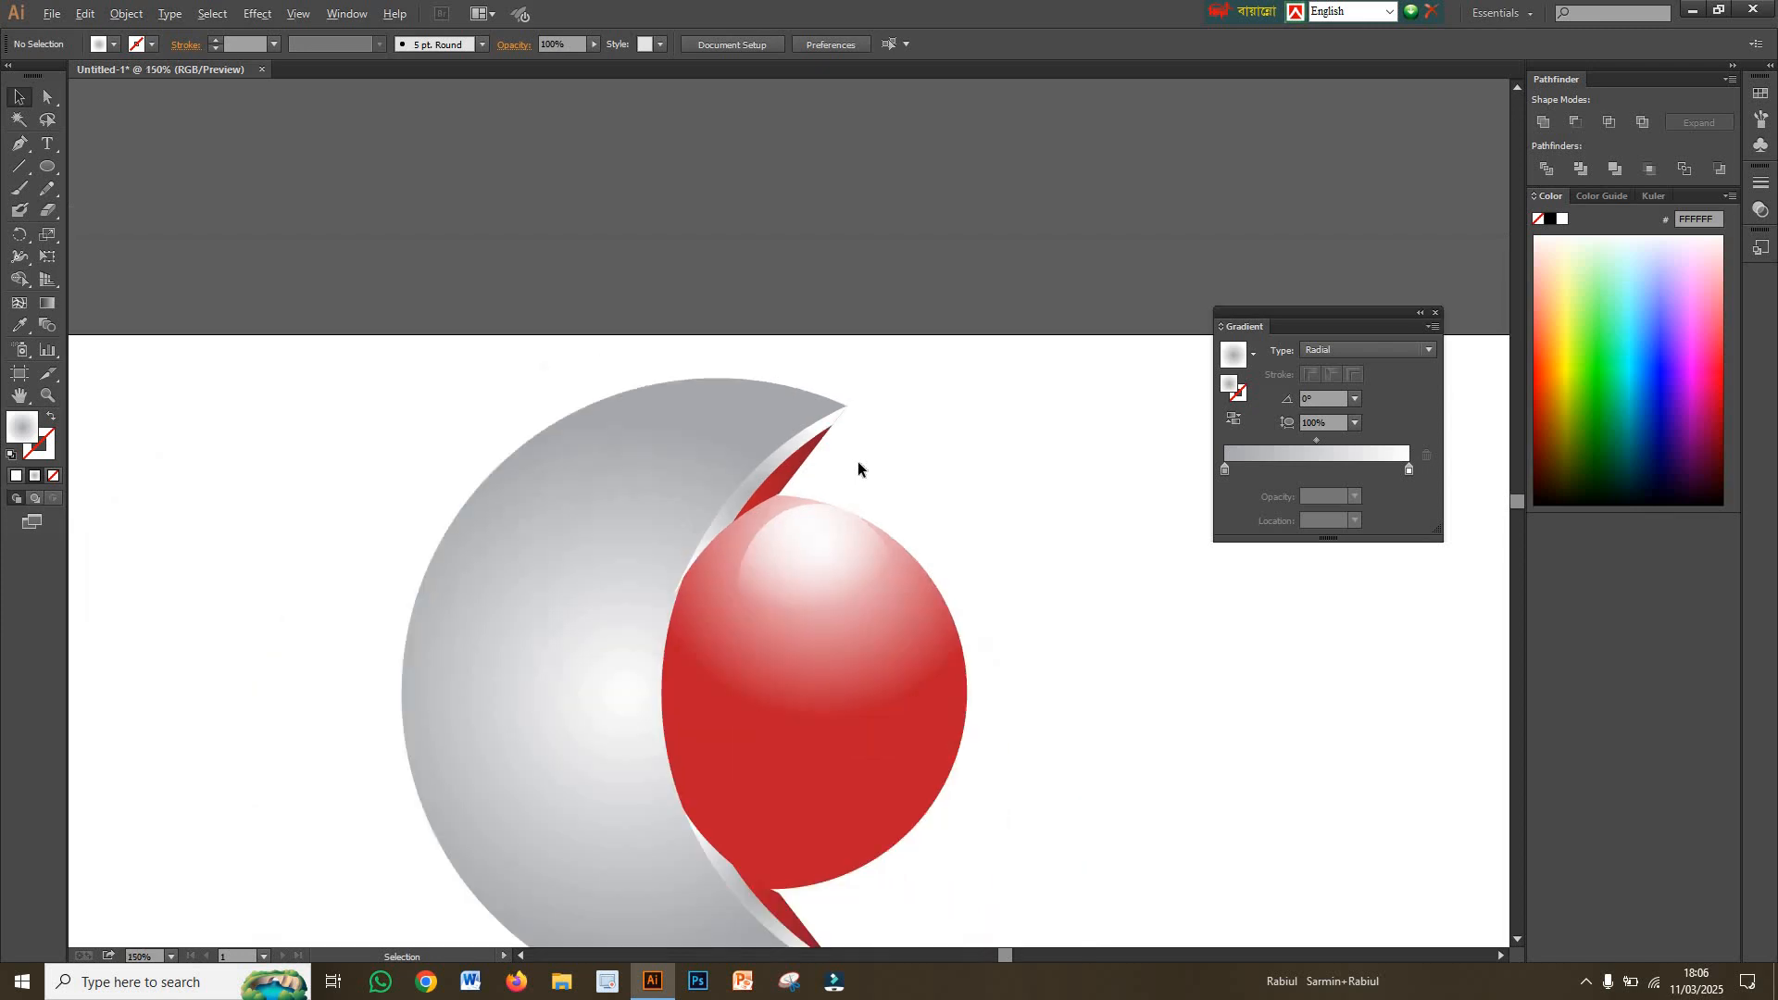
- Enlarge the whole crescent and sphere artwork to about 426 × 475 px and move it toward the artboard's center
scroll(862, 463, "down", 2)
scroll(834, 575, "down", 1)
scroll(834, 575, "up", 2)
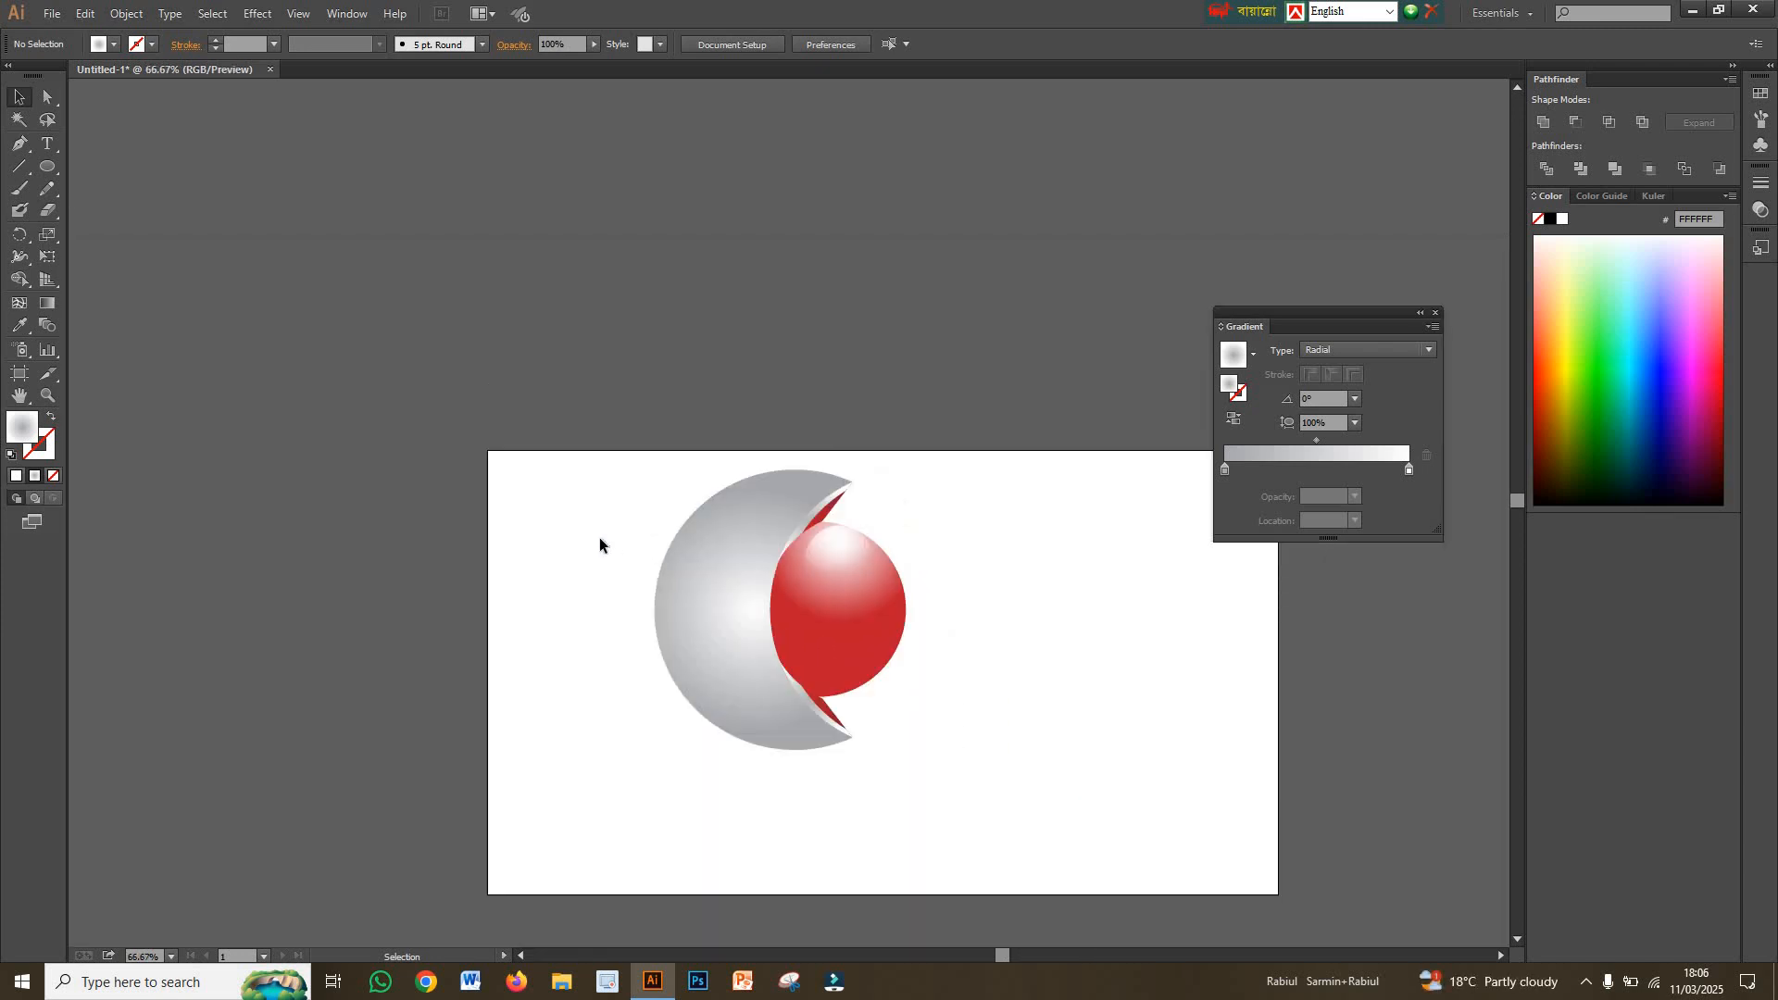
left_click_drag(593, 535, 935, 749)
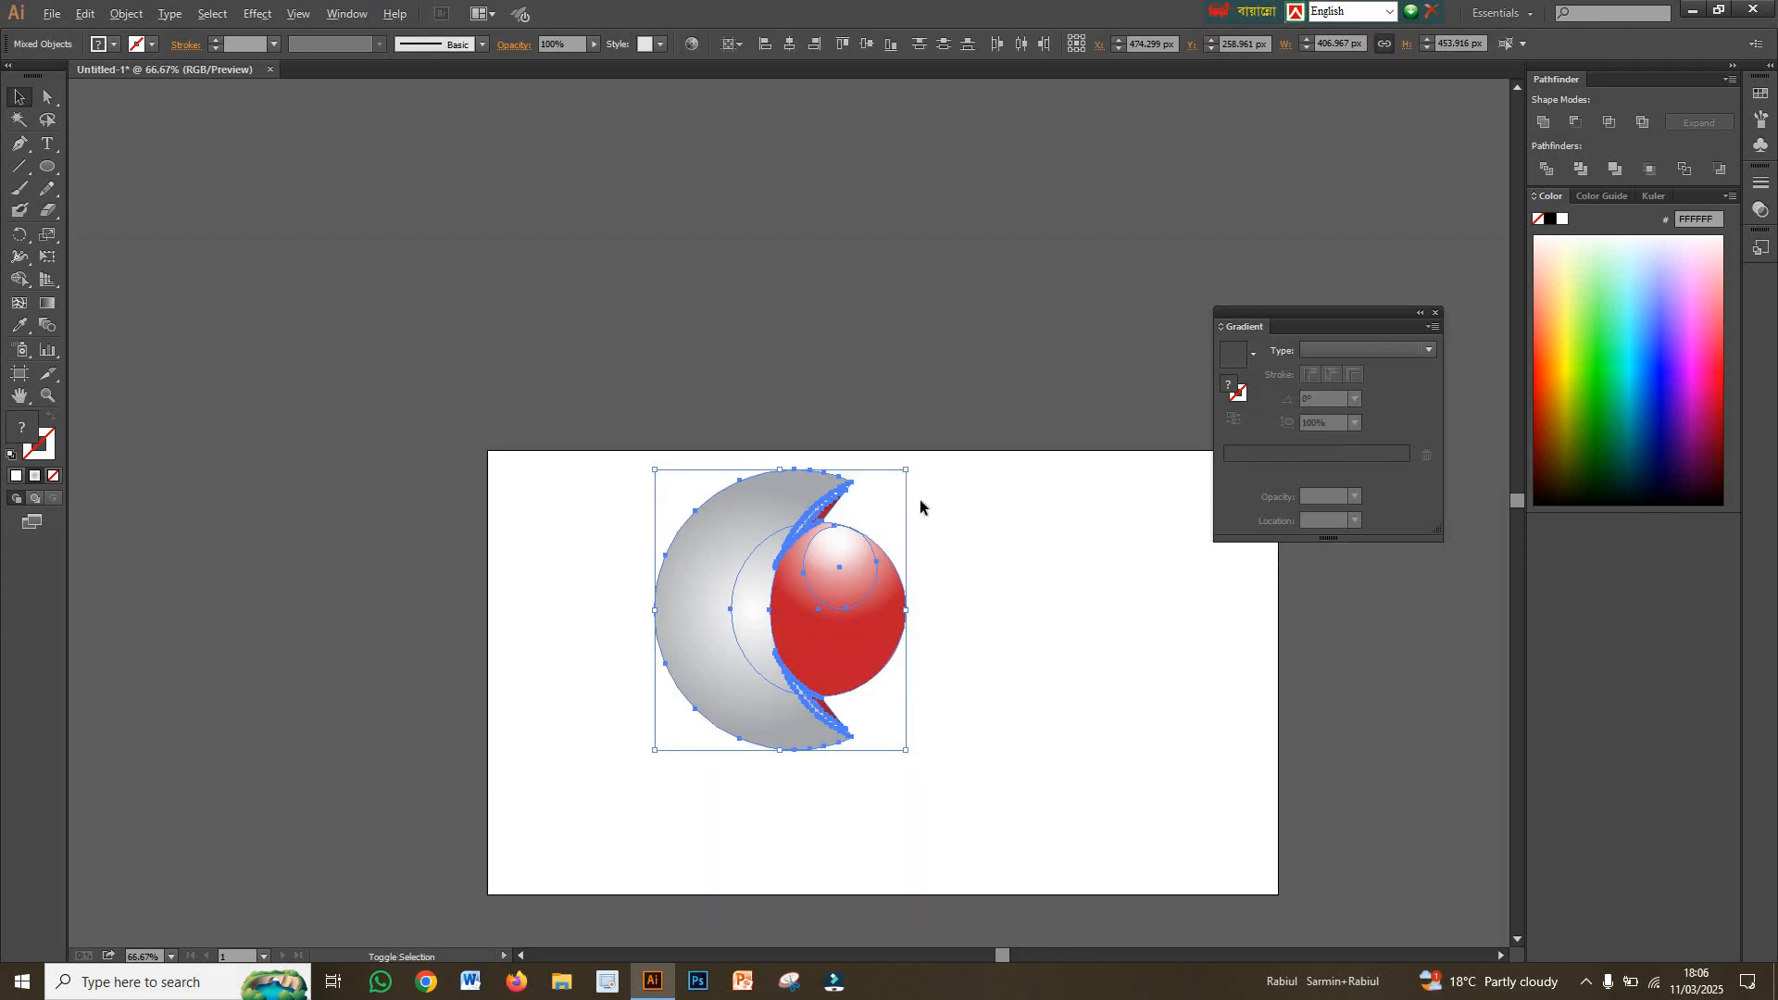
left_click_drag(906, 472, 1020, 465)
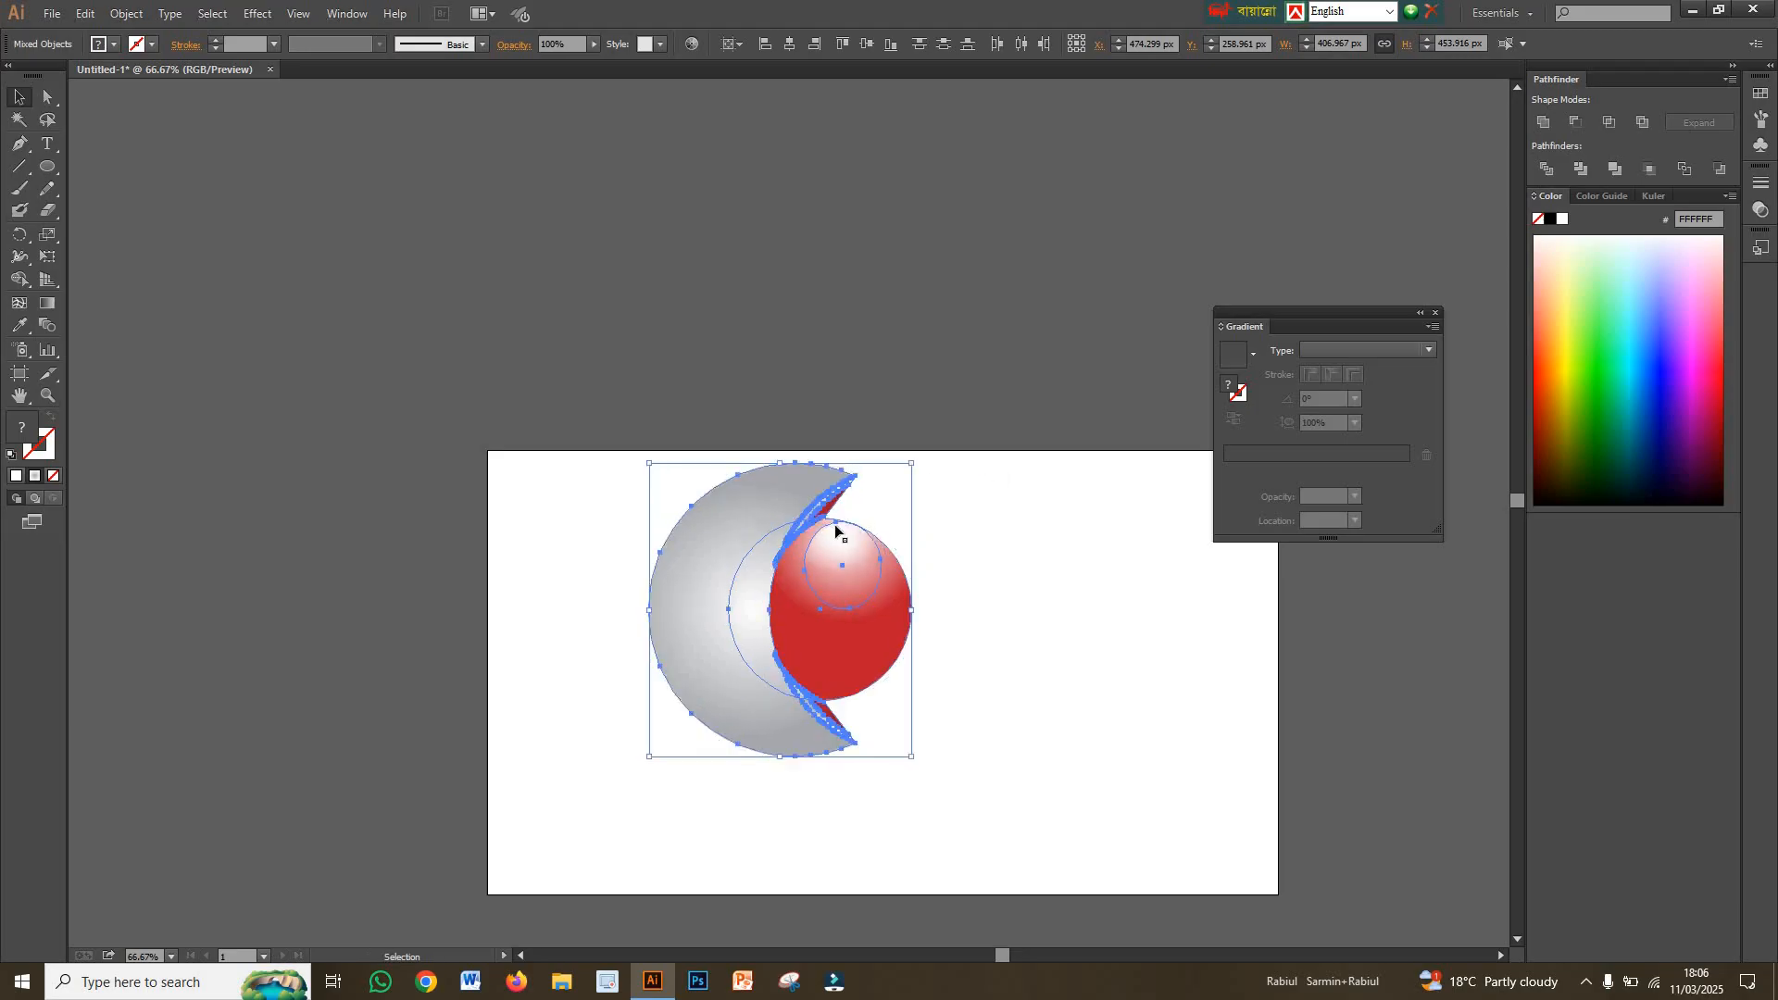
left_click_drag(773, 558, 830, 600)
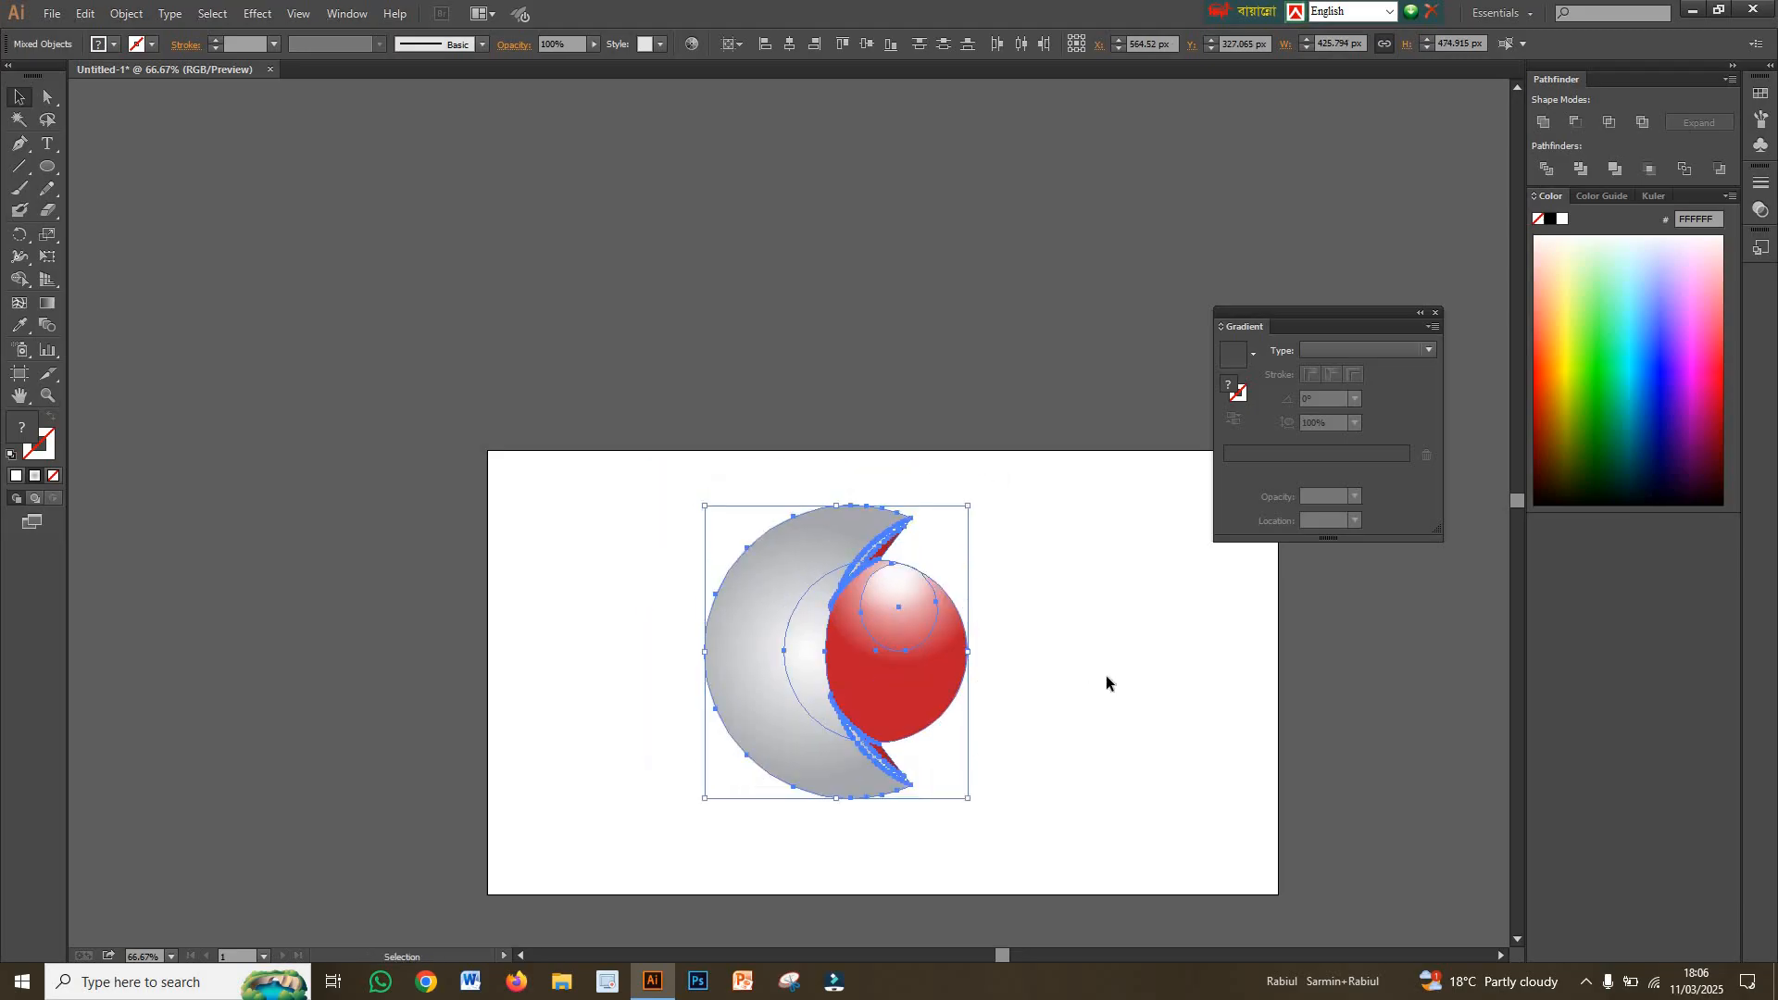
left_click(1105, 675)
- Add the text "Company logo design" in 35 pt Myriad Pro Bold and extrude it 45 pt in 3D with rotation -3°, -9° and 1°
scroll(1049, 640, "up", 2)
scroll(908, 687, "down", 4)
key("t")
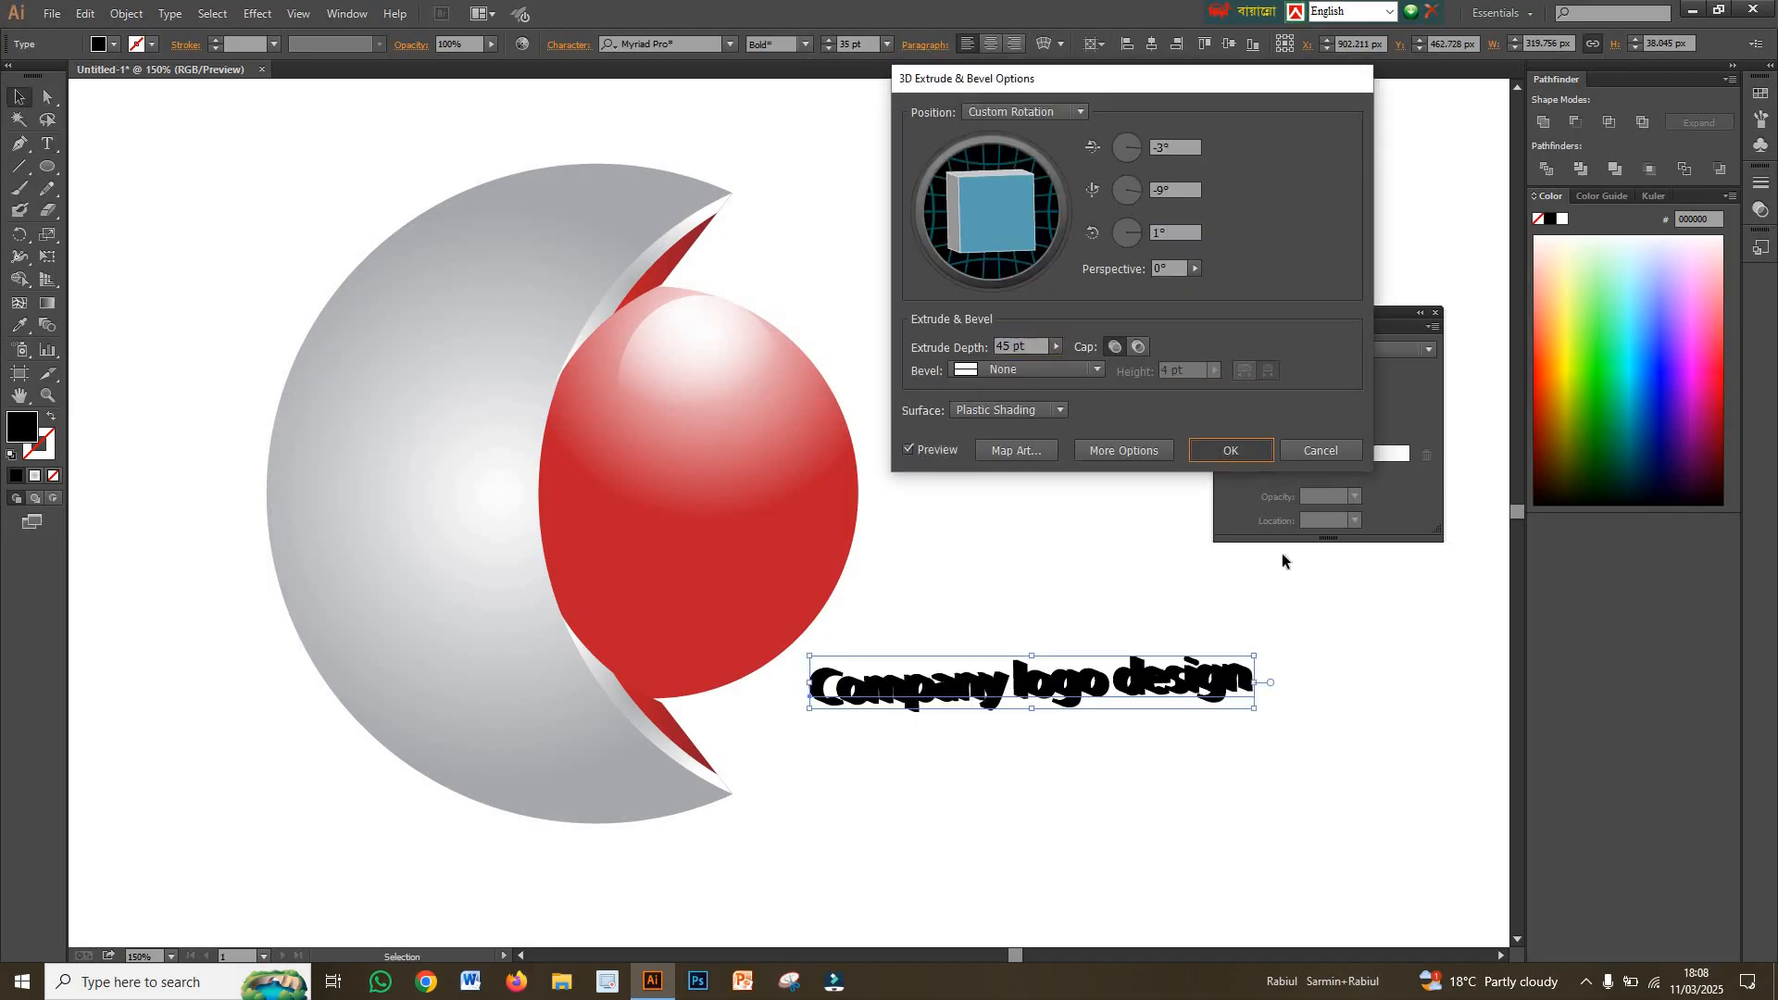
key("Return")
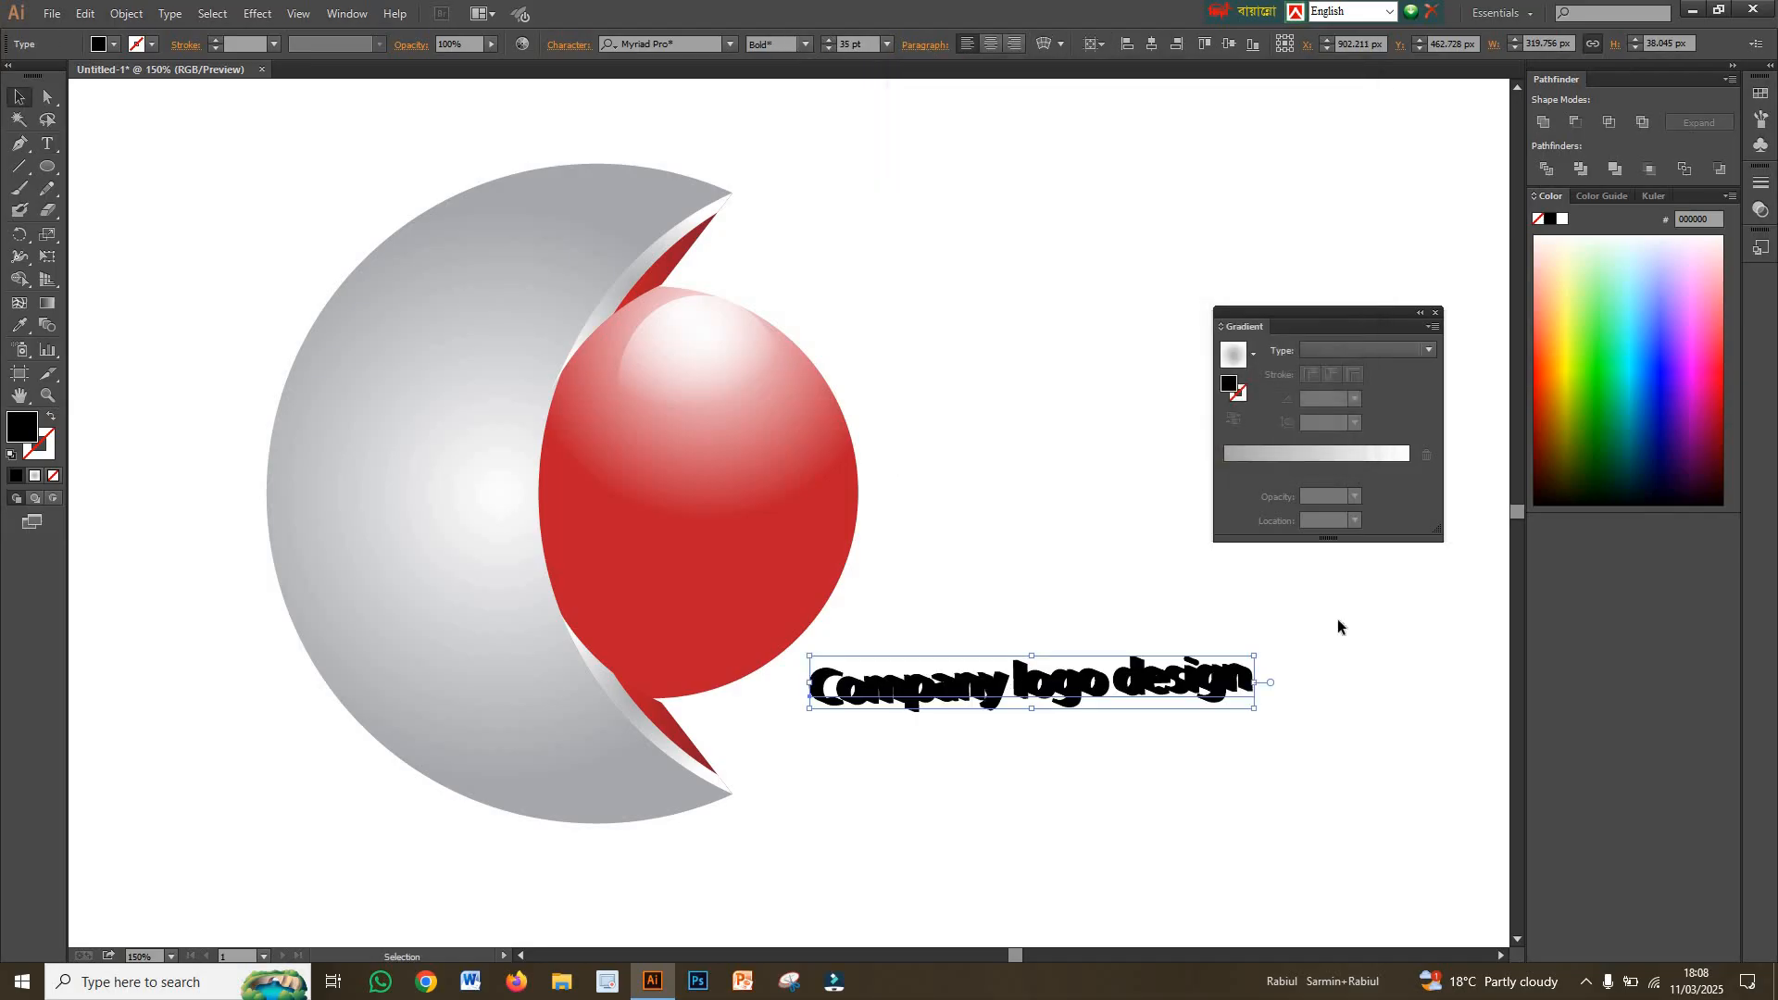